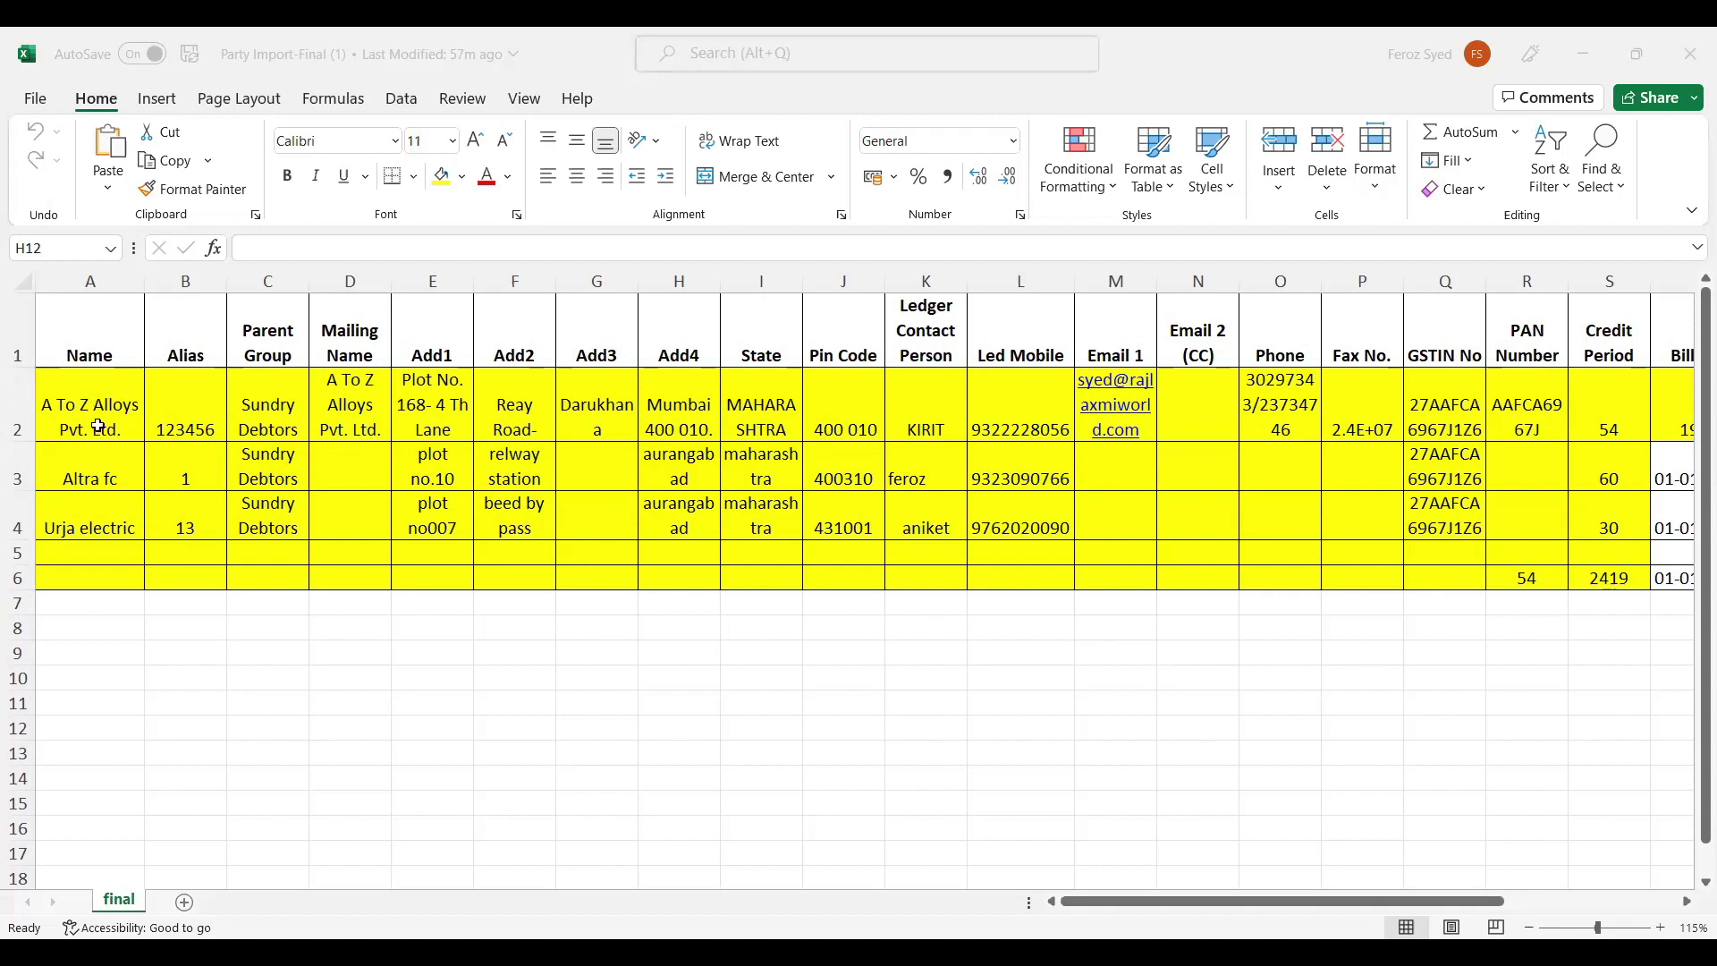
Step: Review the Name, Alias, Parent Group, Mailing Name and Add1 to Add4 columns of the party import sheet
left_click_drag(92, 394, 107, 506)
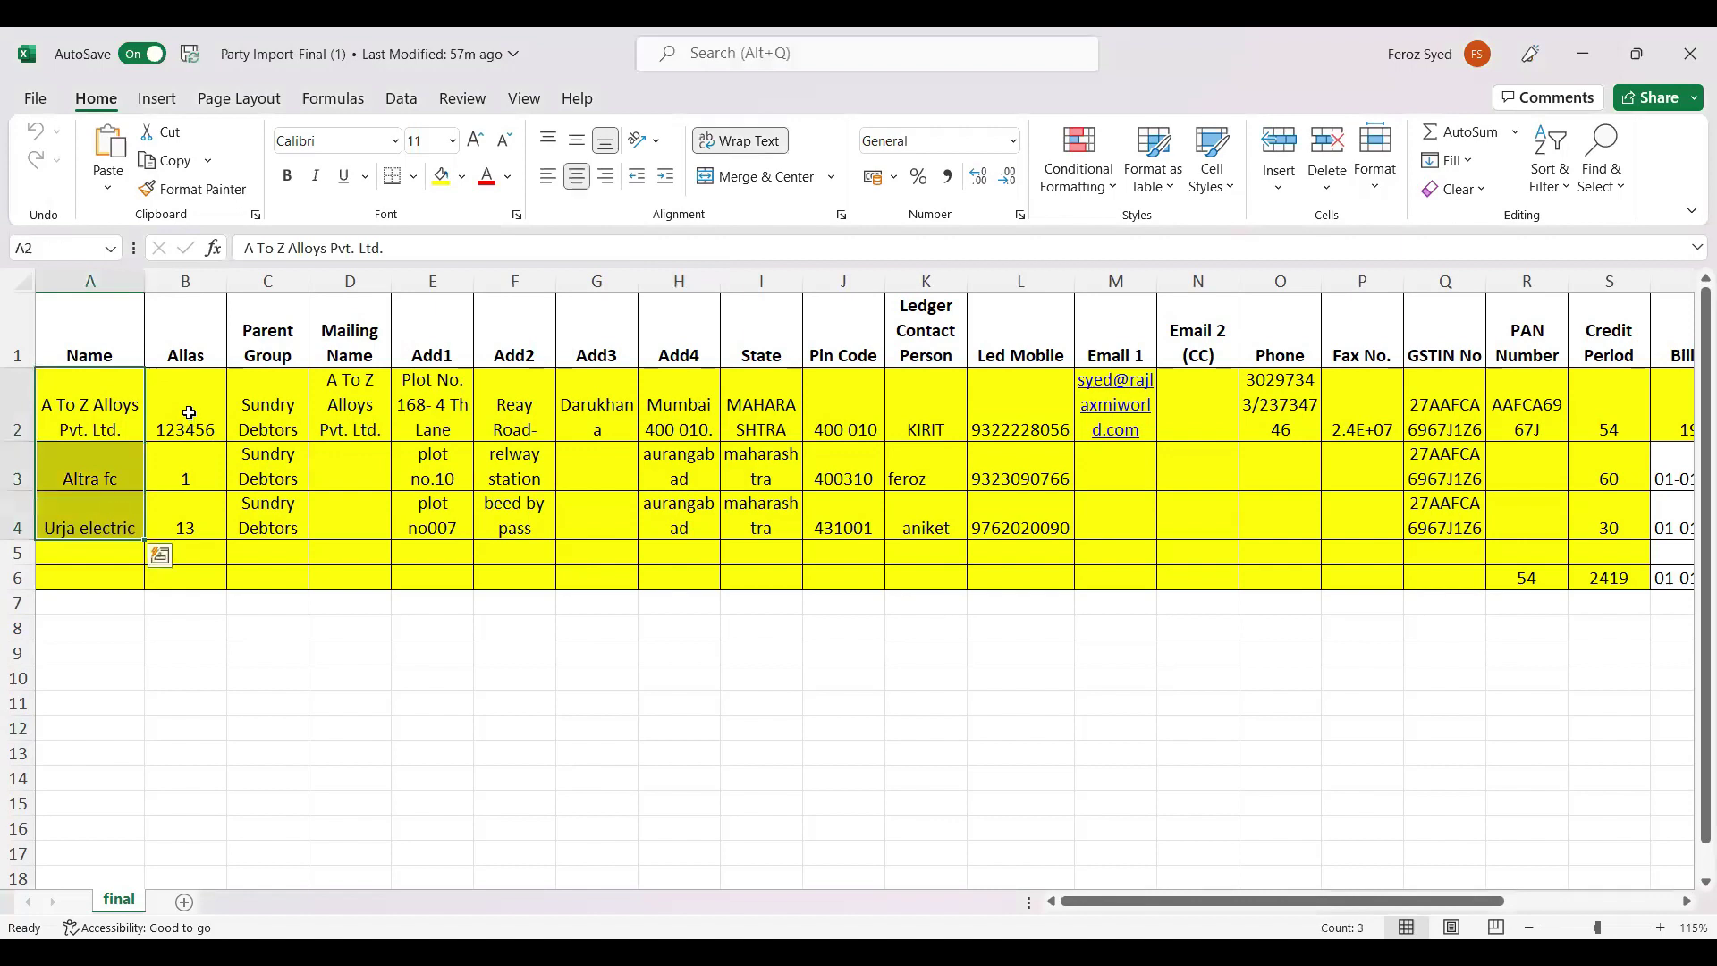
left_click_drag(189, 417, 193, 475)
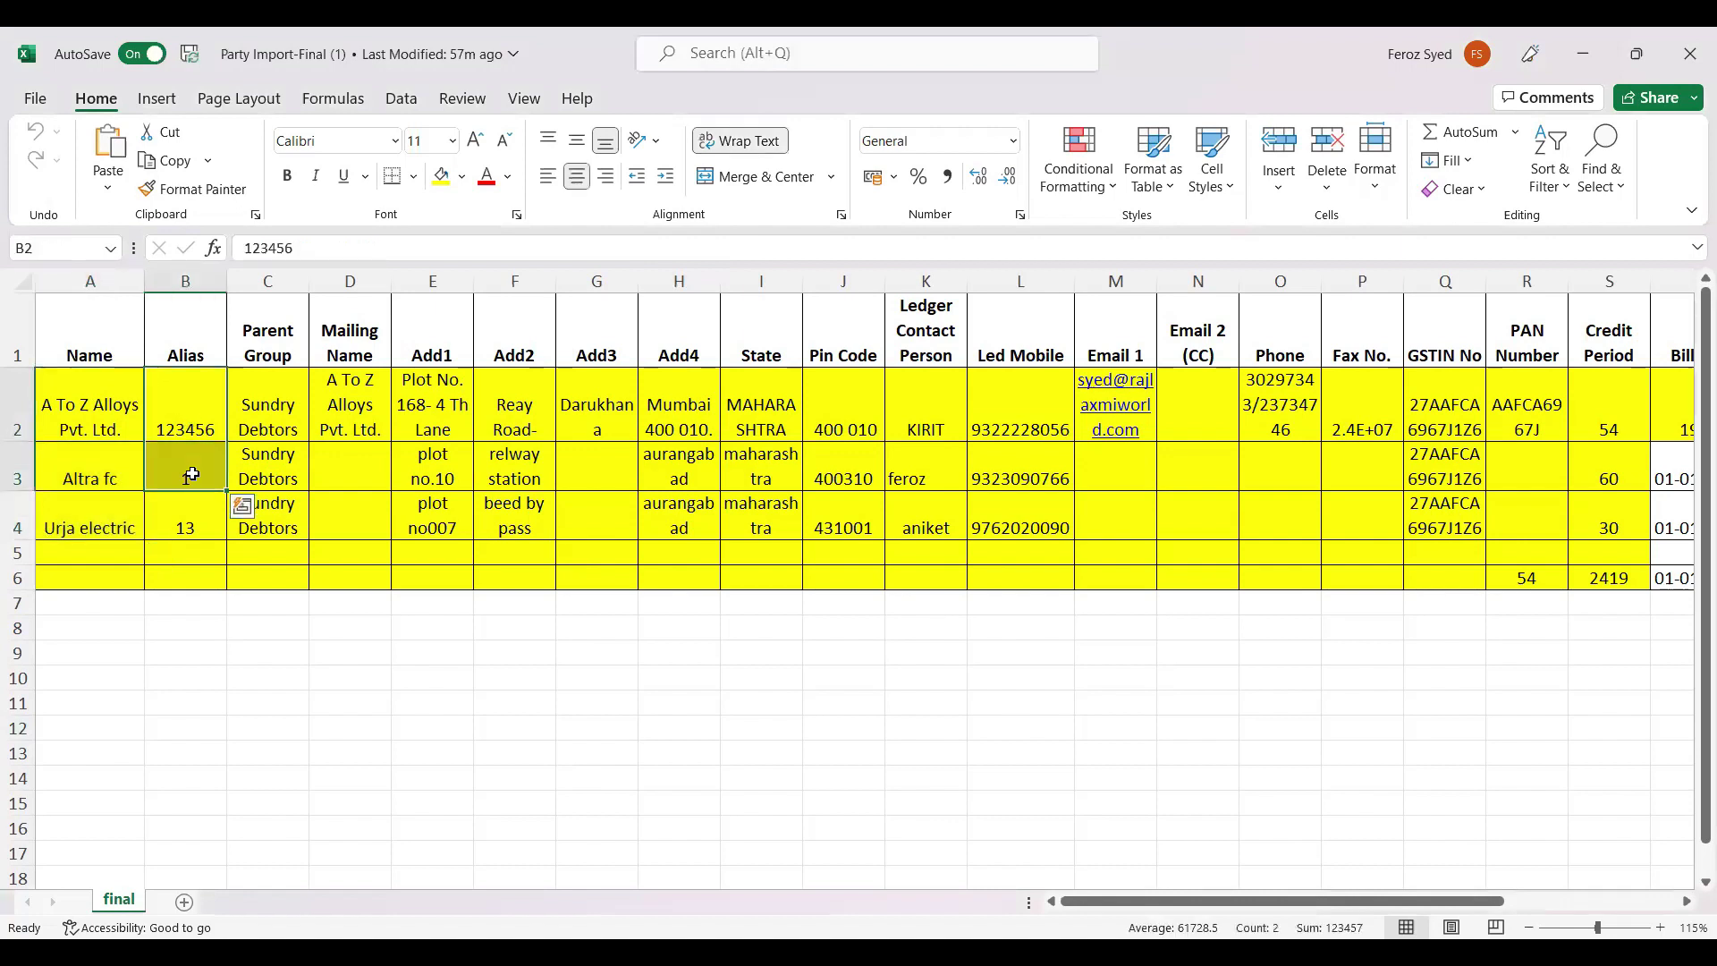
left_click(271, 416)
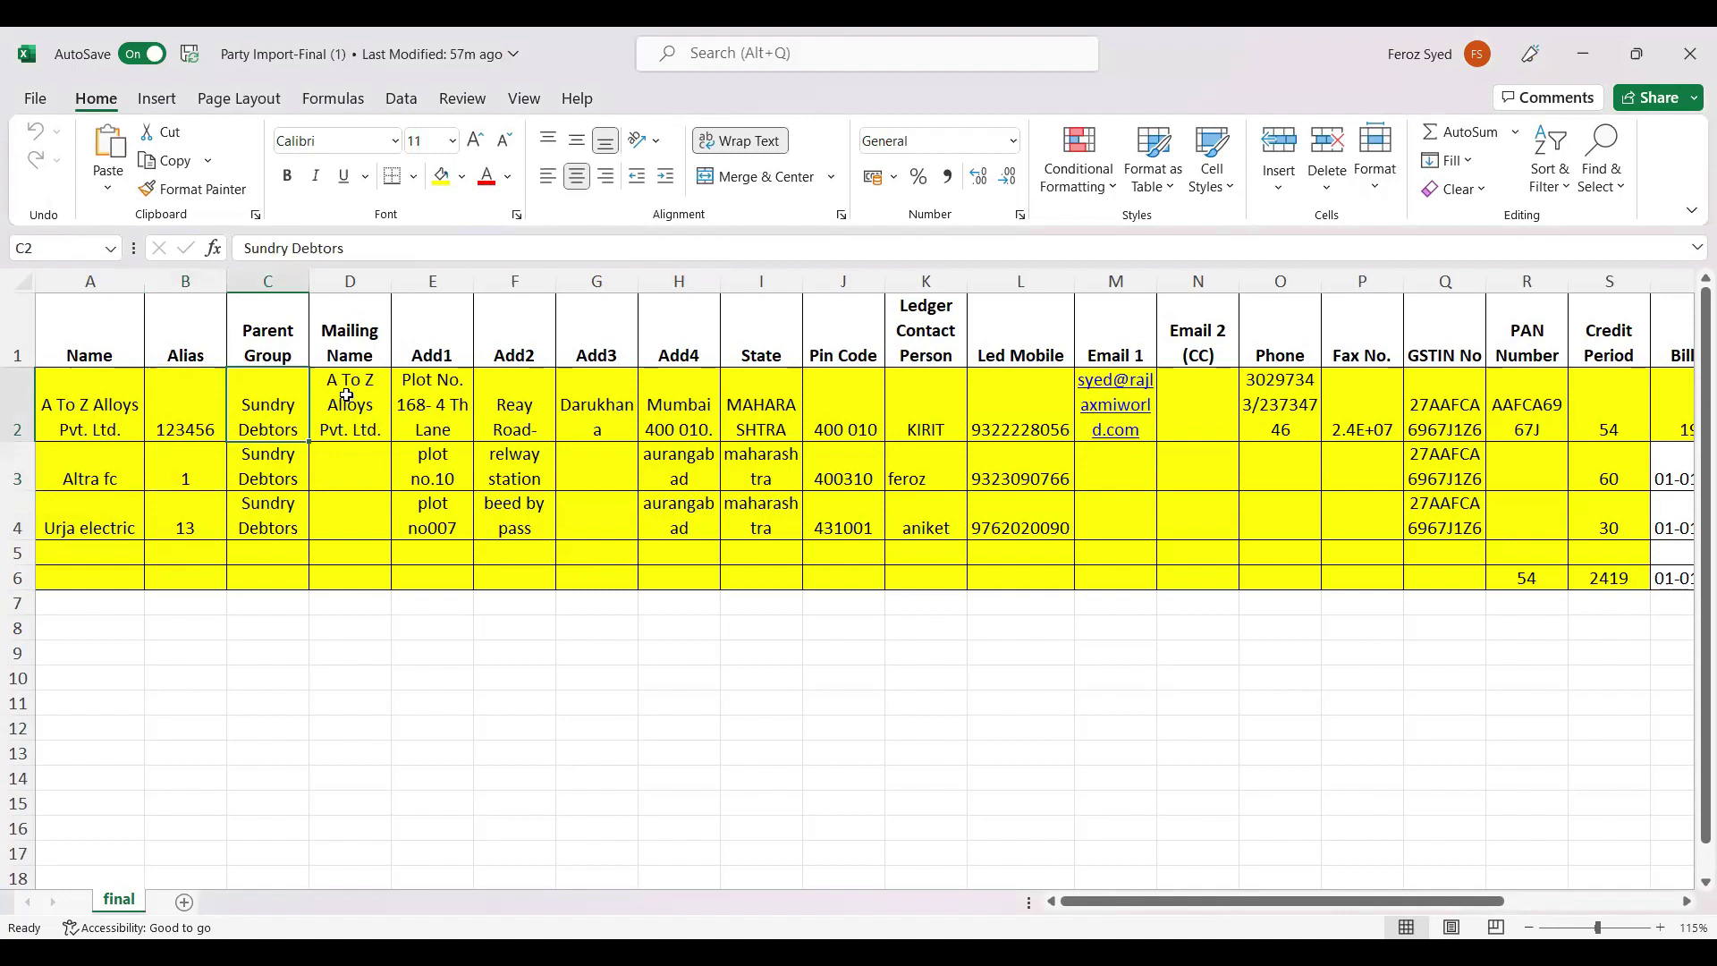
left_click(347, 395)
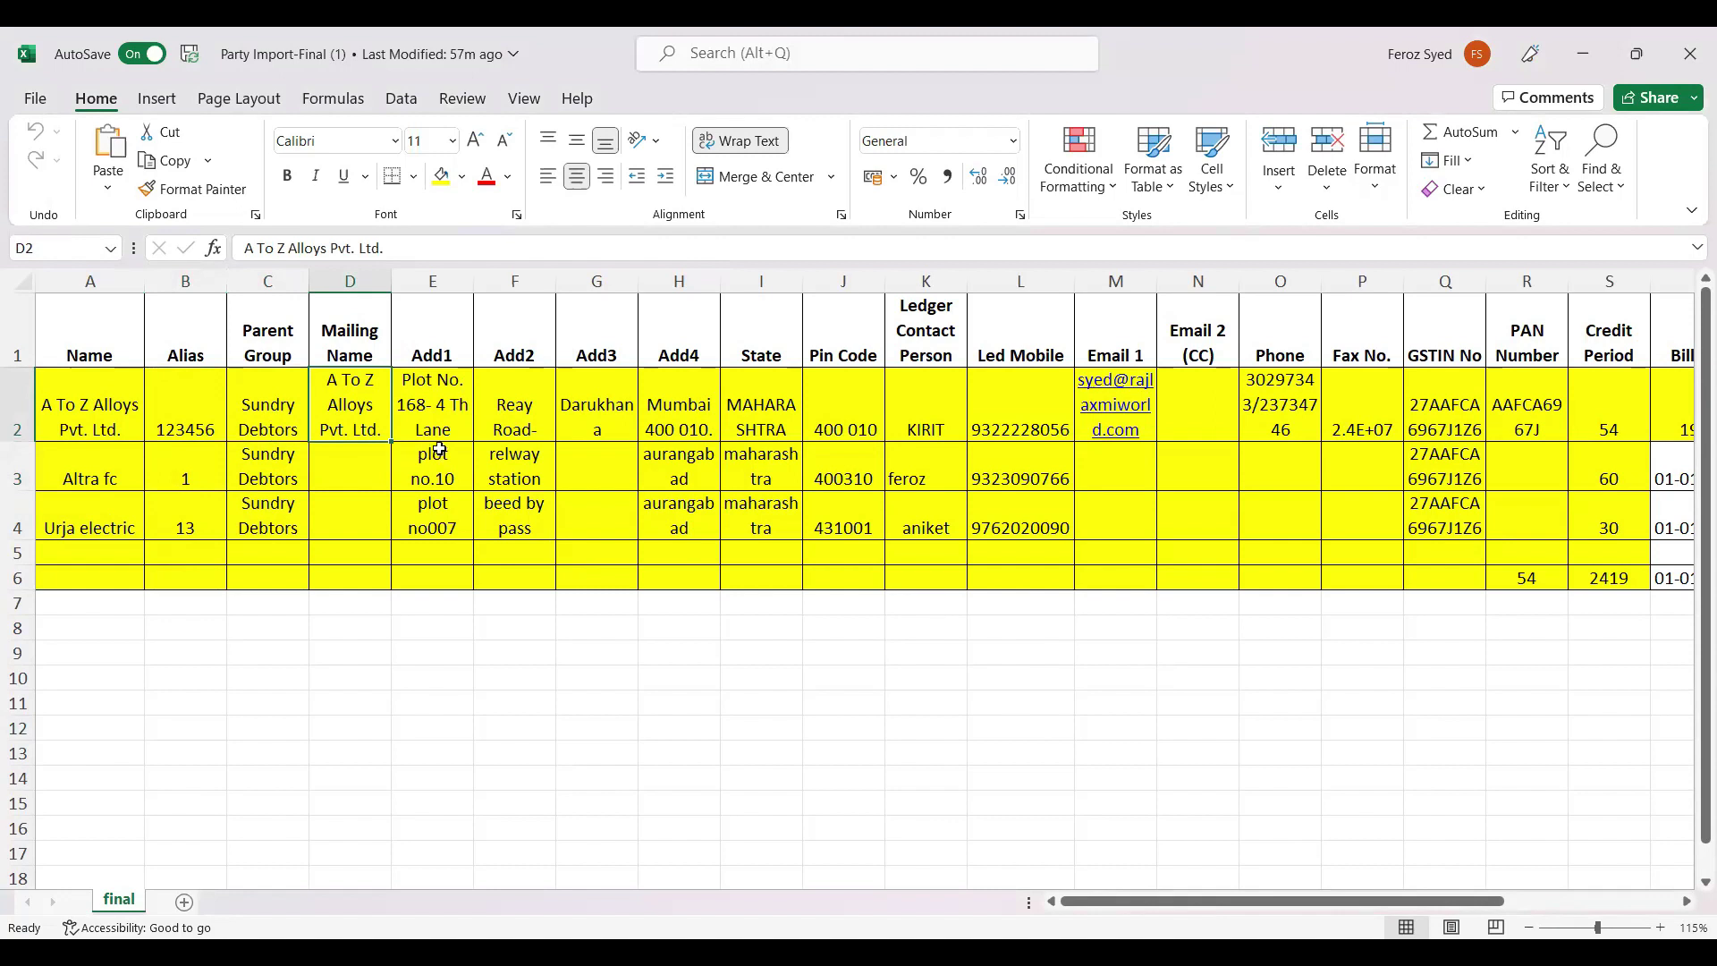
left_click(434, 384)
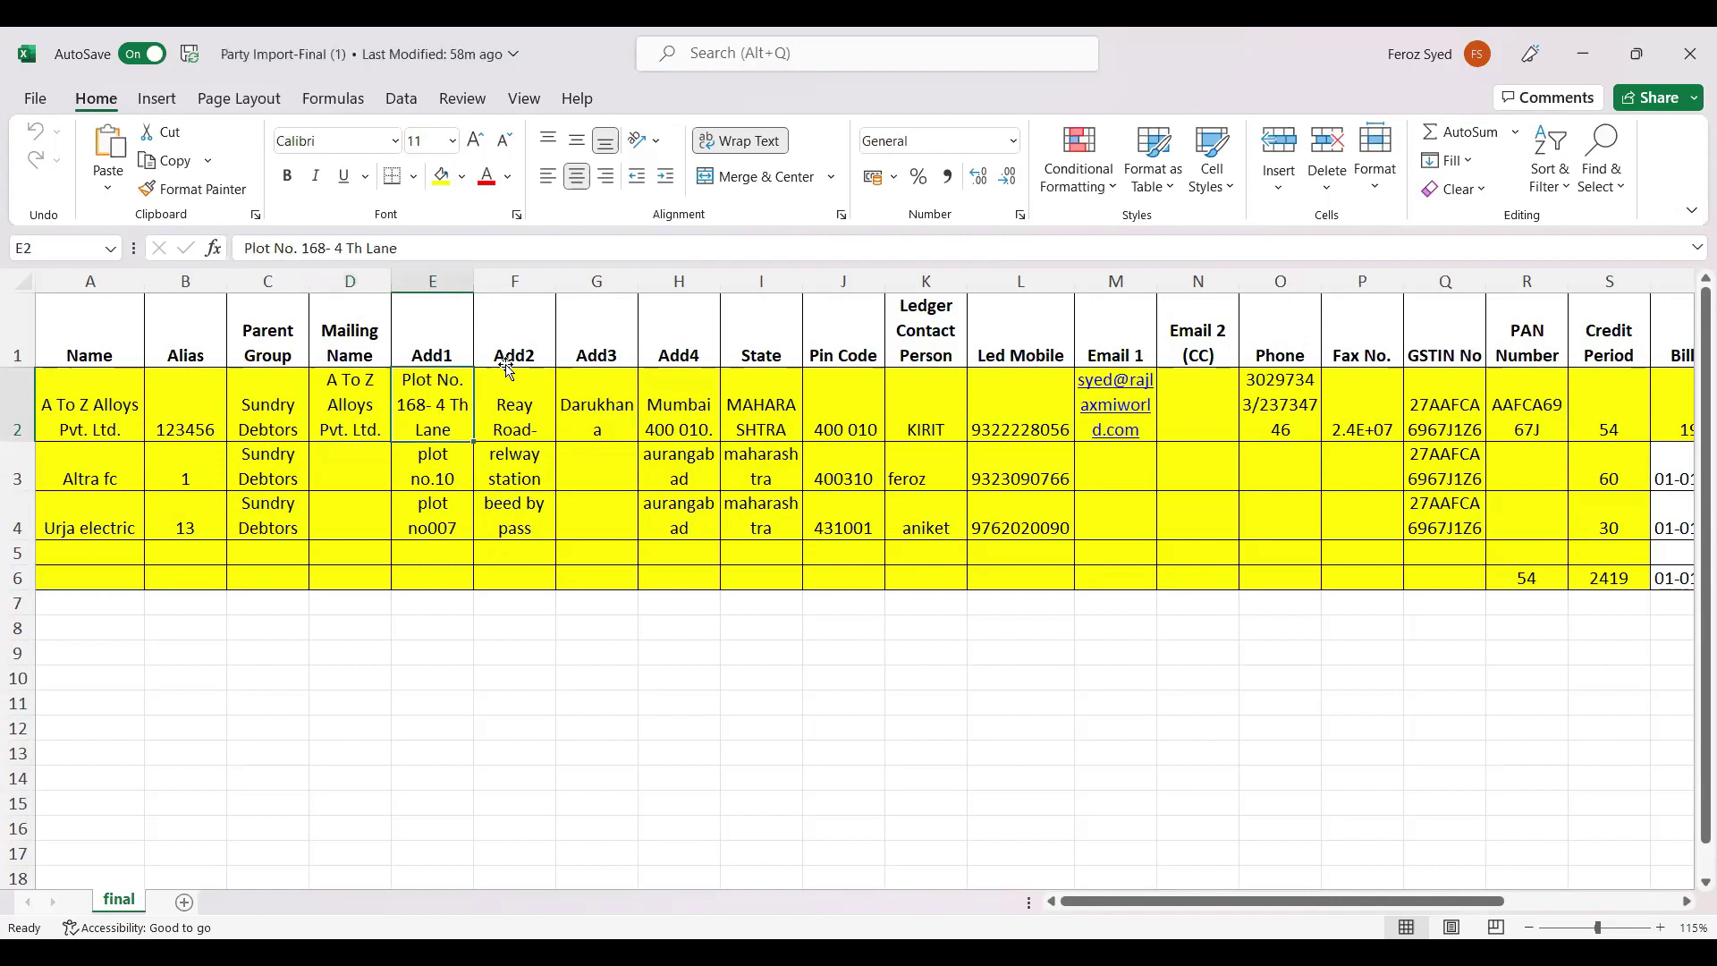
left_click(506, 362)
left_click(590, 362)
left_click(668, 362)
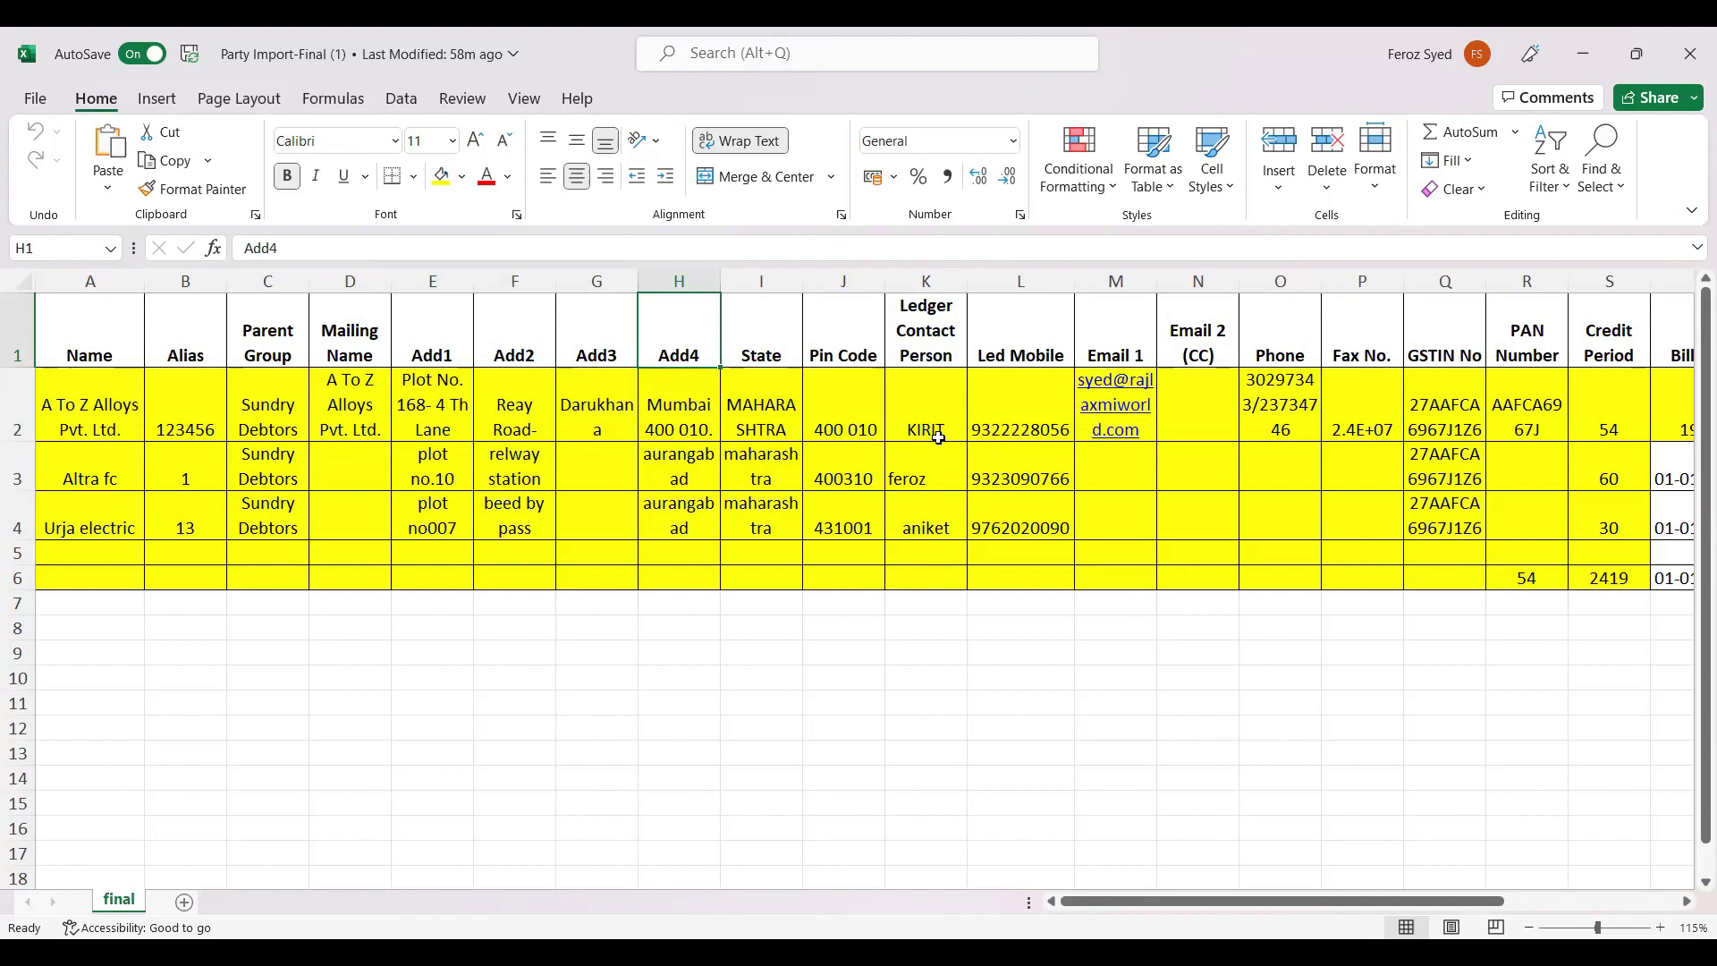
Step: Examine the contact person, mobile, email, phone, fax, GSTIN and PAN columns of the party import sheet
left_click_drag(918, 432, 920, 519)
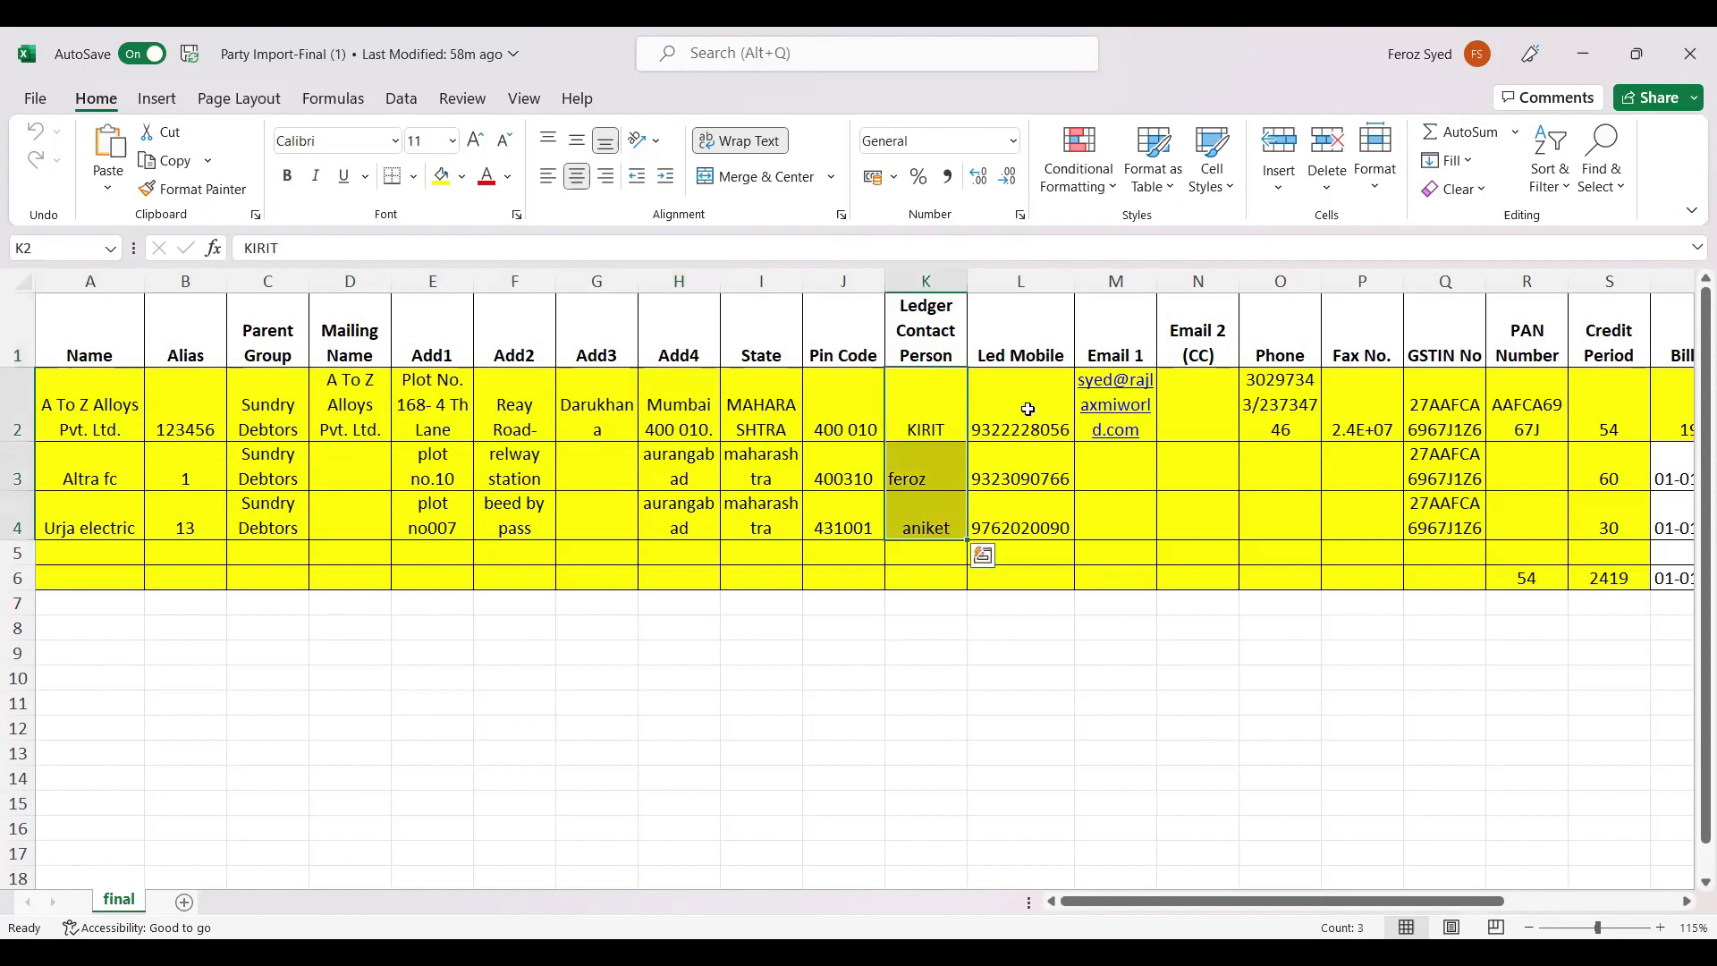
left_click_drag(1028, 420, 1037, 523)
key("Right")
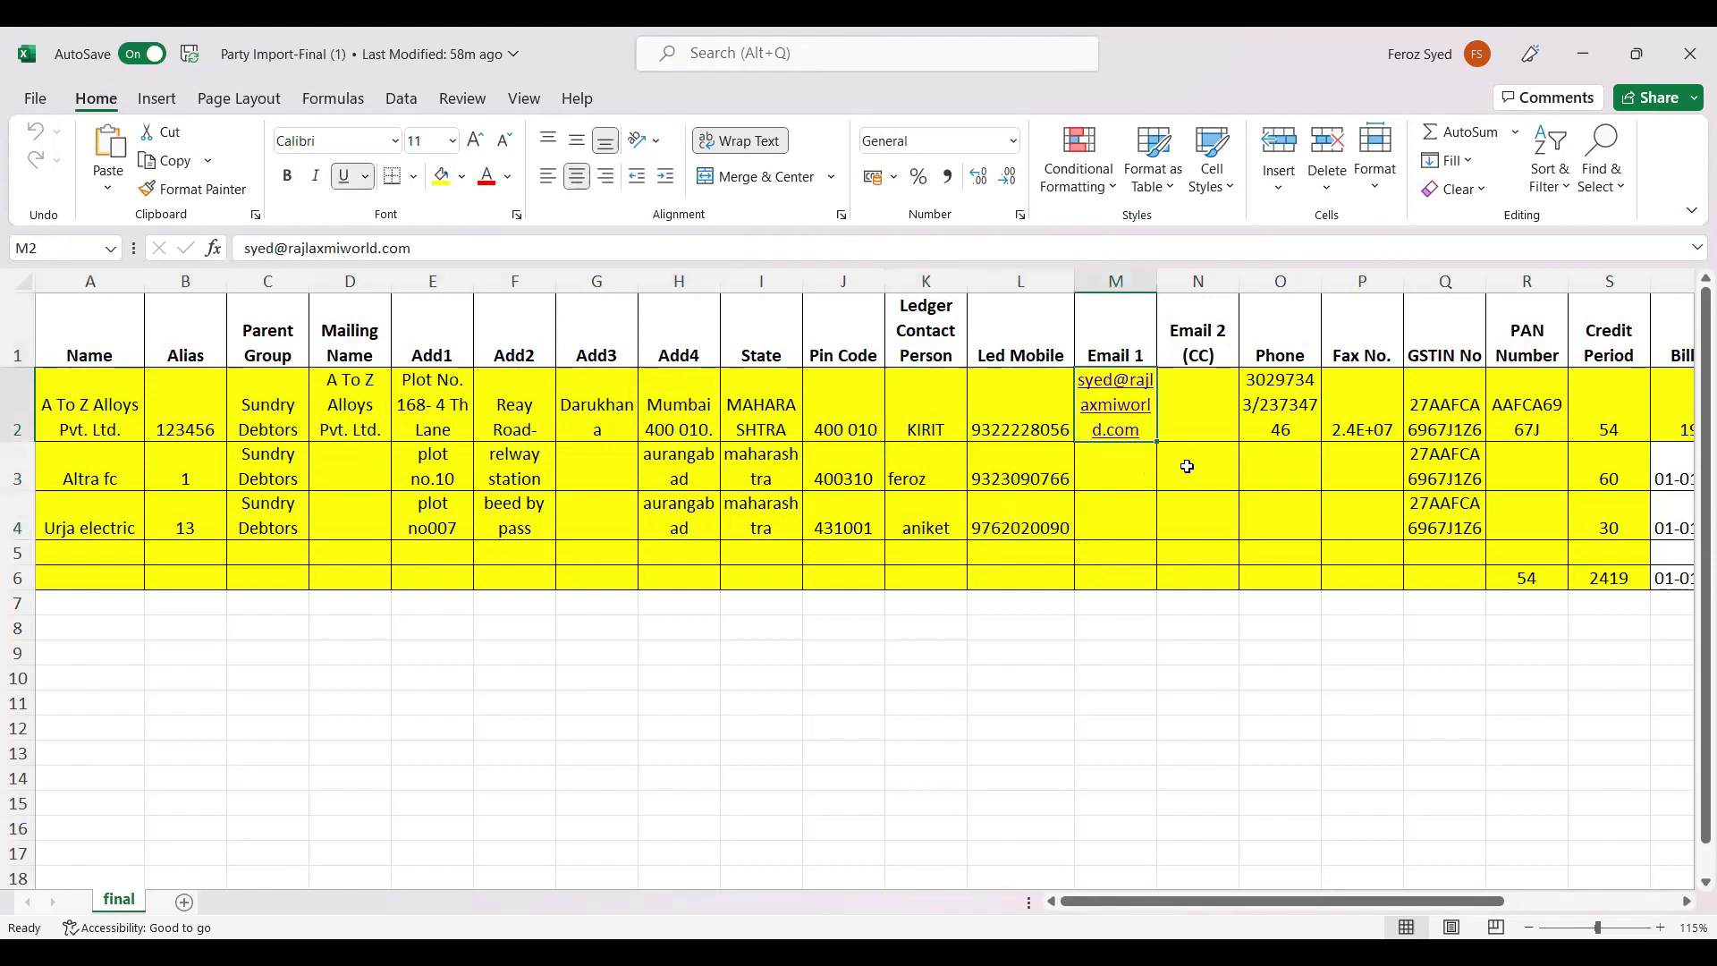
left_click(1223, 447)
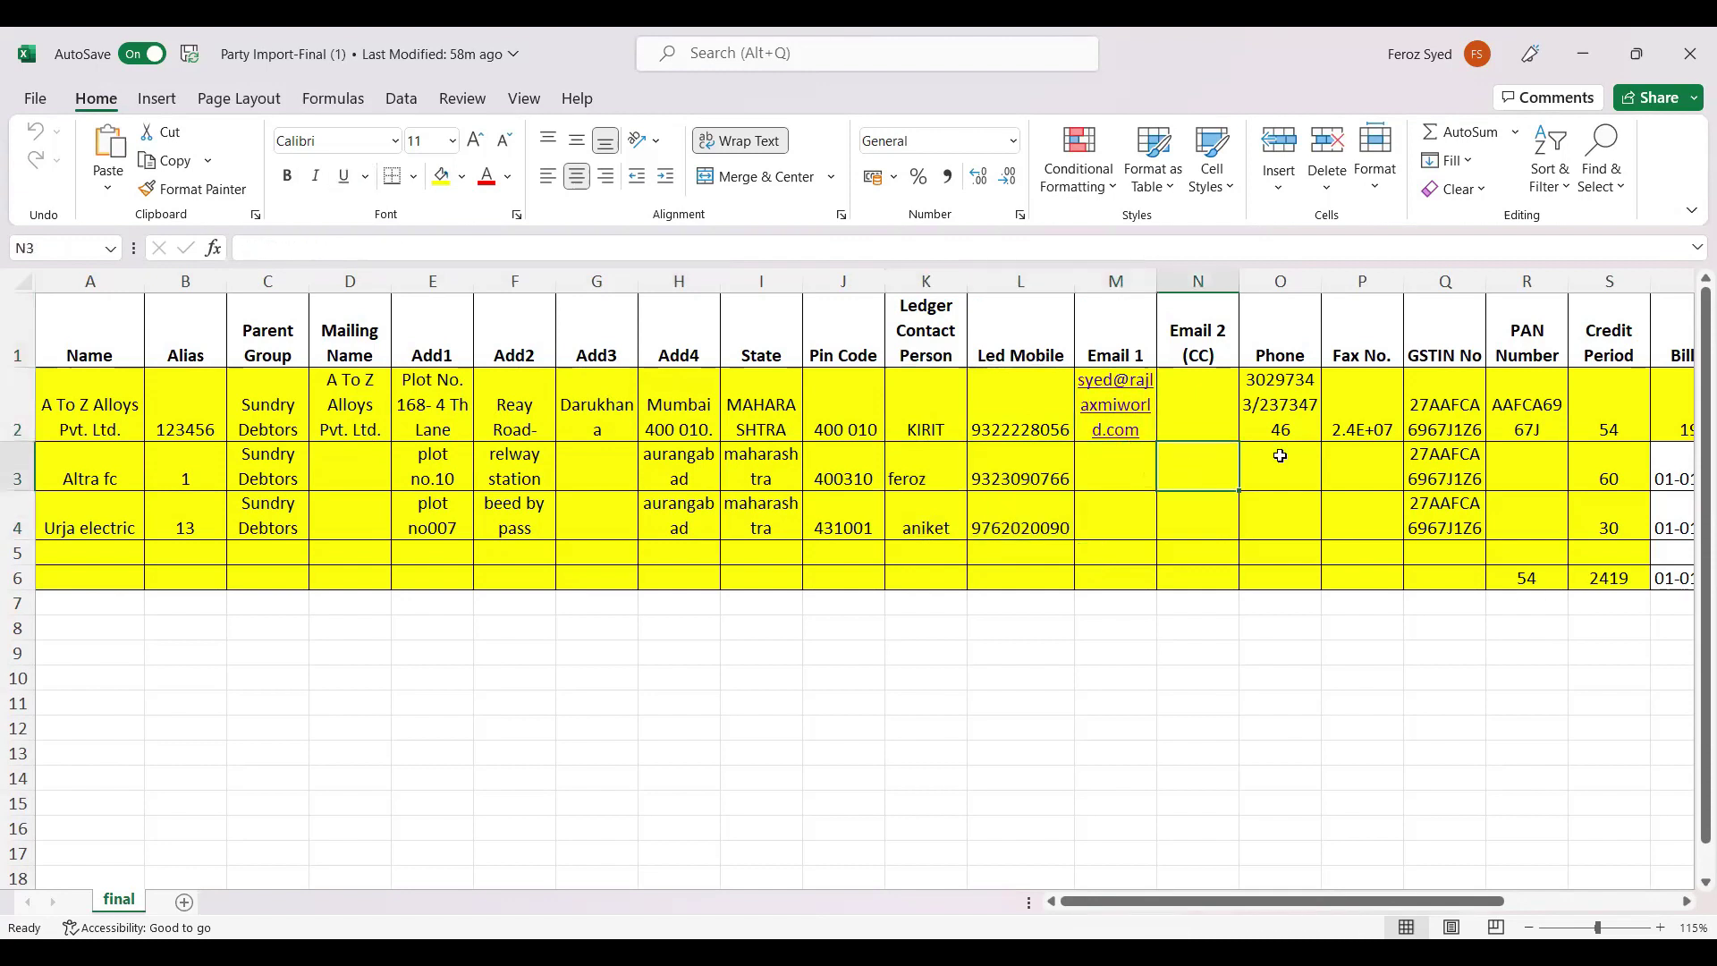
key("Right")
key("Right")
key("Right")
key("Right")
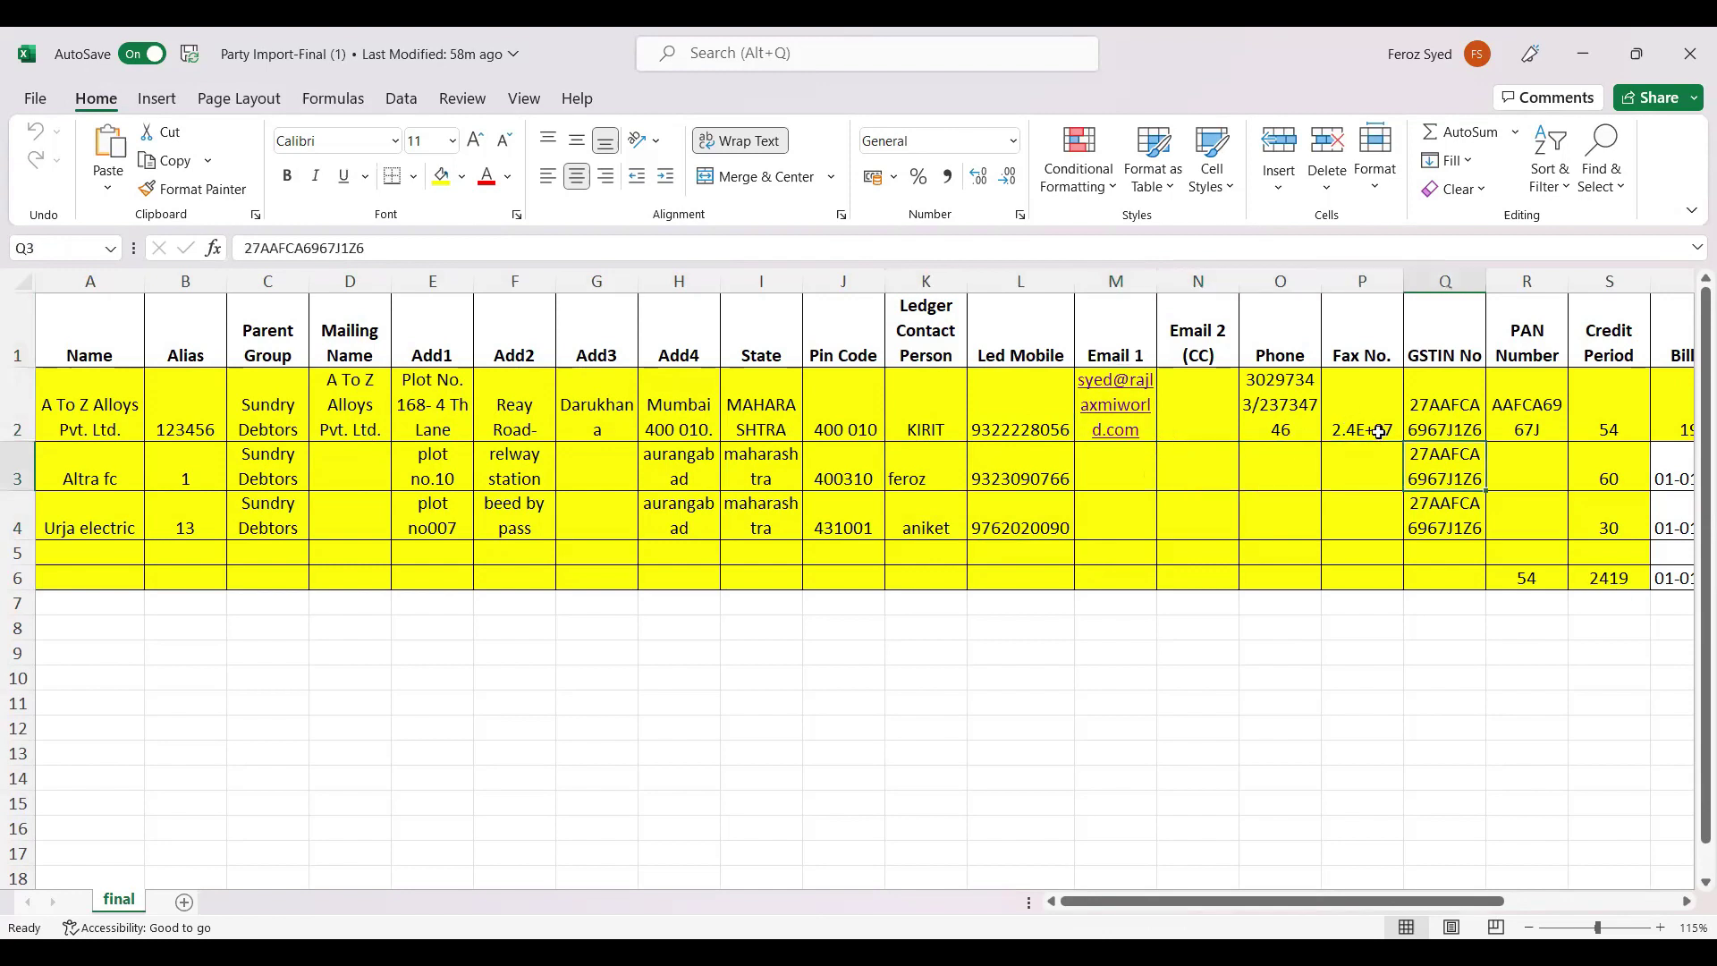
key("Right")
key("Right")
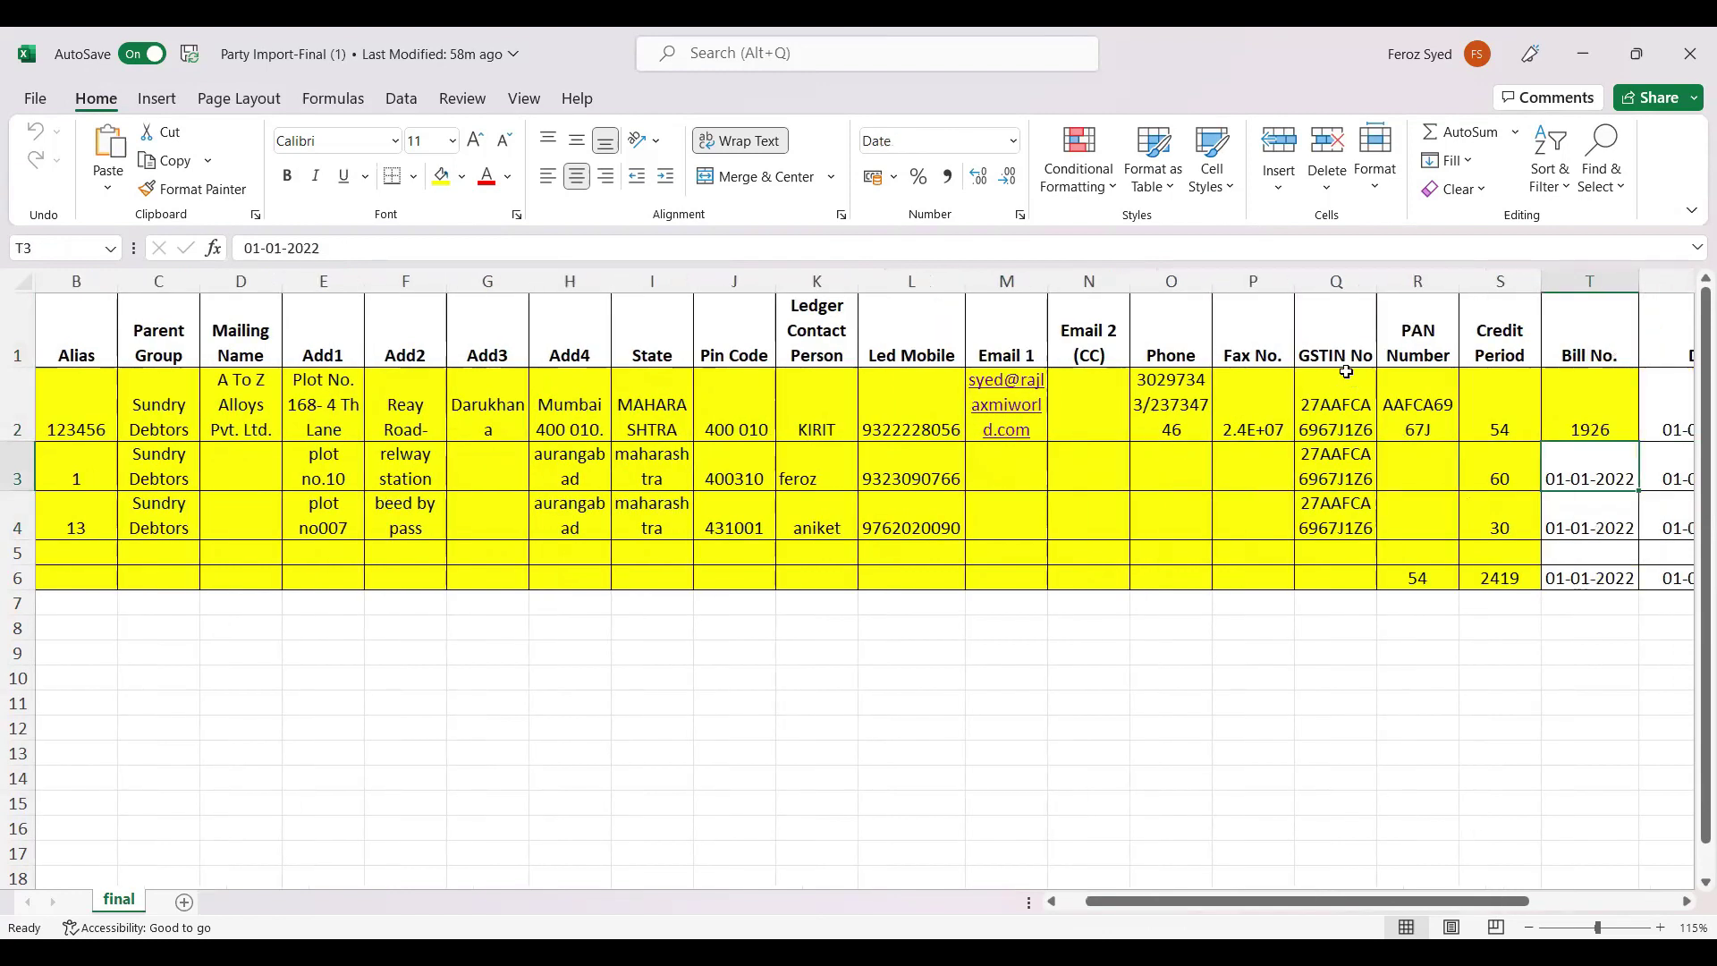
left_click(1350, 375)
key("Right")
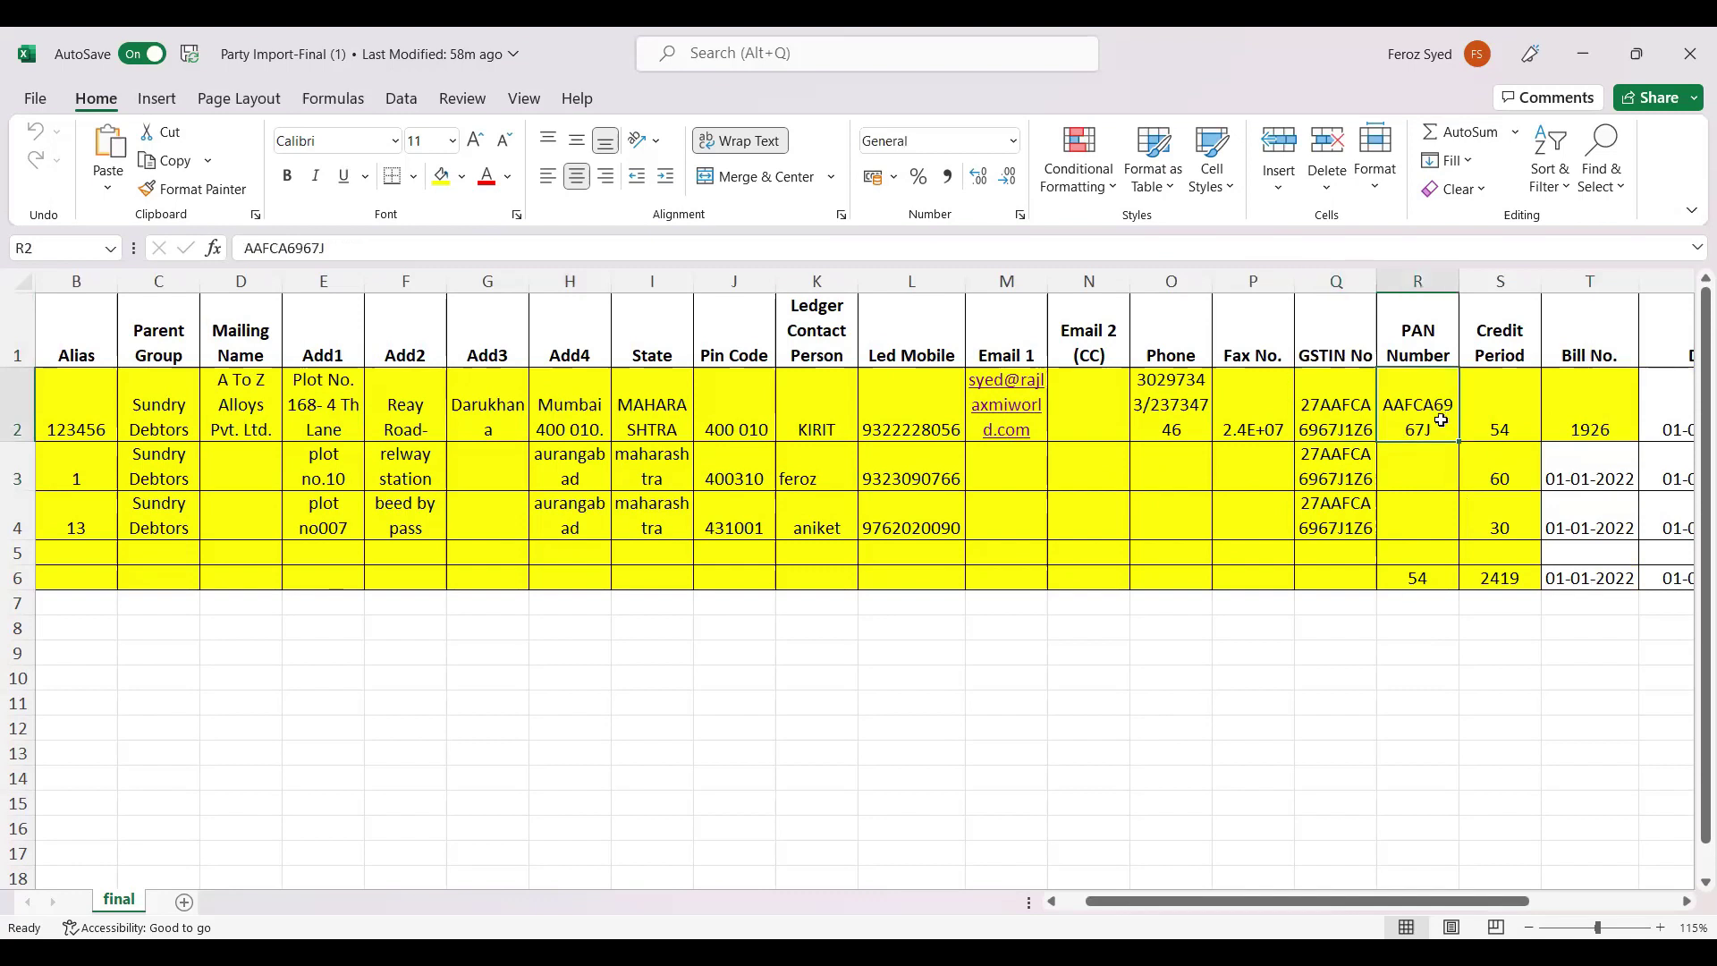
Step: Examine the Credit Period, Bill No., Date, Due Days, Amount, Dr / Cr and Op Amt columns of the party import sheet
key("Right")
key("Right")
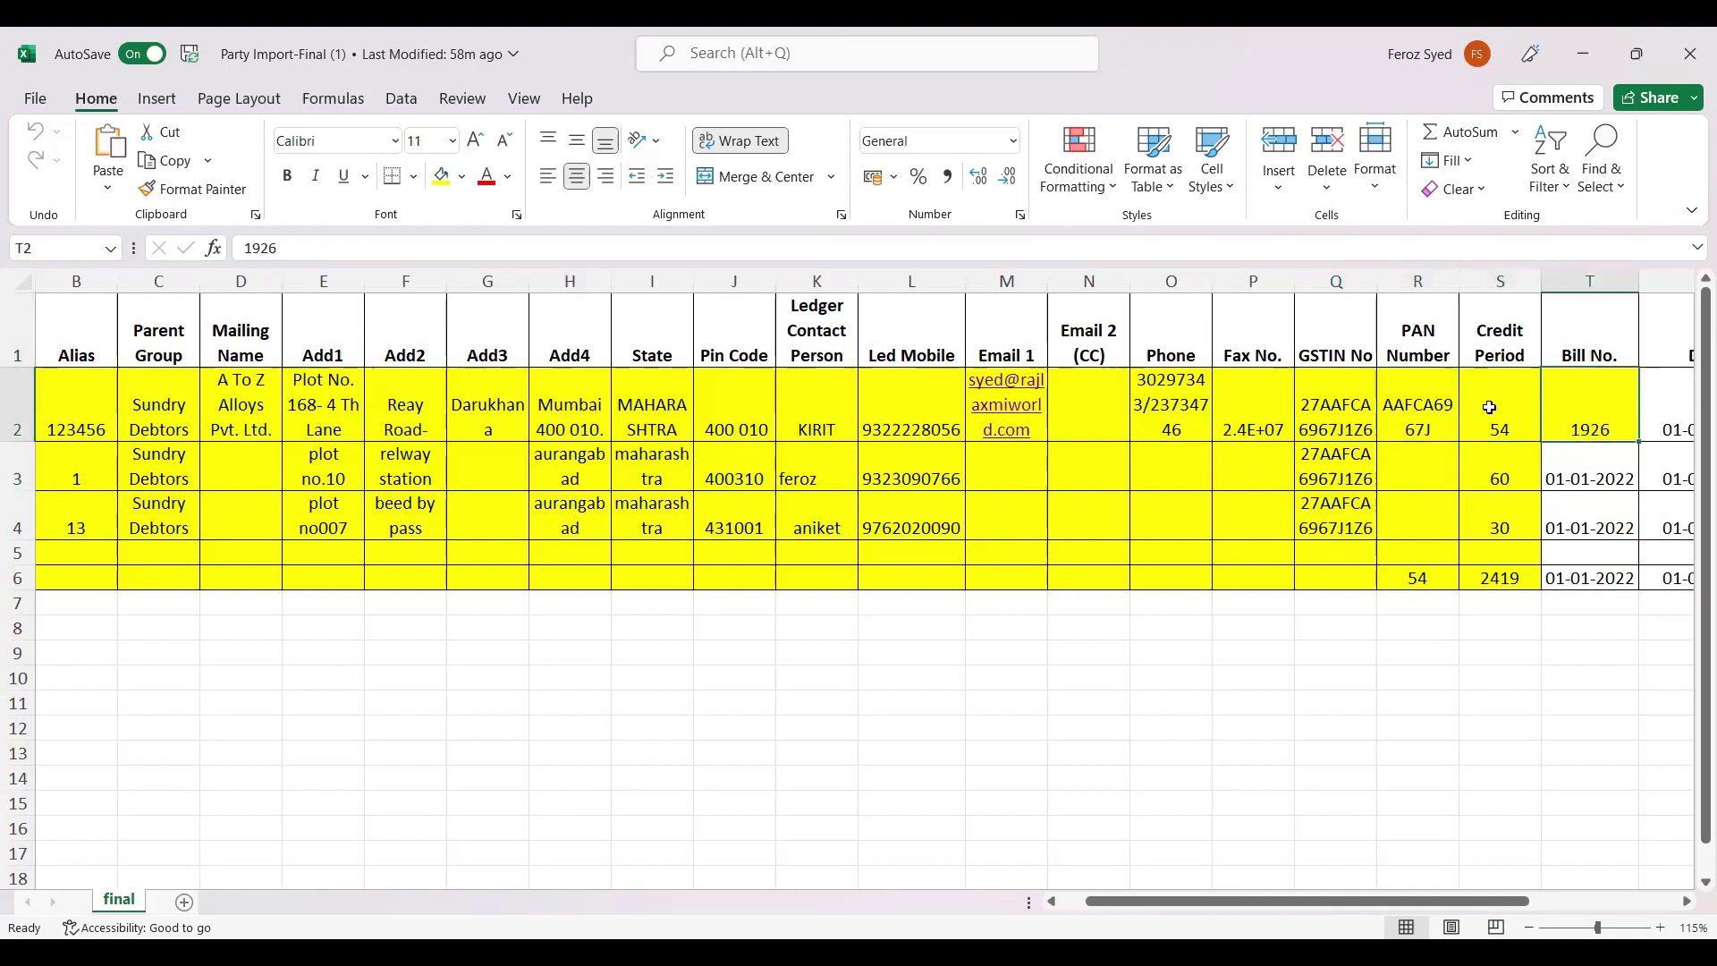
key("Right")
key("Right")
key("Right")
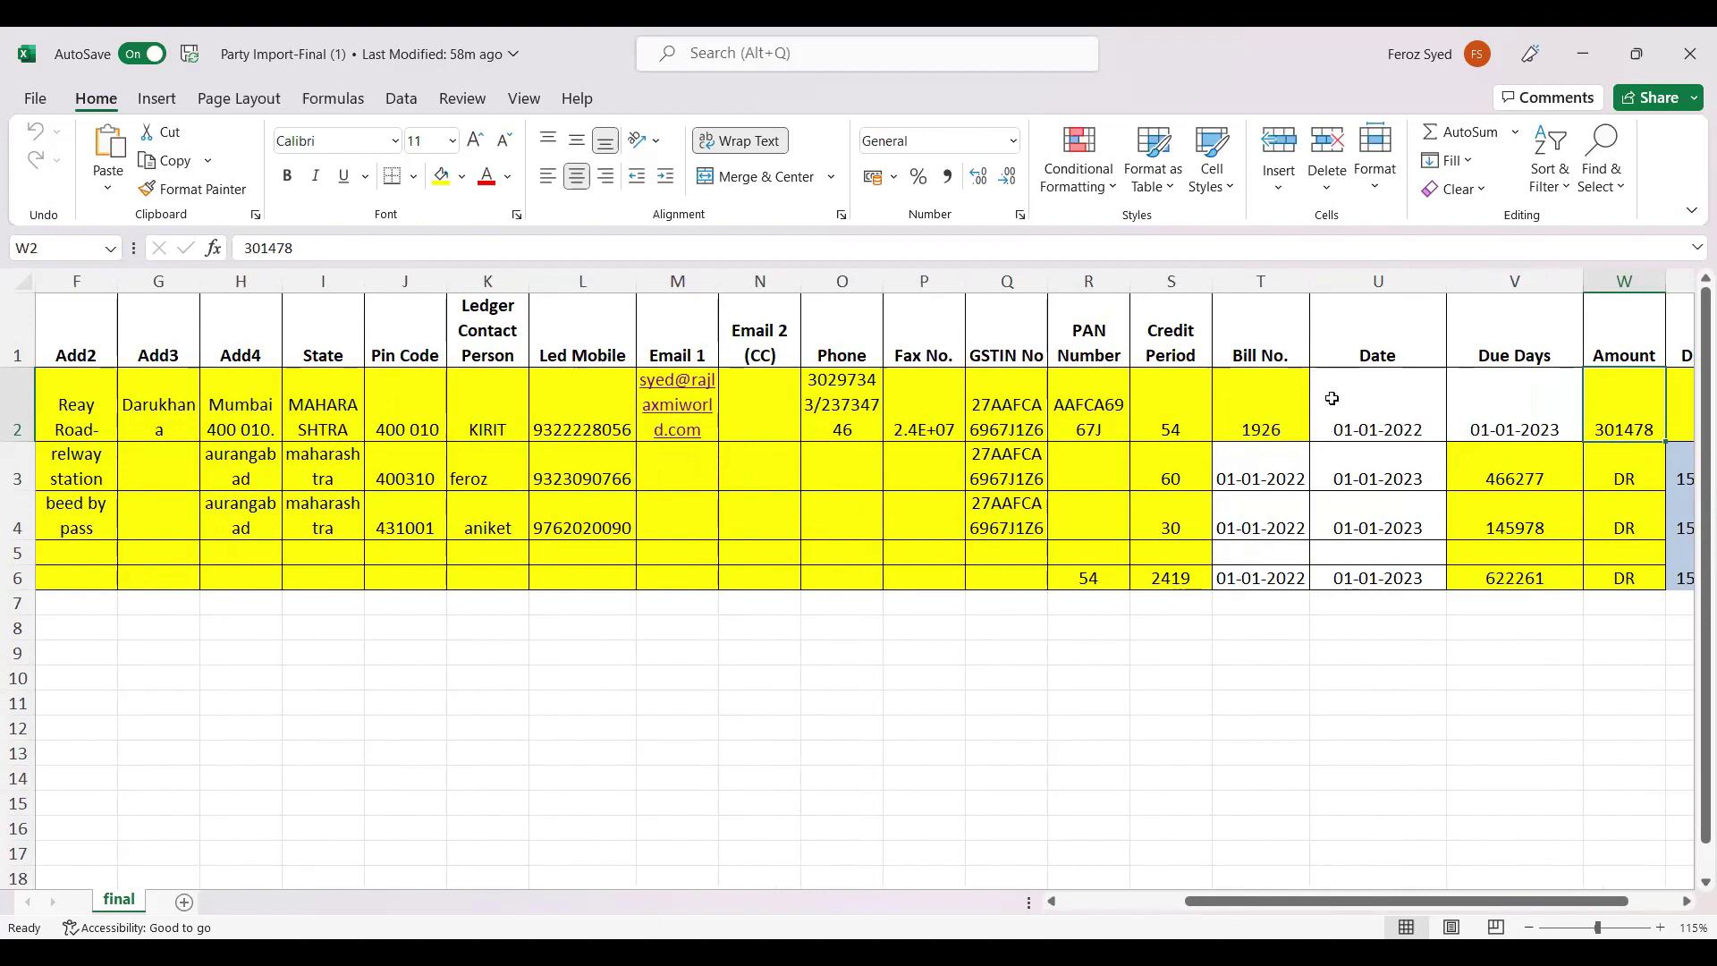
key("Right")
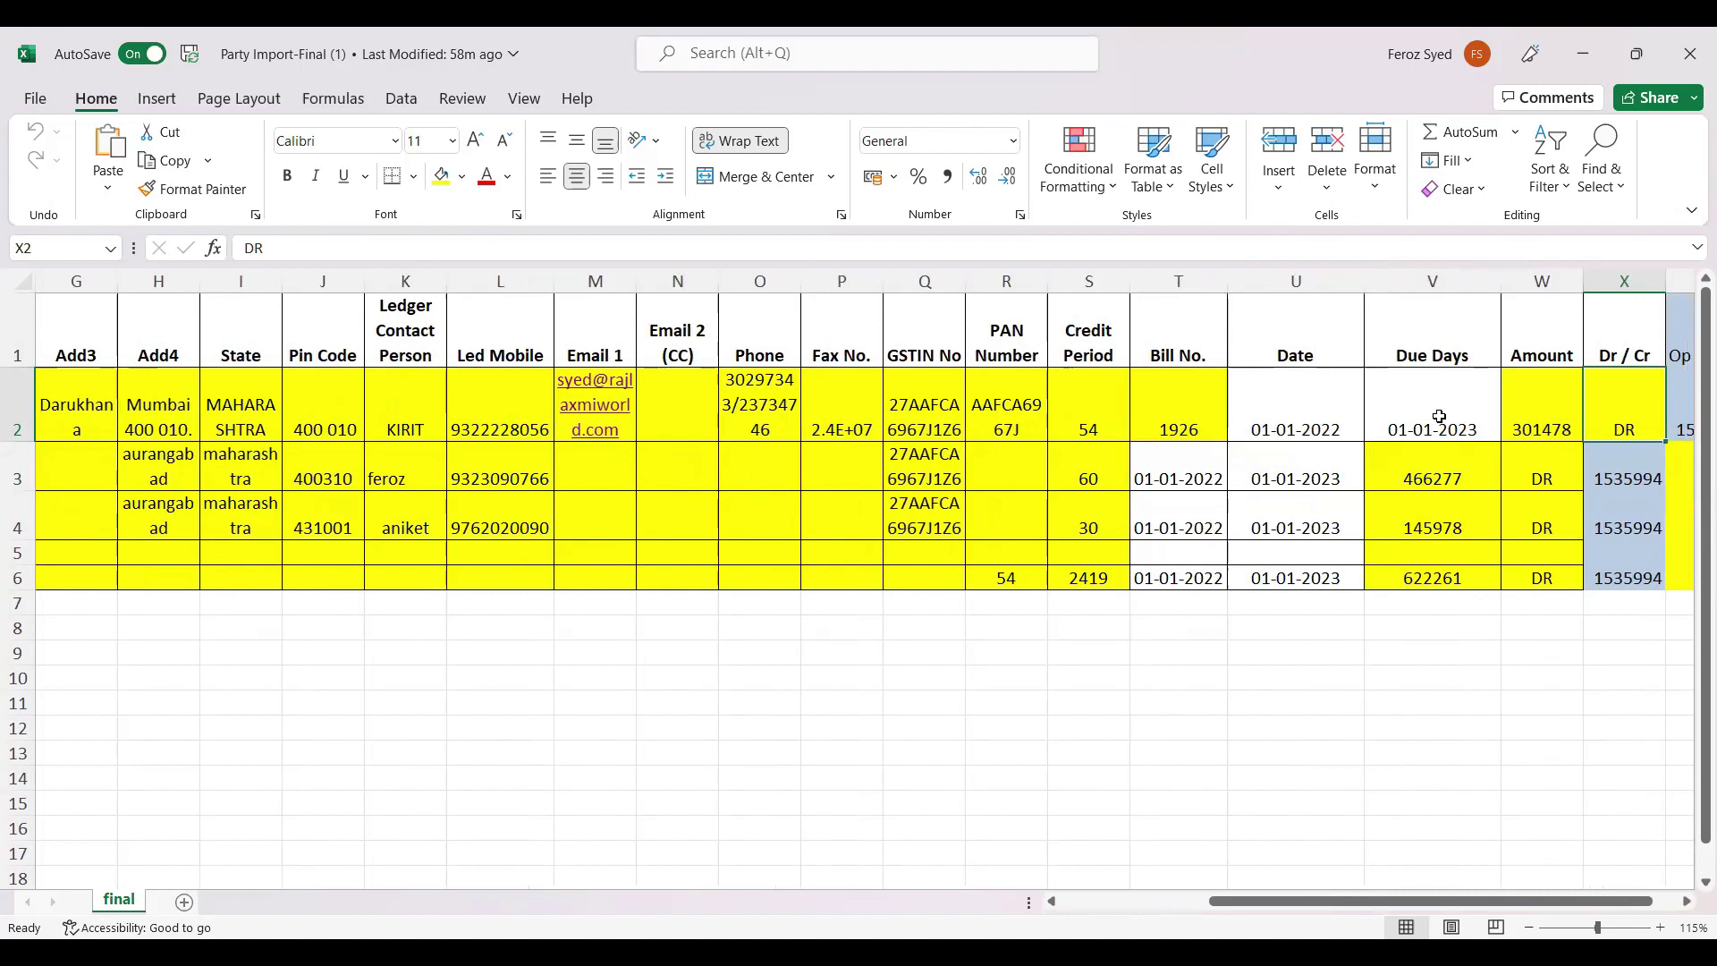
key("Right")
key("Right")
key("Right")
key("Right")
key("Right")
key("Right")
key("Right")
key("Right")
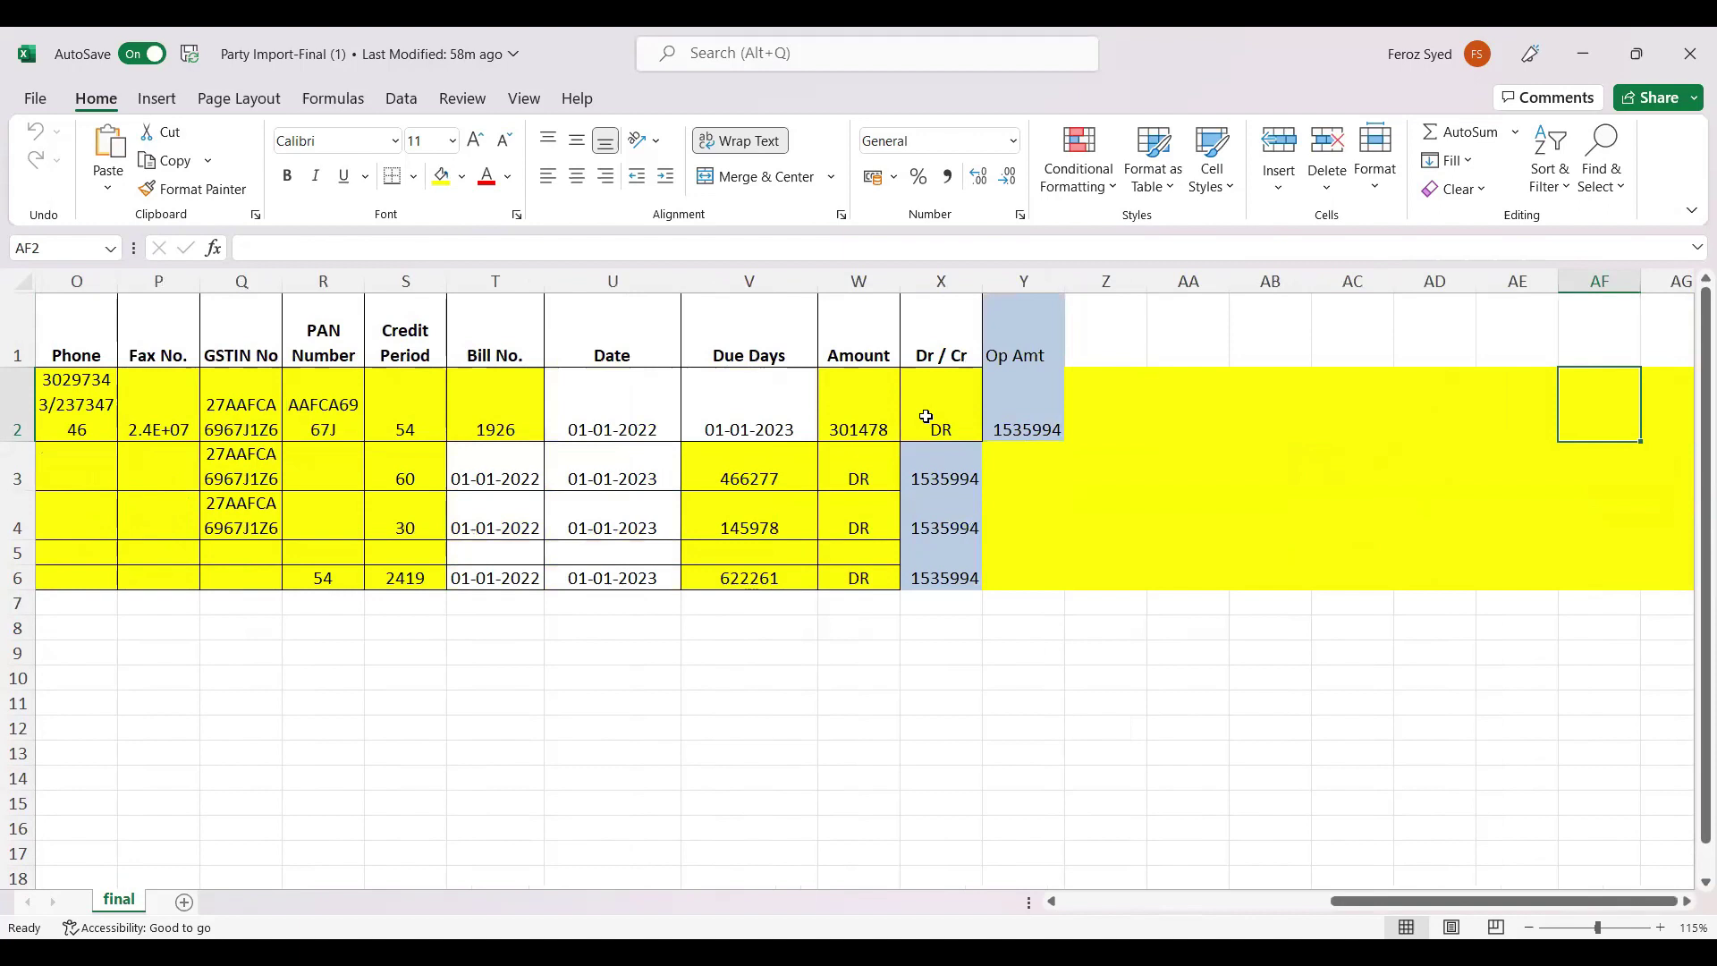
left_click_drag(930, 416, 936, 497)
left_click(943, 423)
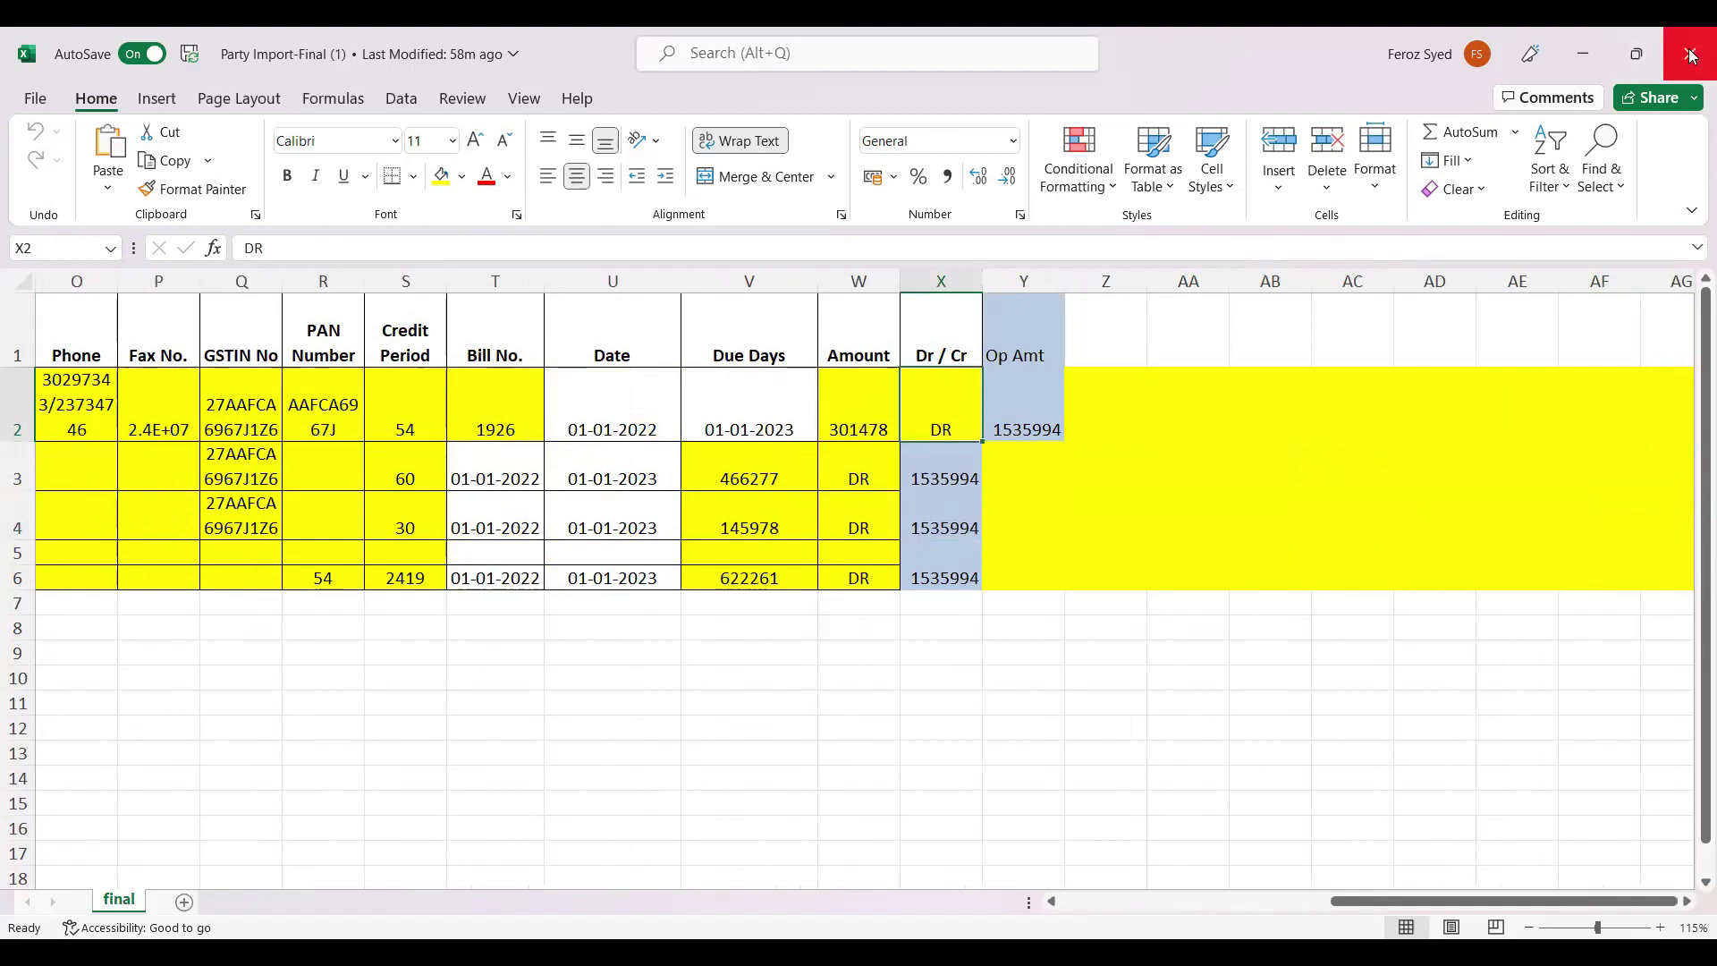
Step: Close the party import workbook and open TDL Management in TallyPrime
left_click(1689, 56)
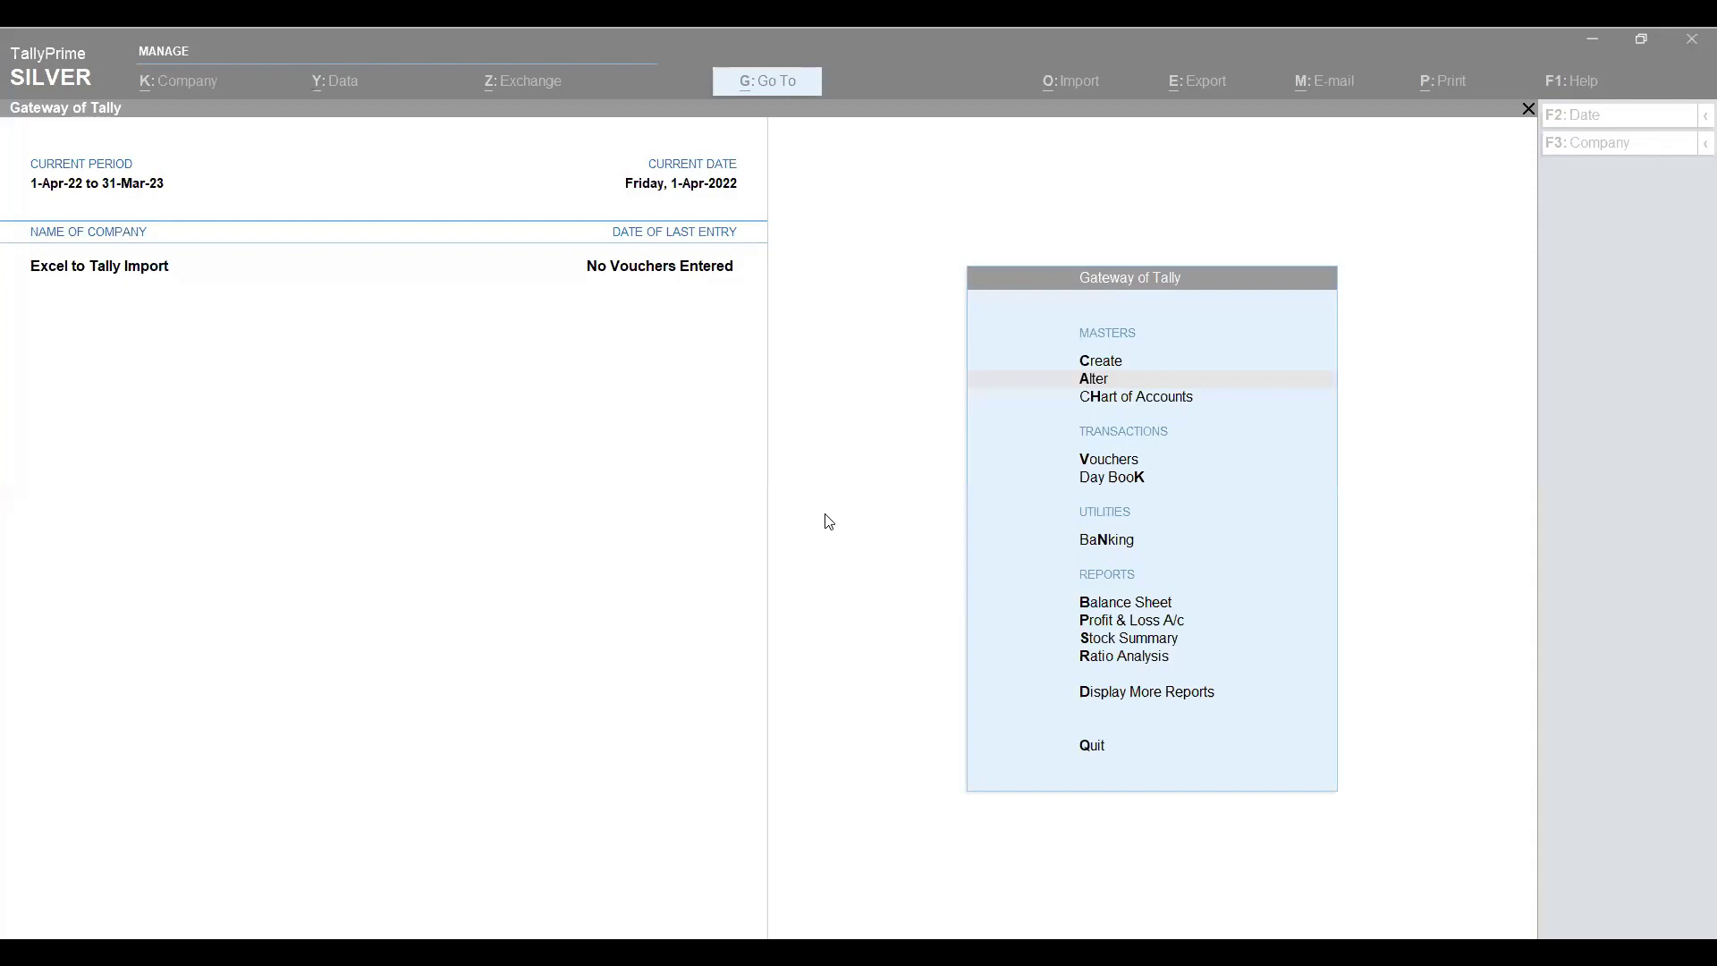
left_click(825, 515)
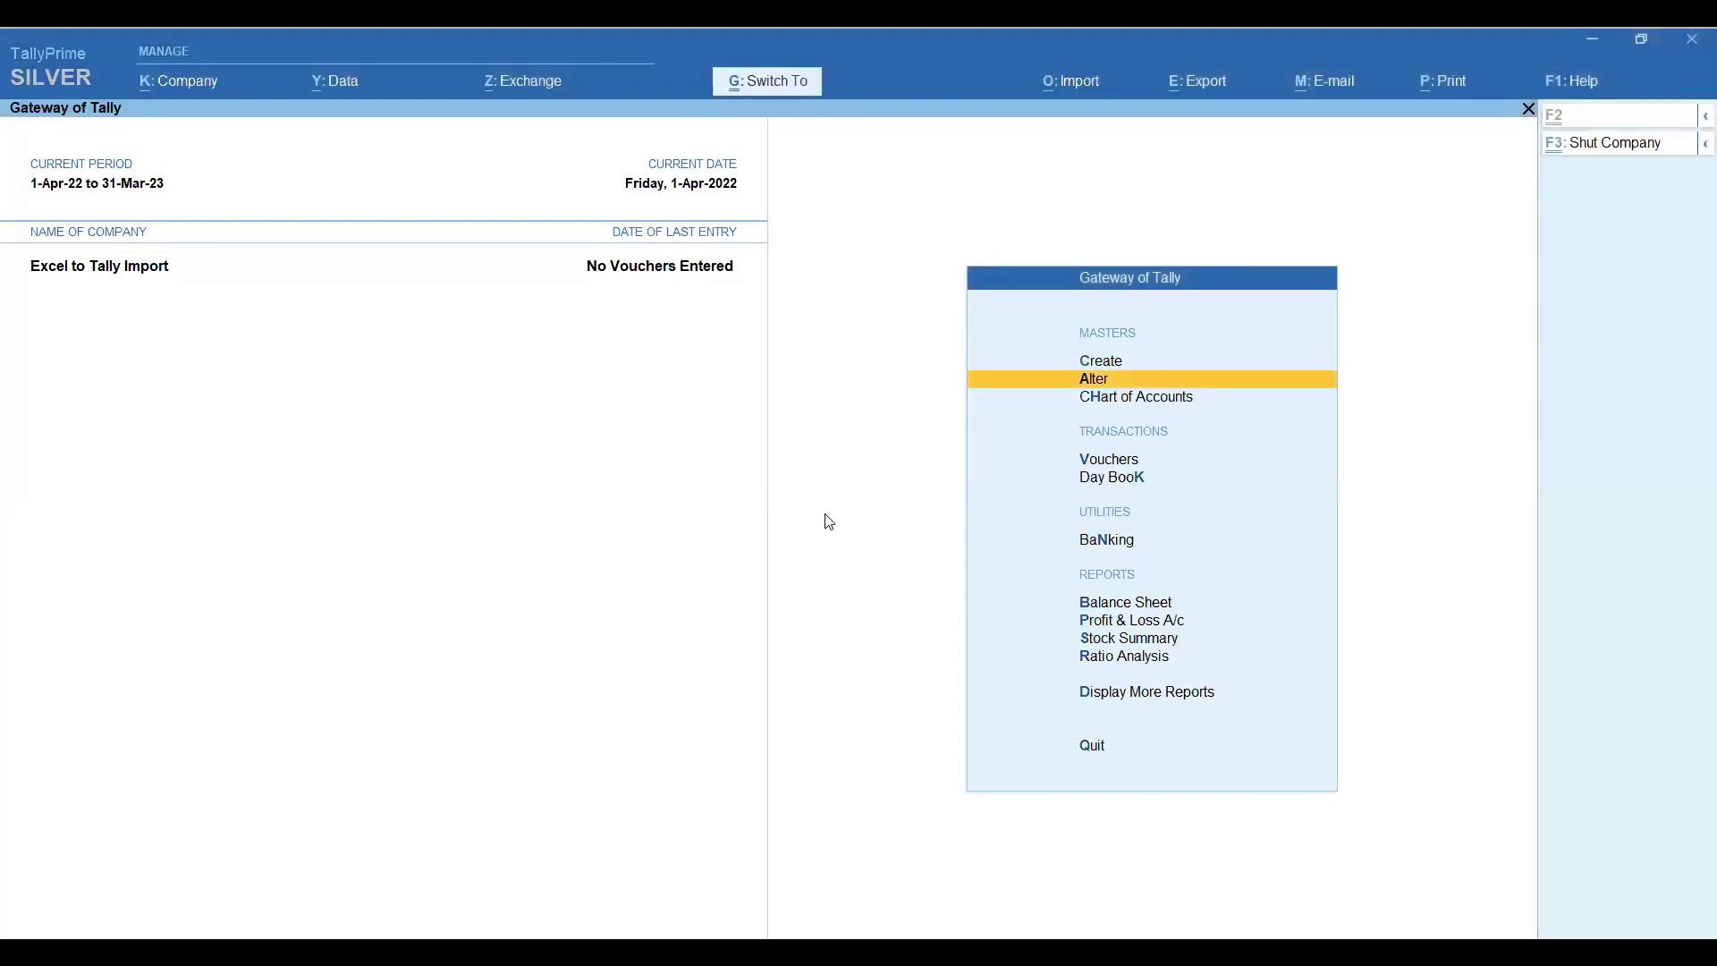
key("ctrl+alt+t")
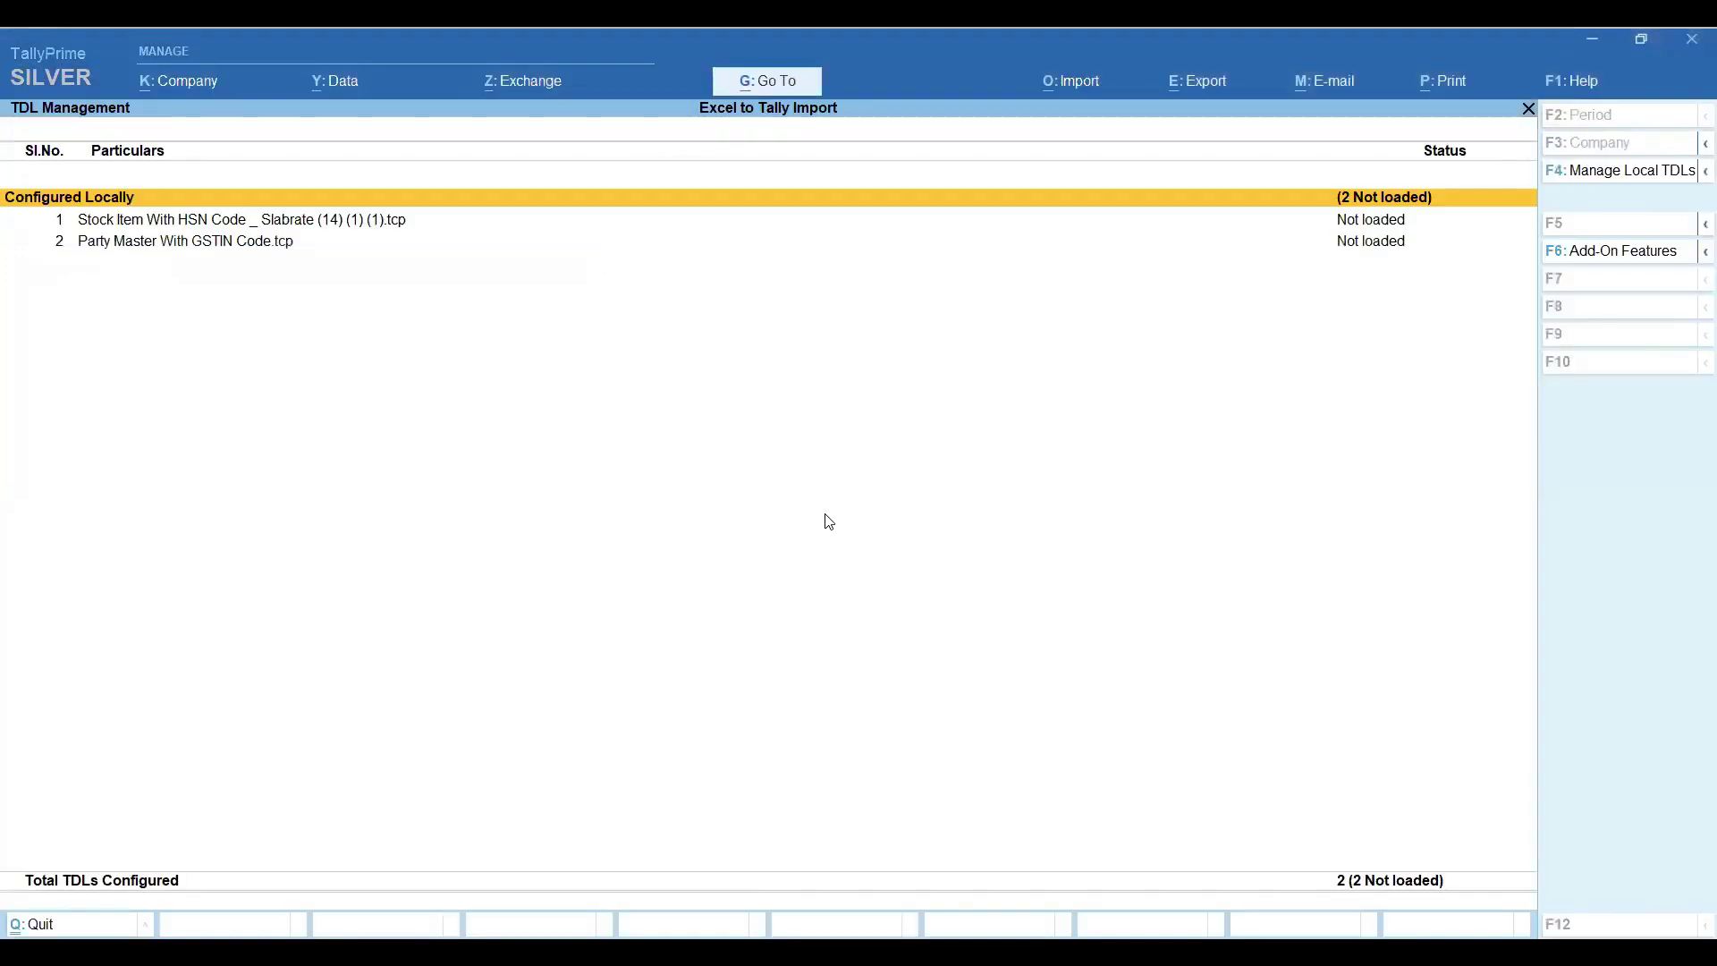
Step: Set Party Master With GSTIN Code.tcp to load in the local TDL configuration, leaving the stock item file unloaded, and accept
key("F4")
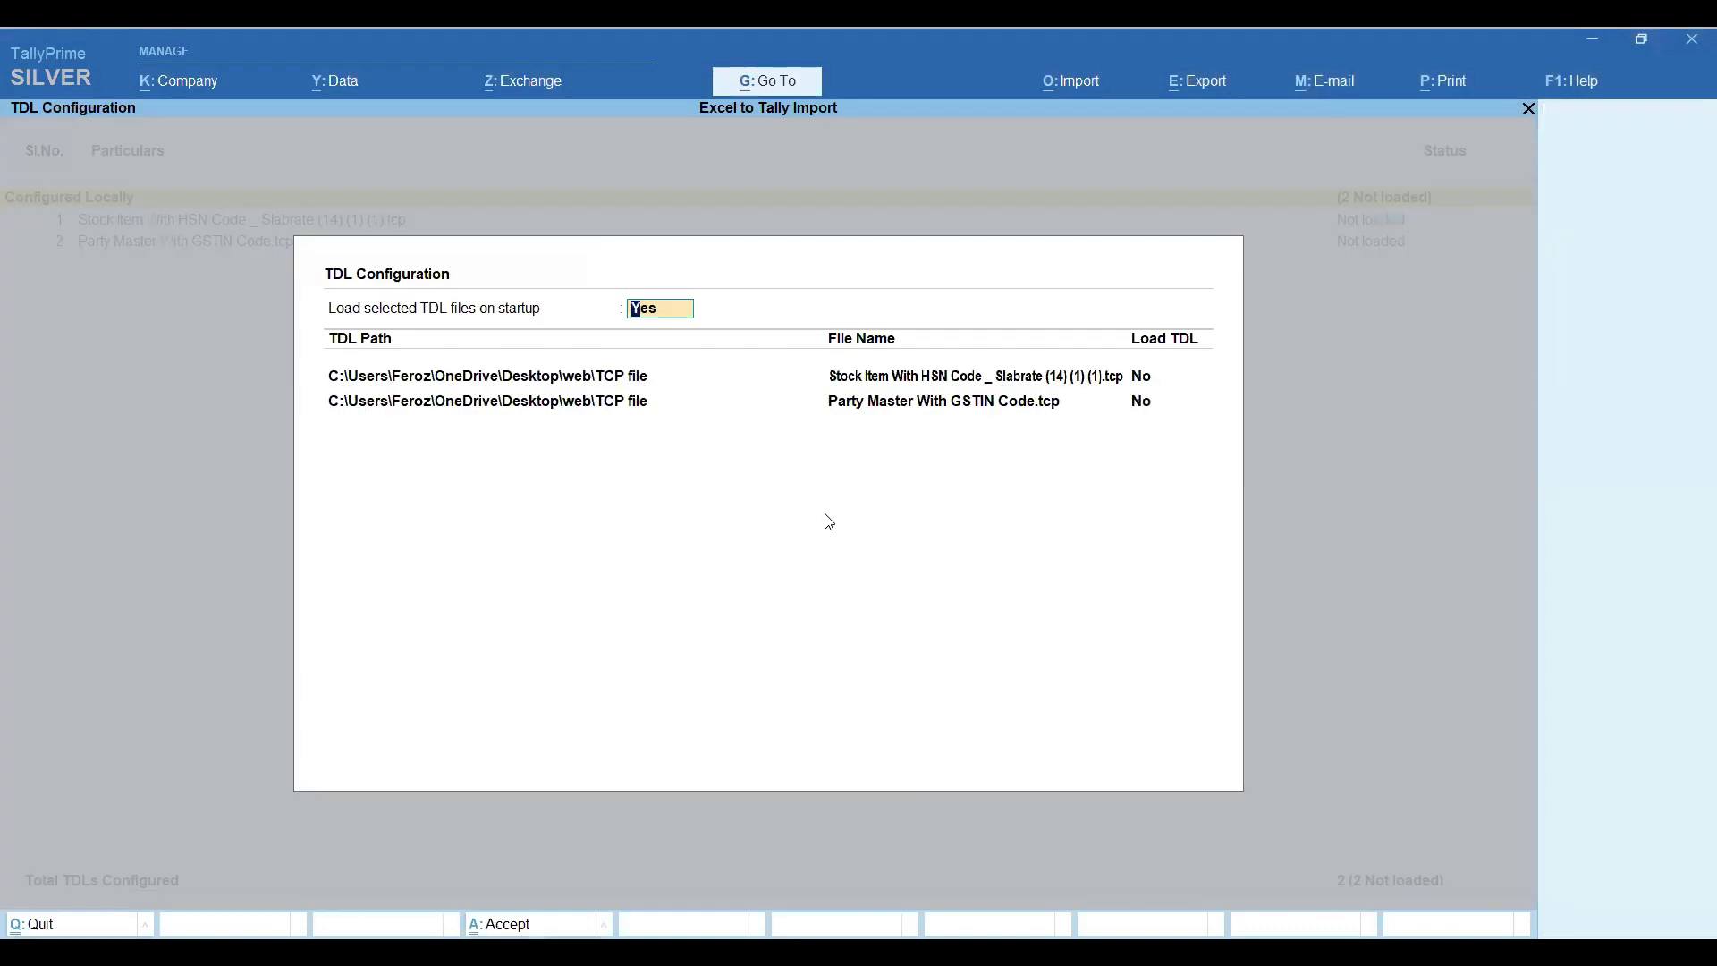
key("Return")
key("Return")
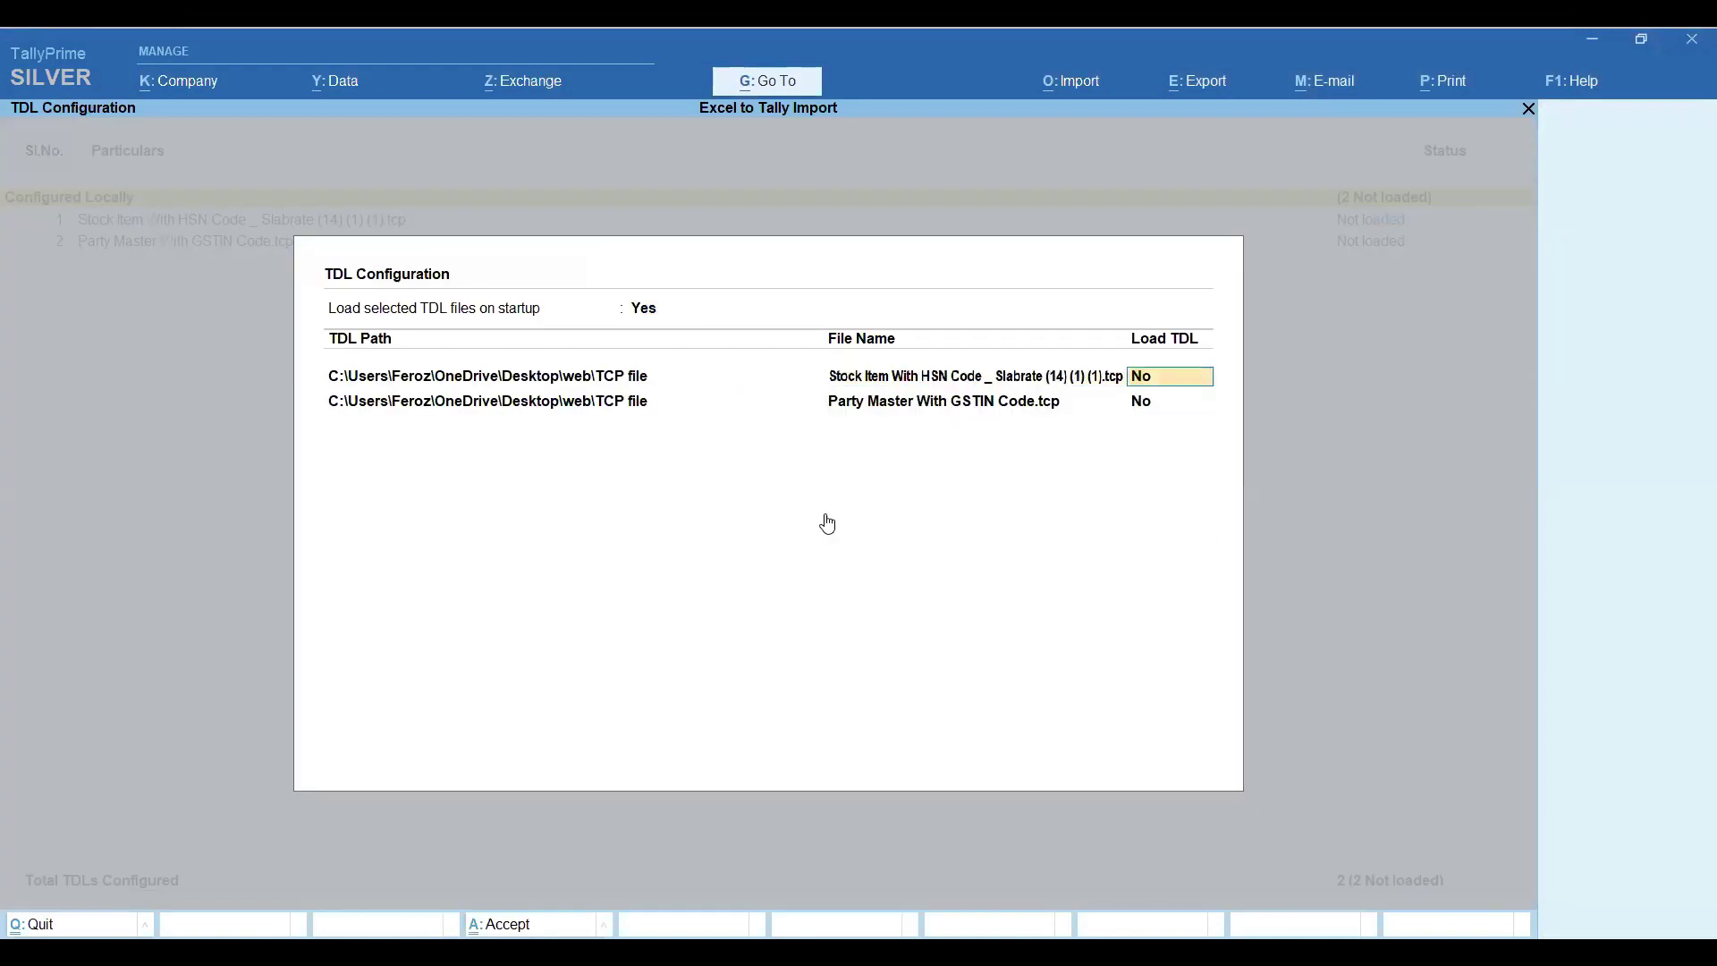
key("Return")
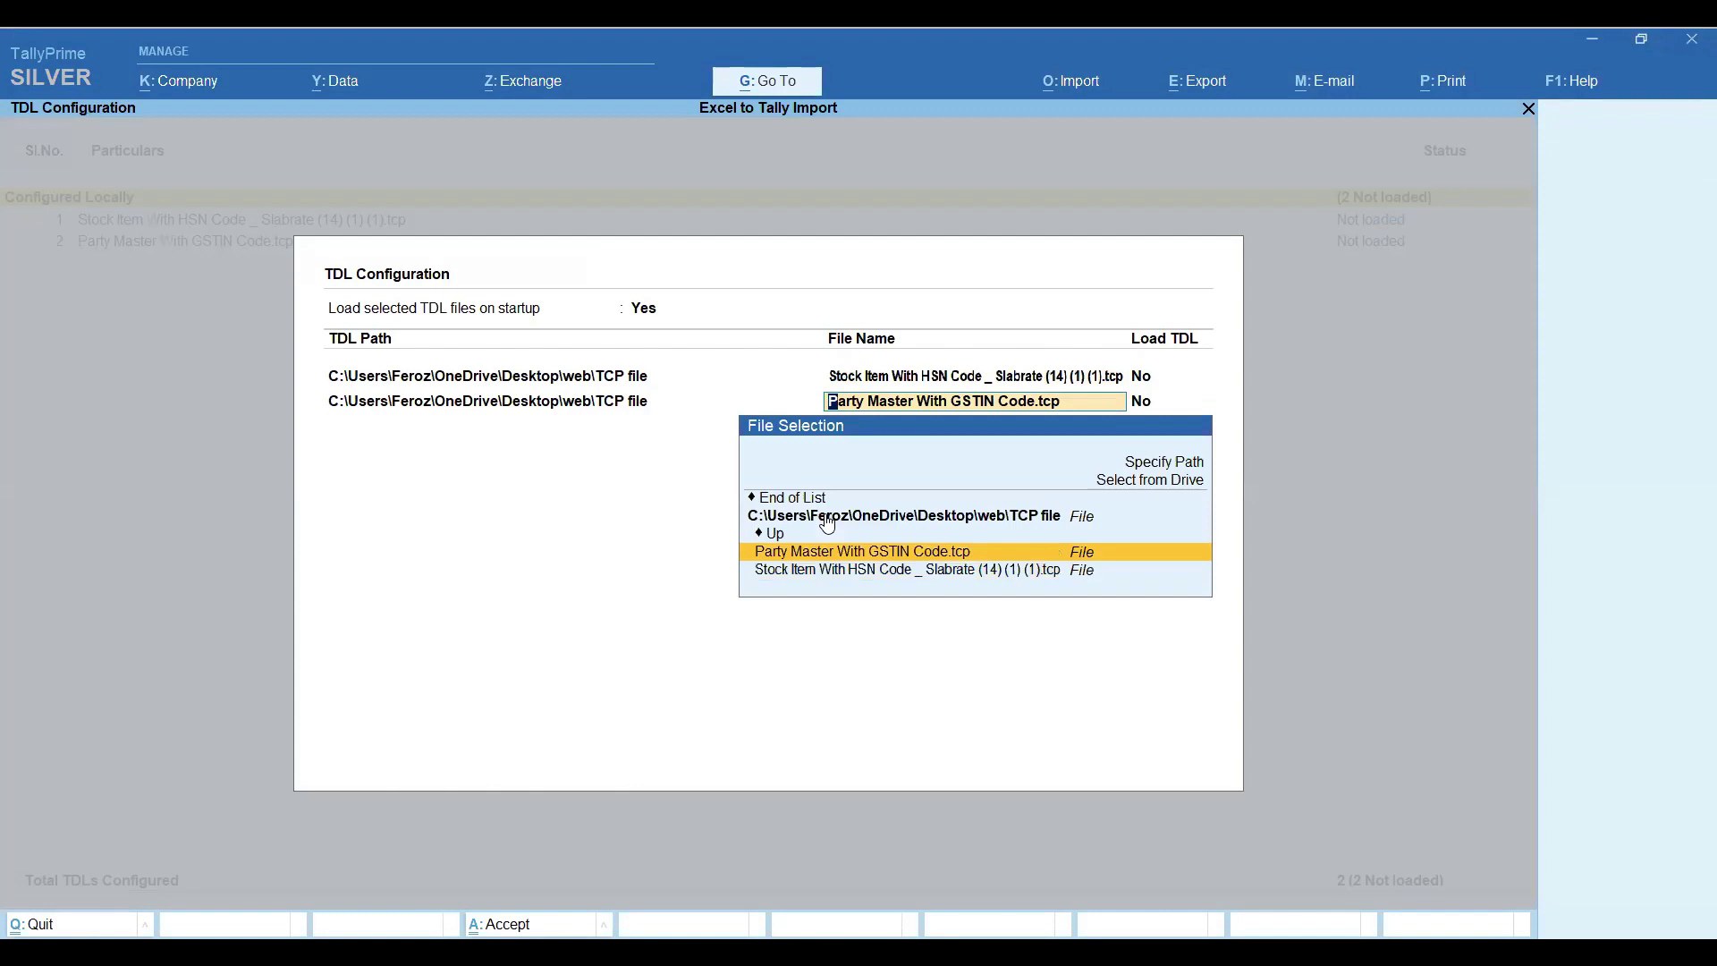
key("Return")
type("y")
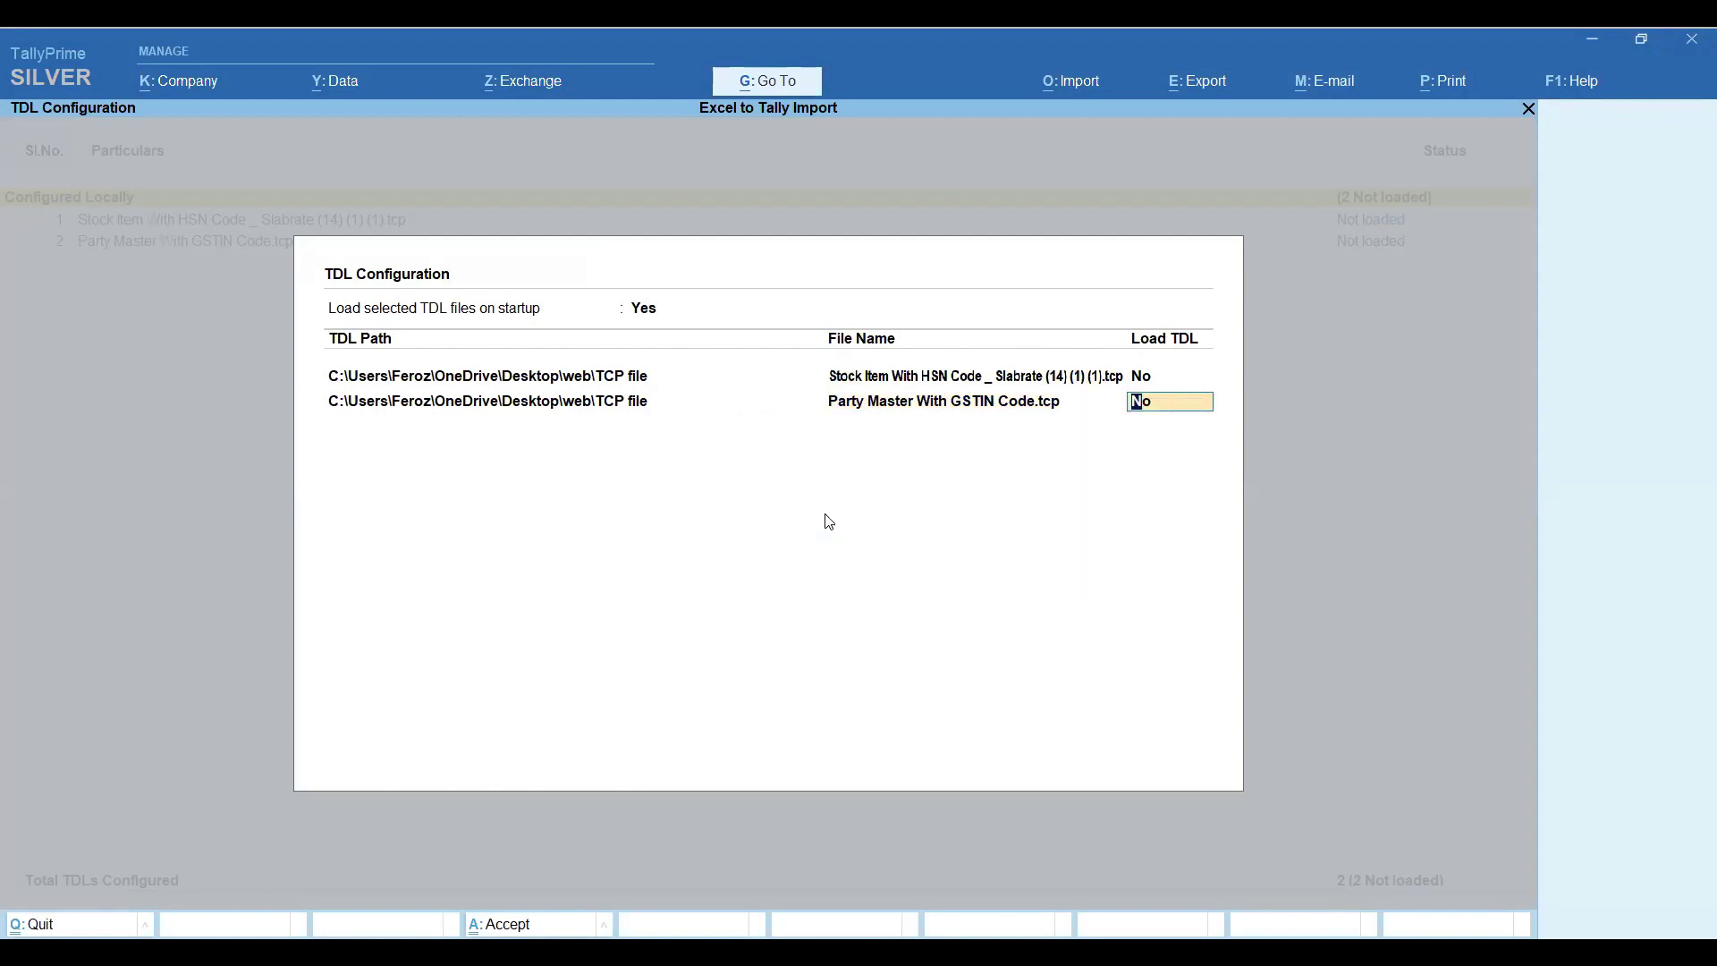
key("Return")
key("Return")
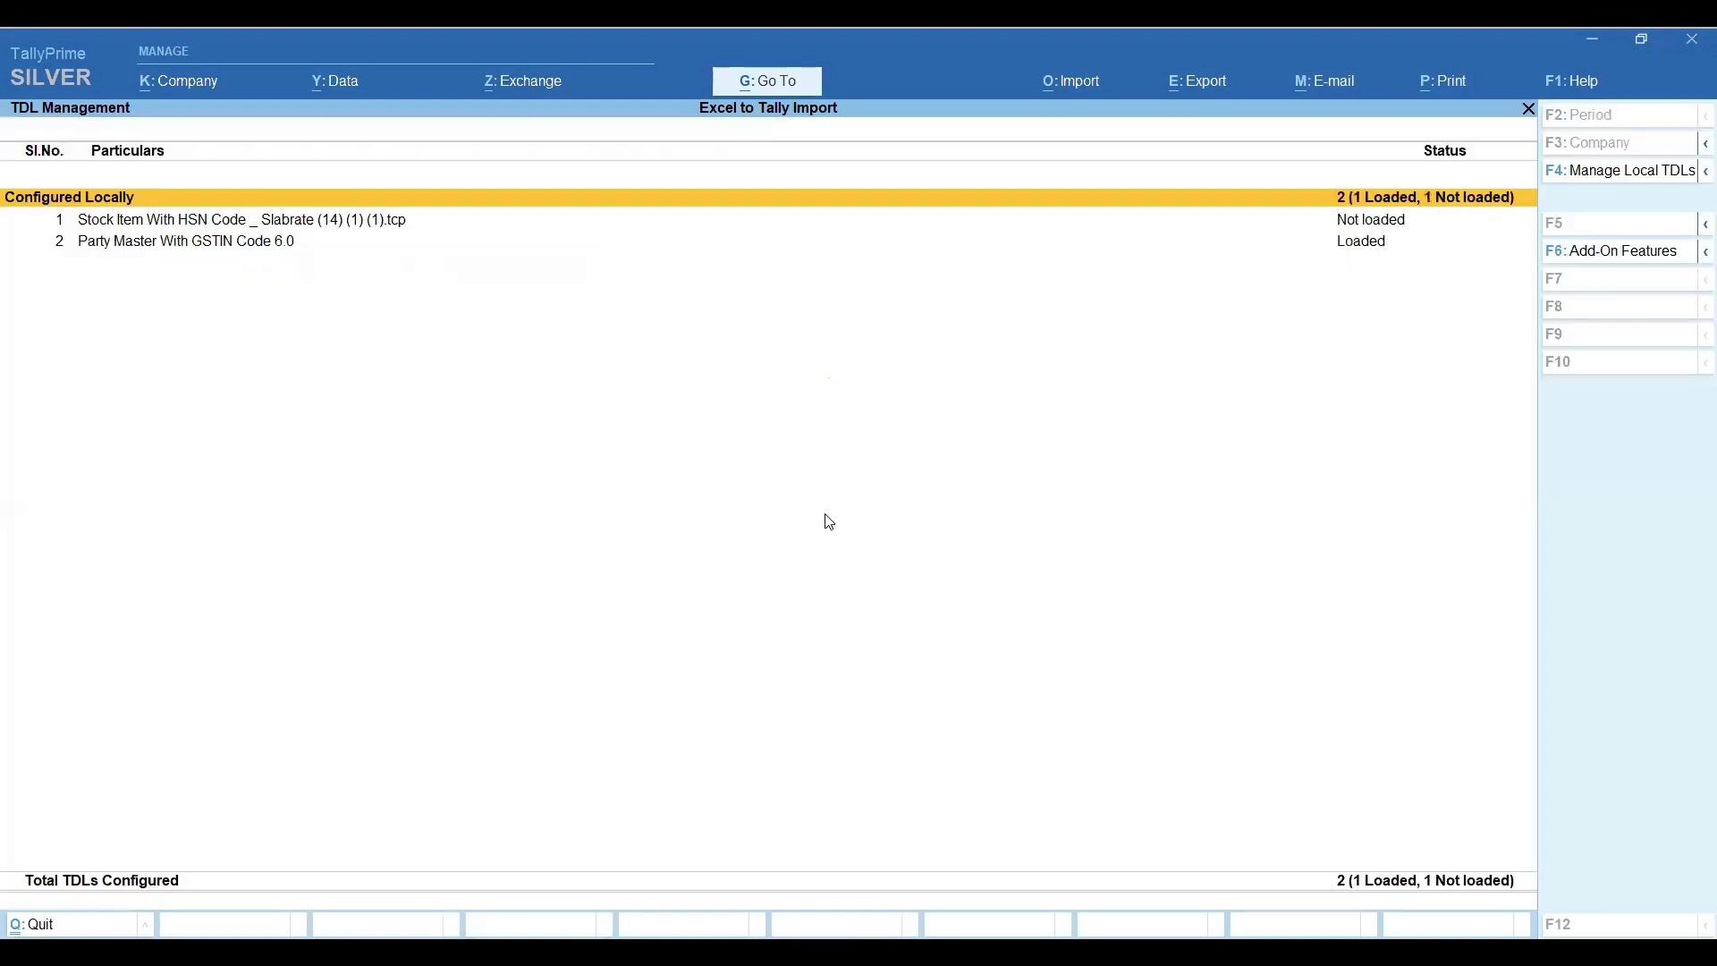
Step: Accept Yes for Enable Party Master With GSTIN Code in the add-on features and return to the Gateway of Tally
key("F6")
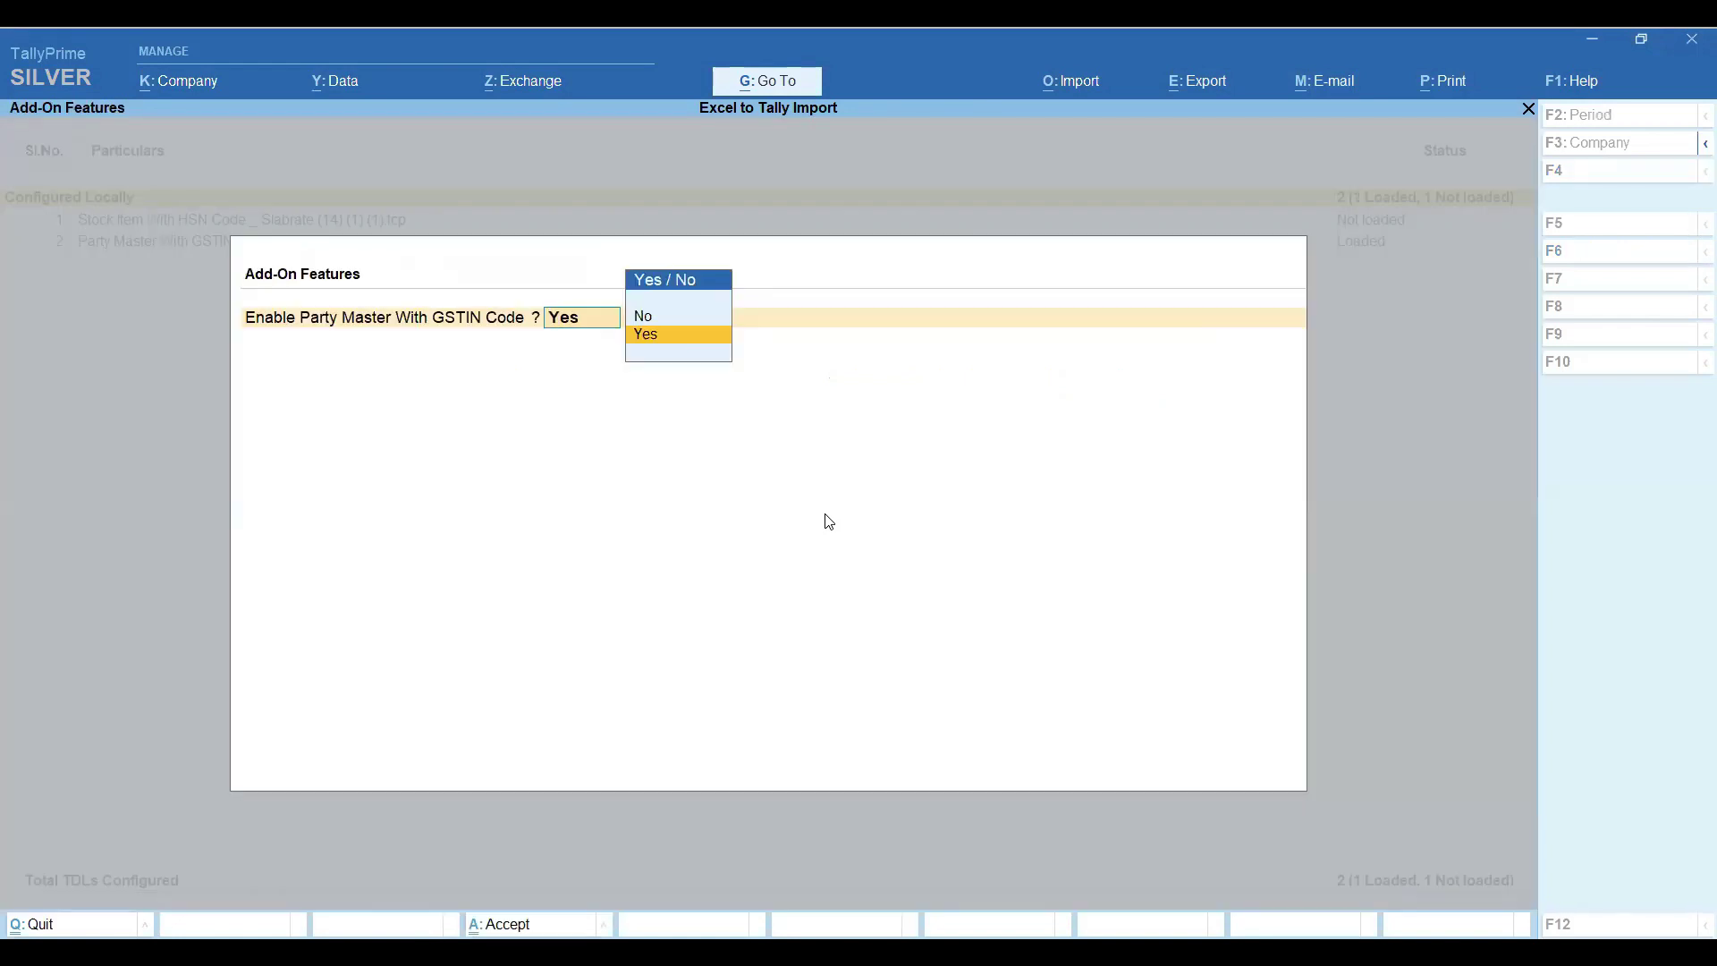
key("Return")
key("Return")
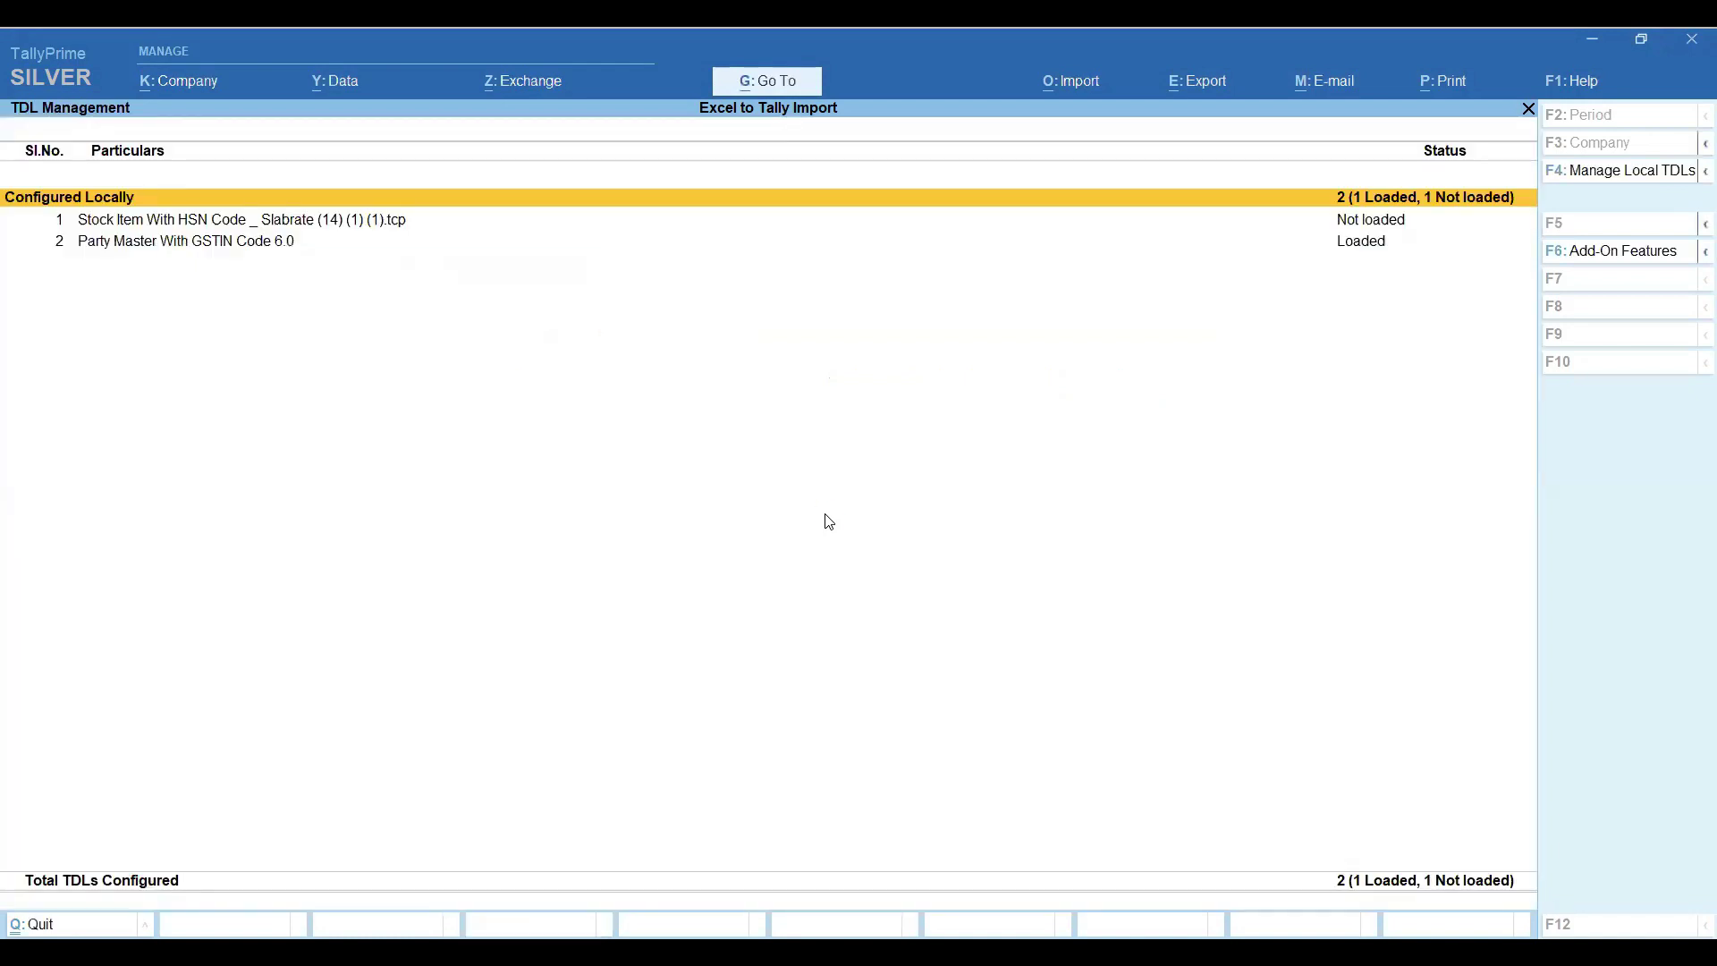
key("Escape")
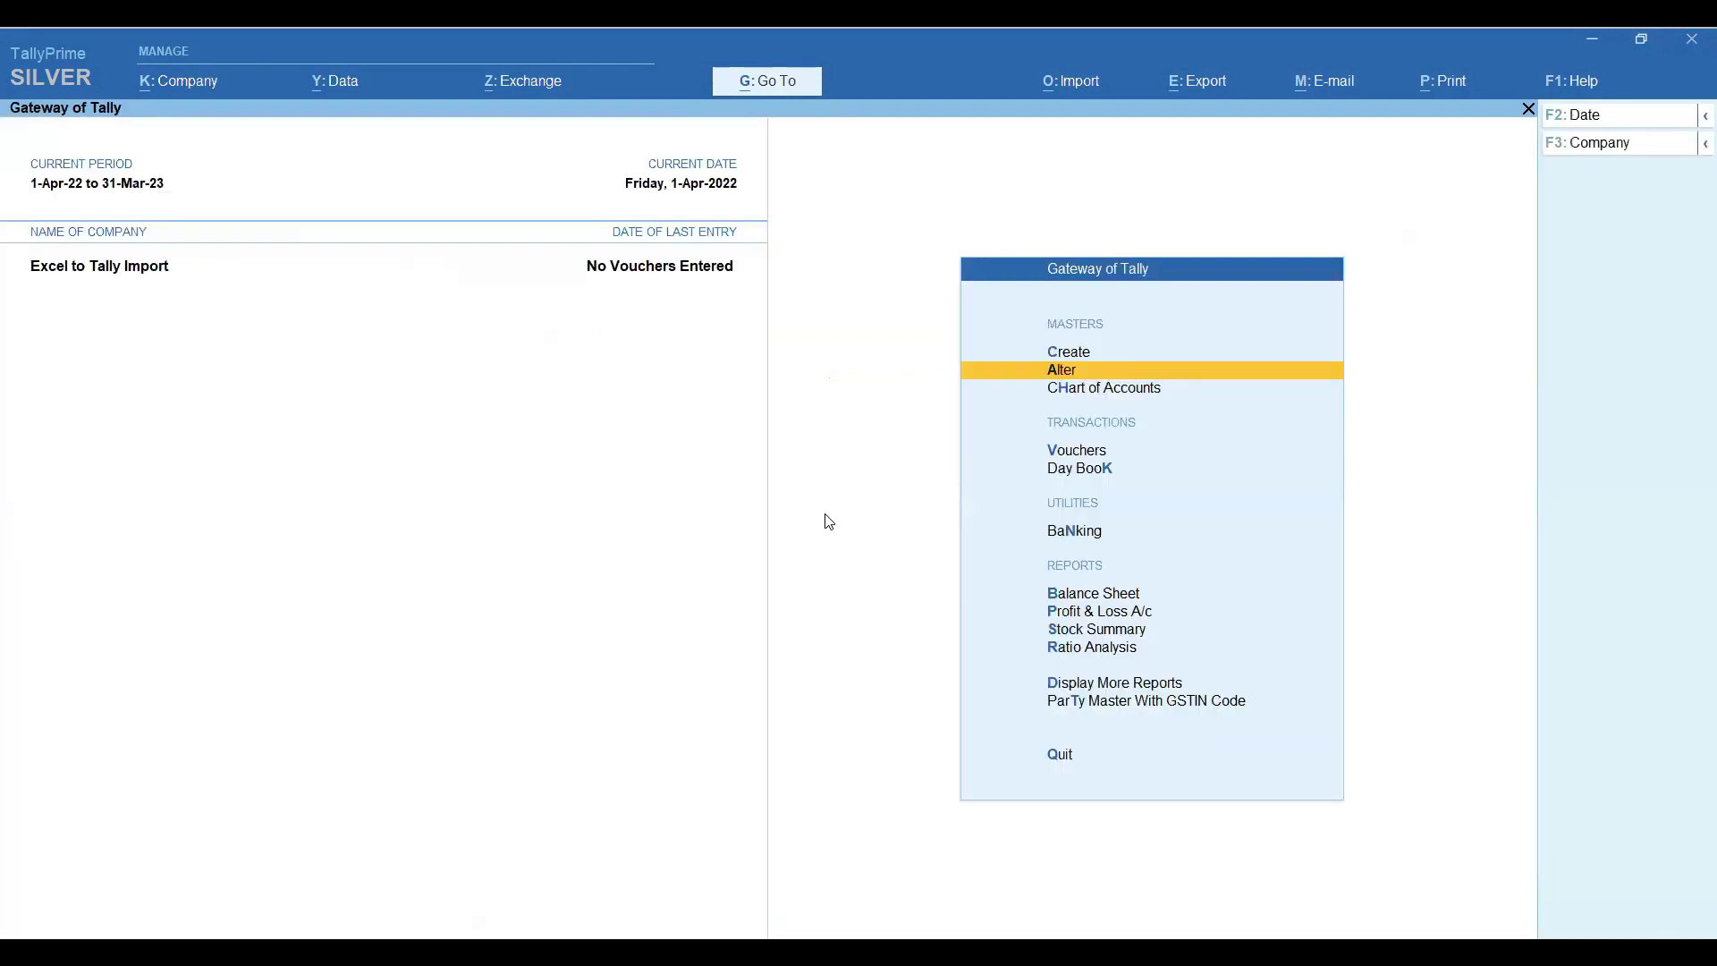
Step: Locate the Party Master With GSTIN Code entry in the Gateway of Tally
key("Down")
key("Down")
key("Down")
key("Down")
key("Down")
key("Down")
key("Down")
key("Down")
key("Down")
key("Down")
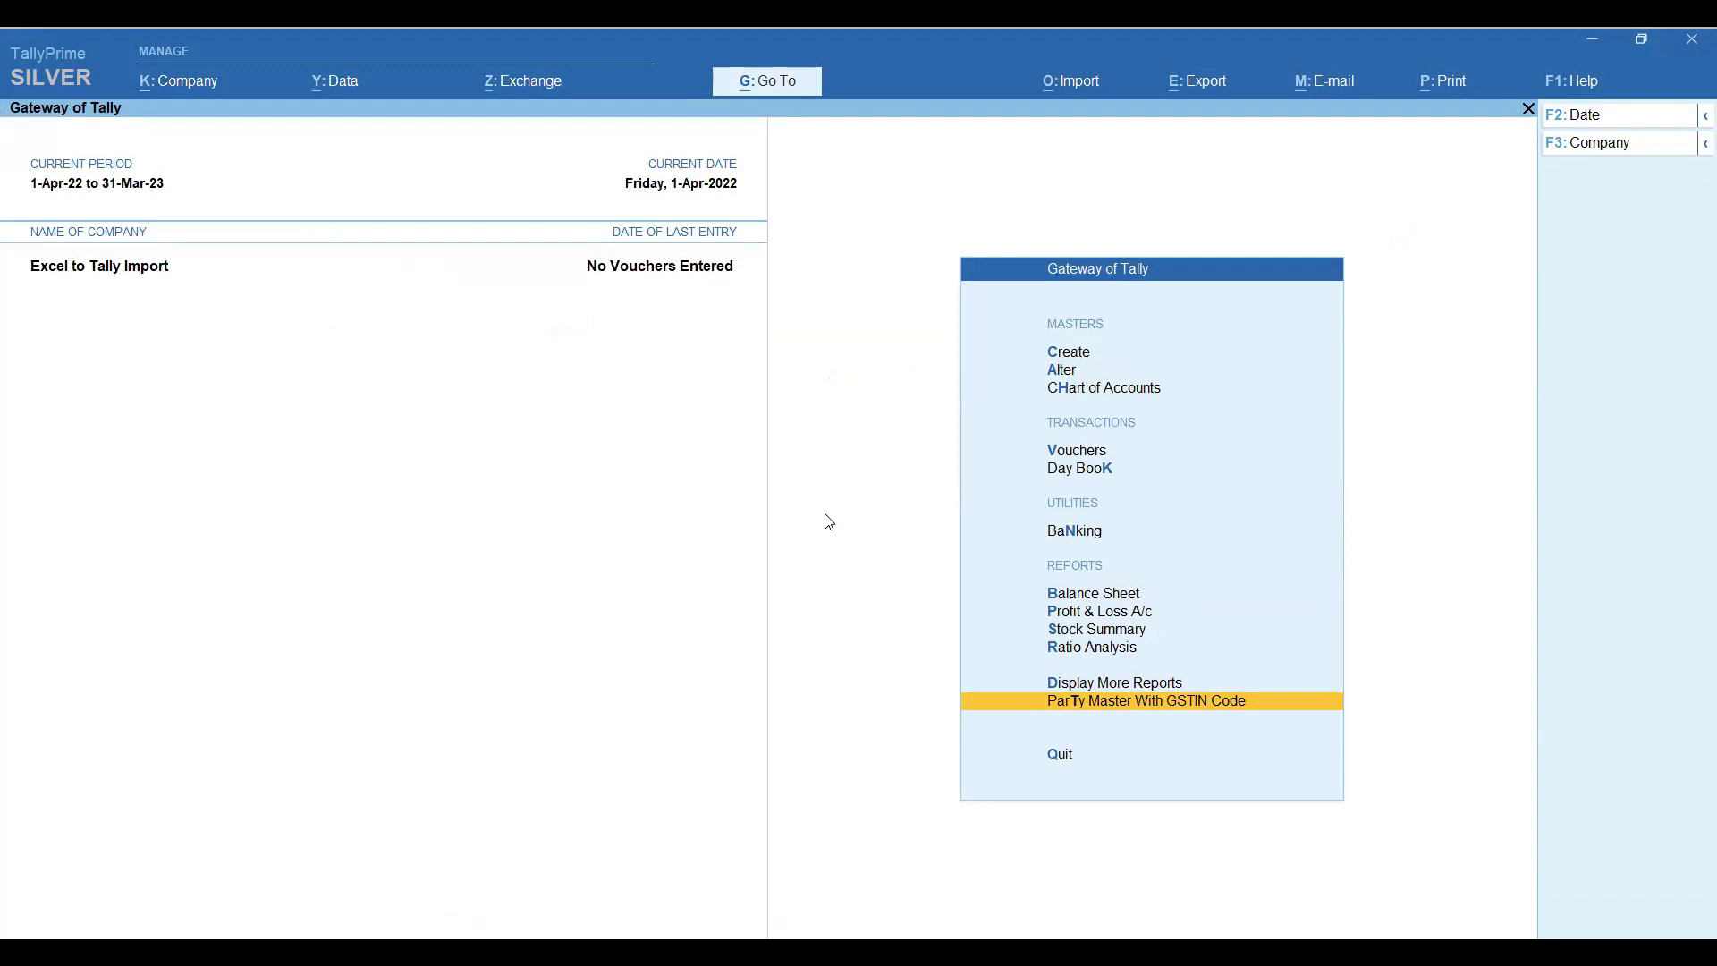
Step: Check the existing ledgers through master alteration and return to the Gateway of Tally
key("Up")
key("Up")
key("Up")
key("Up")
key("Up")
key("Up")
key("Up")
key("Up")
key("Up")
key("Up")
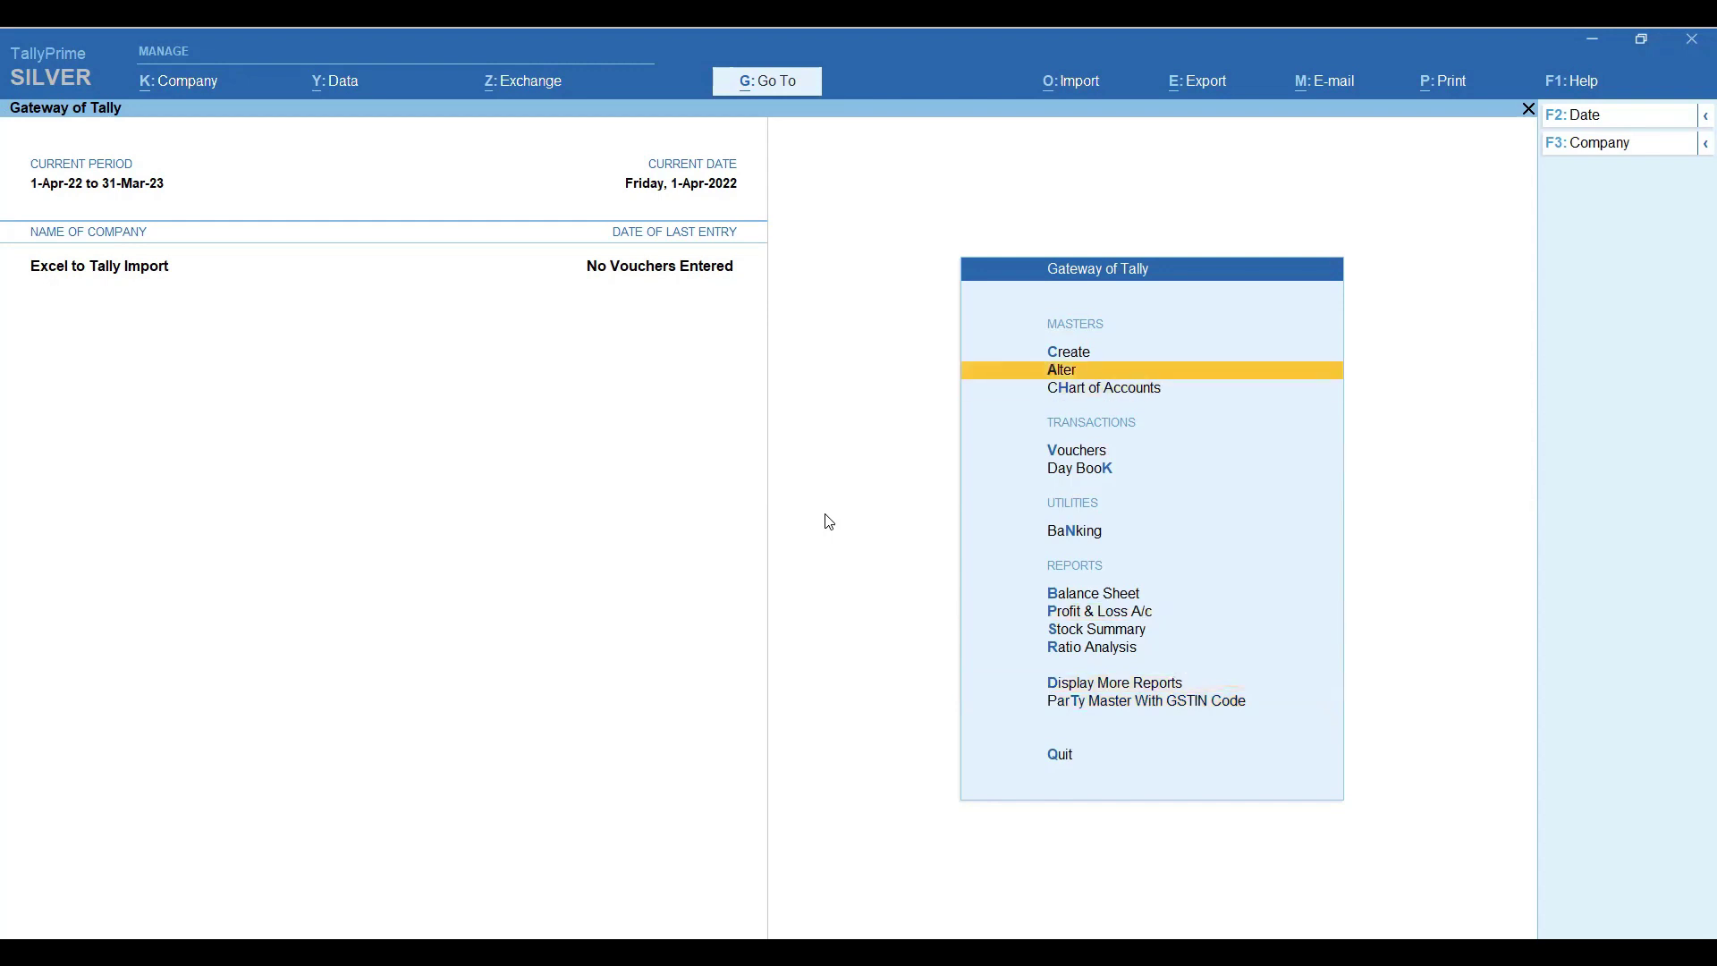
key("Return")
key("Down")
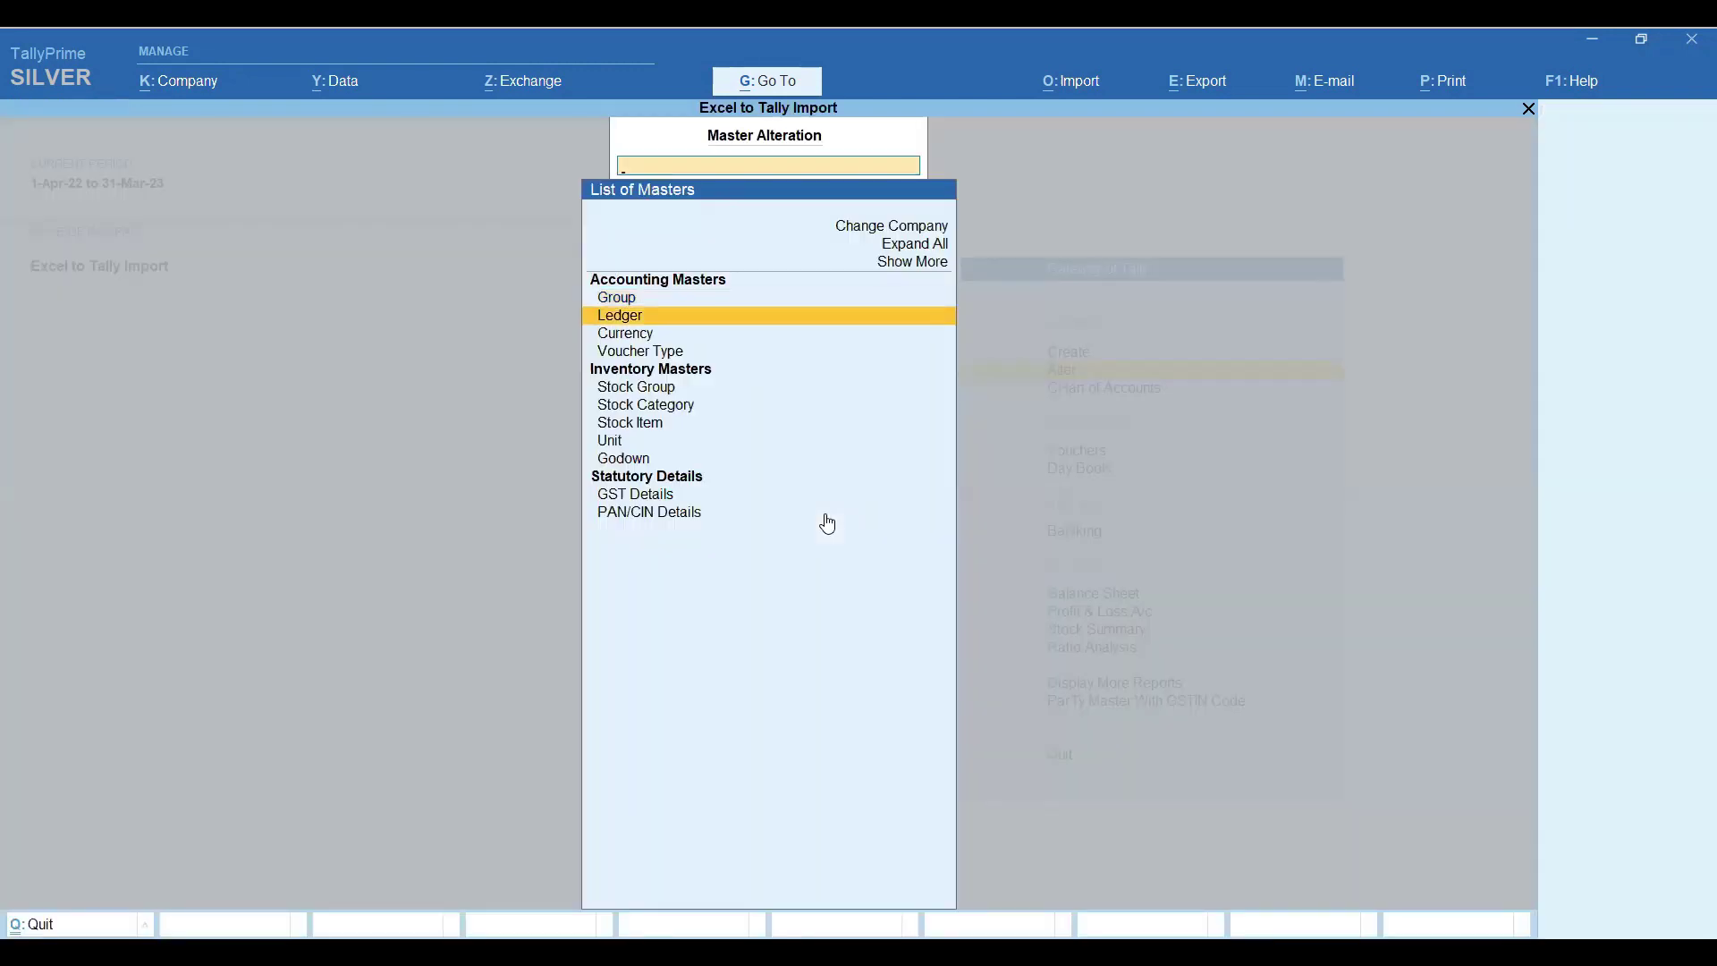
key("Return")
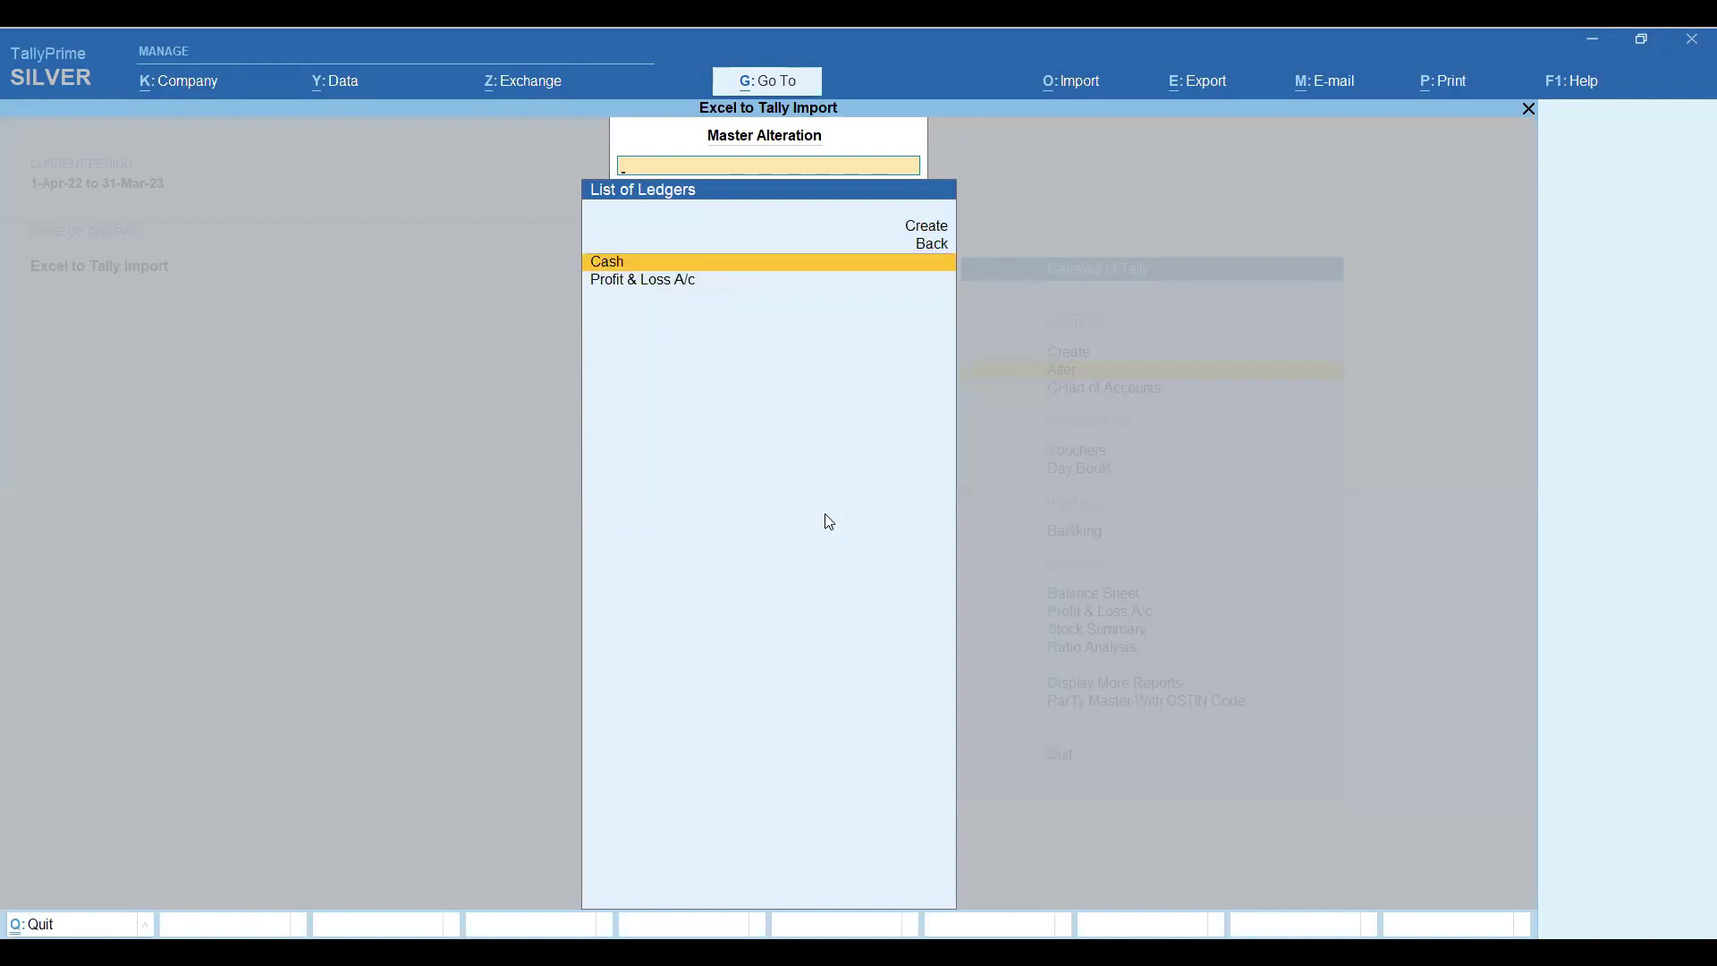
key("Escape")
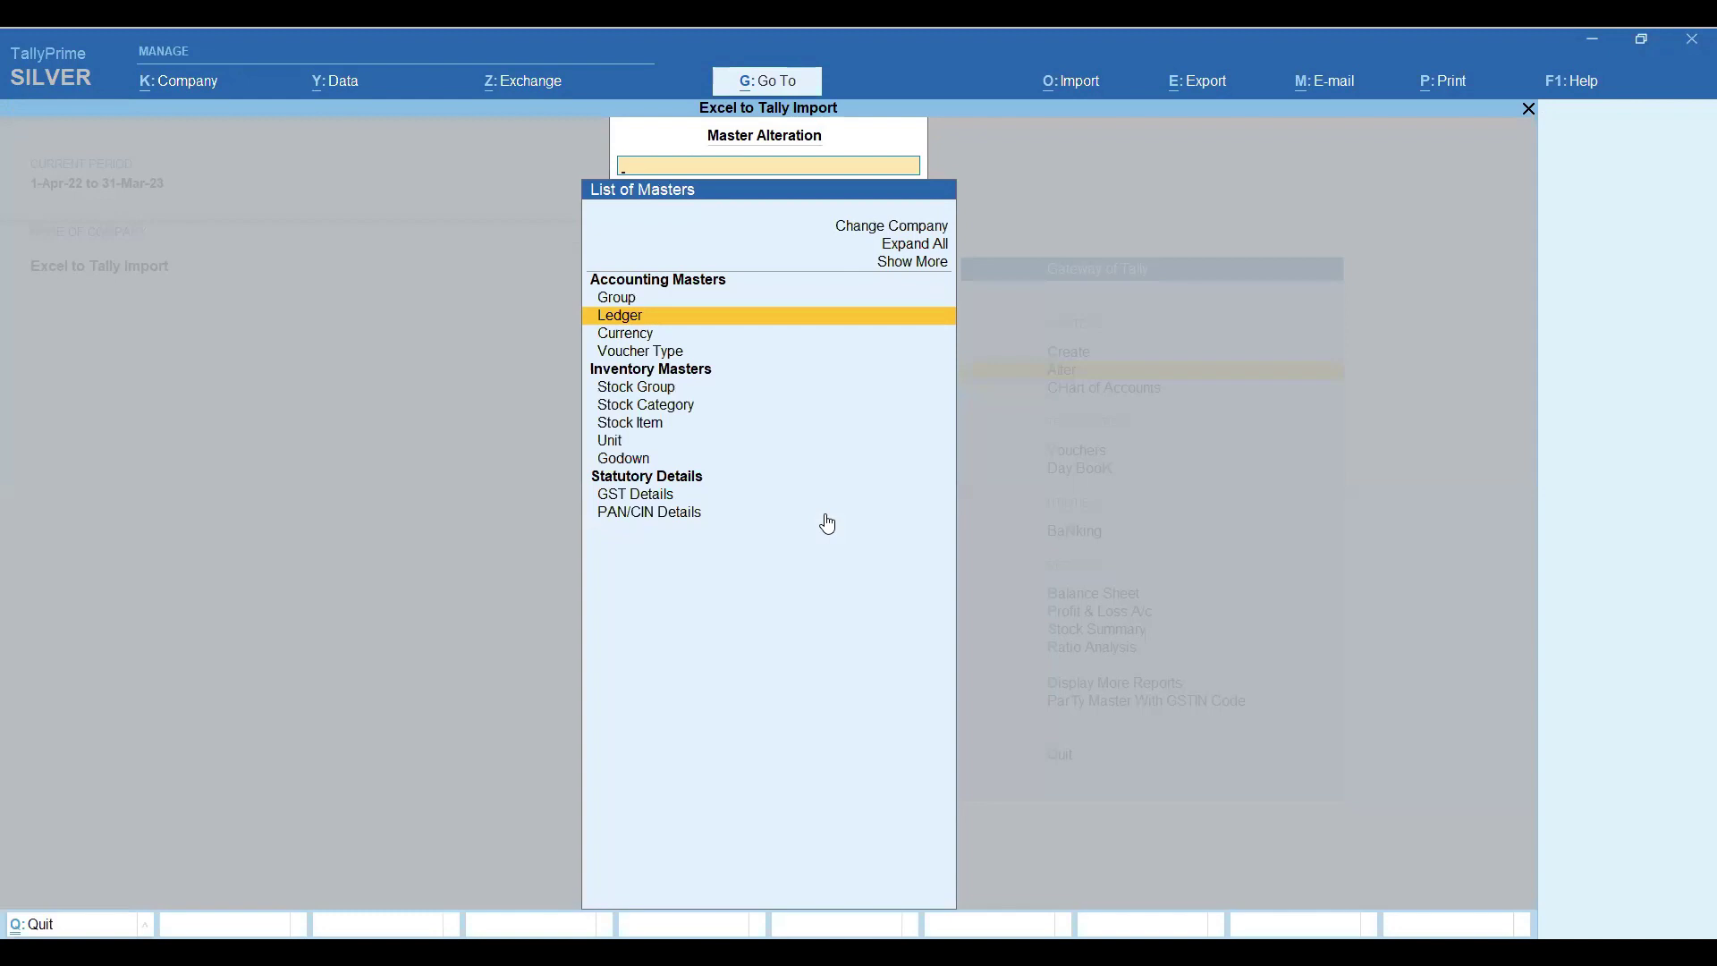
key("Down")
key("Down")
key("Down")
key("Up")
key("Up")
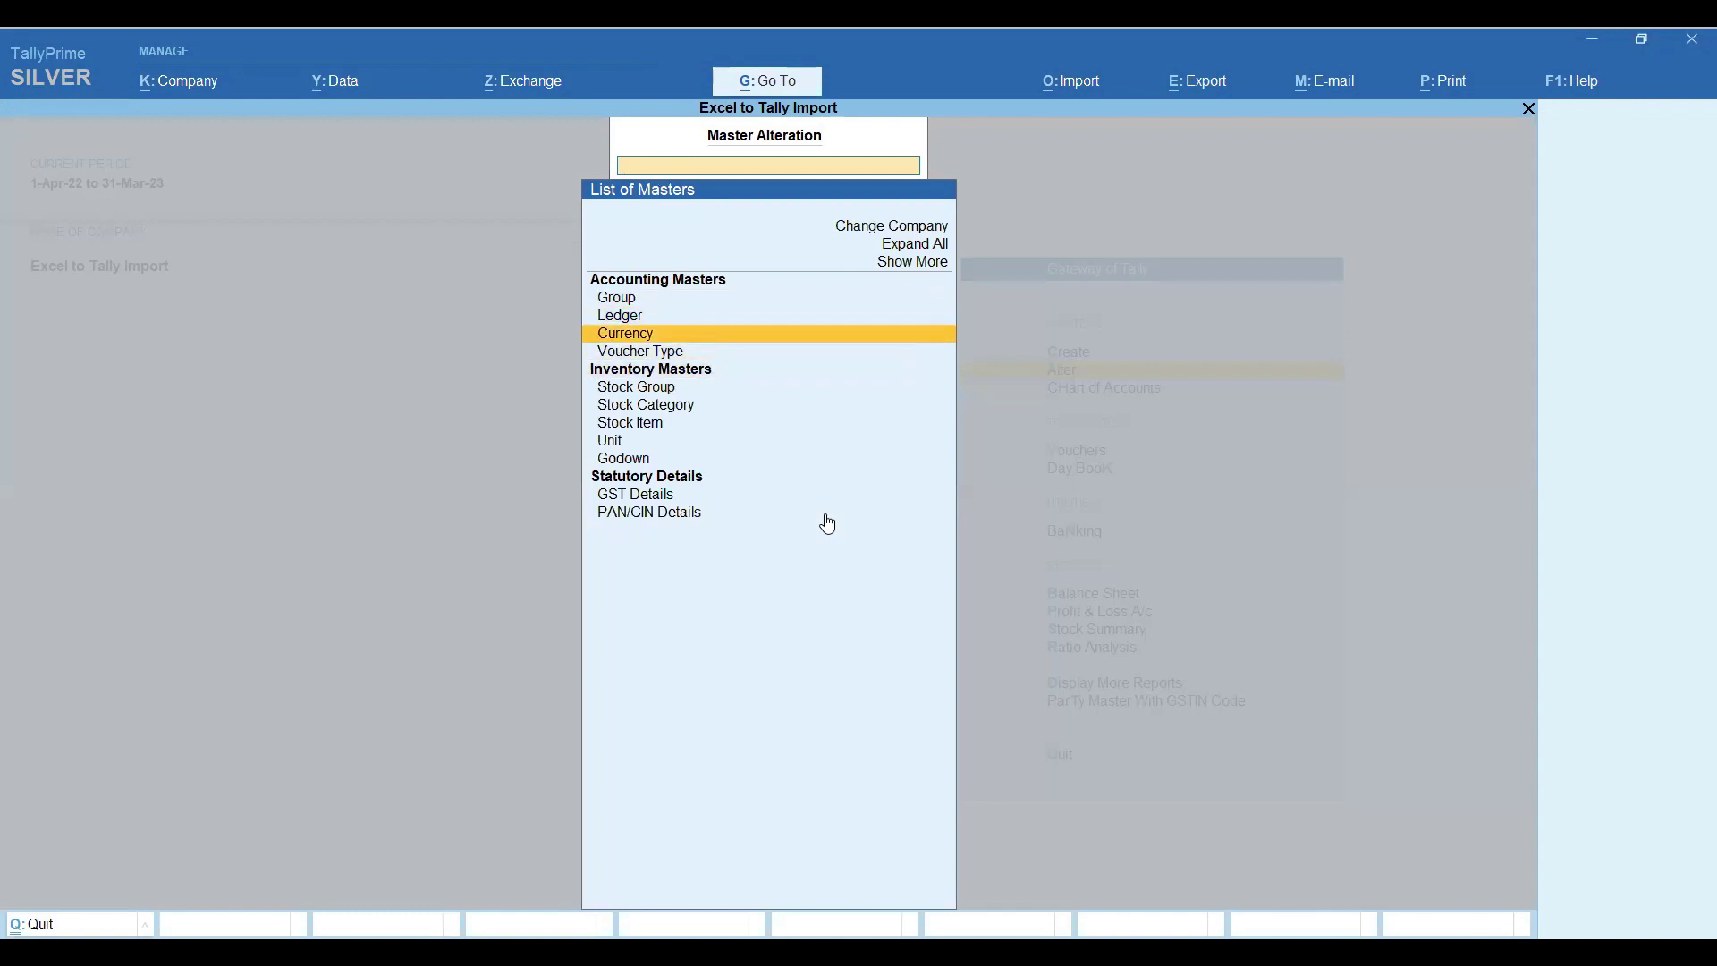
key("Escape")
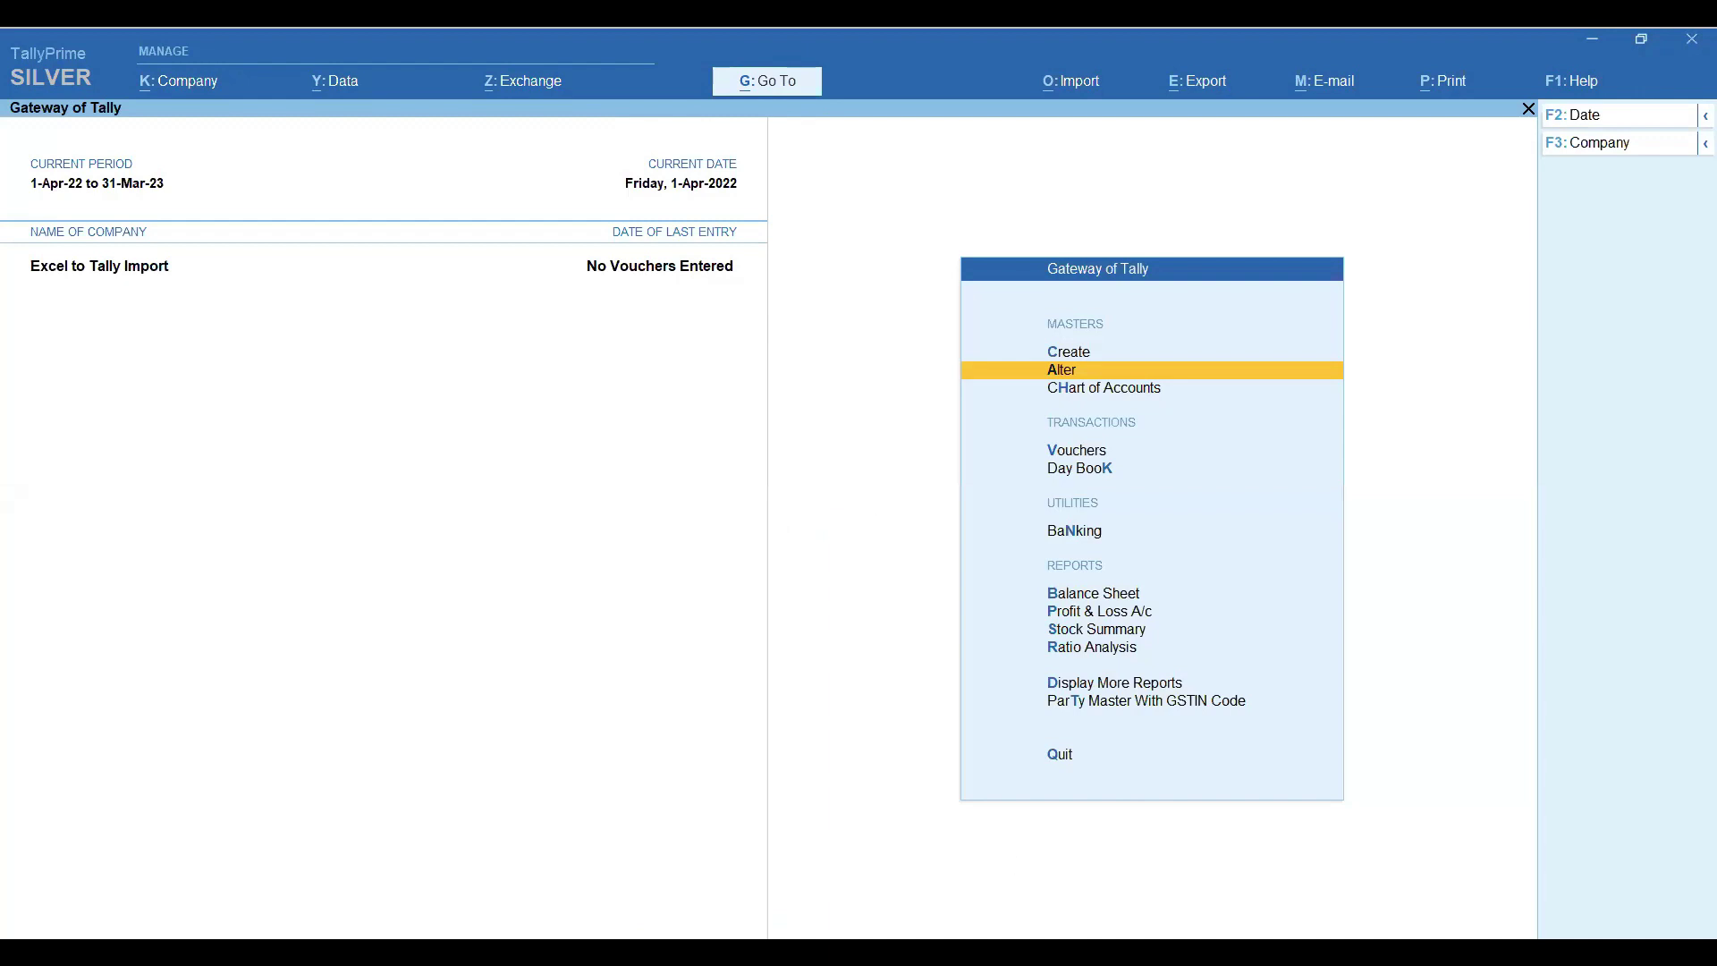
Step: Open the Party Master With GSTIN Code import and set its file path to Party Import-Final (1).xlsx in the desktop's web folder
key("alt+Tab")
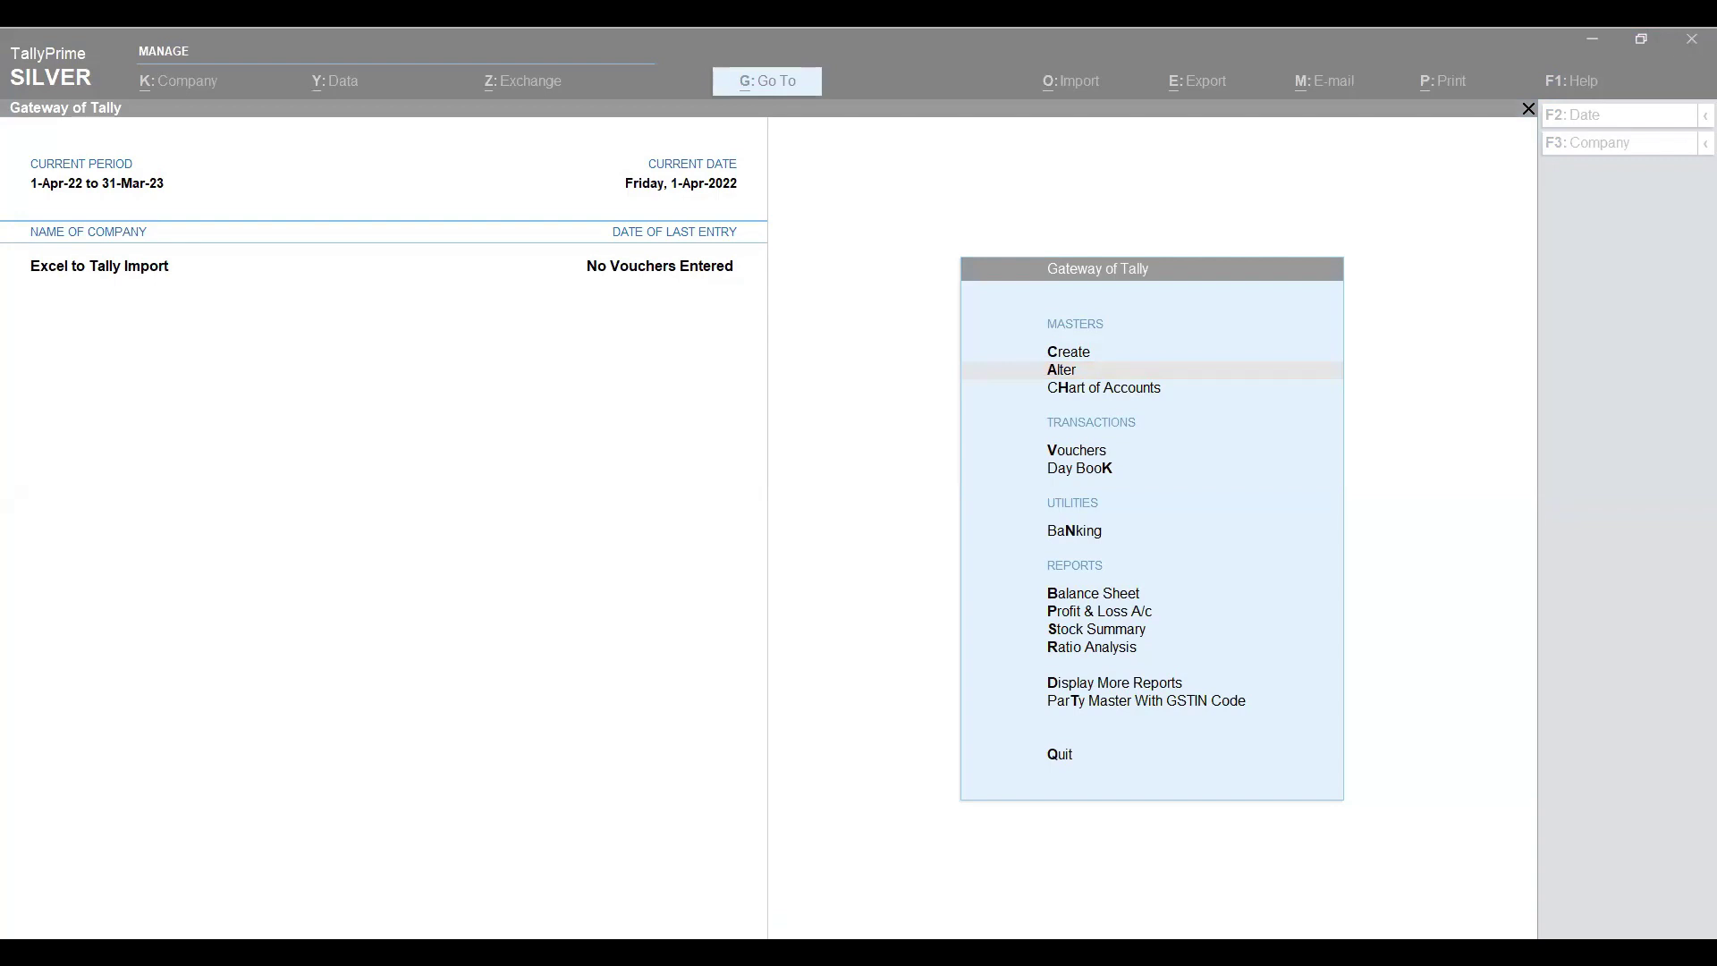
left_click(947, 537)
key("Down")
key("Down")
key("Down")
key("Down")
key("Down")
key("Down")
key("Down")
key("Down")
key("Down")
key("Down")
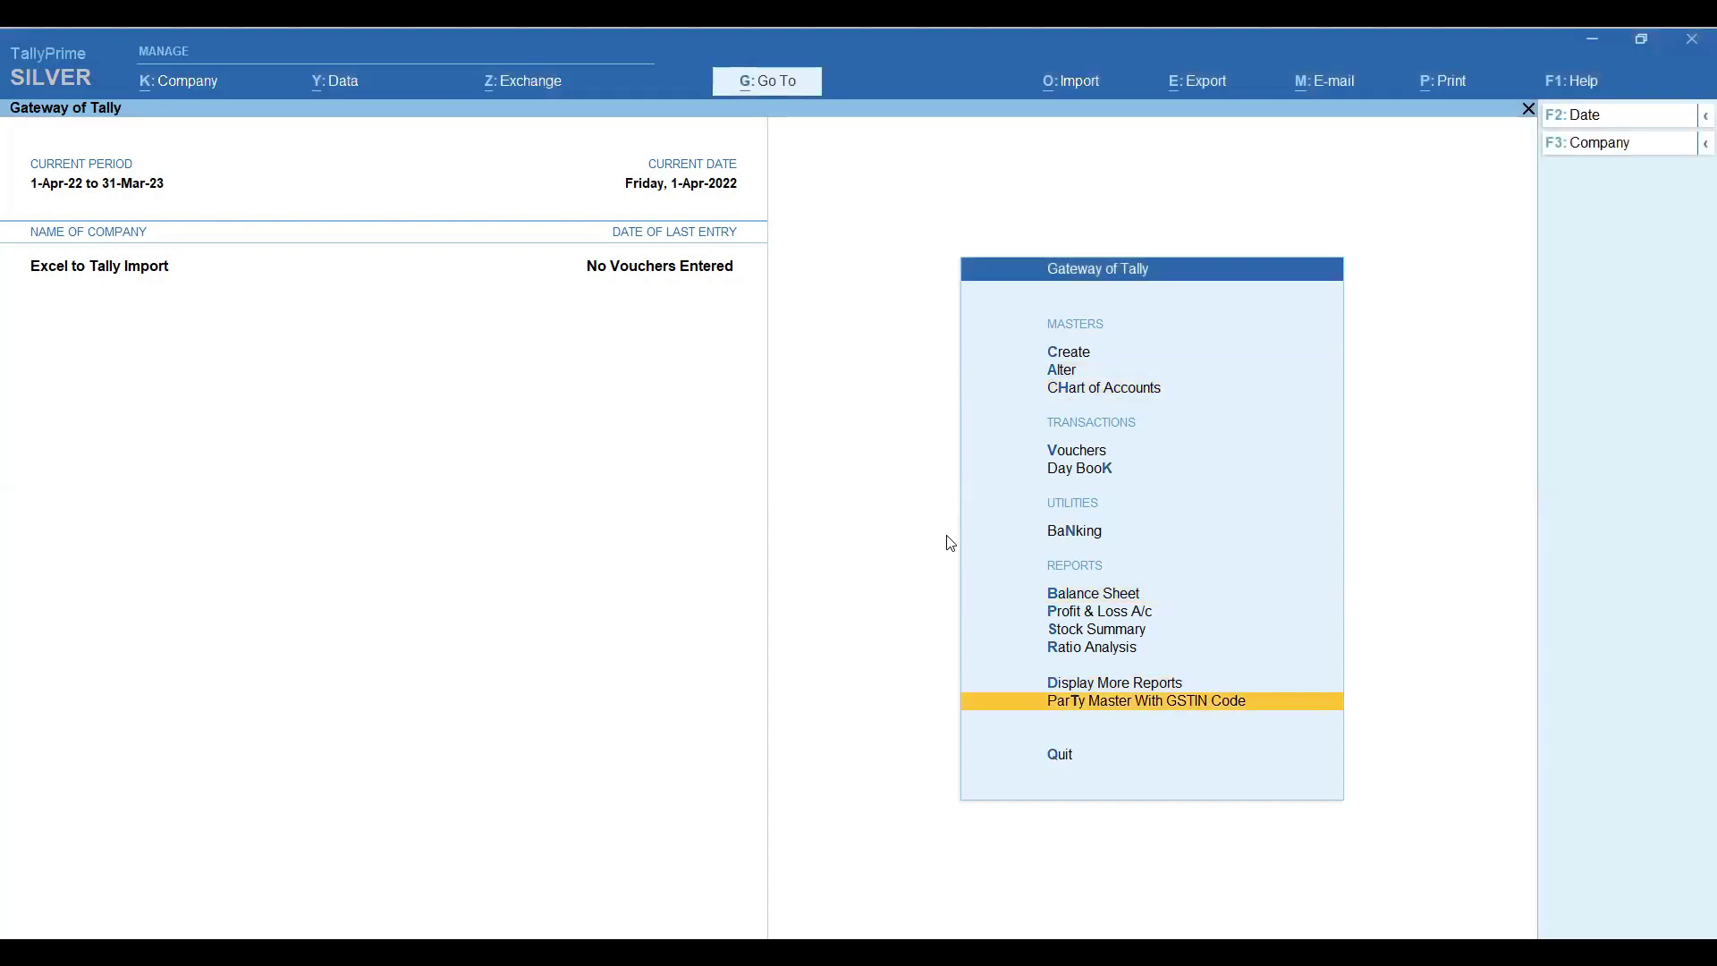
key("Return")
key("BackSpace")
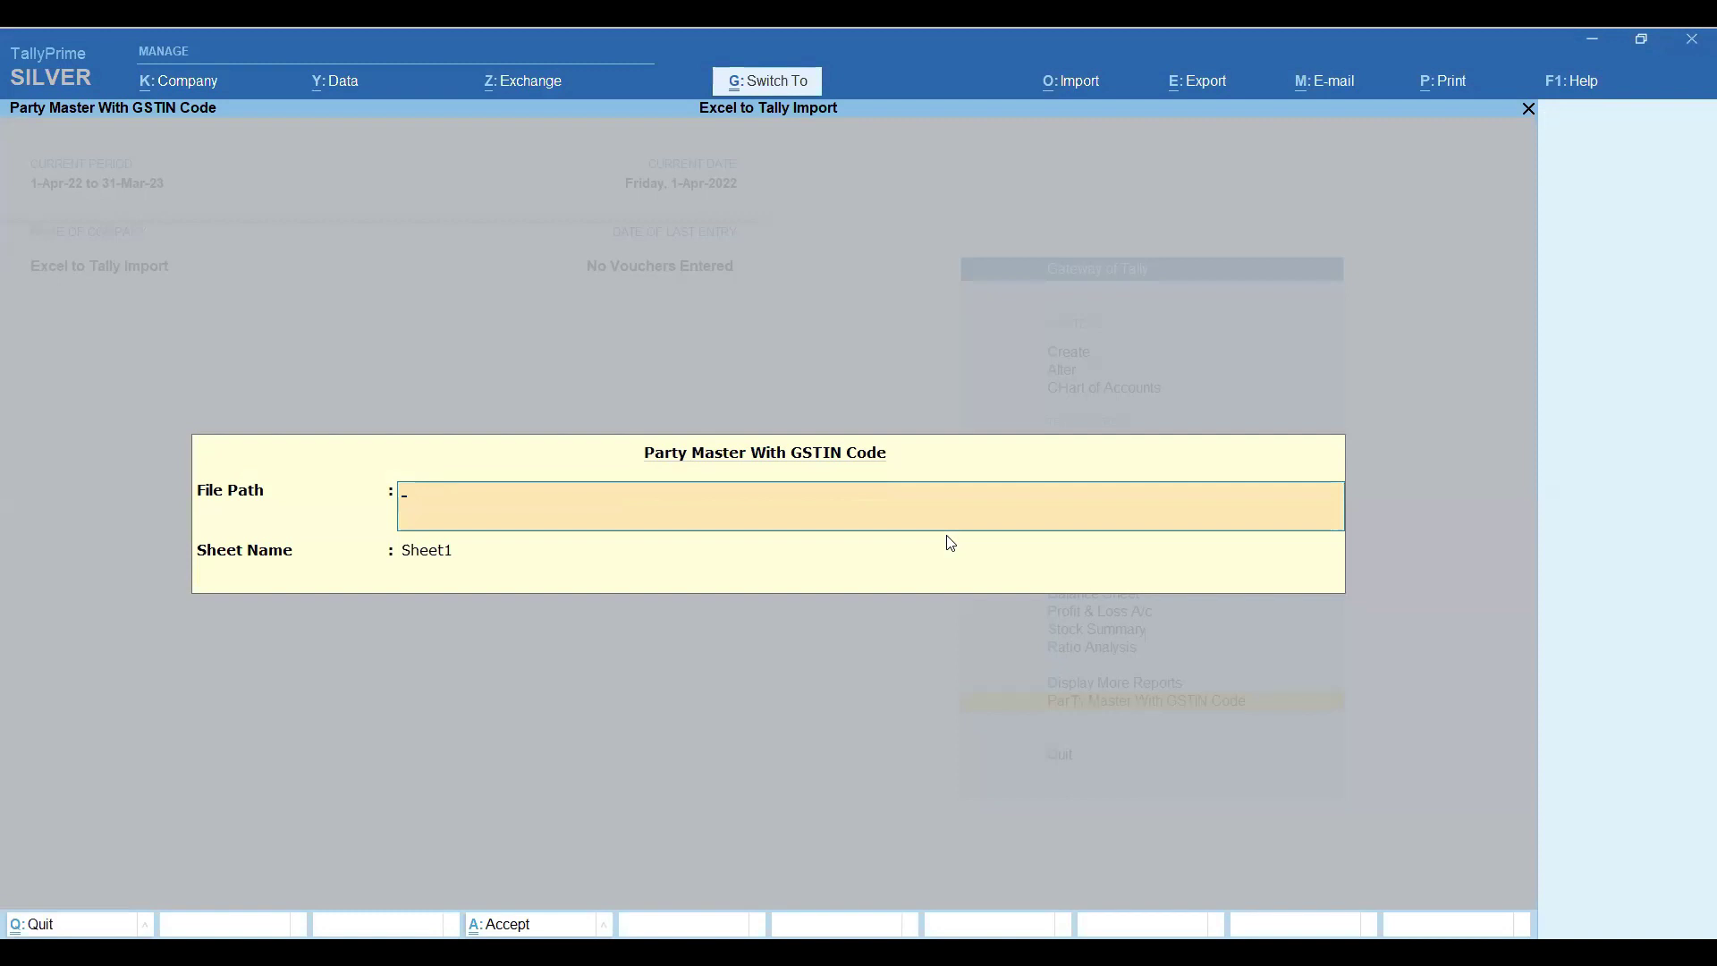
type("C:\\Users\\Feroz\\OneDrive\\Desktop\\web\\Party Import-Final (1).xlsx")
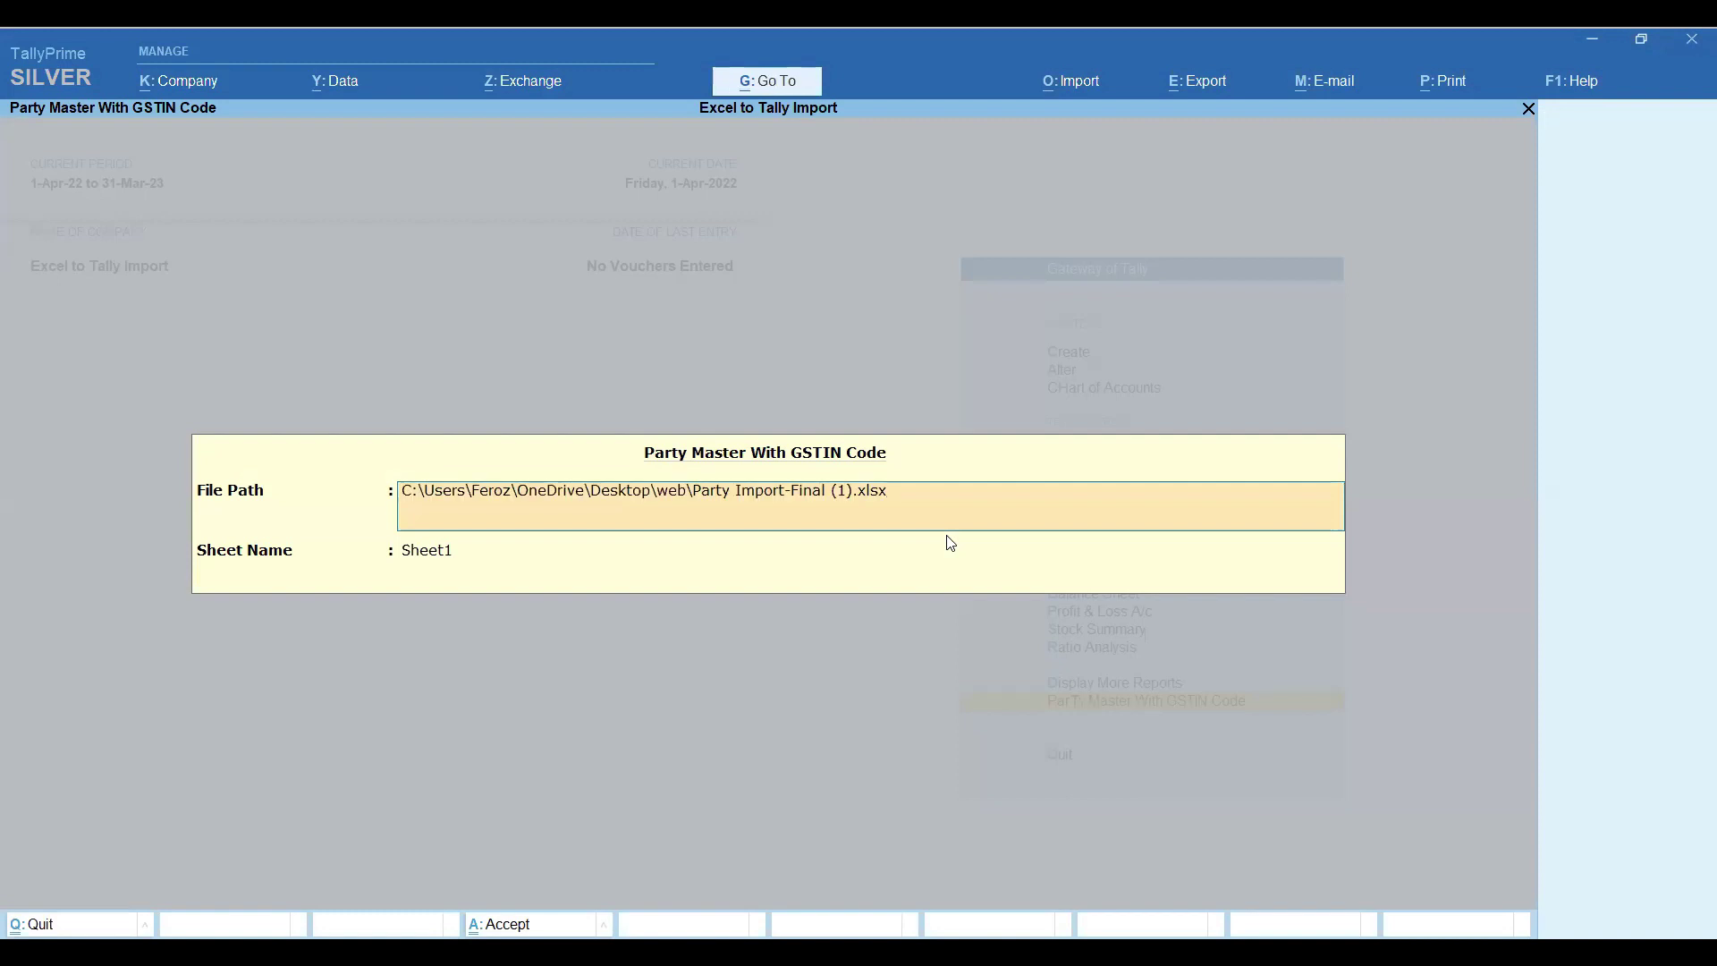
key("Return")
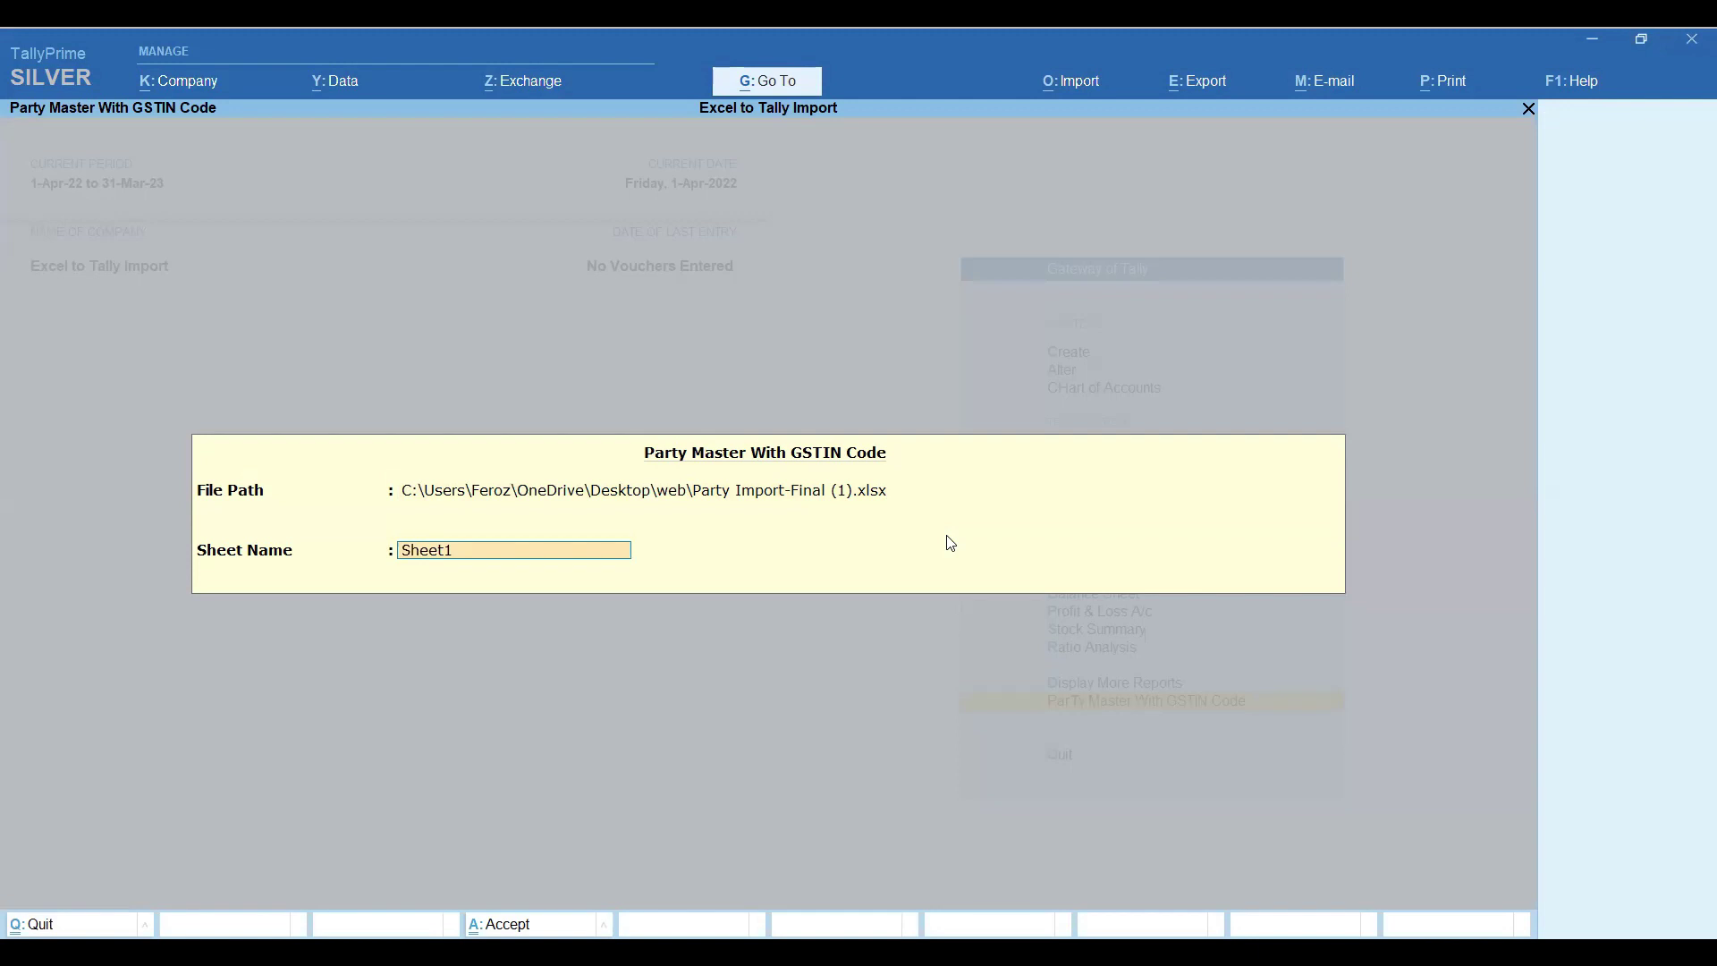
Step: Keep Sheet1 as the sheet name, accept, and run the party master import through to completion
key("Return")
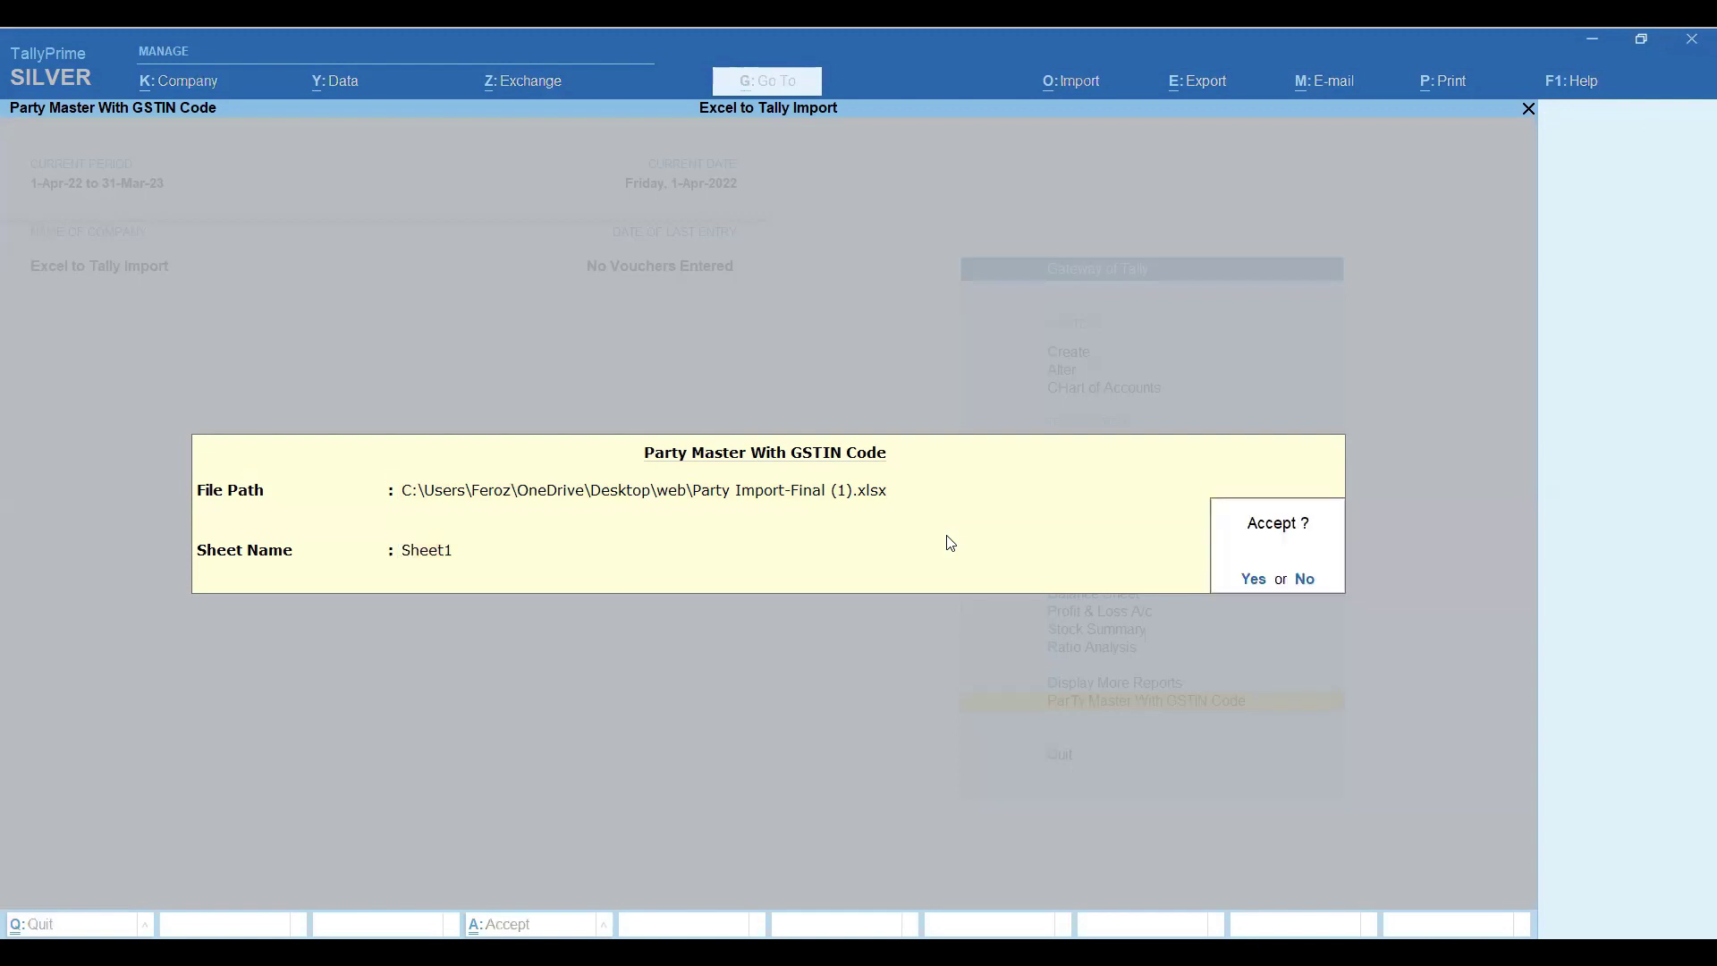
key("Return")
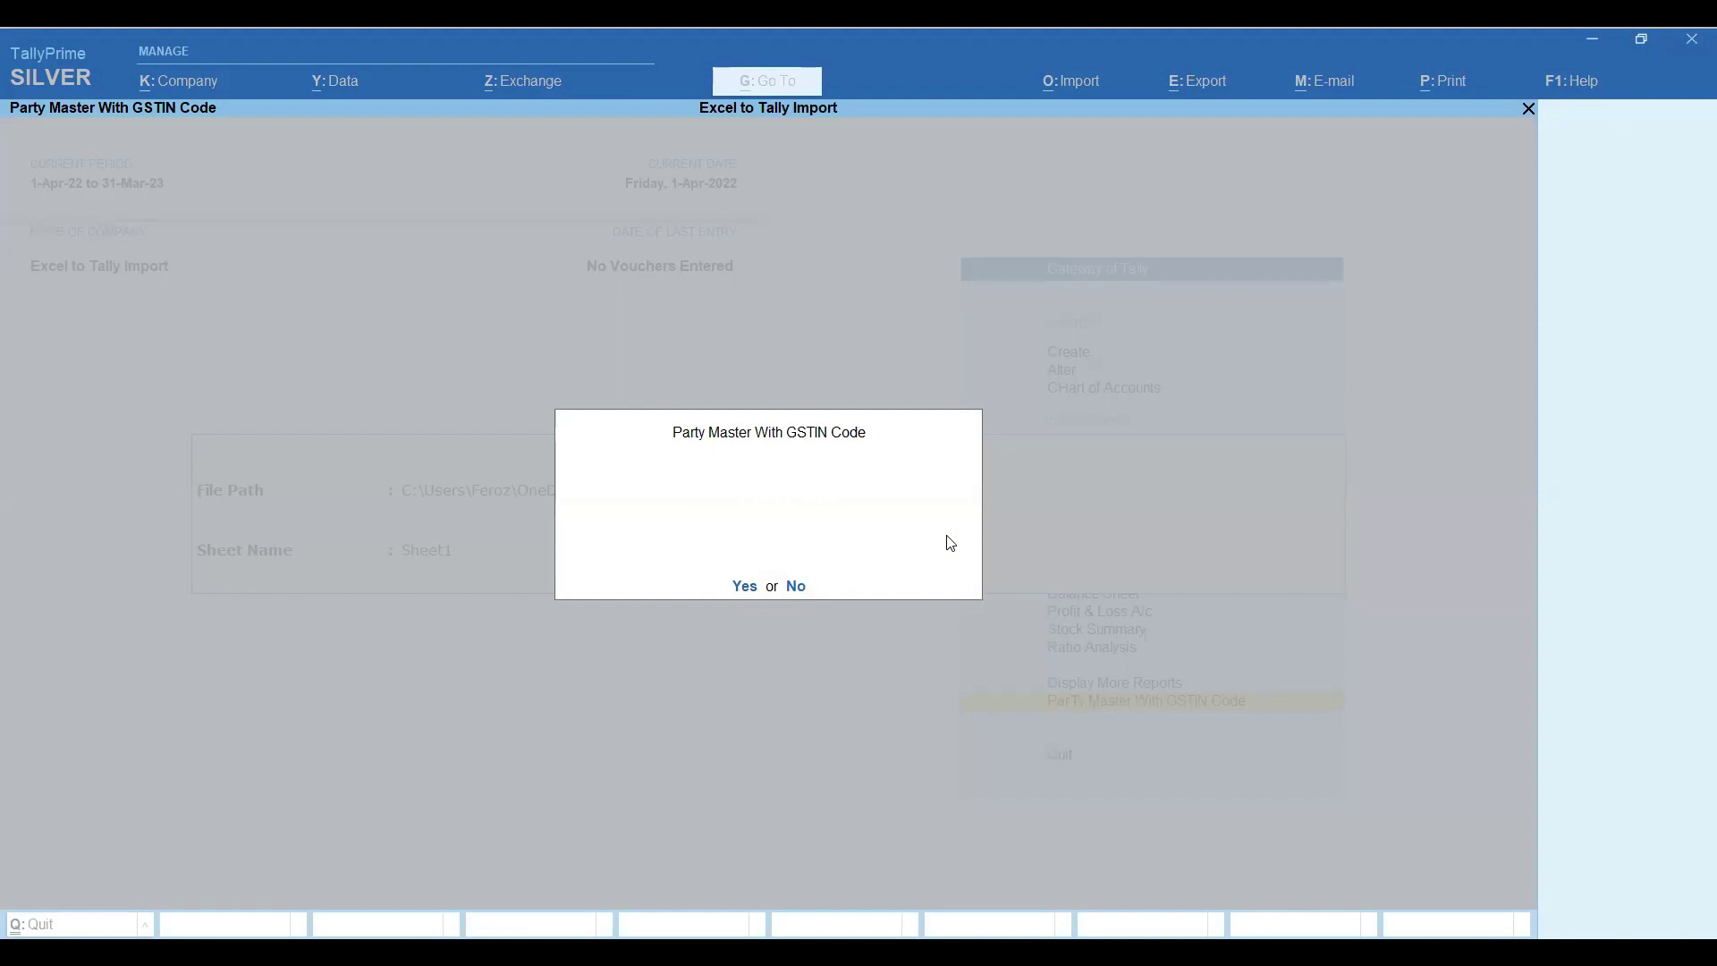
key("Return")
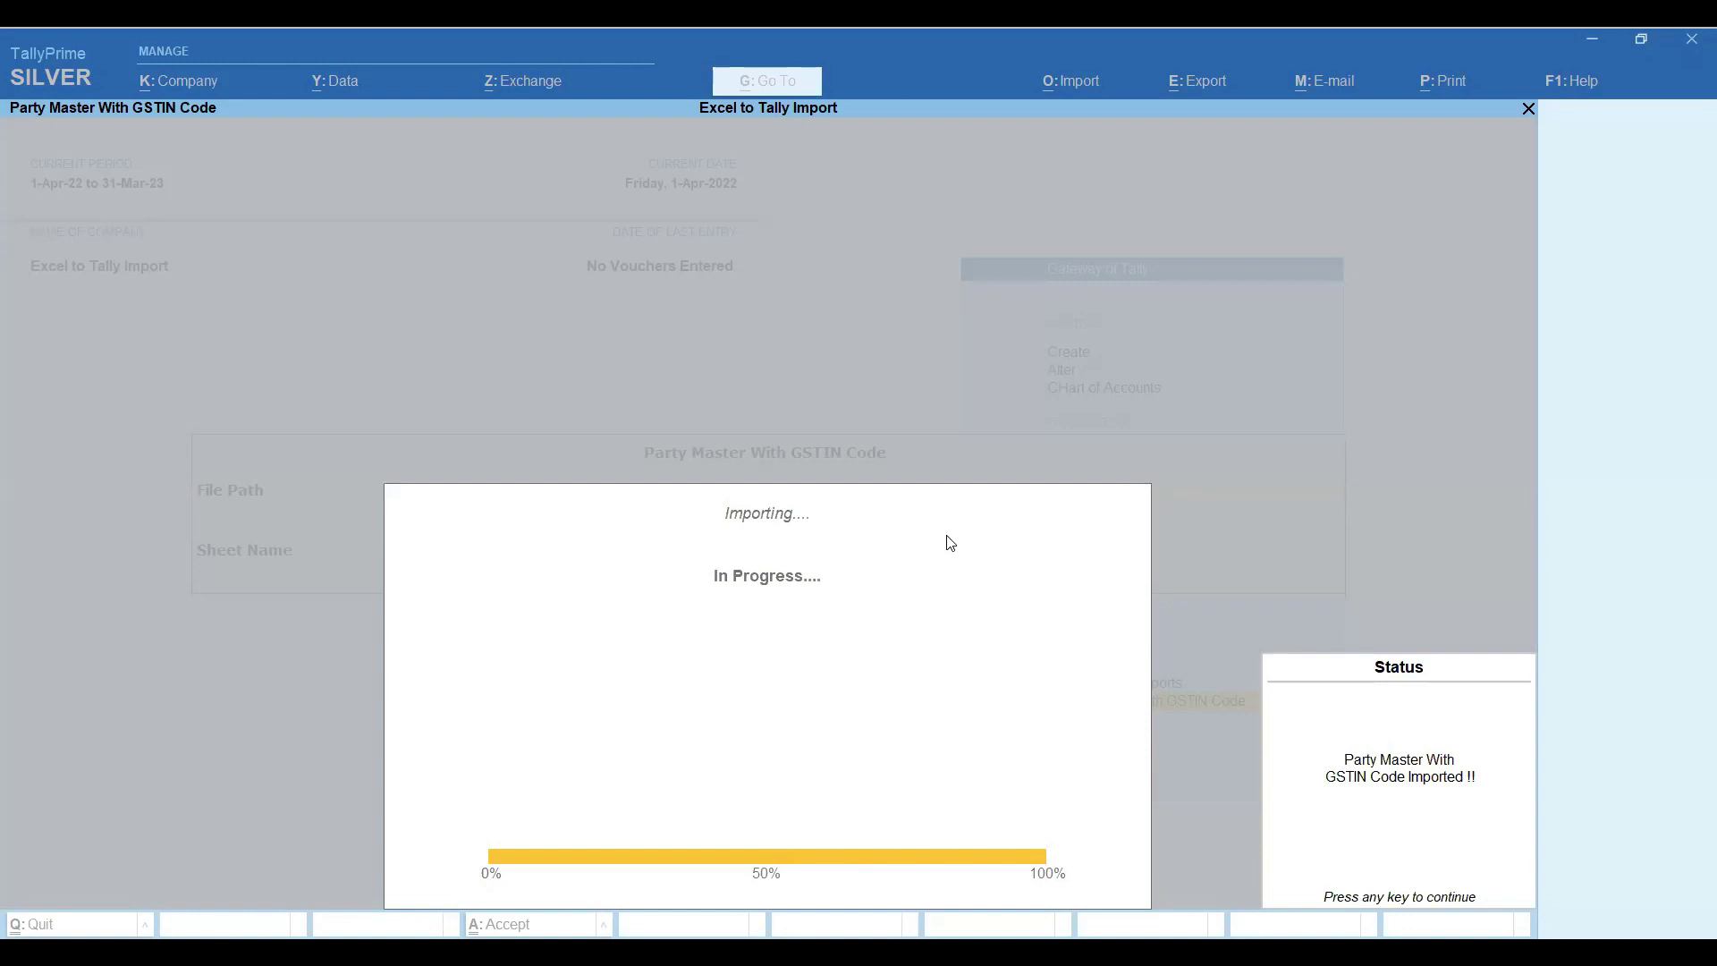
key("Return")
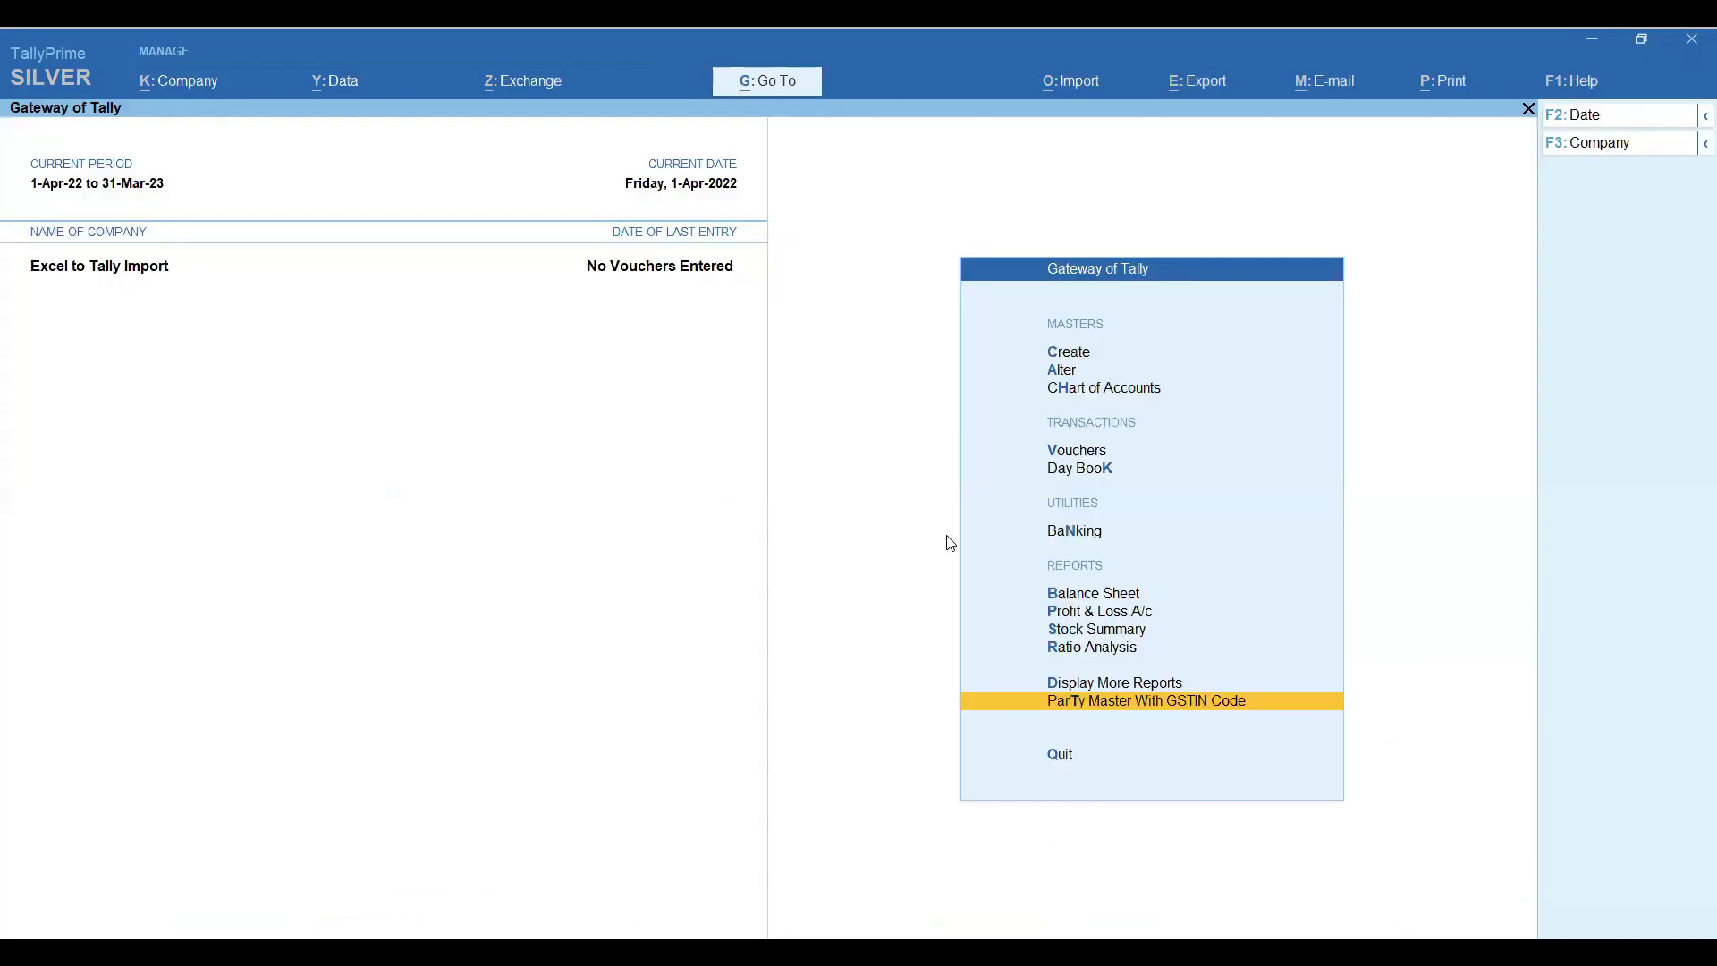
Step: Open the A To Z Alloys Pvt. Ltd. ledger for alteration from the list of ledgers
key("Up")
key("Up")
key("Up")
key("Up")
key("Up")
key("Up")
key("Up")
key("Up")
key("Up")
key("Up")
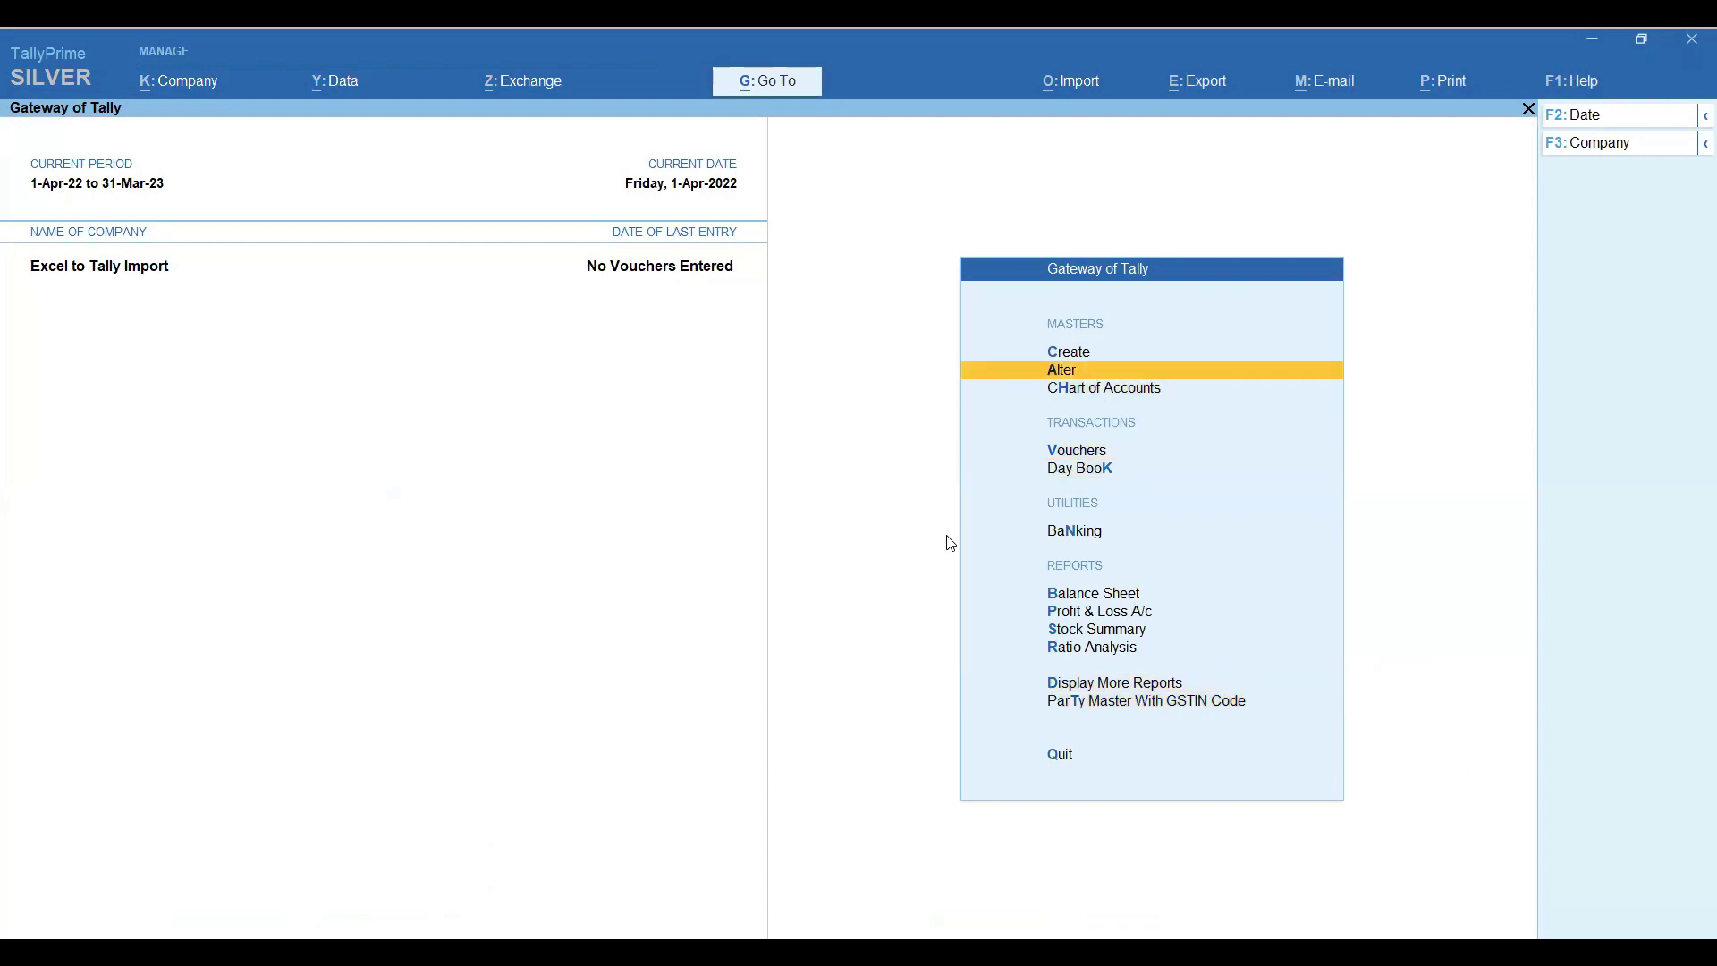
key("Return")
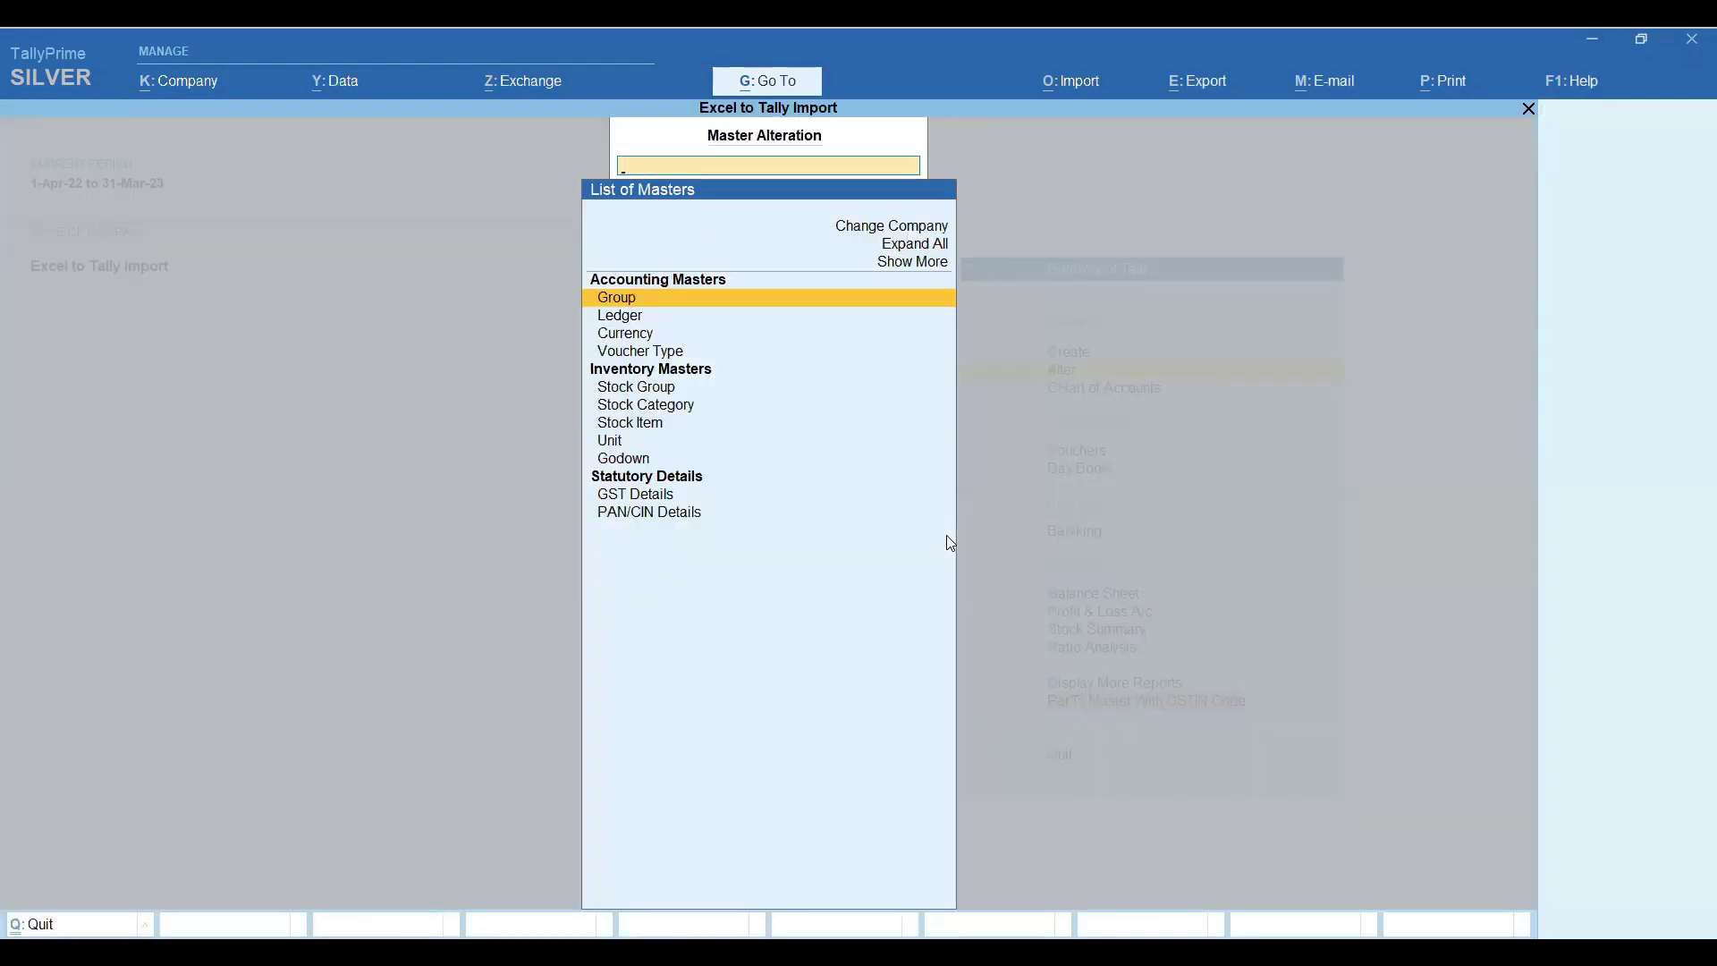
key("Down")
key("Return")
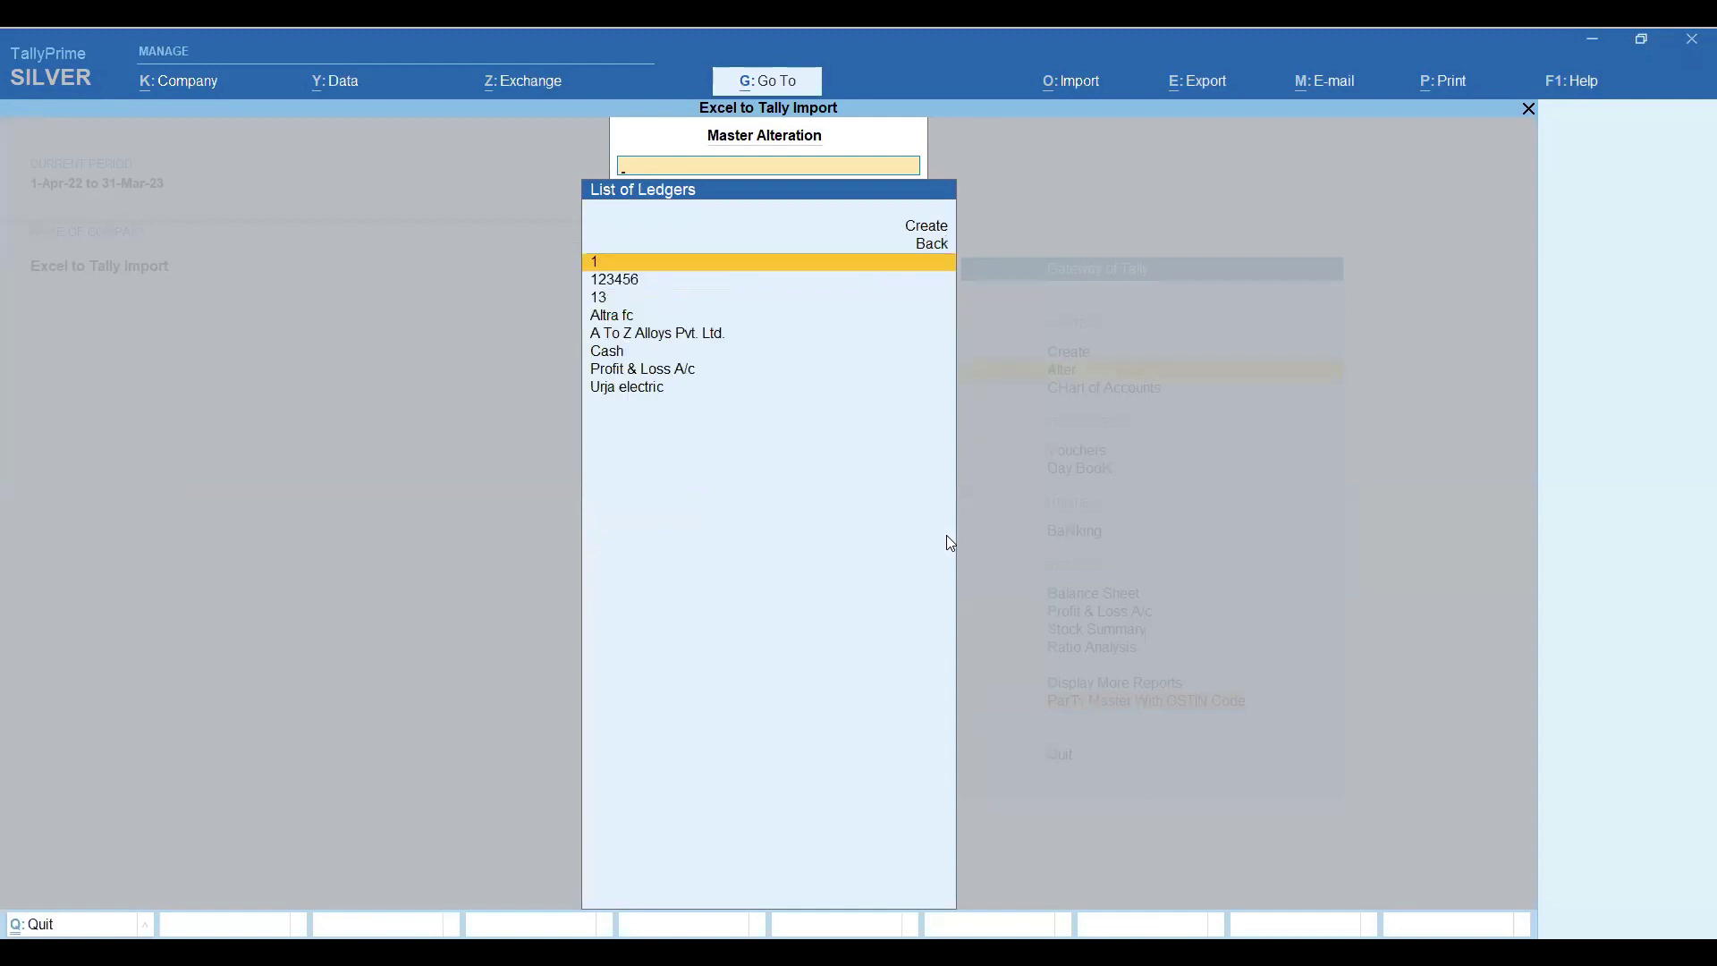
key("Down")
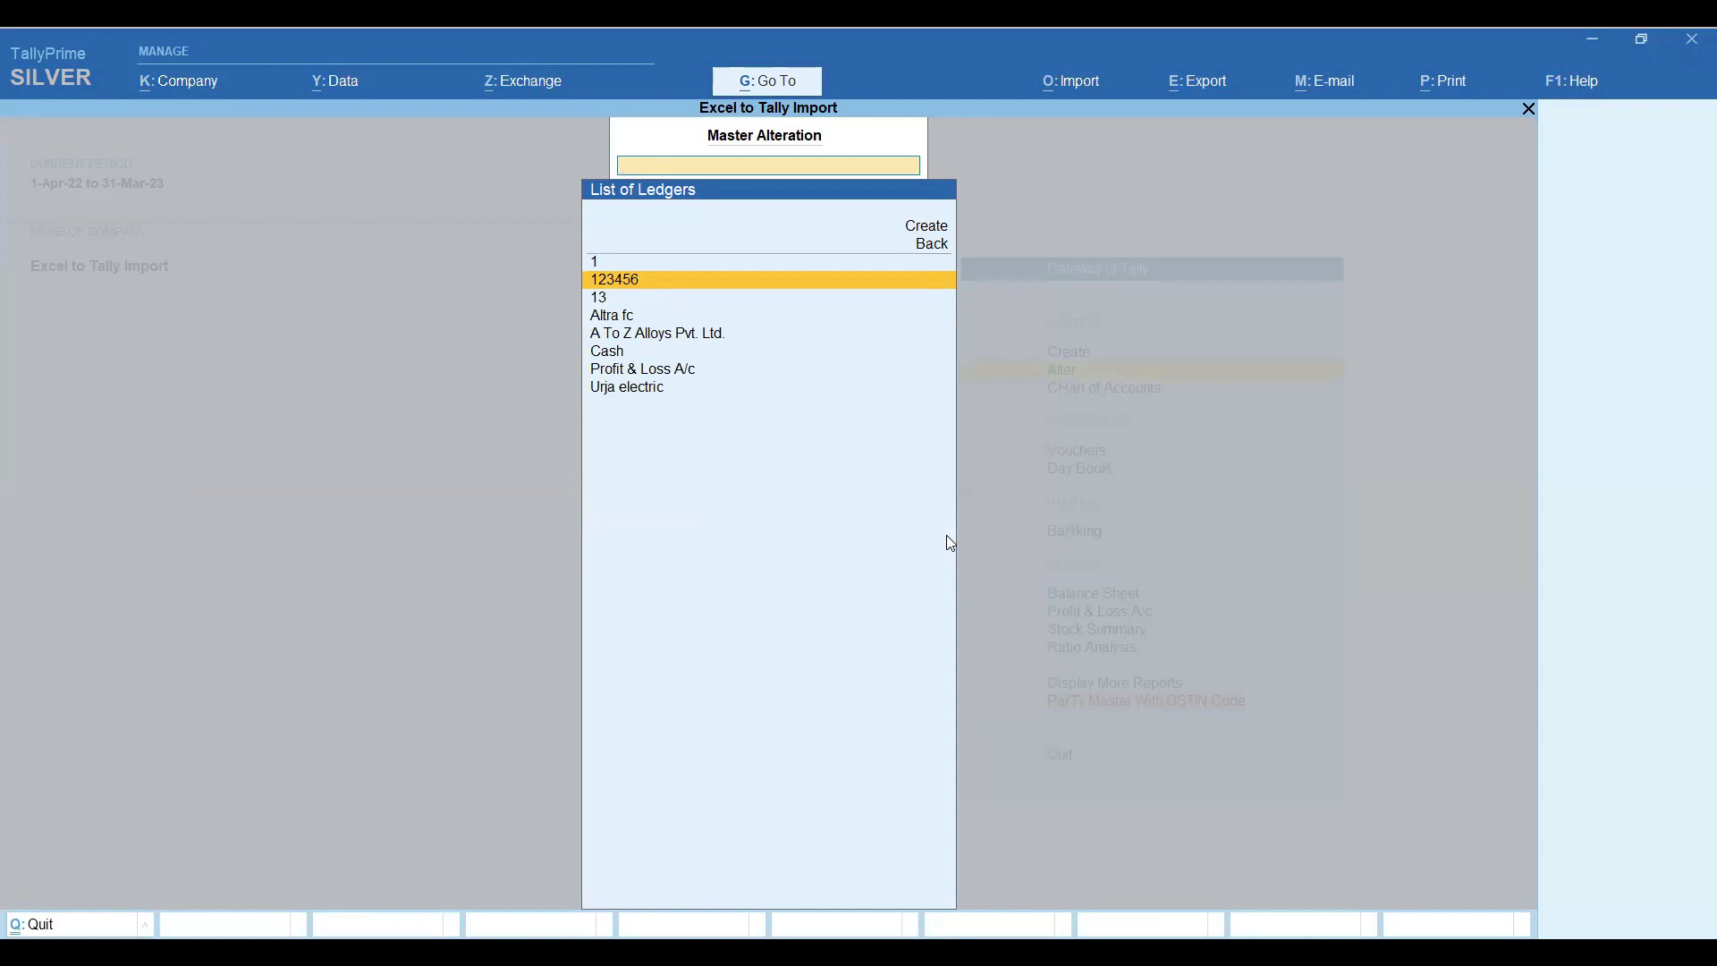
key("Down")
key("Down")
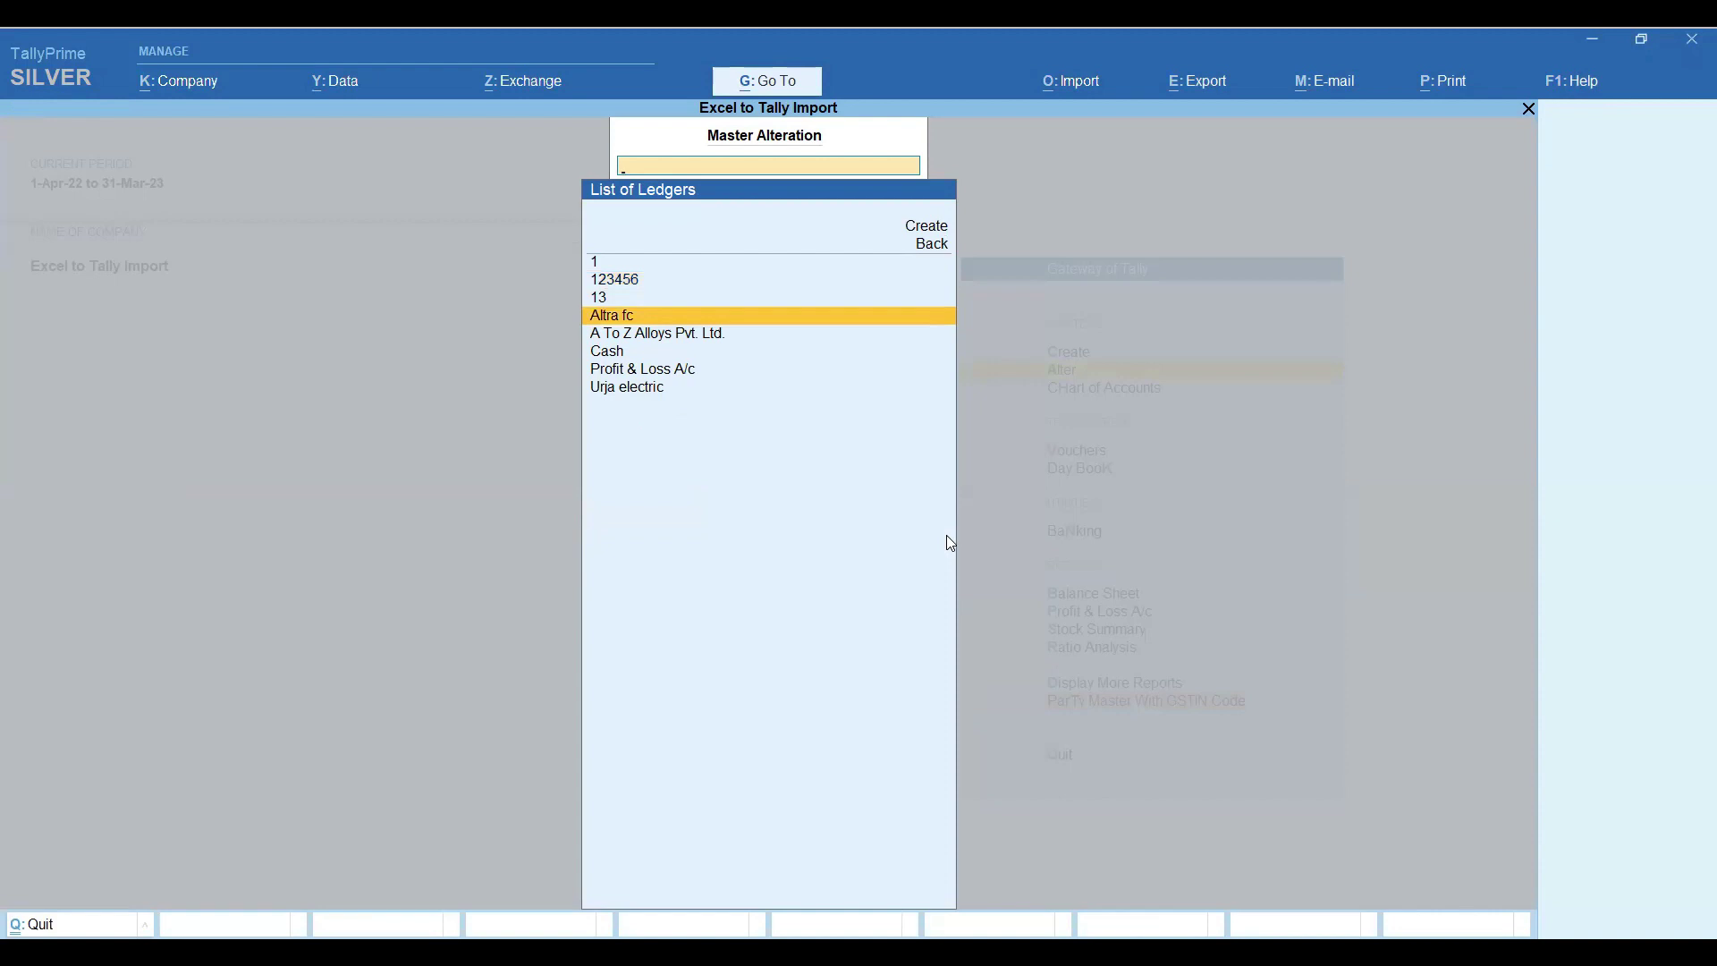
key("Down")
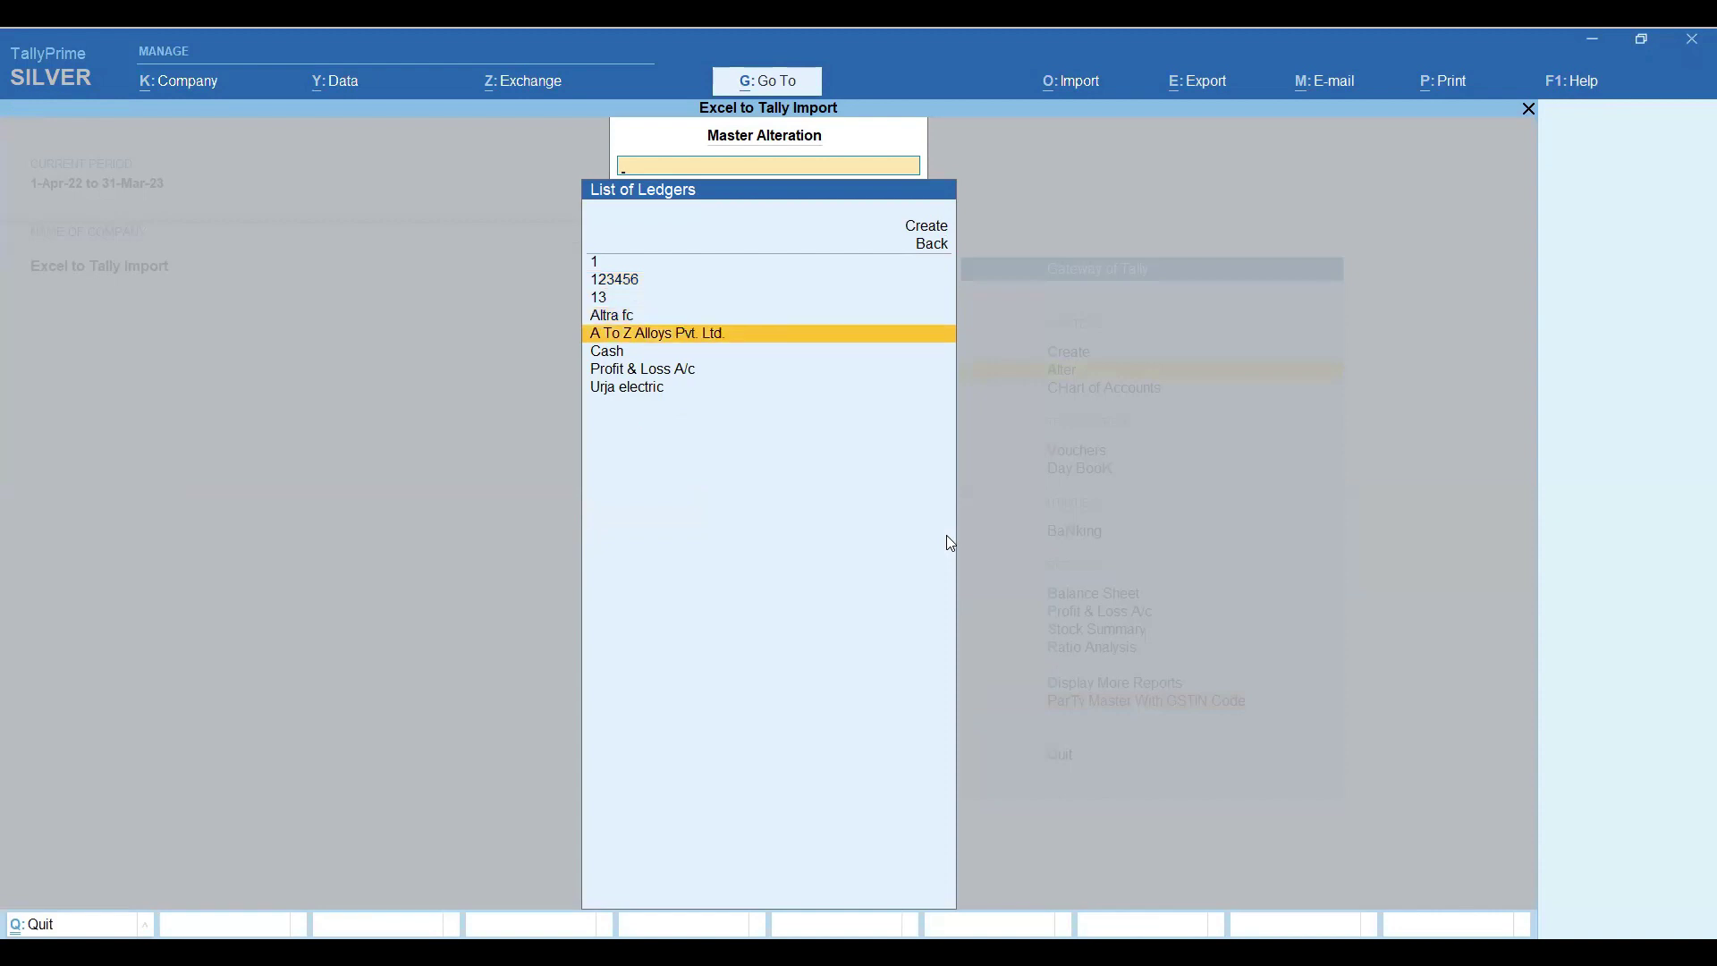
key("Return")
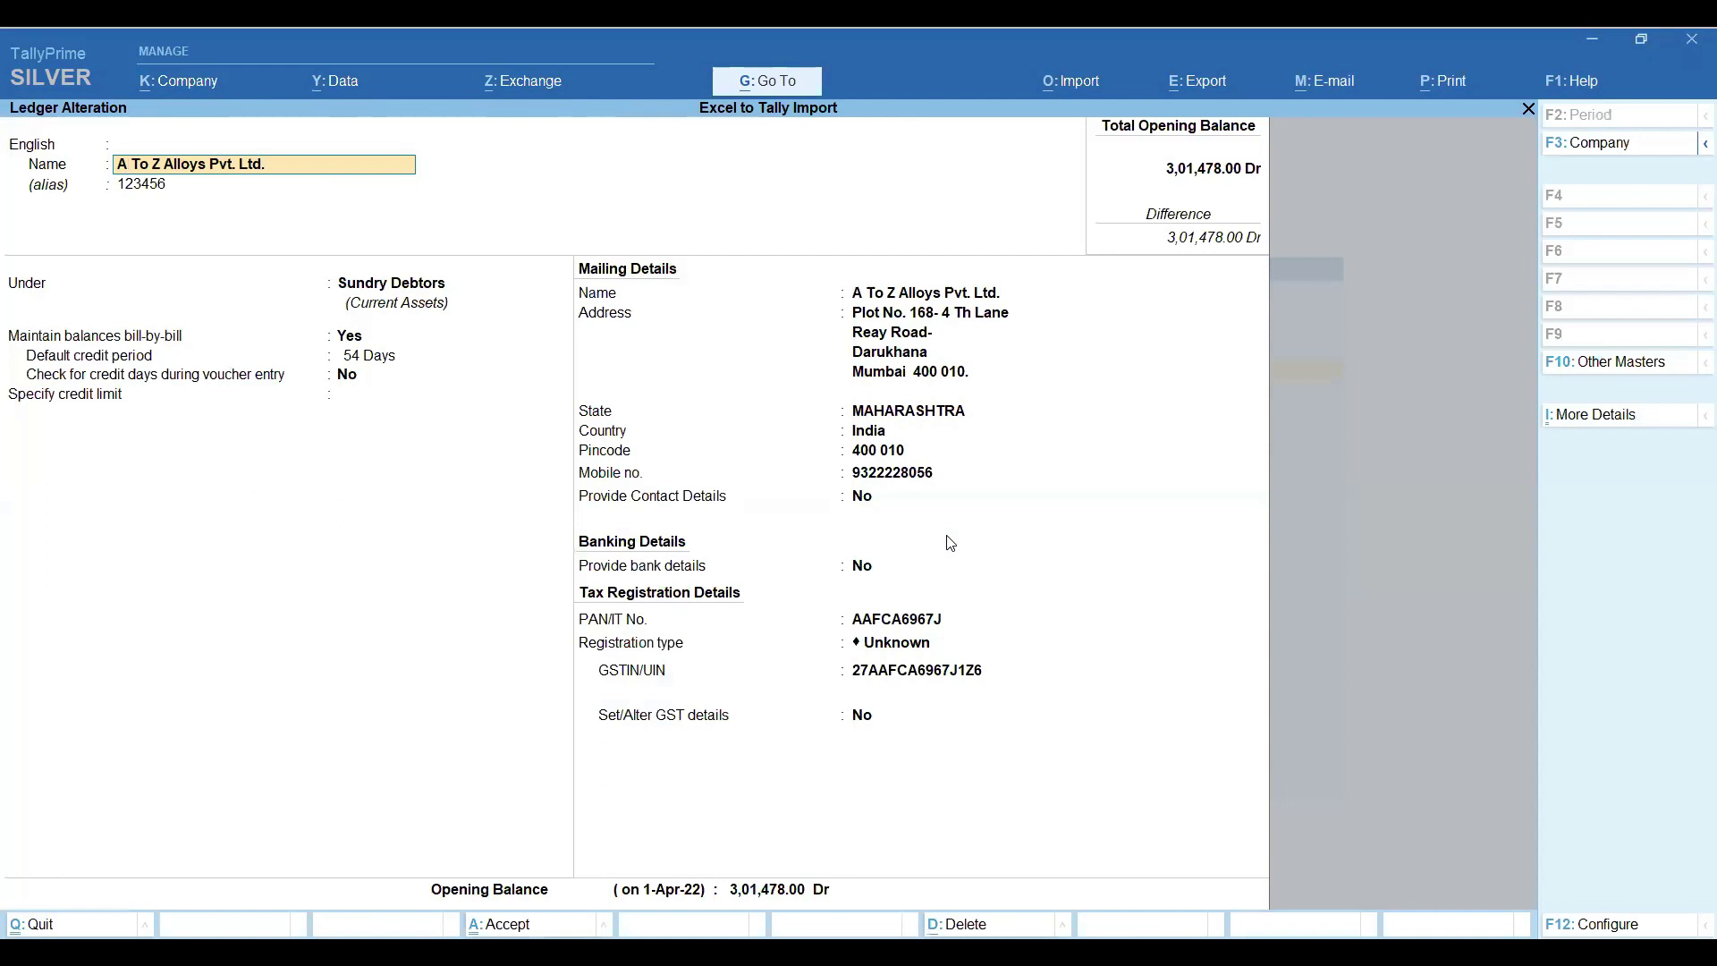
Step: Review the ledger's alias, parent group, bill-by-bill setting and default credit period
key("Return")
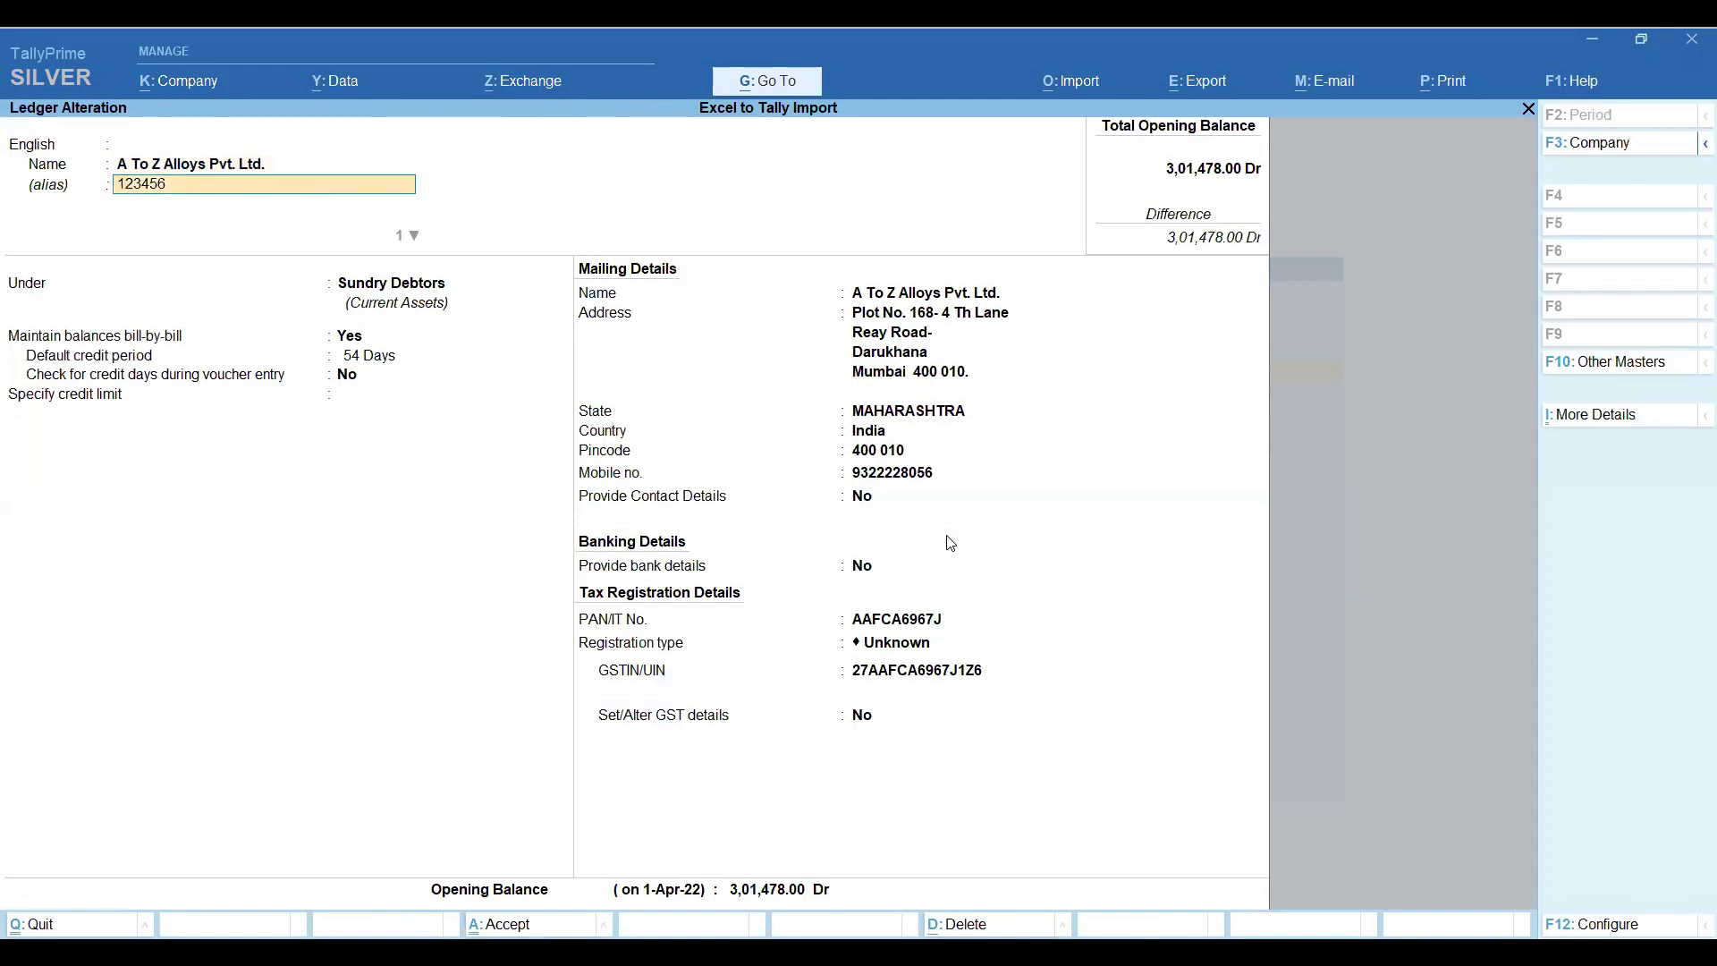
key("Return")
key("Return")
key("Return")
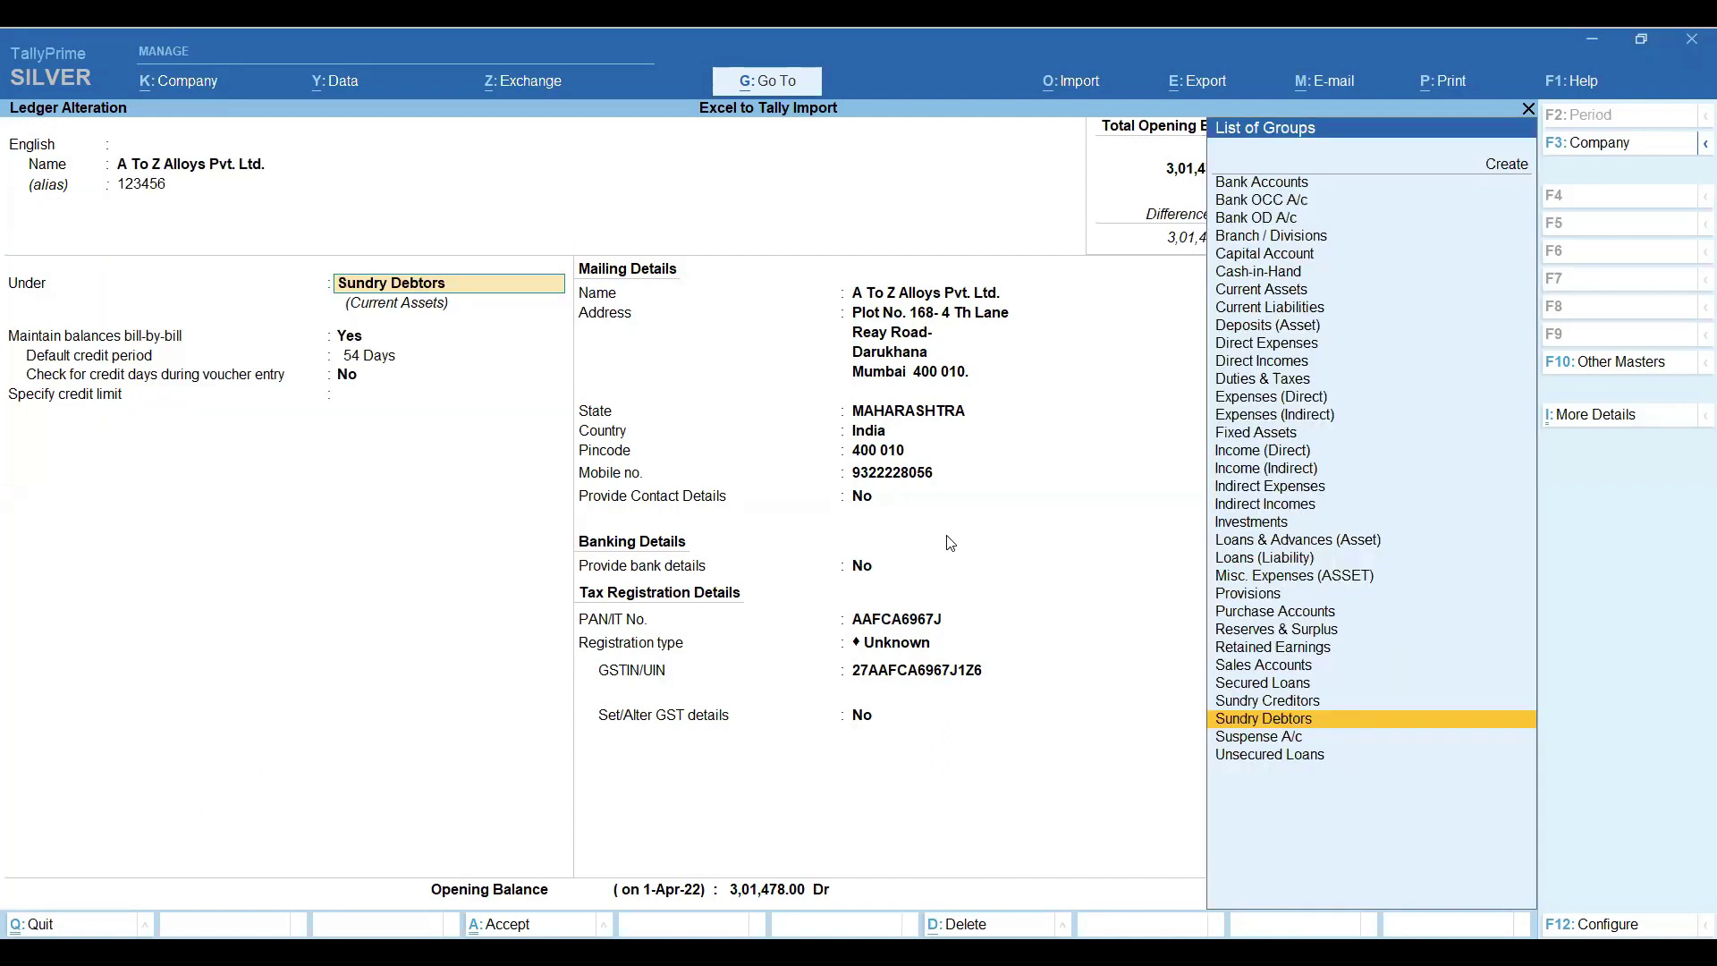
key("Return")
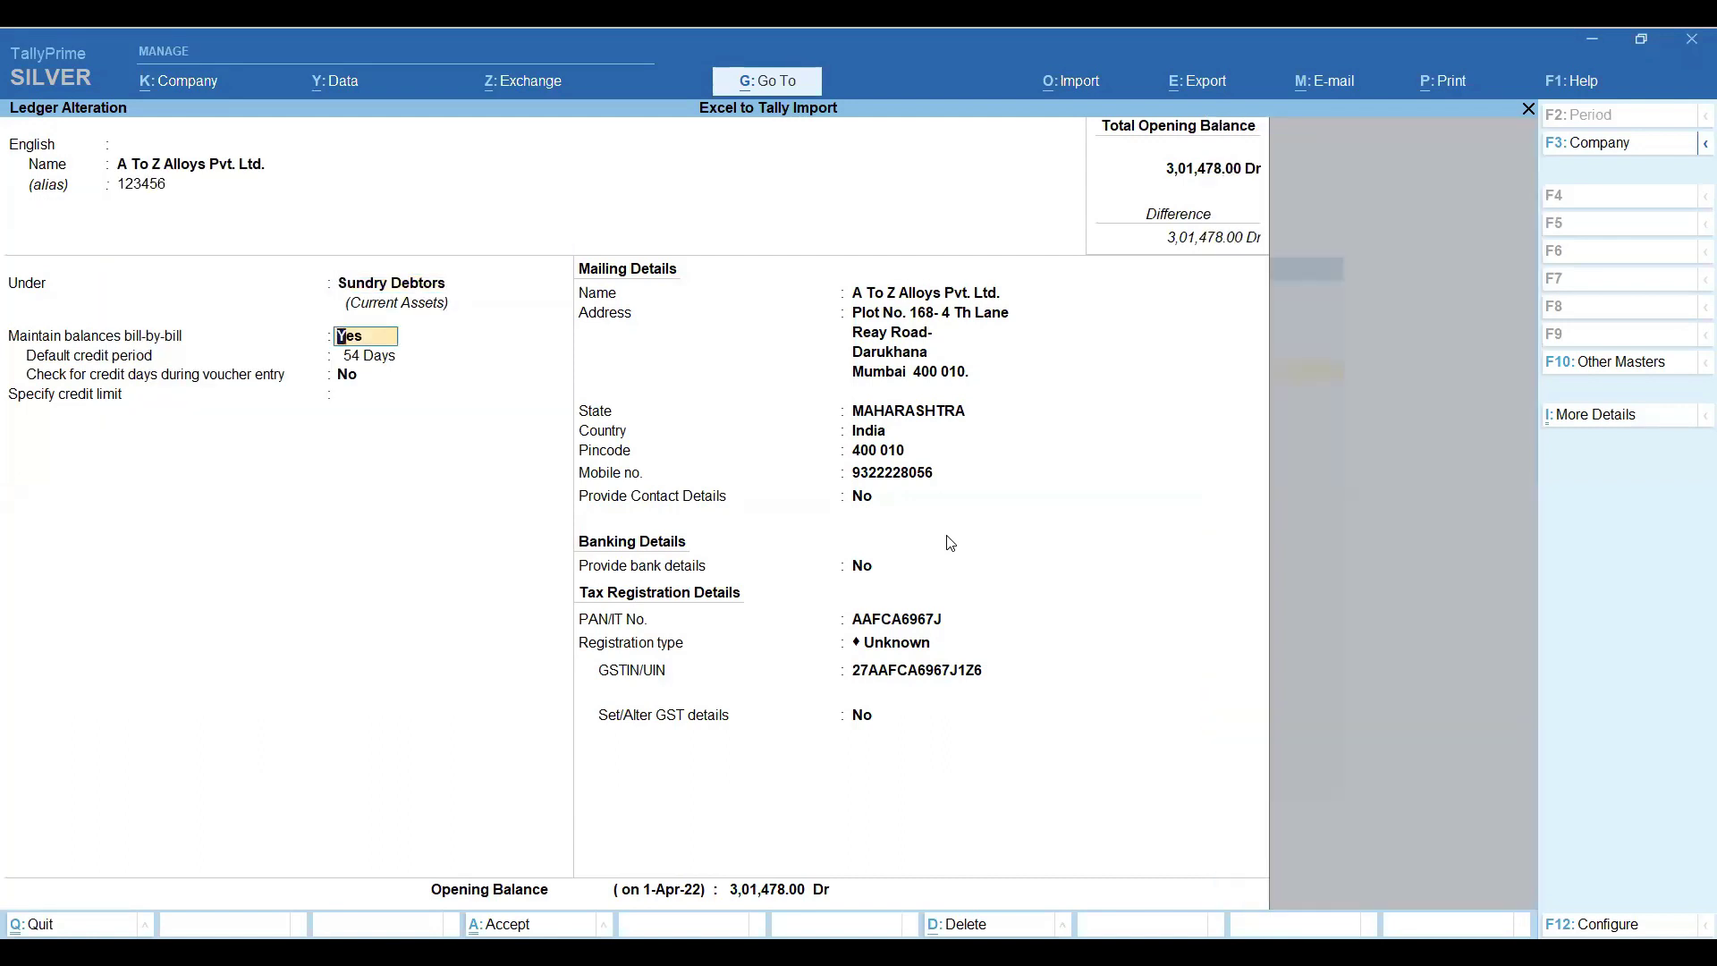
key("Return")
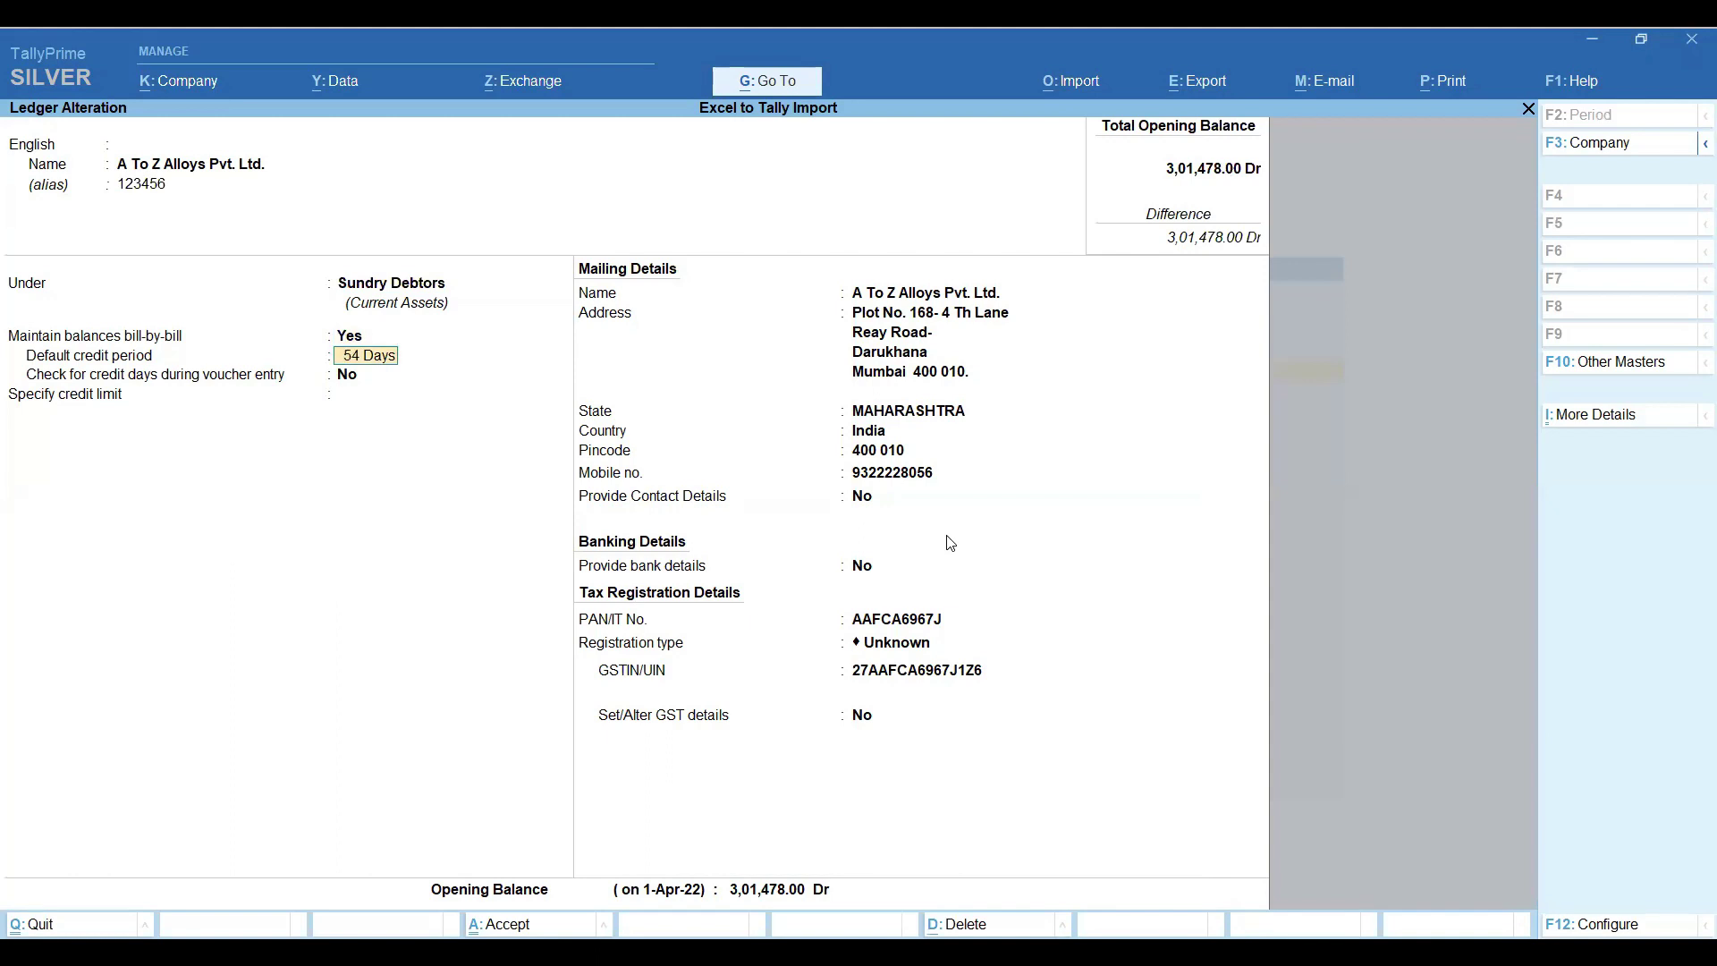
key("Return")
key("Return")
key("Return")
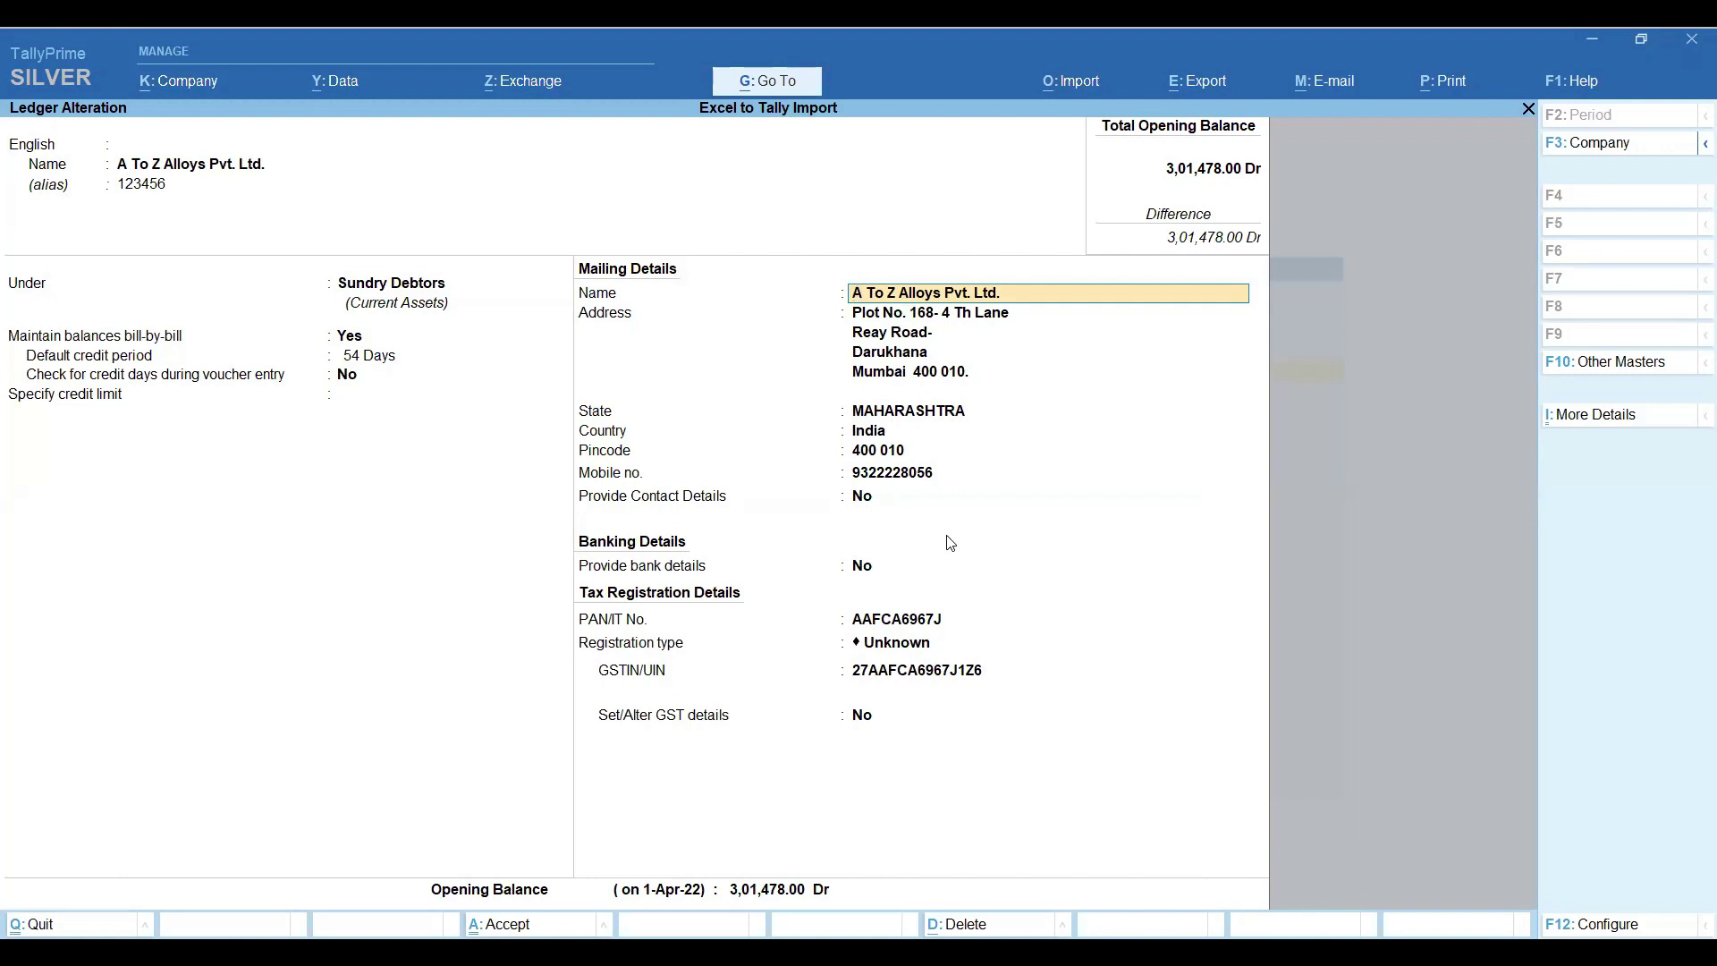
Step: Review the ledger's mailing details, including the address, state, country, pincode and mobile number
key("Return")
key("Return")
key("Return")
key("Return")
key("Return")
key("Return")
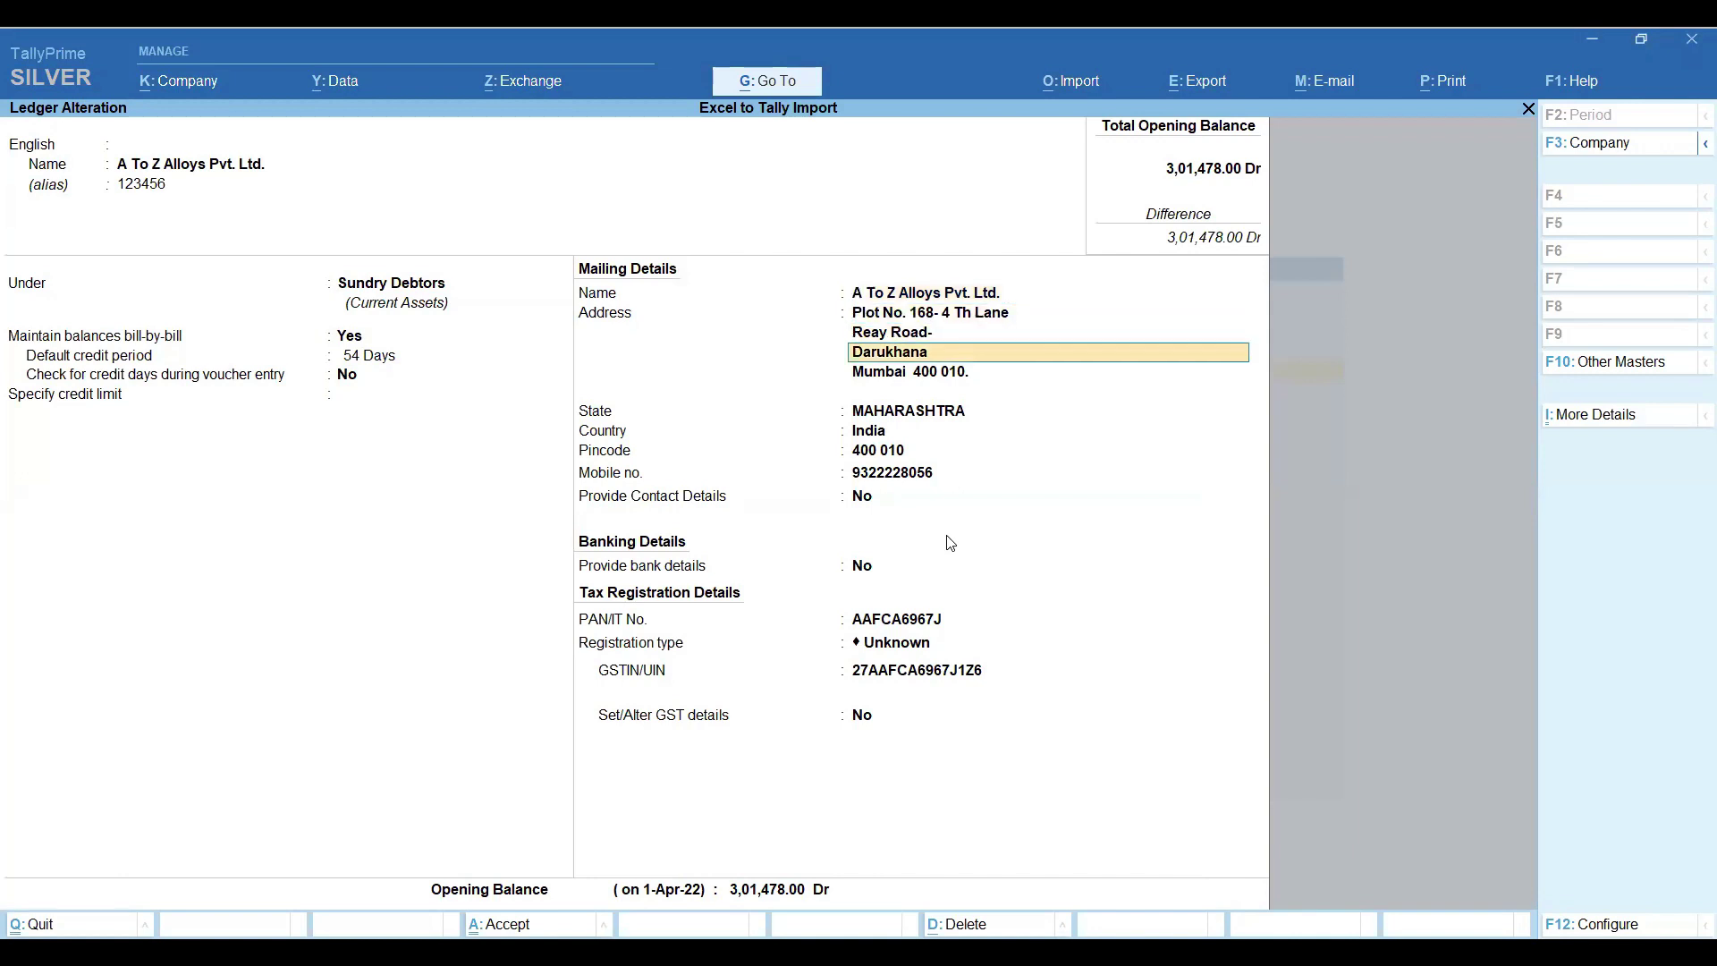
key("Return")
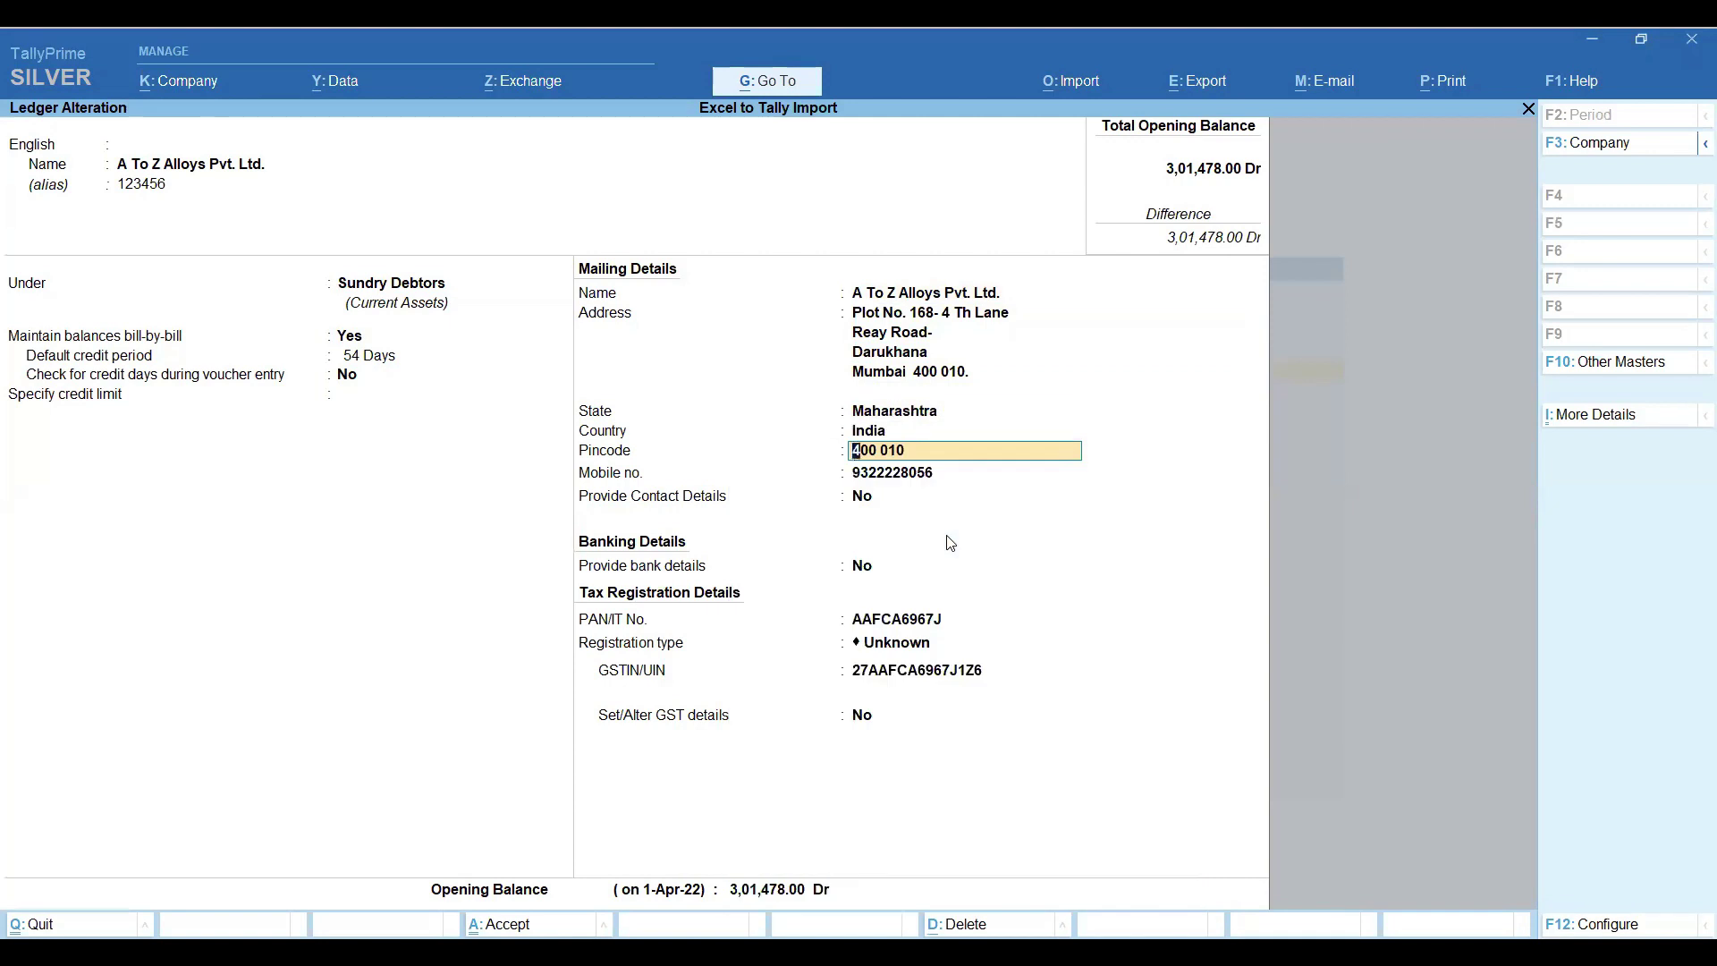
key("Return")
key("Return")
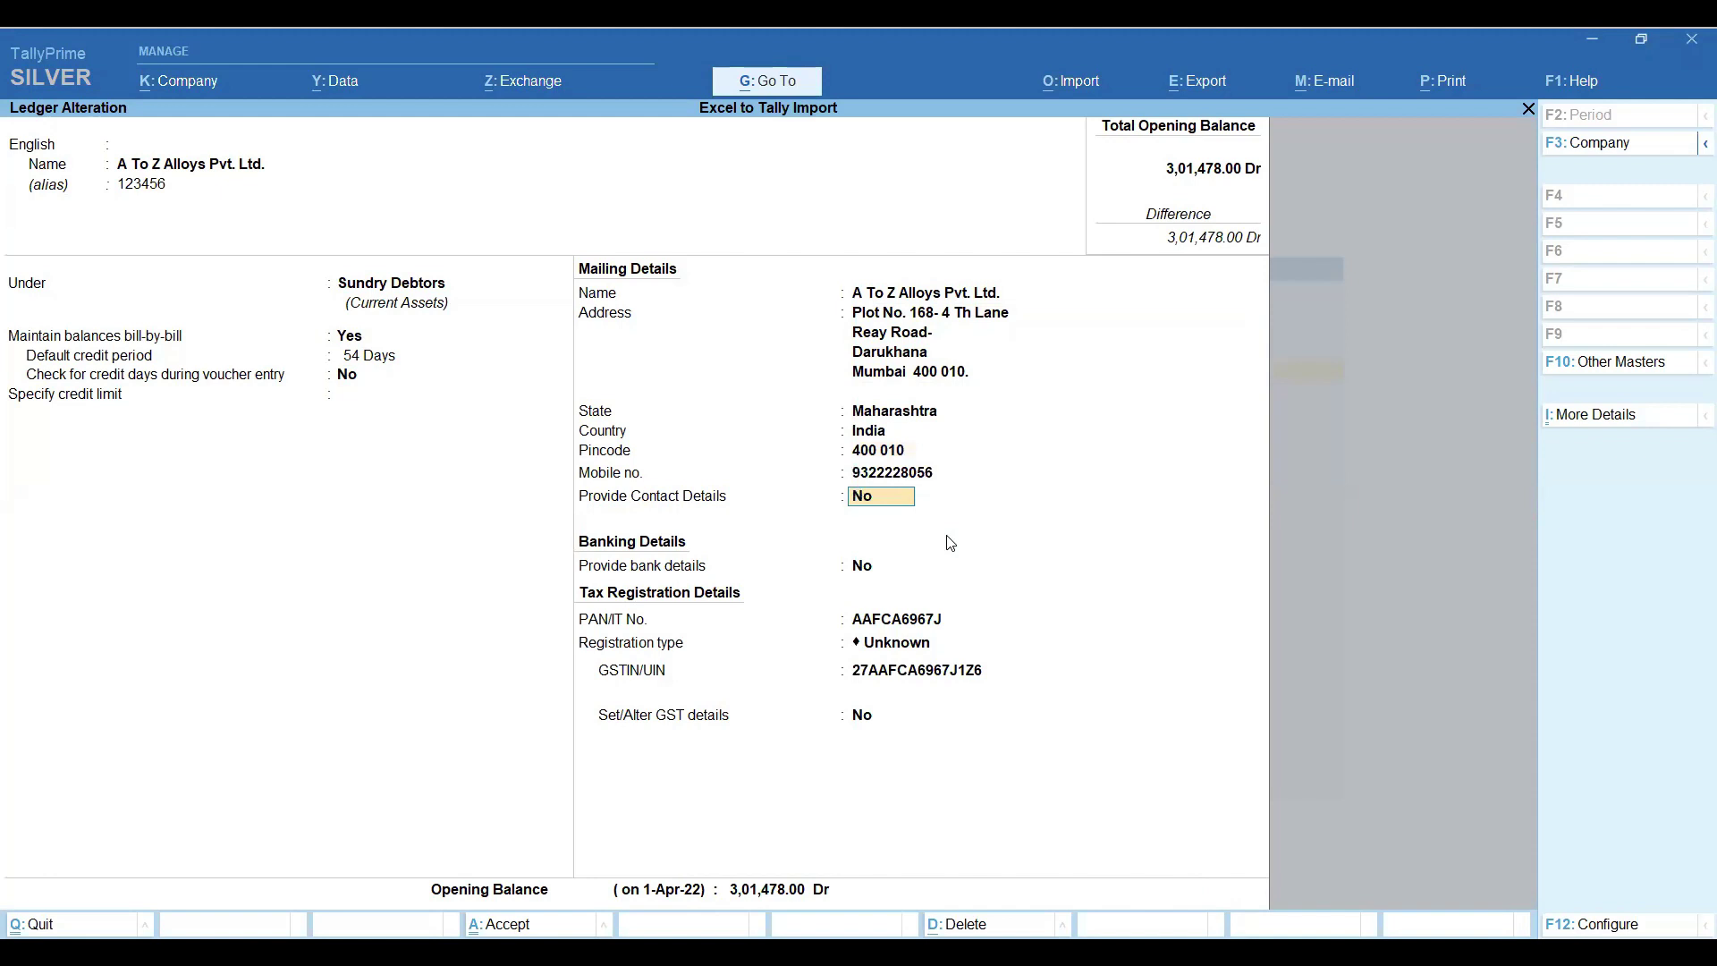
Step: Set Provide Contact Details to Yes and go through the imported contact person, phone, fax and e-mail fields without changing them
type("y")
key("Return")
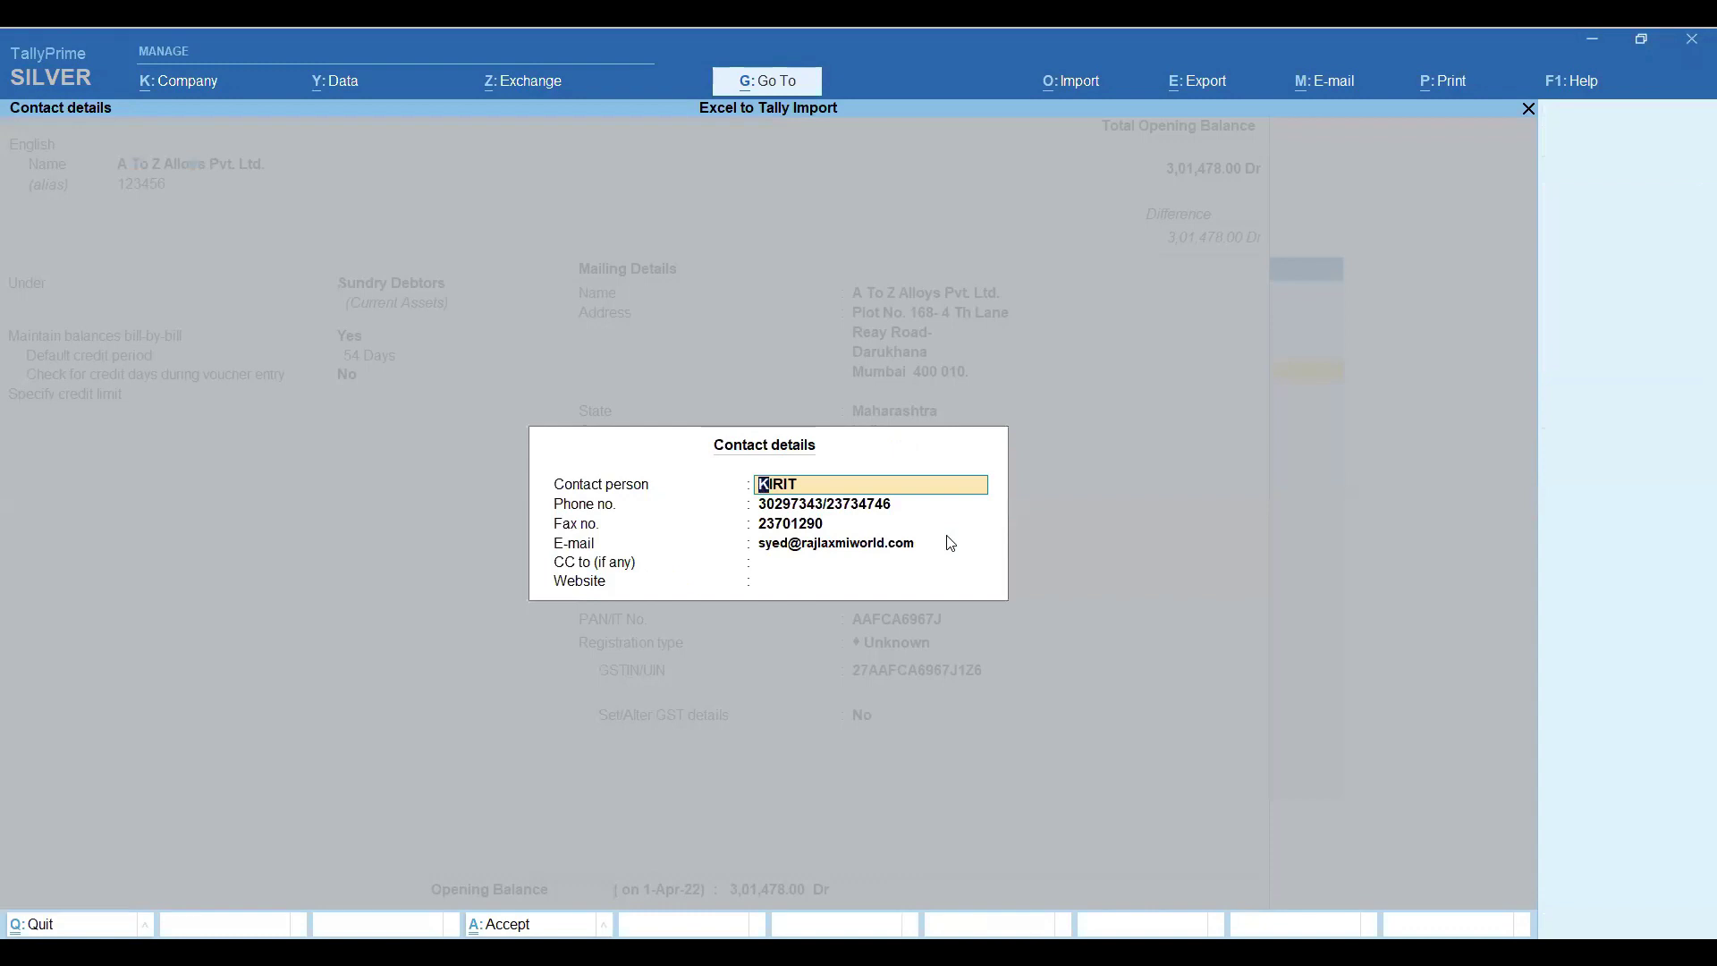
key("Return")
key("Return")
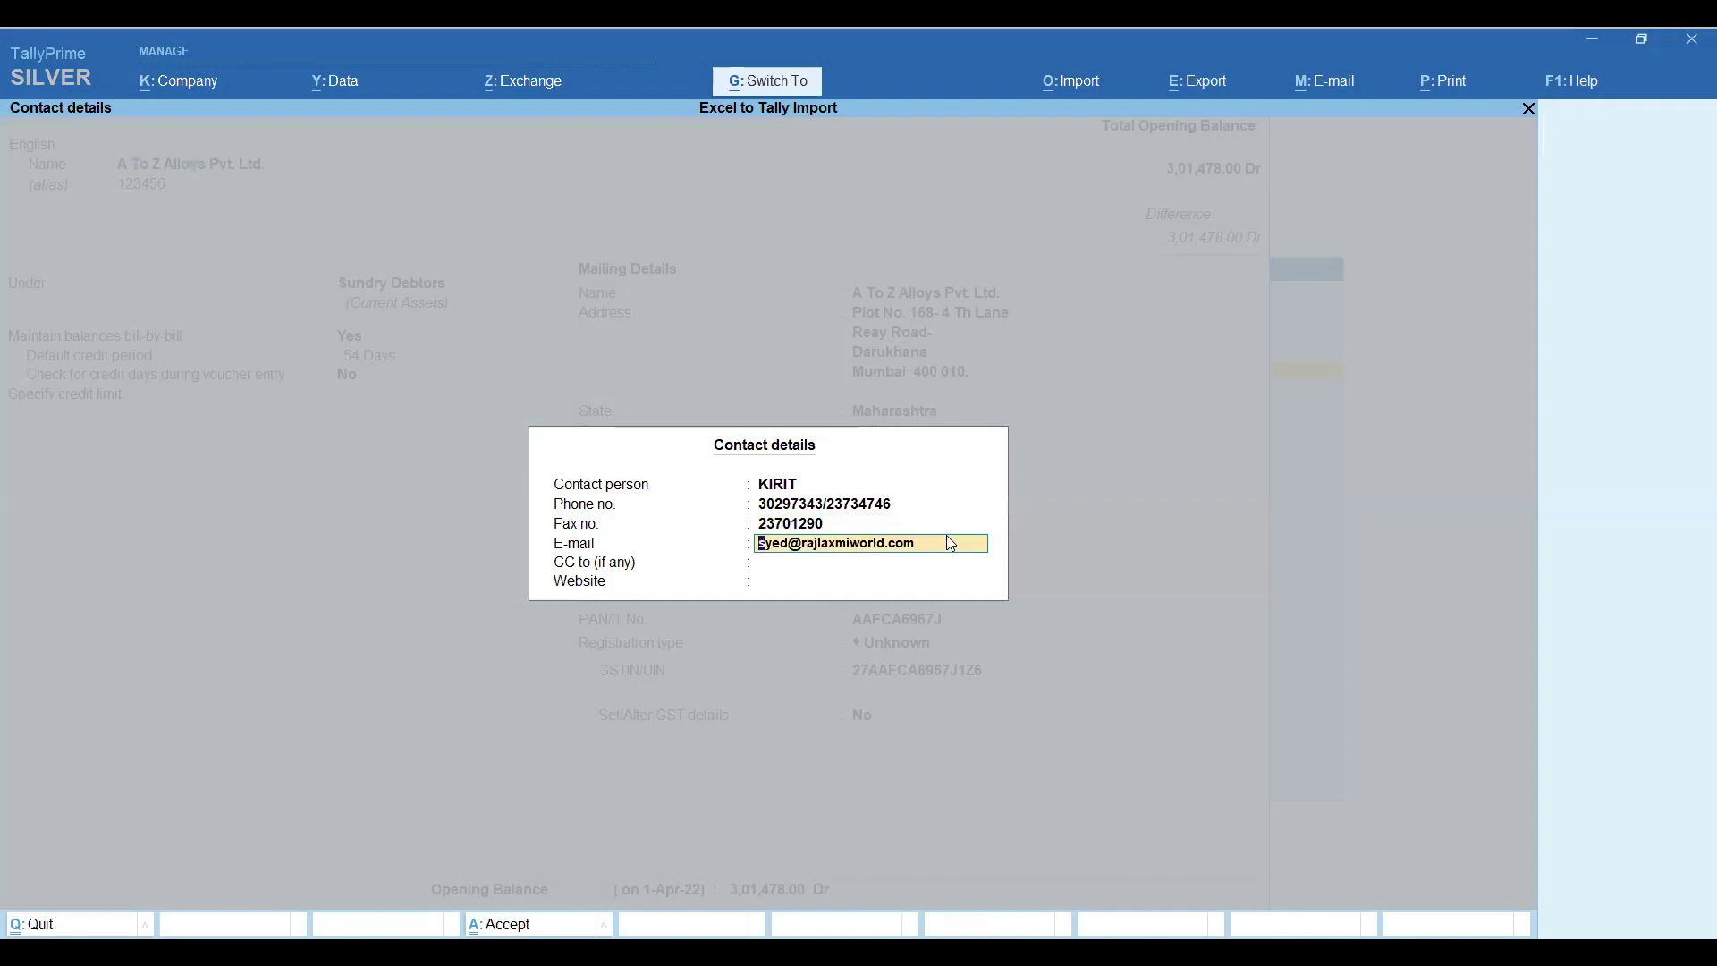
key("Return")
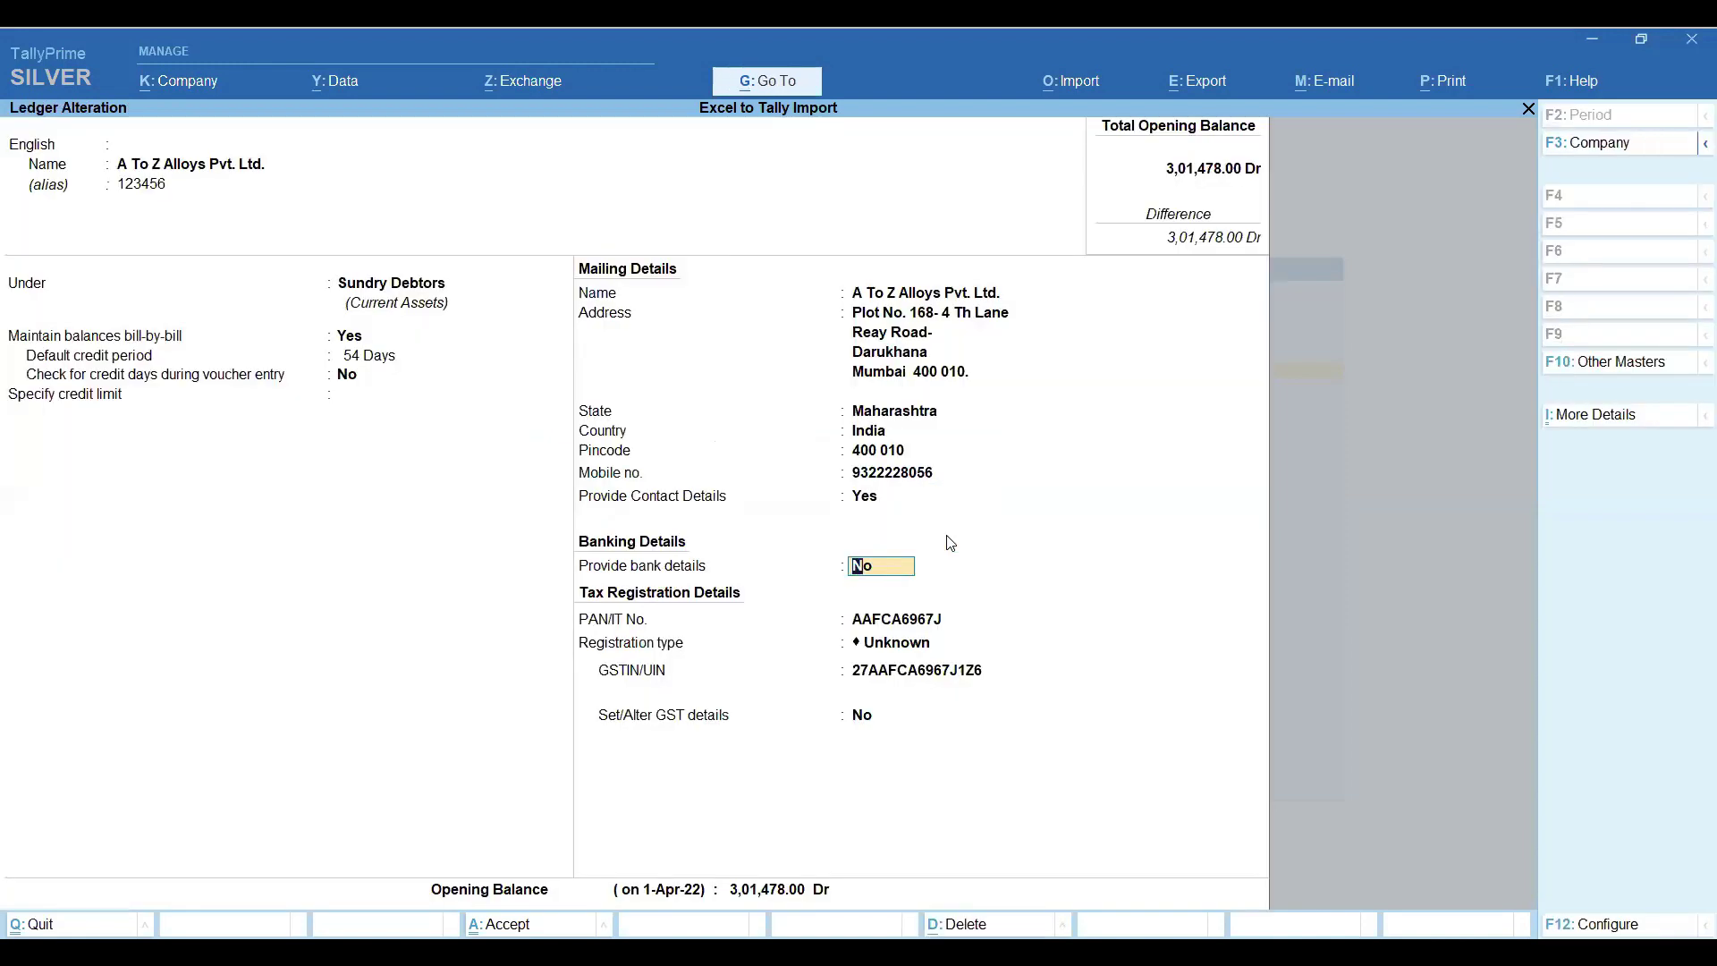
Step: Review the bank and tax registration details, keep the registration type Unknown, save the ledger and return to the Gateway of Tally
key("Return")
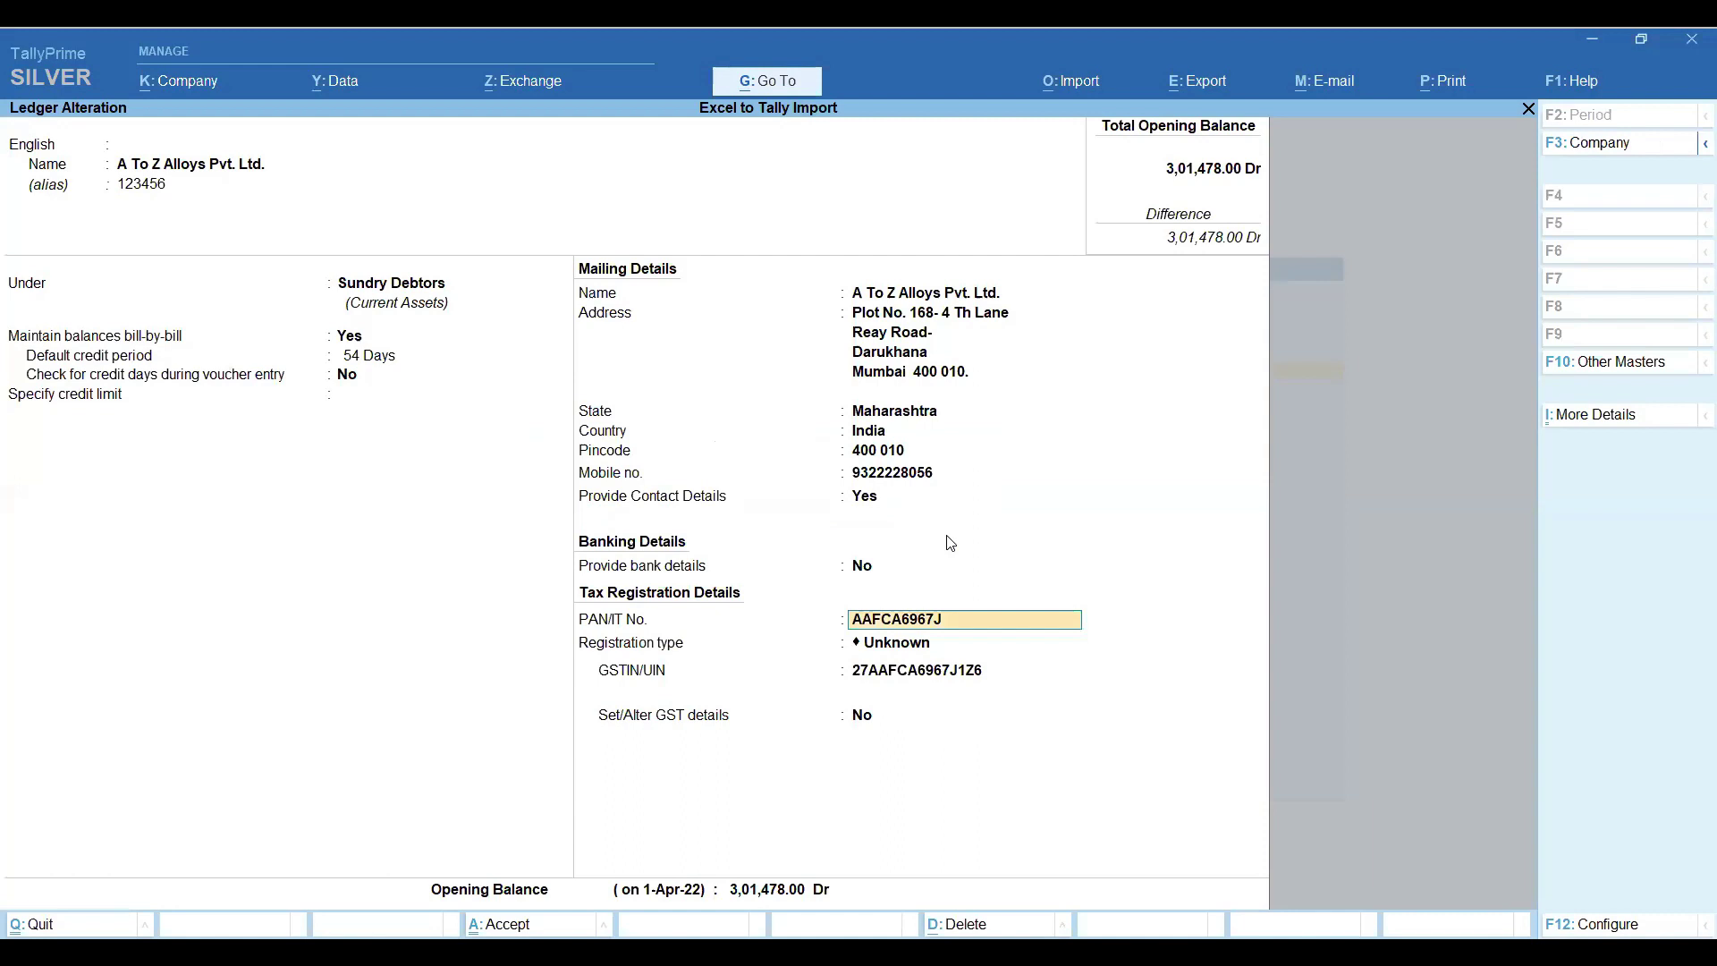
key("Return")
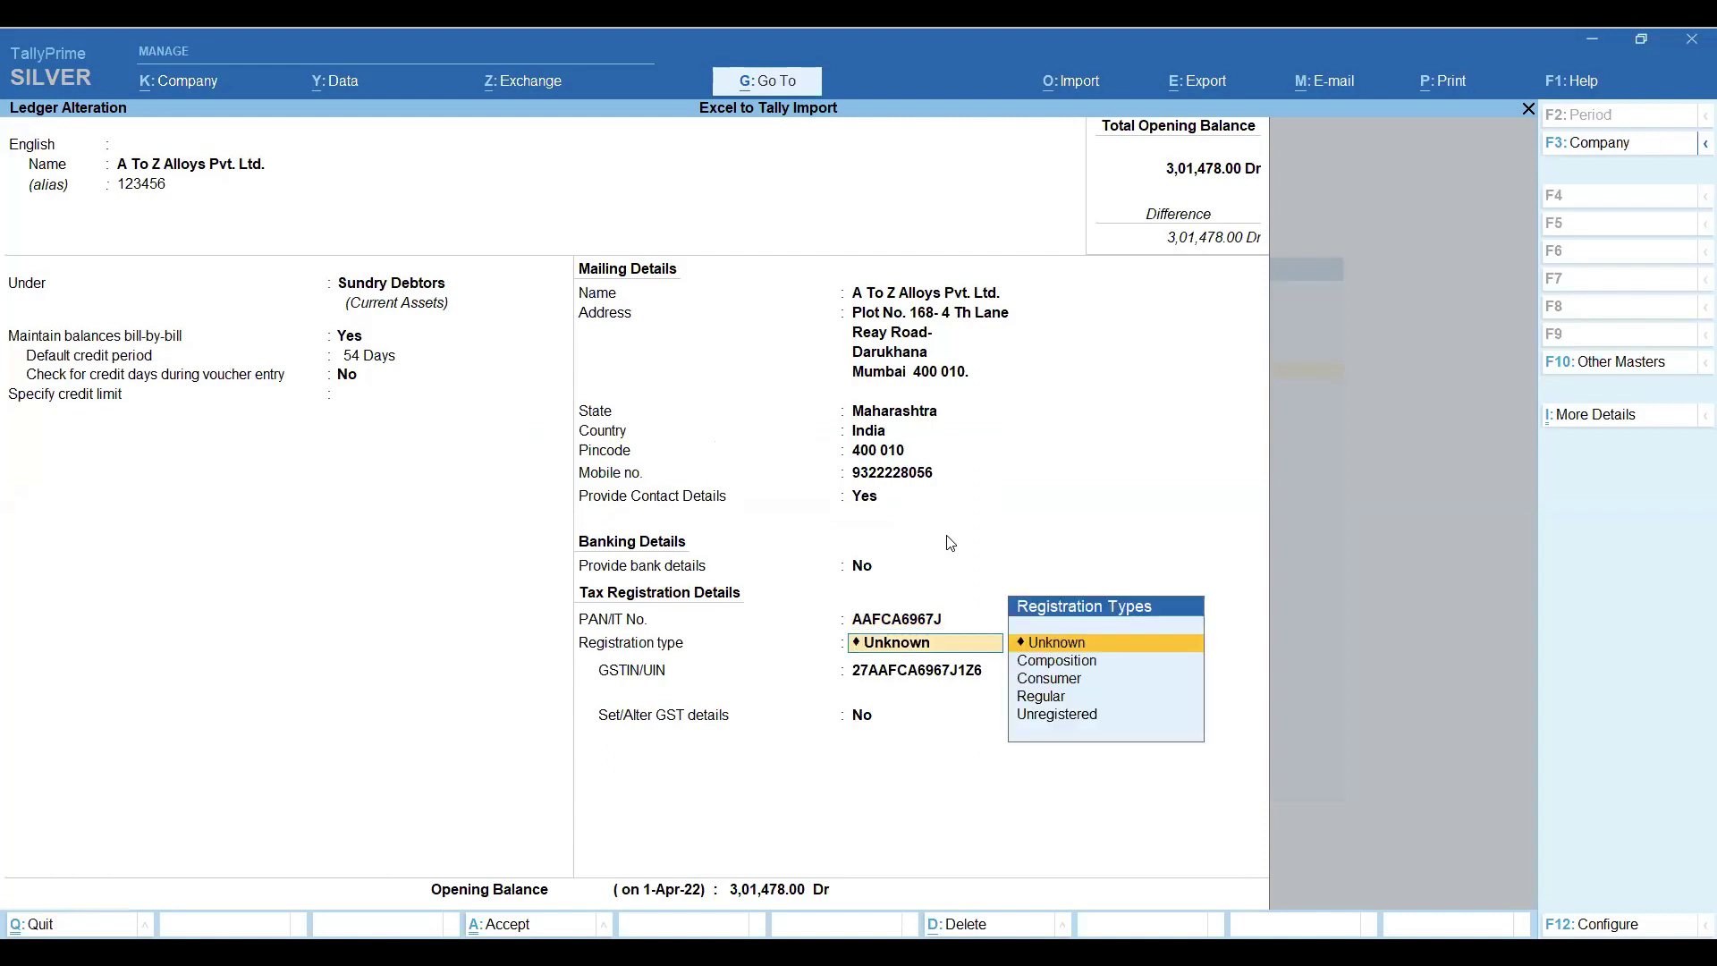
key("Return")
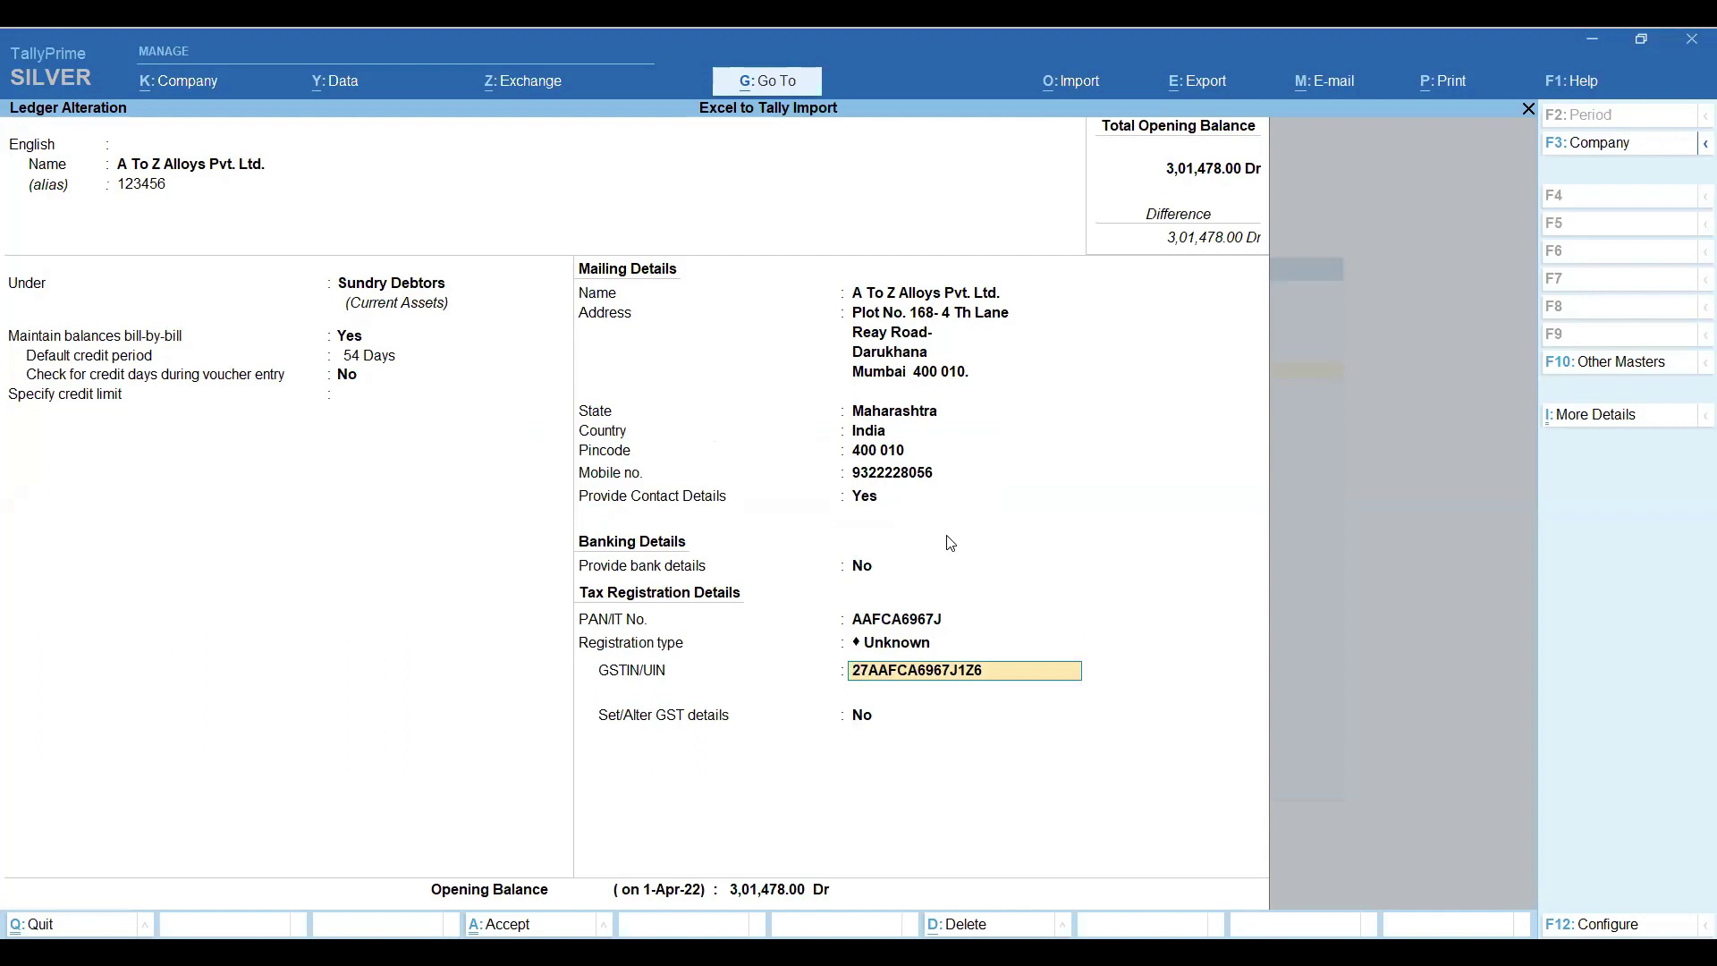
key("ctrl")
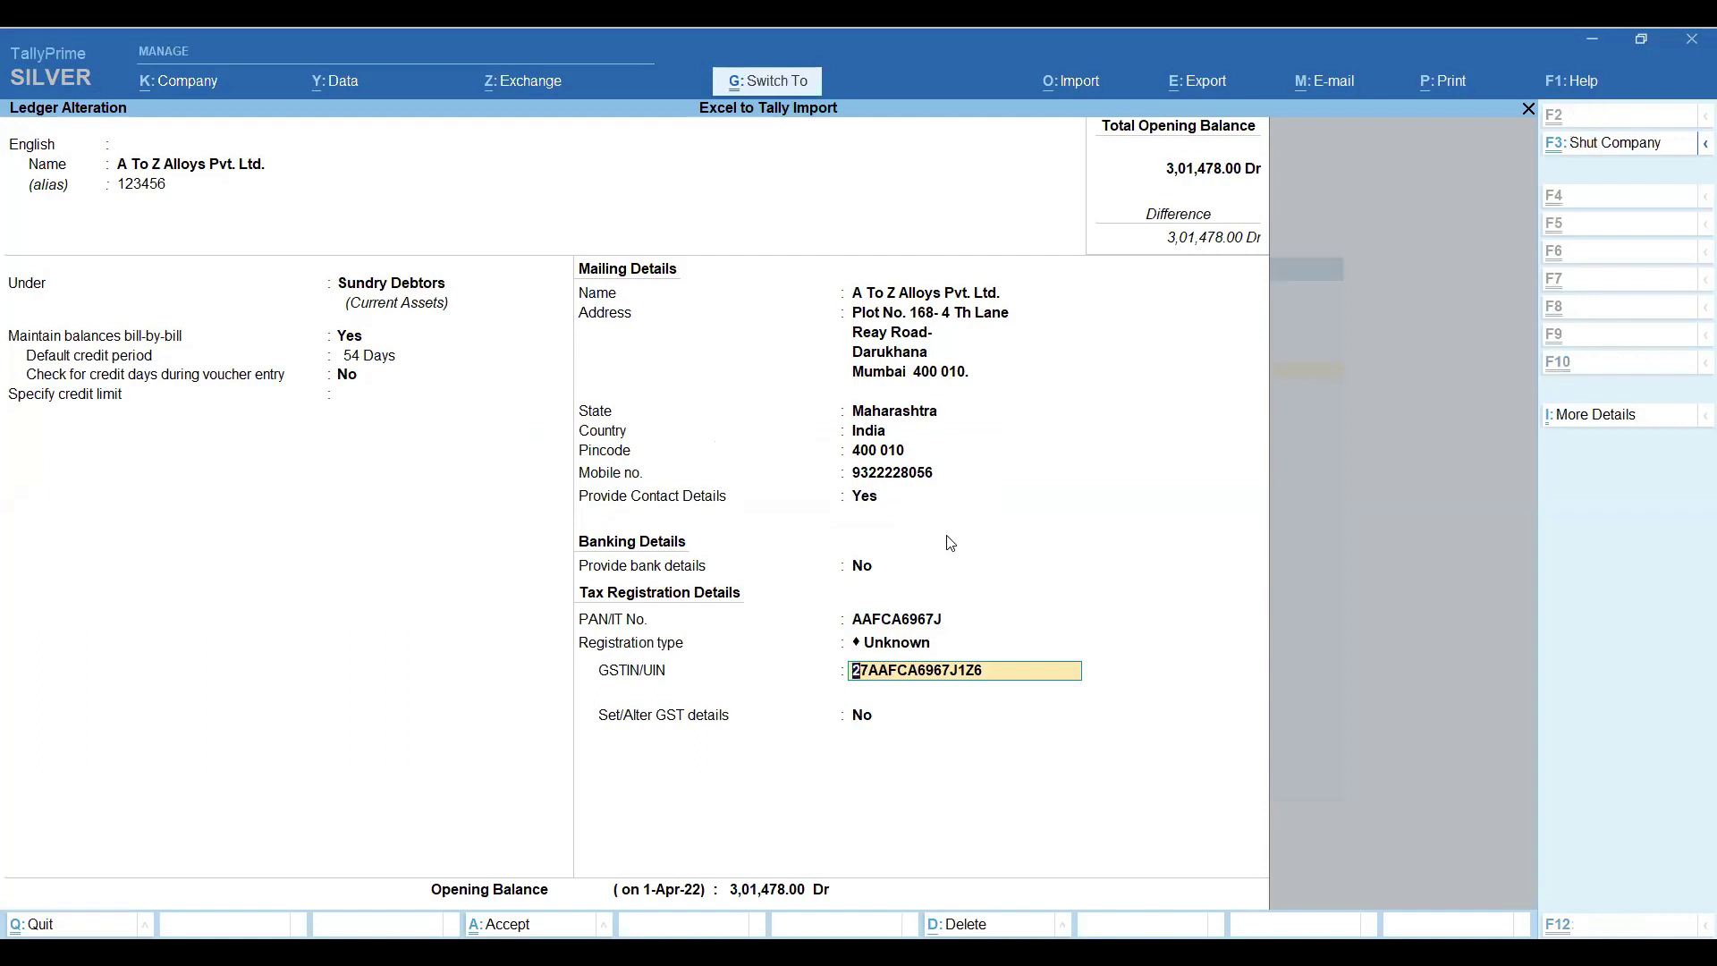
key("ctrl+a")
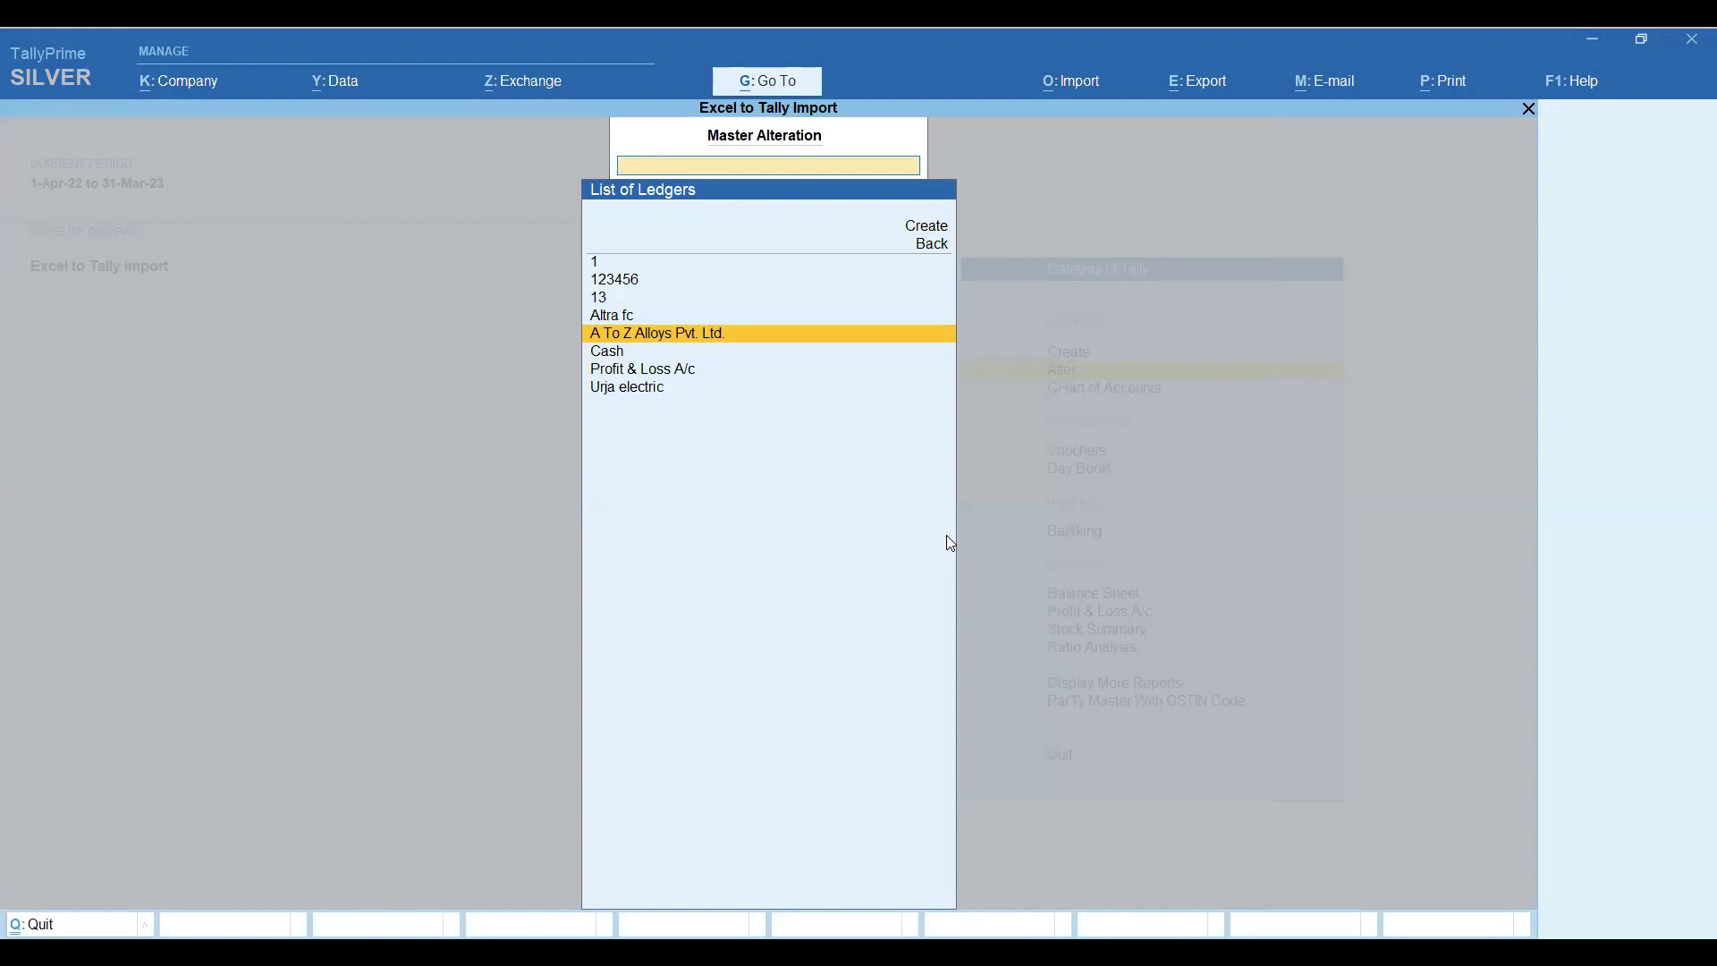
key("Escape")
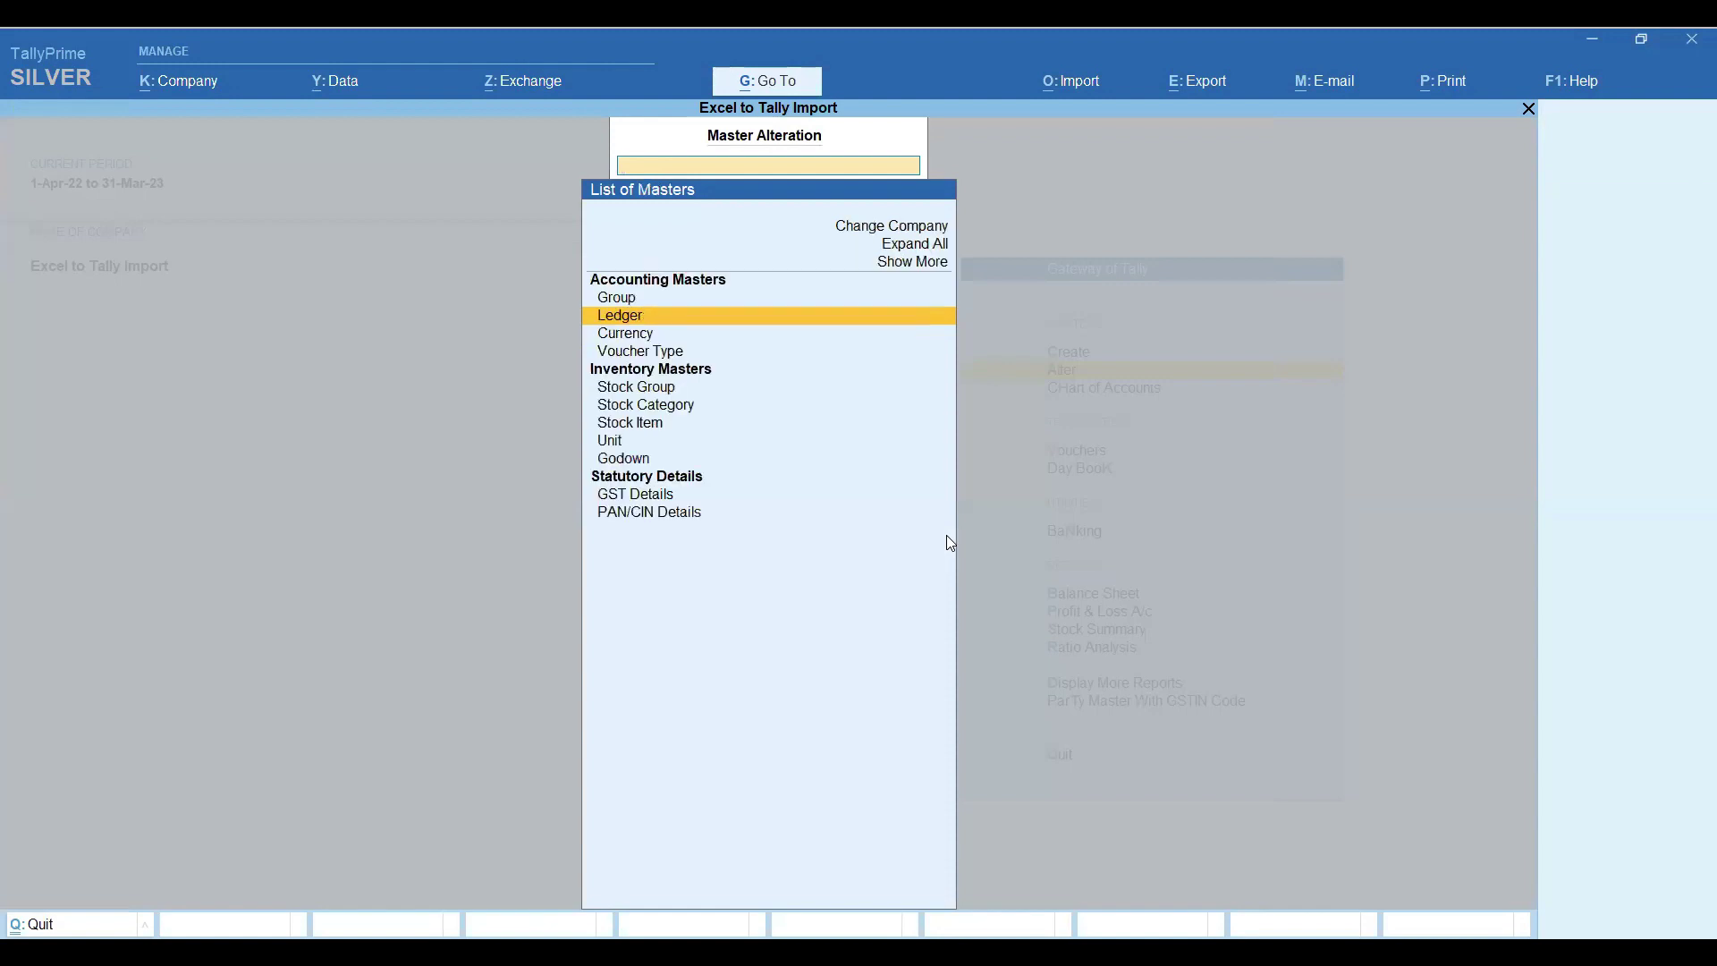
key("Escape")
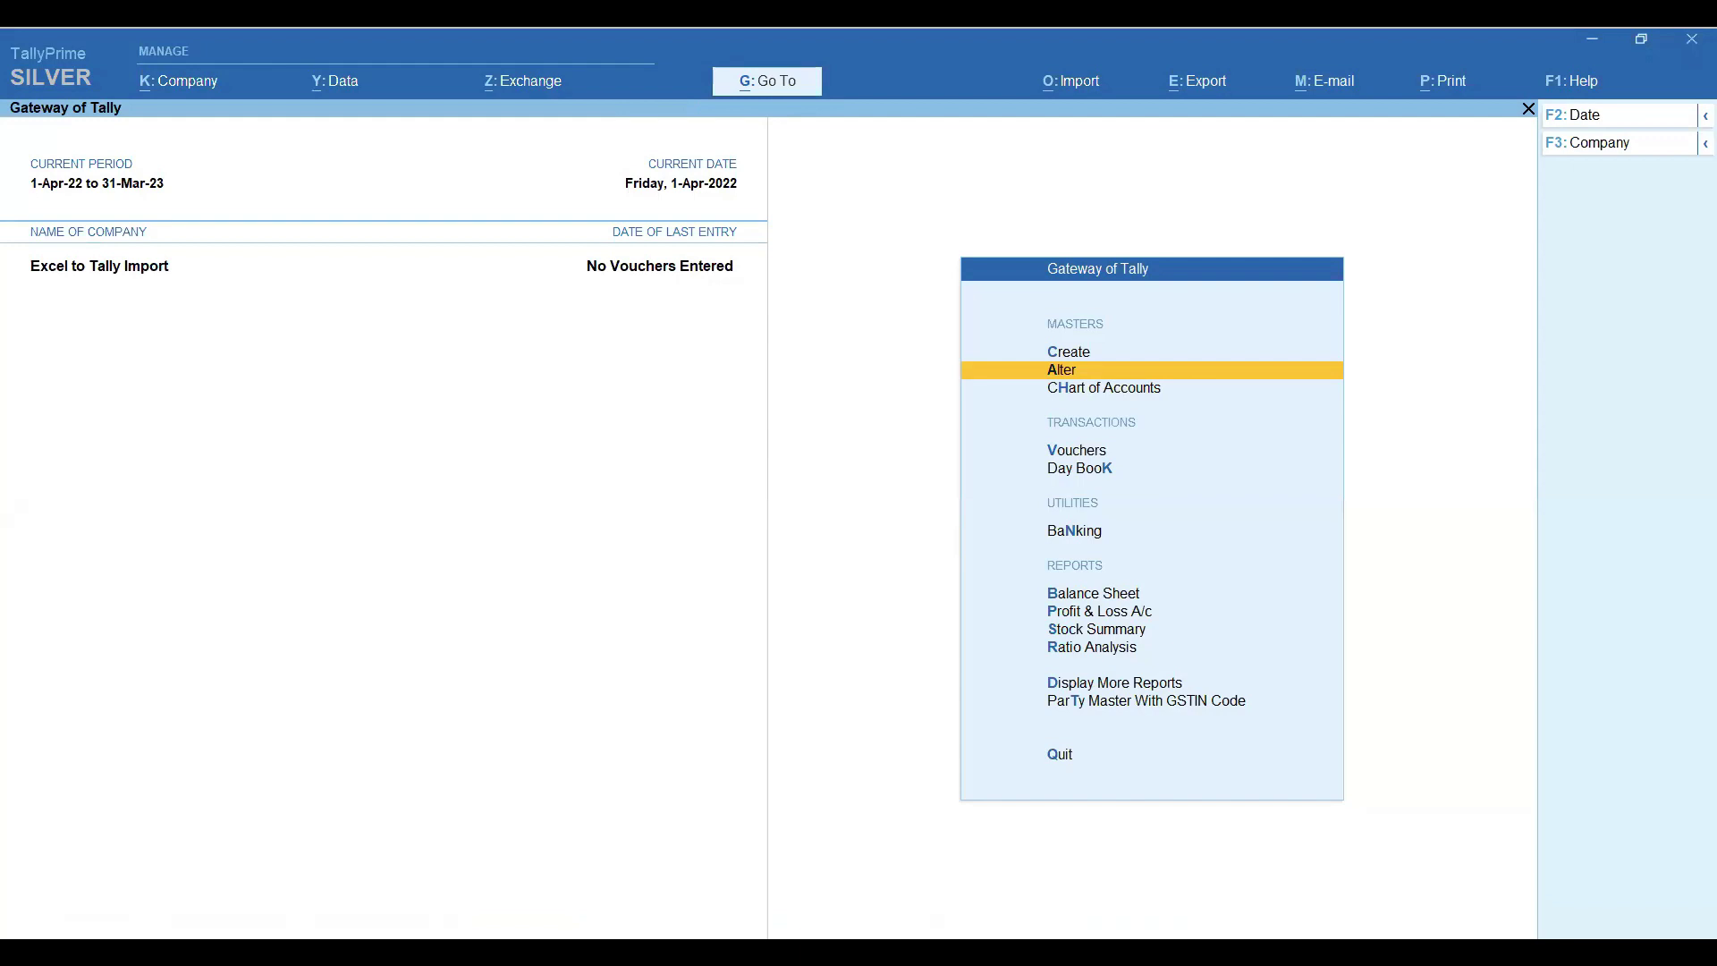
key("alt+Tab")
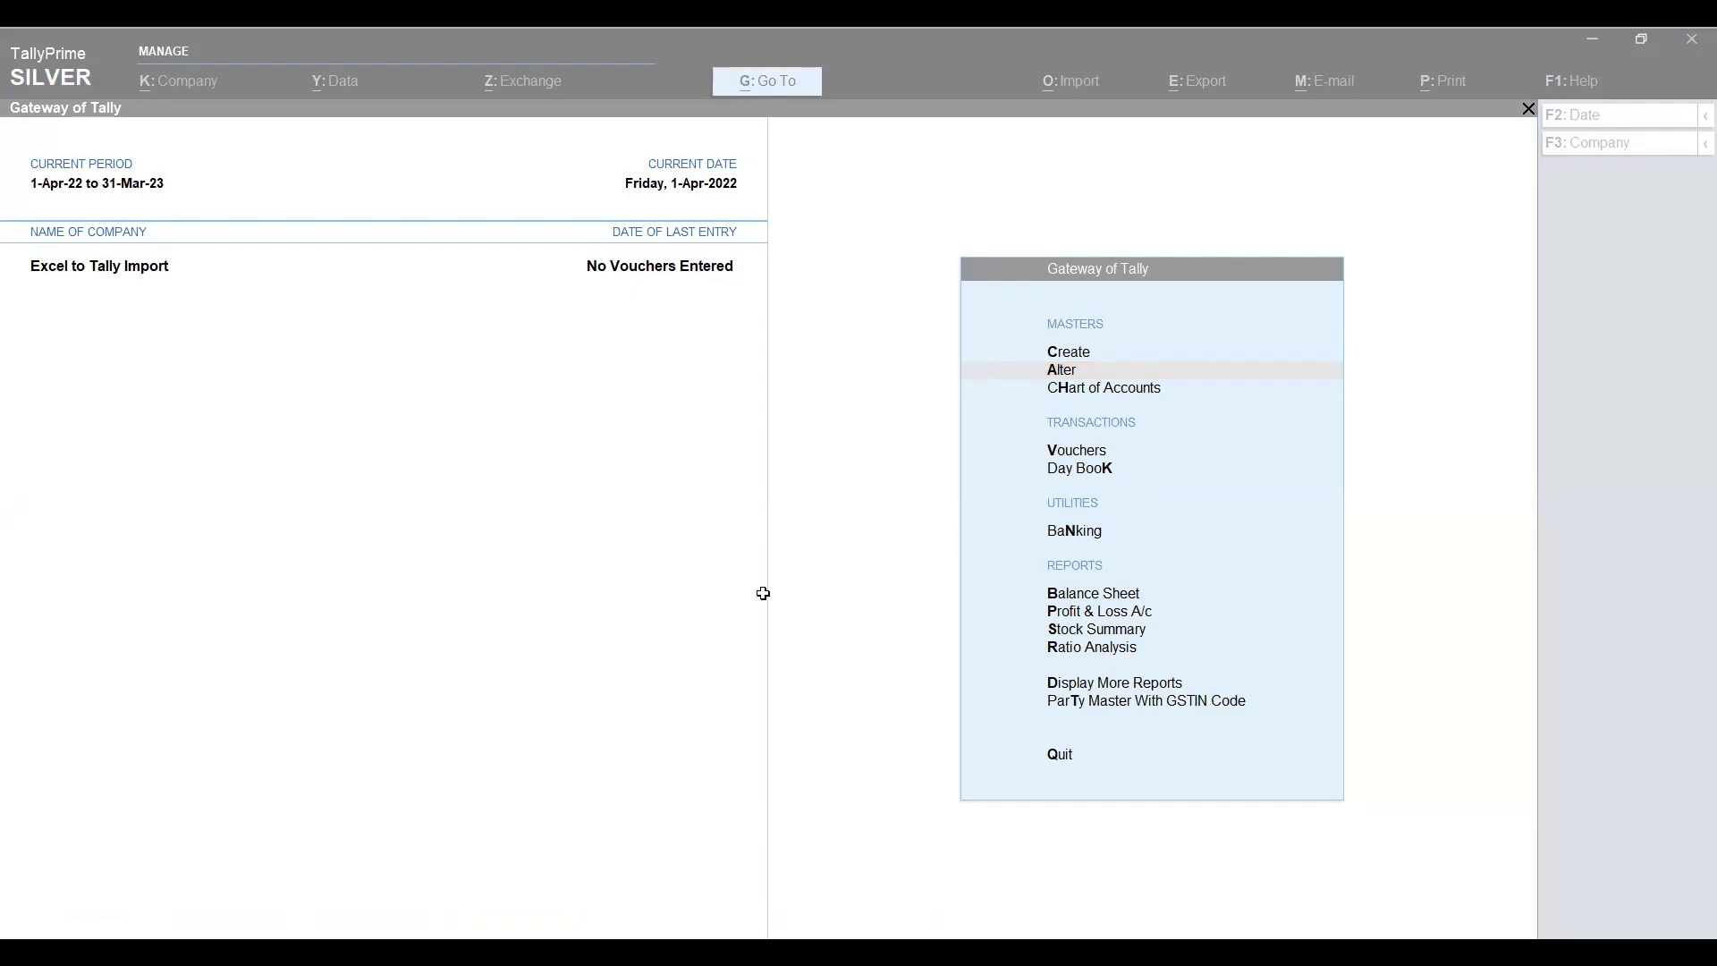
Step: Switch to the Stock item import workbook in Excel and review the Creation sheet's columns from Stock Item through Stock Category
key("alt+Tab")
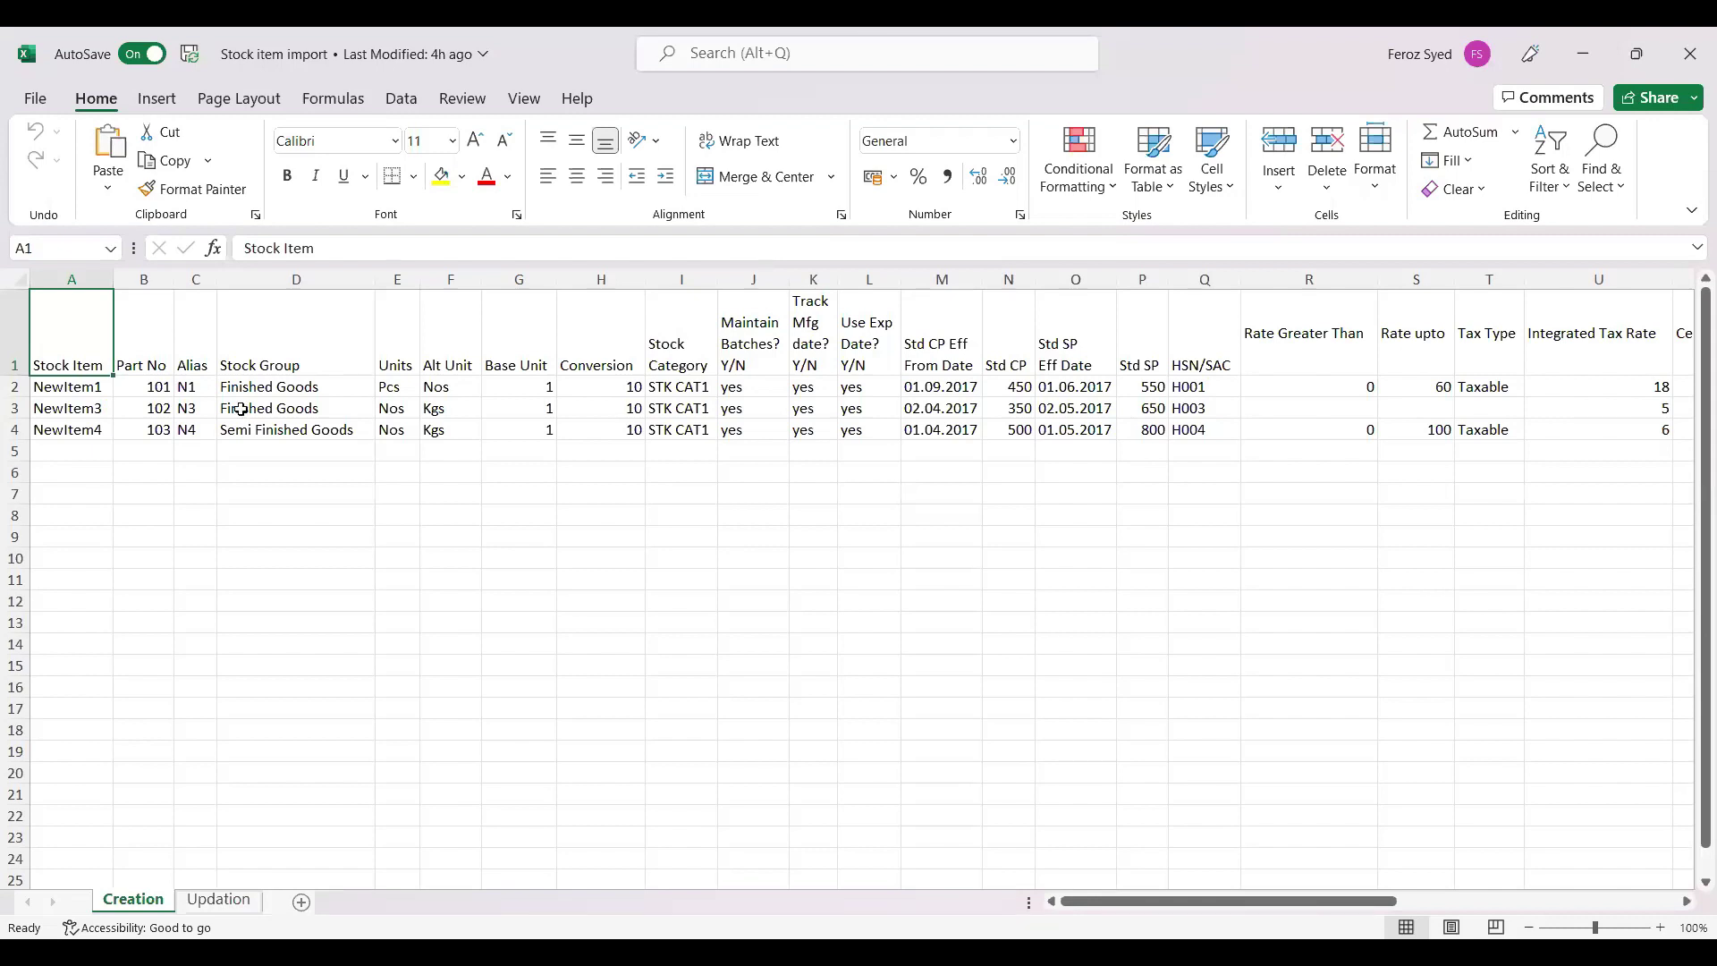
key("Down")
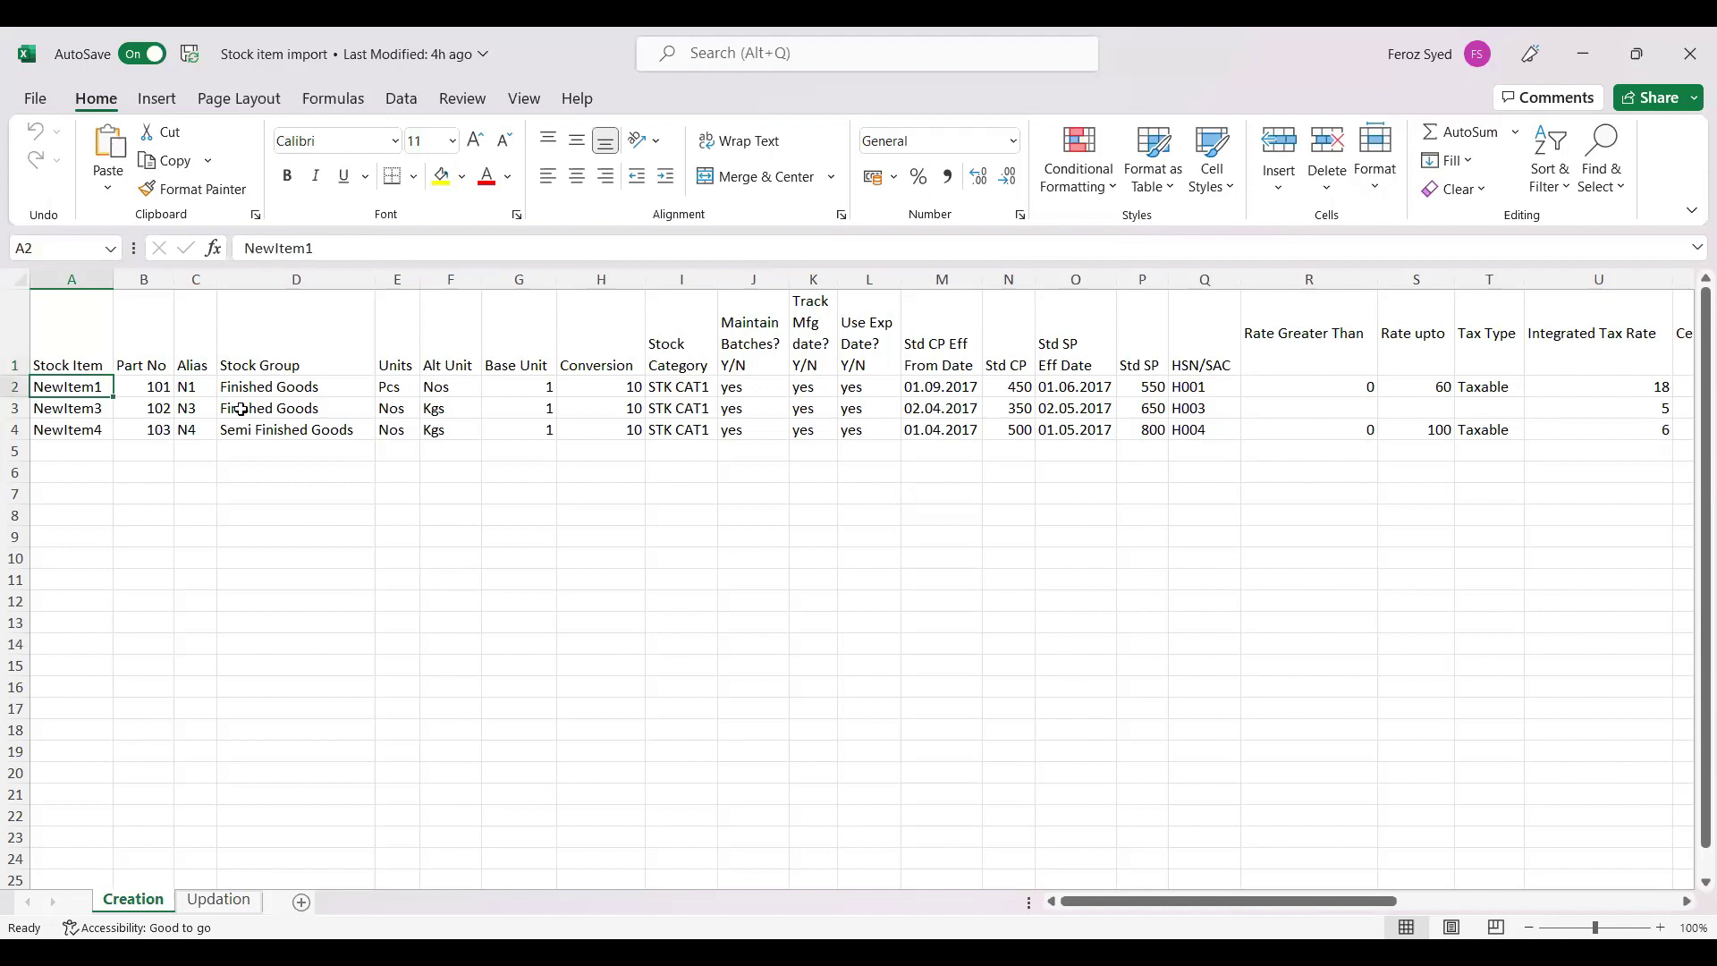
key("Up")
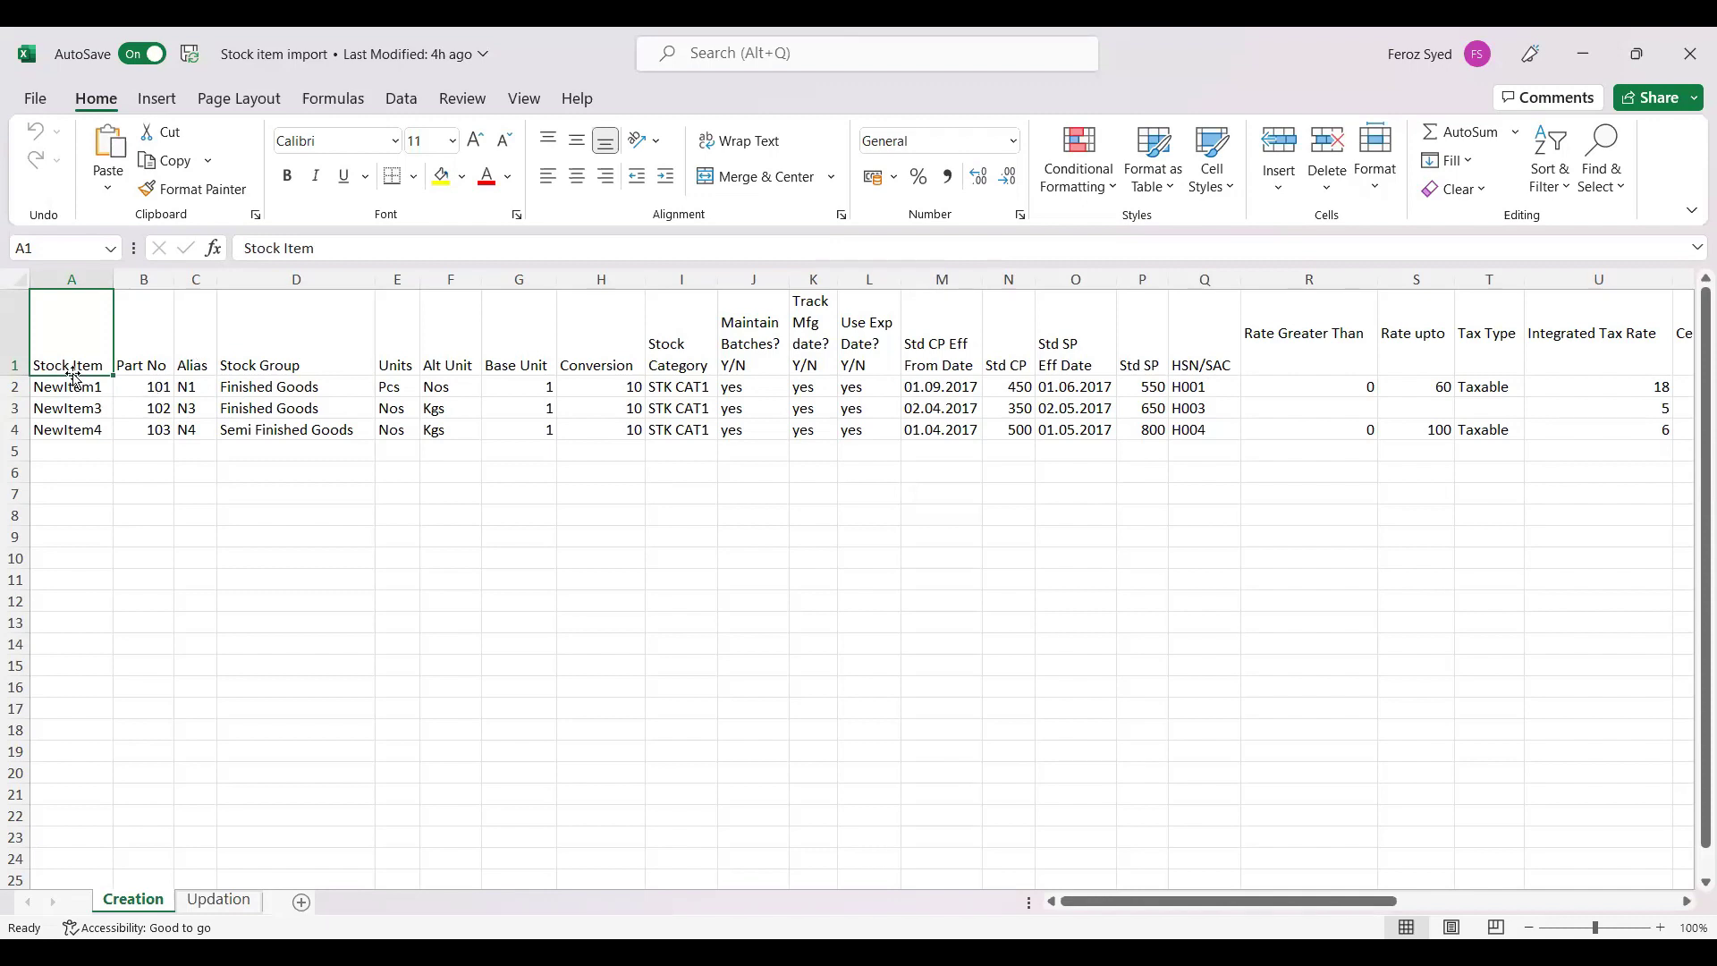
key("Right")
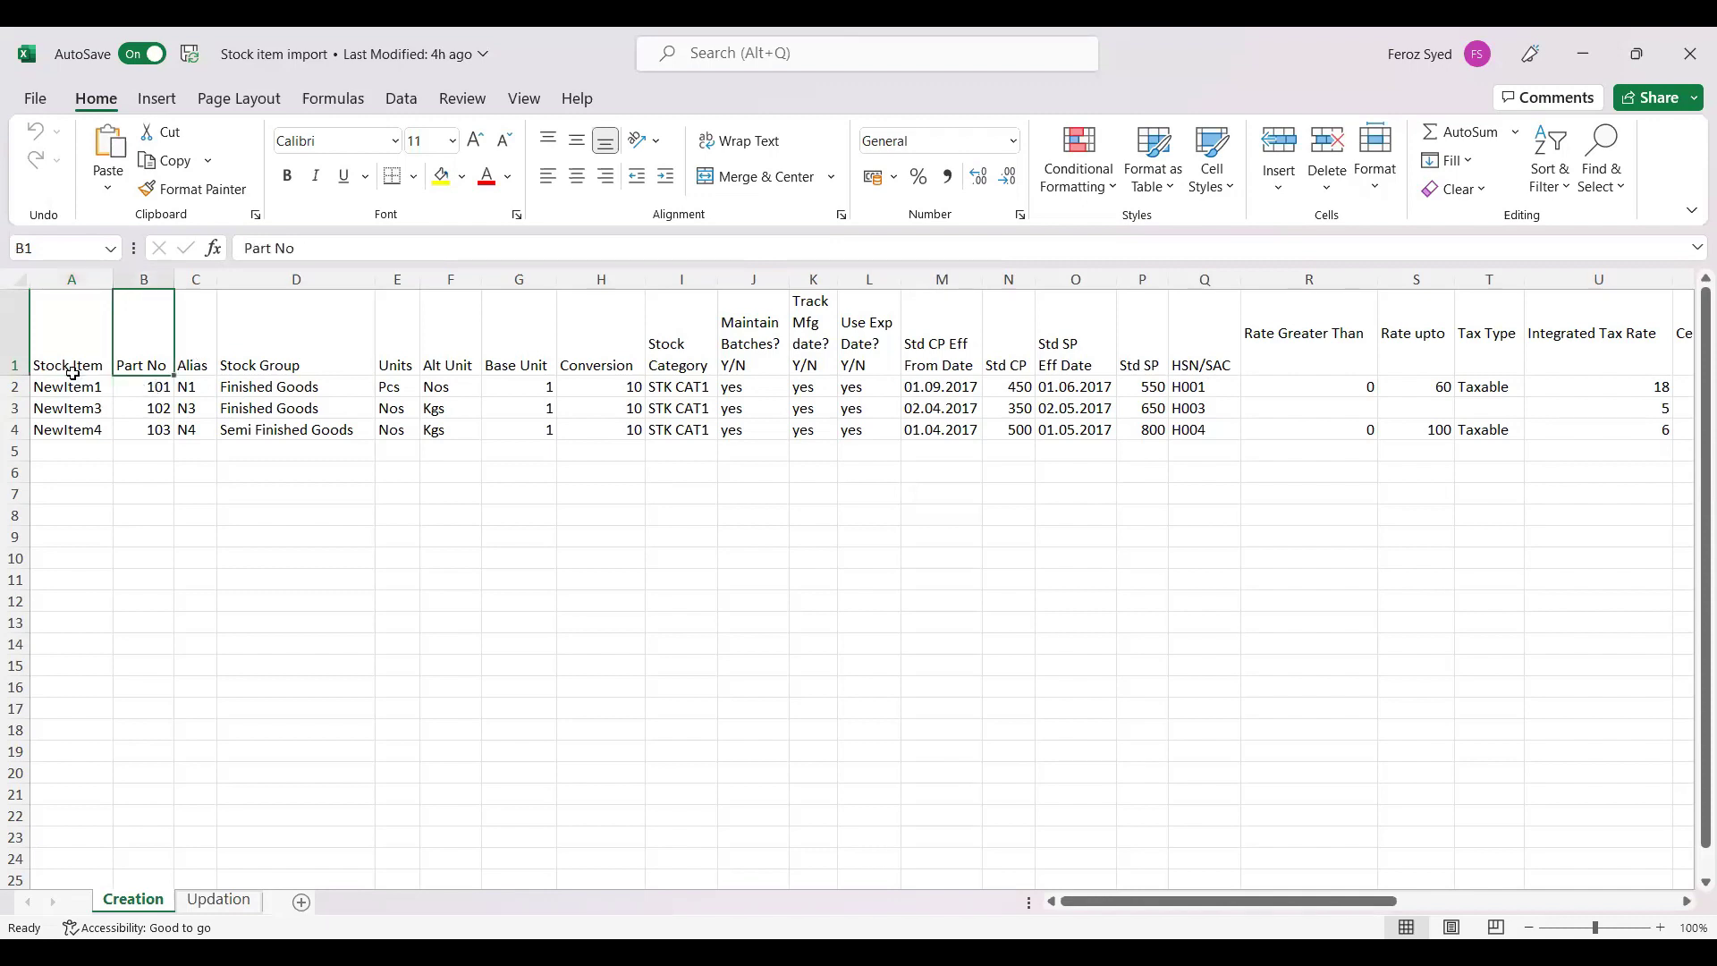
key("Right")
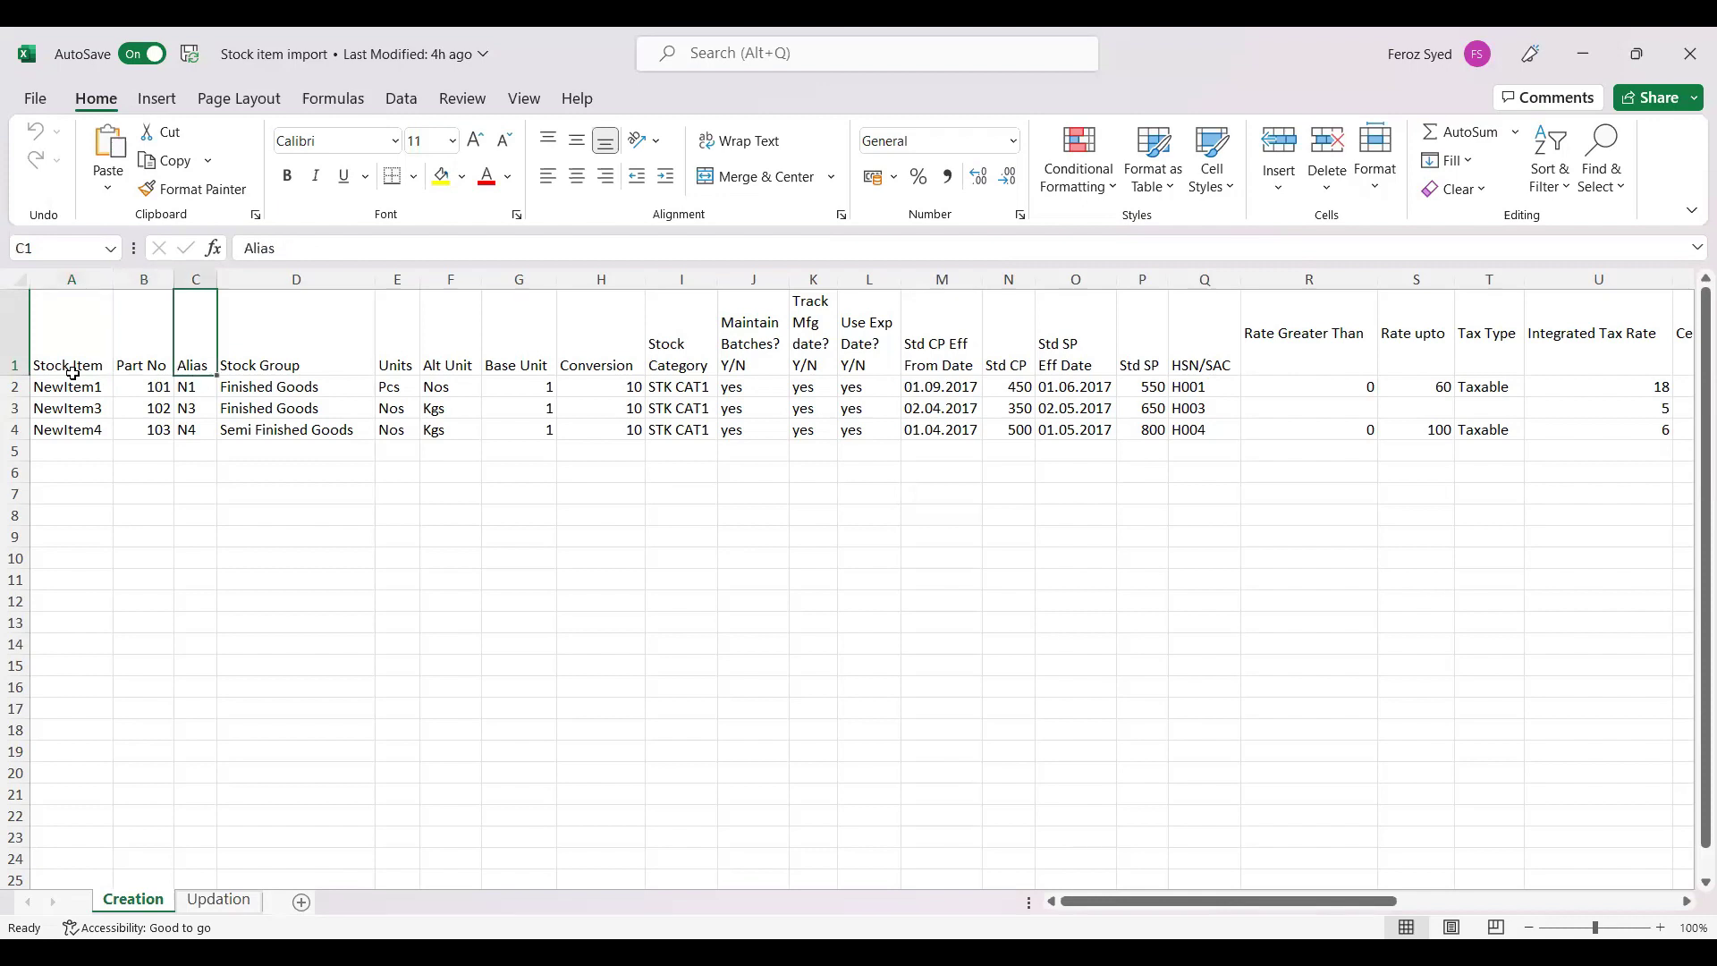
key("Right")
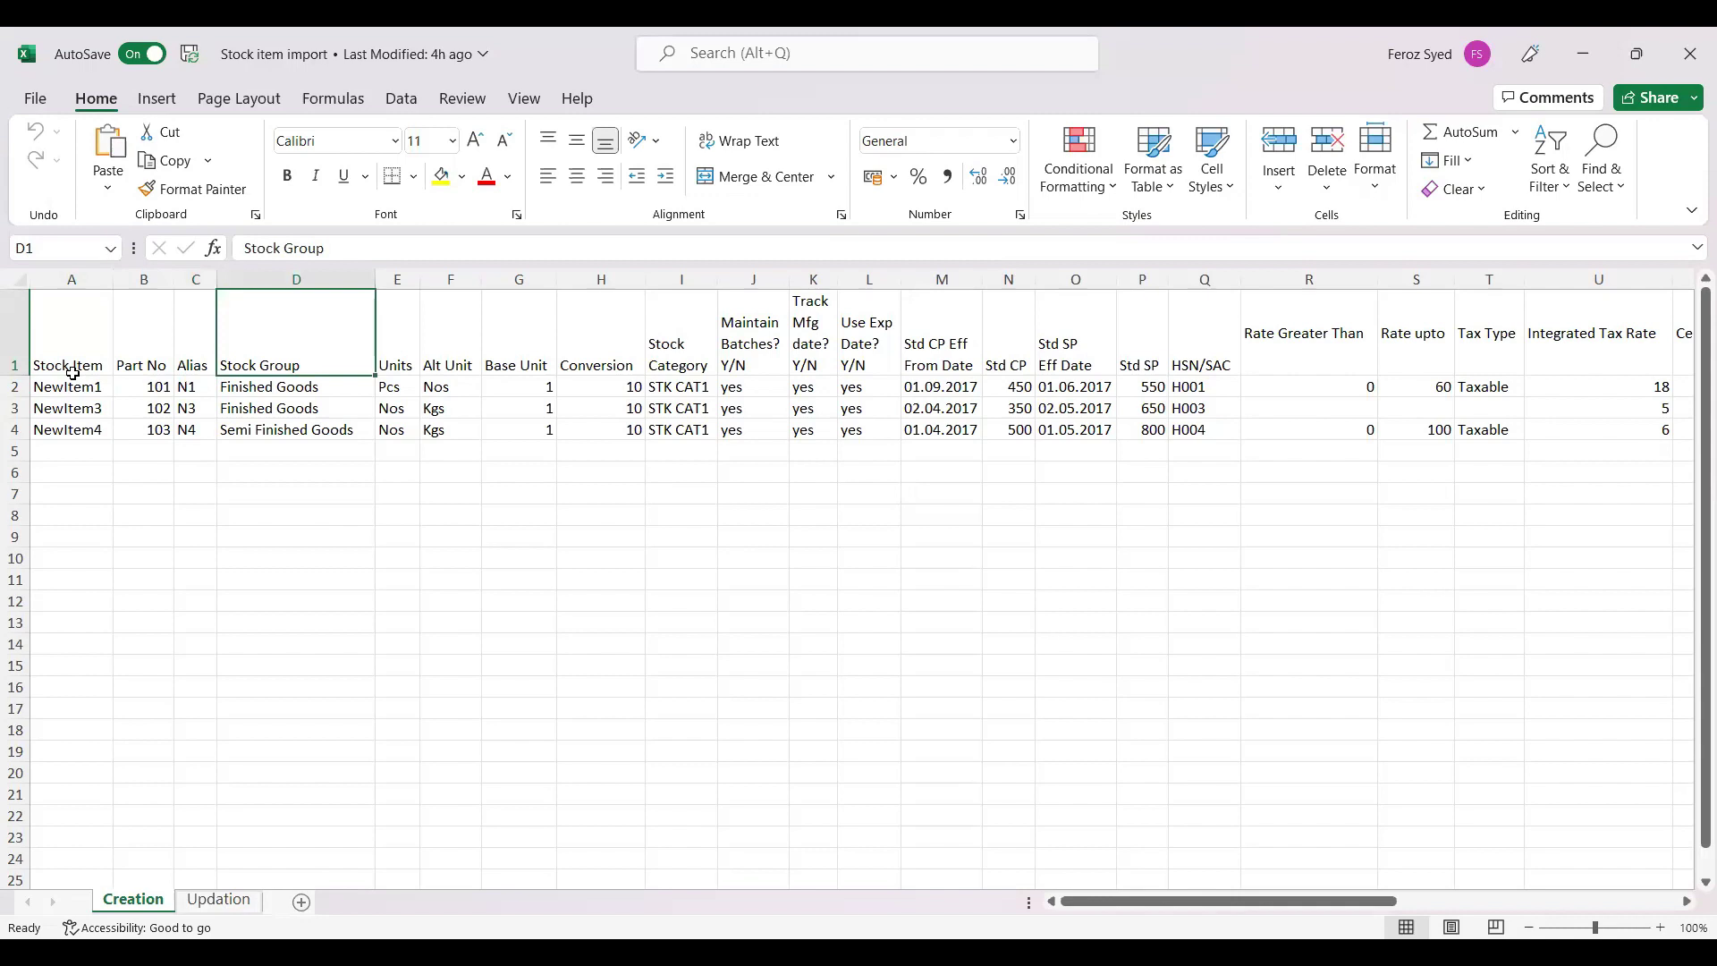
key("Right")
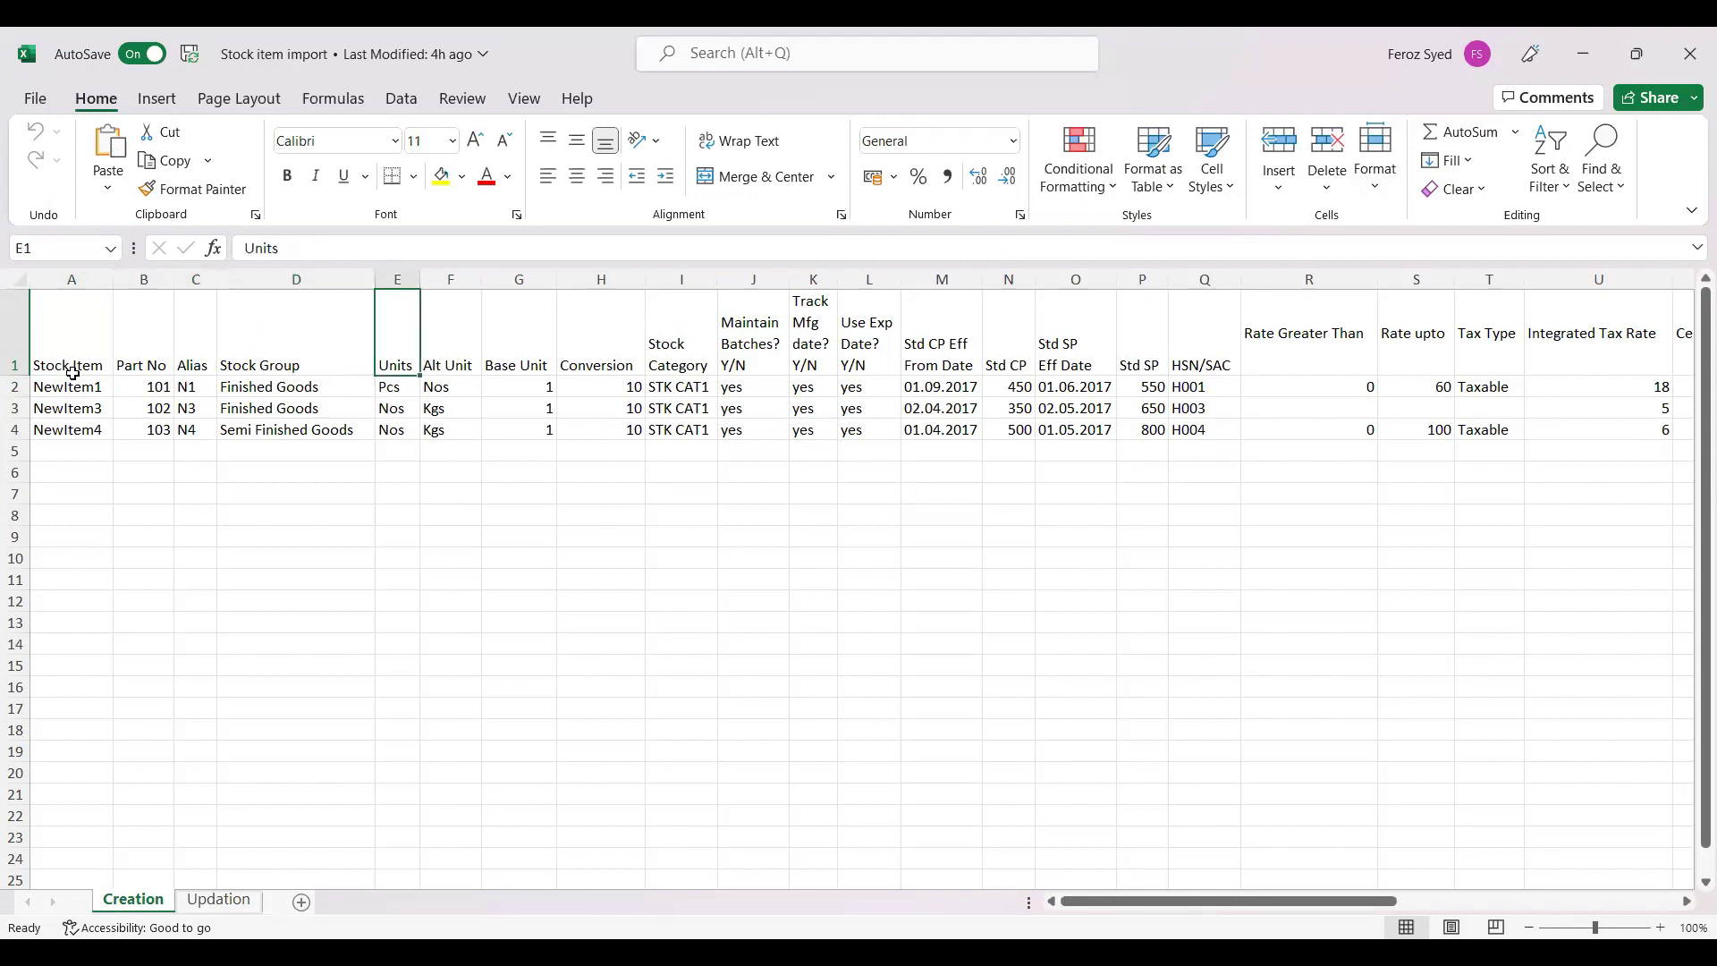
key("Right")
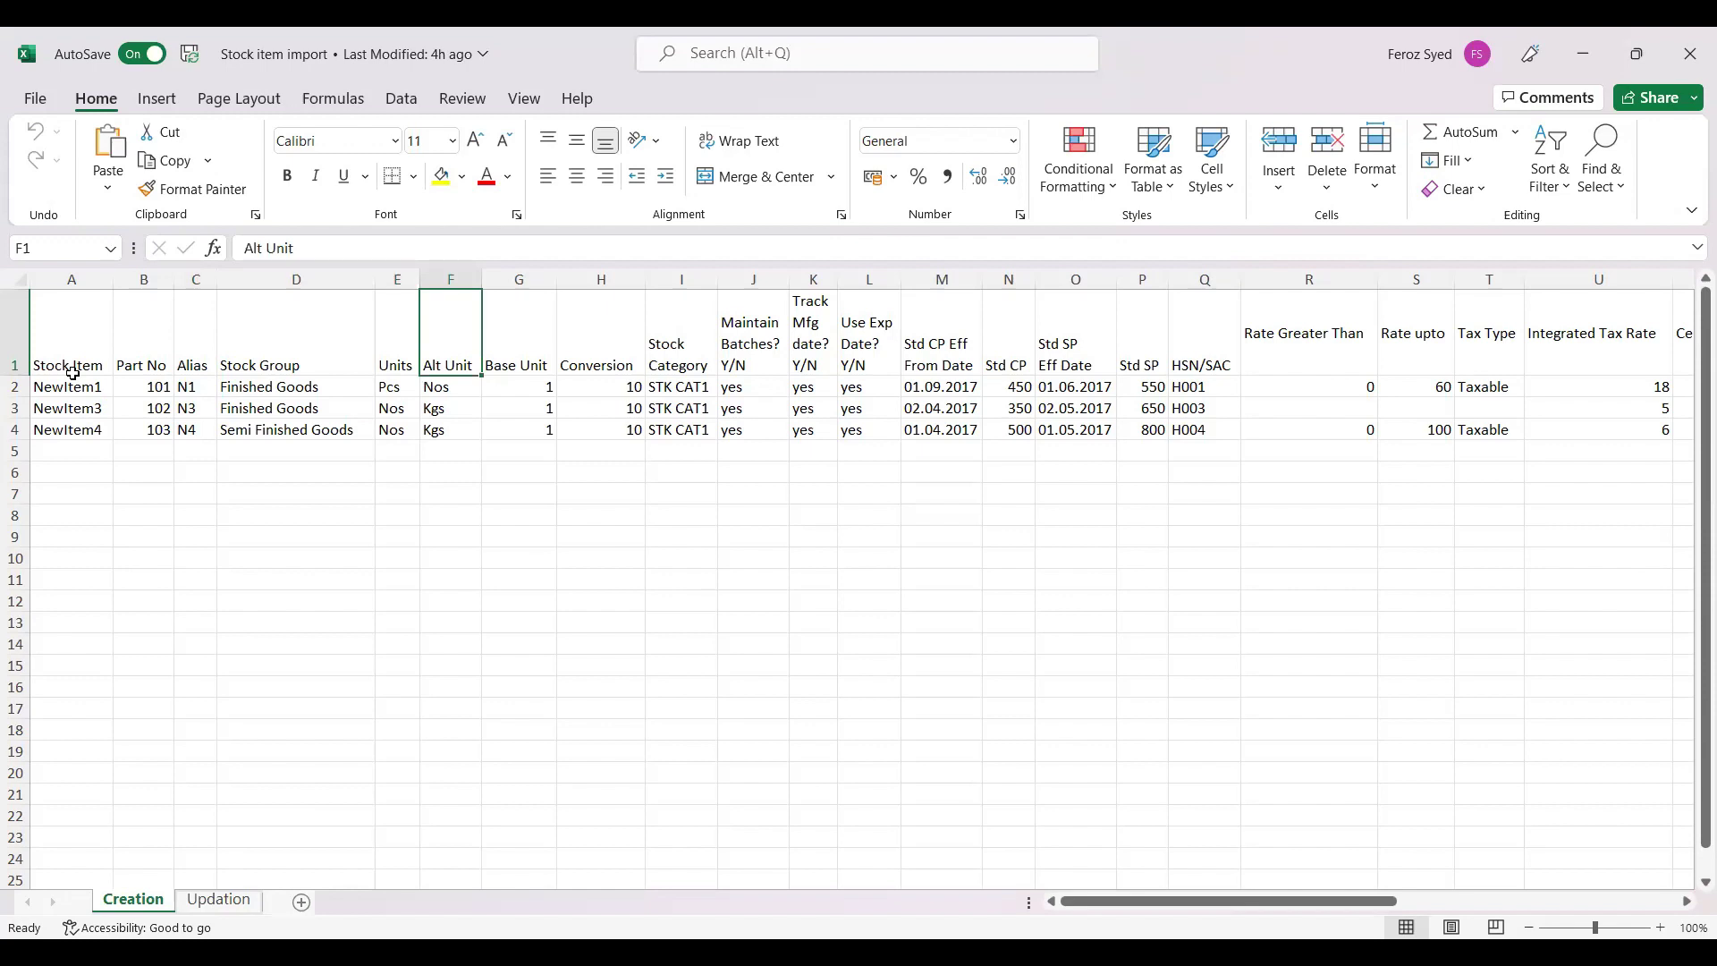
key("Right")
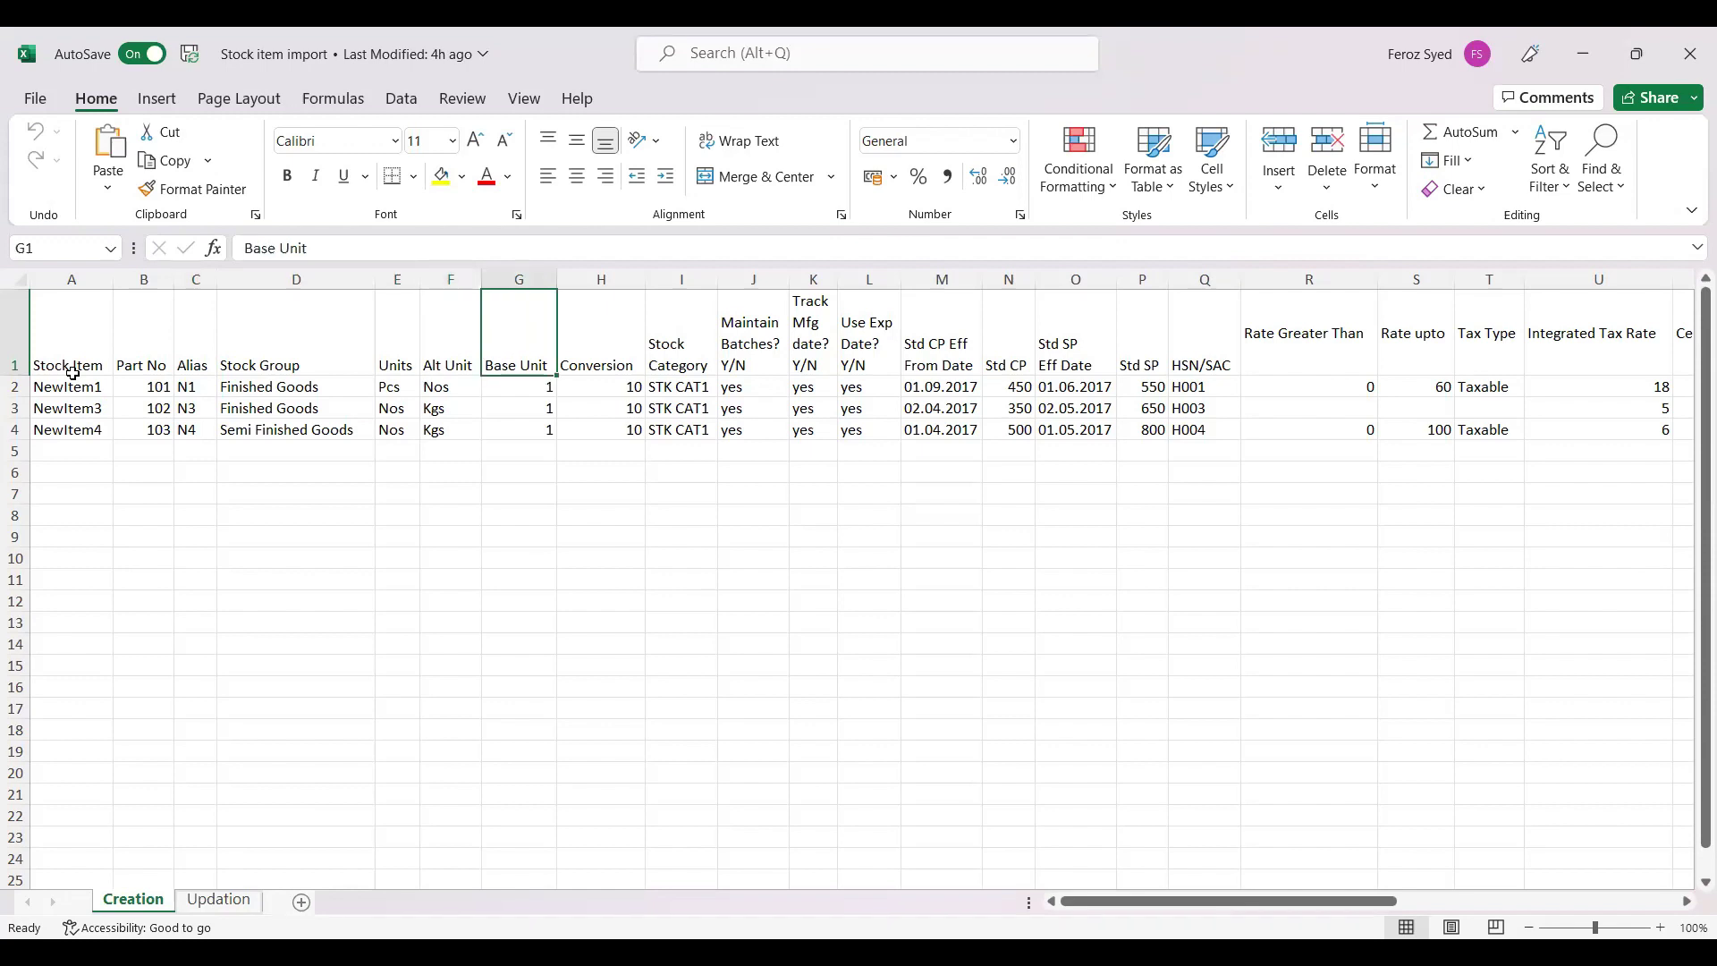
key("Right")
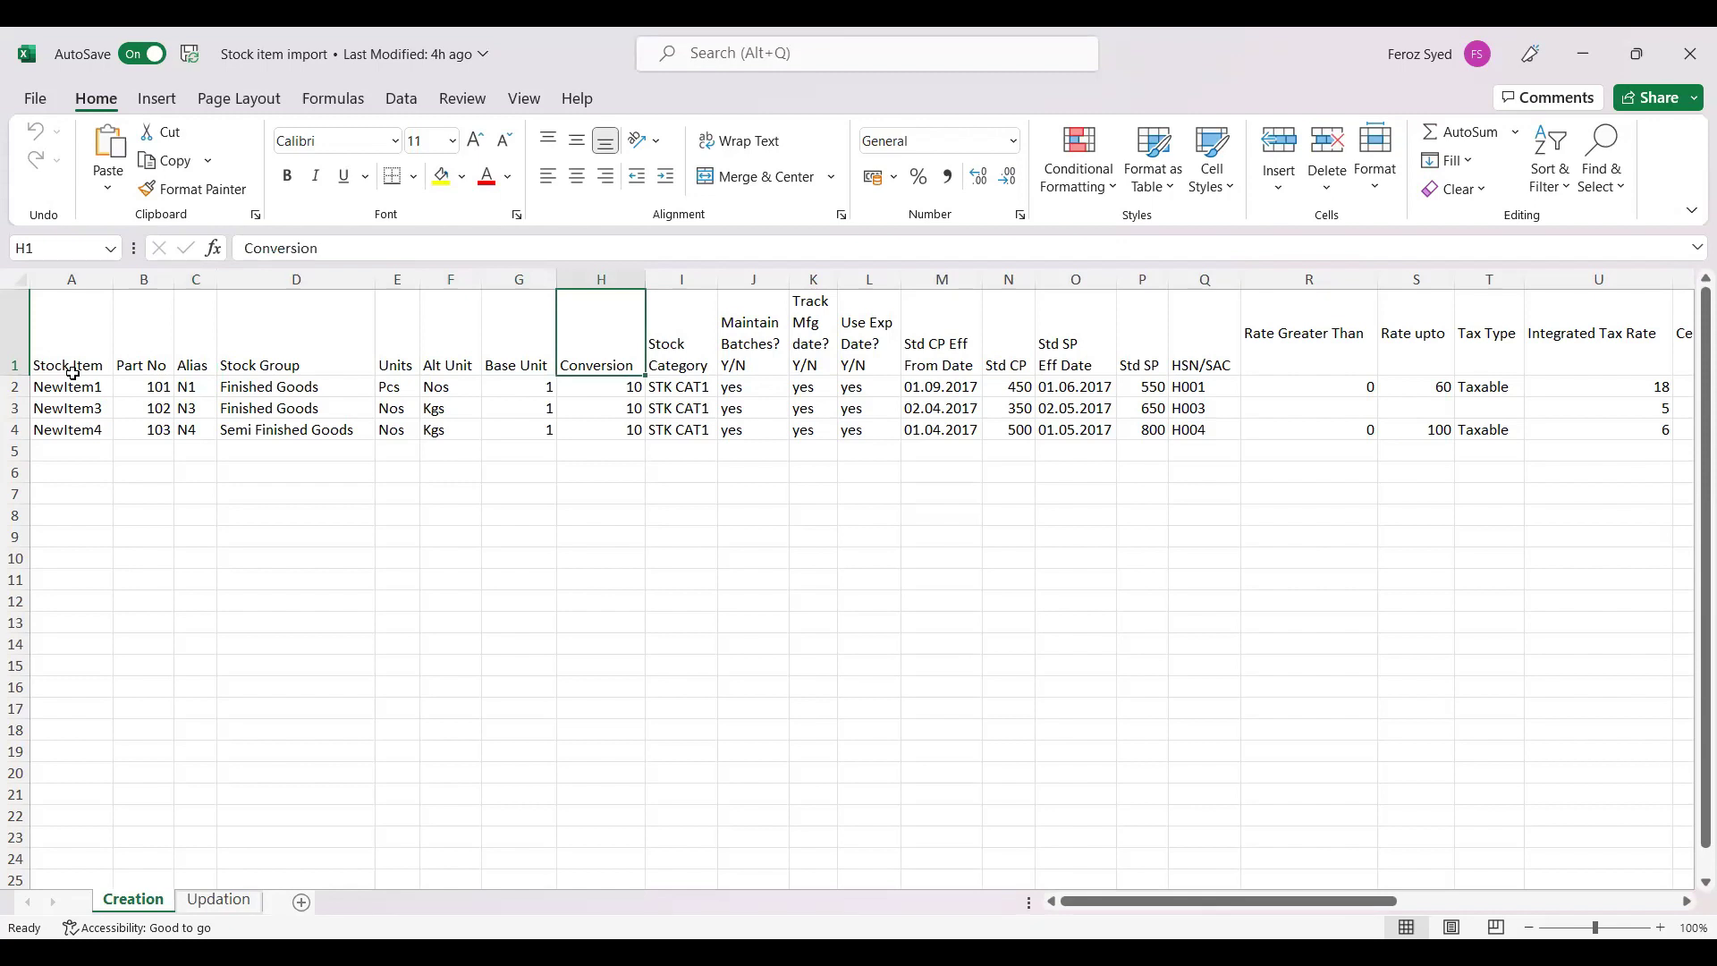
key("Right")
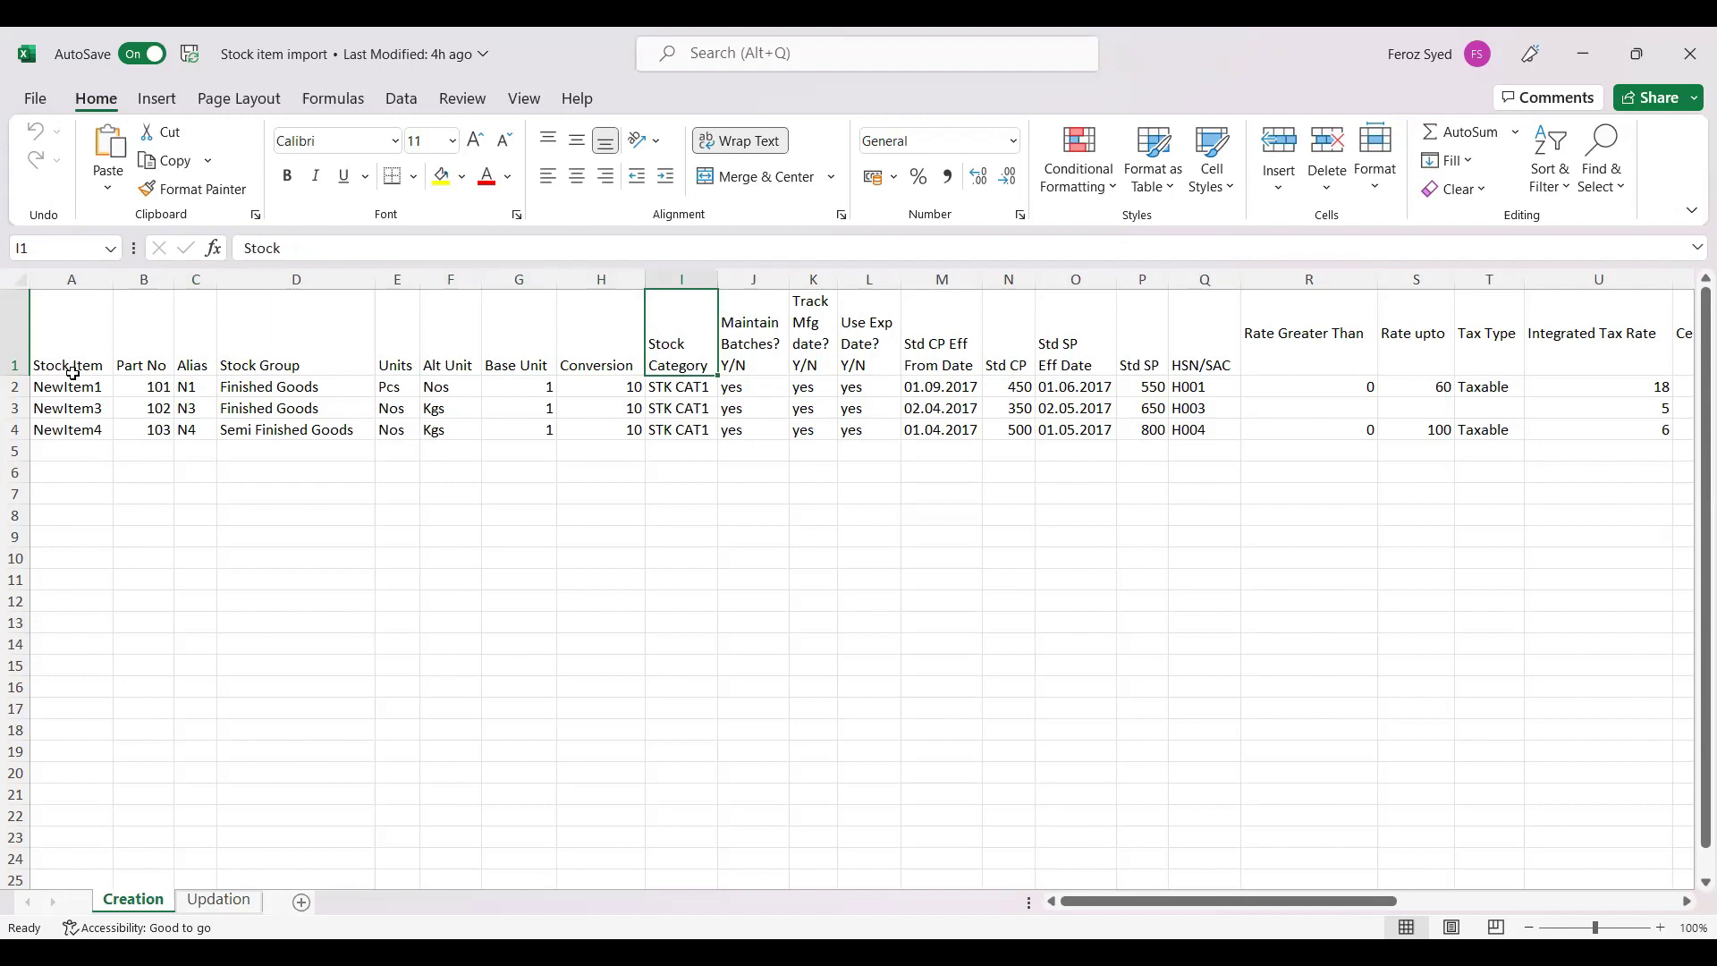
Step: Review the batch, manufacturing and expiry date options, the standard cost and selling price columns, and the HSN/SAC column
key("Right")
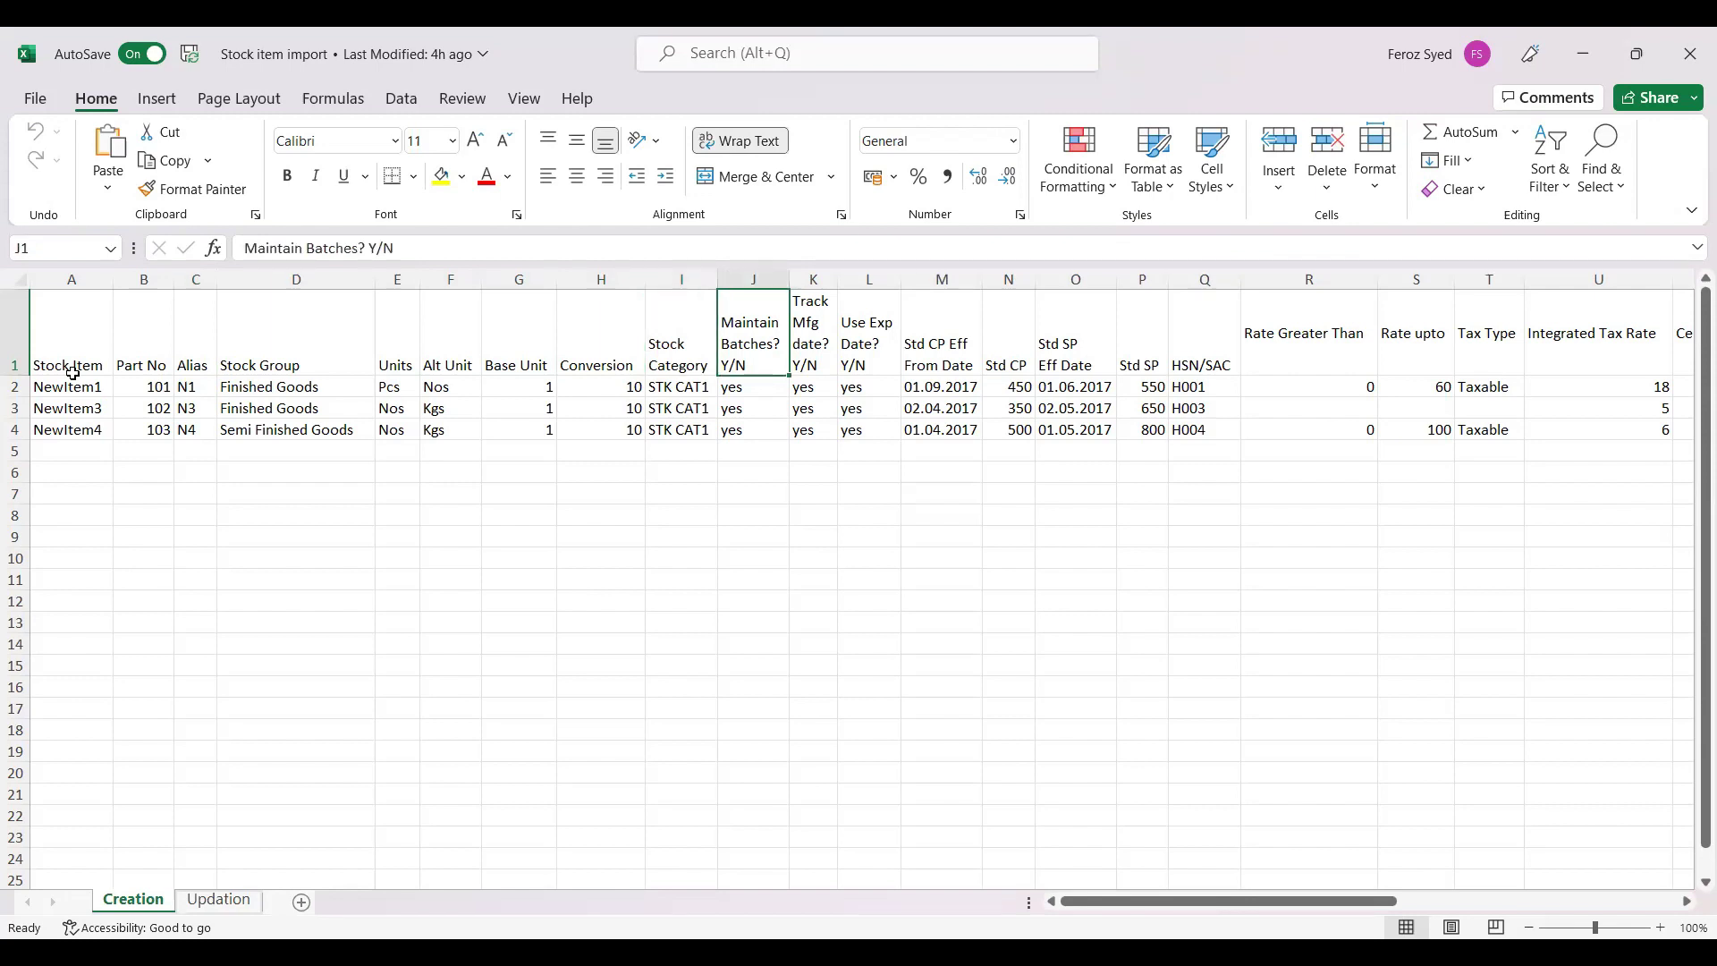
key("Right")
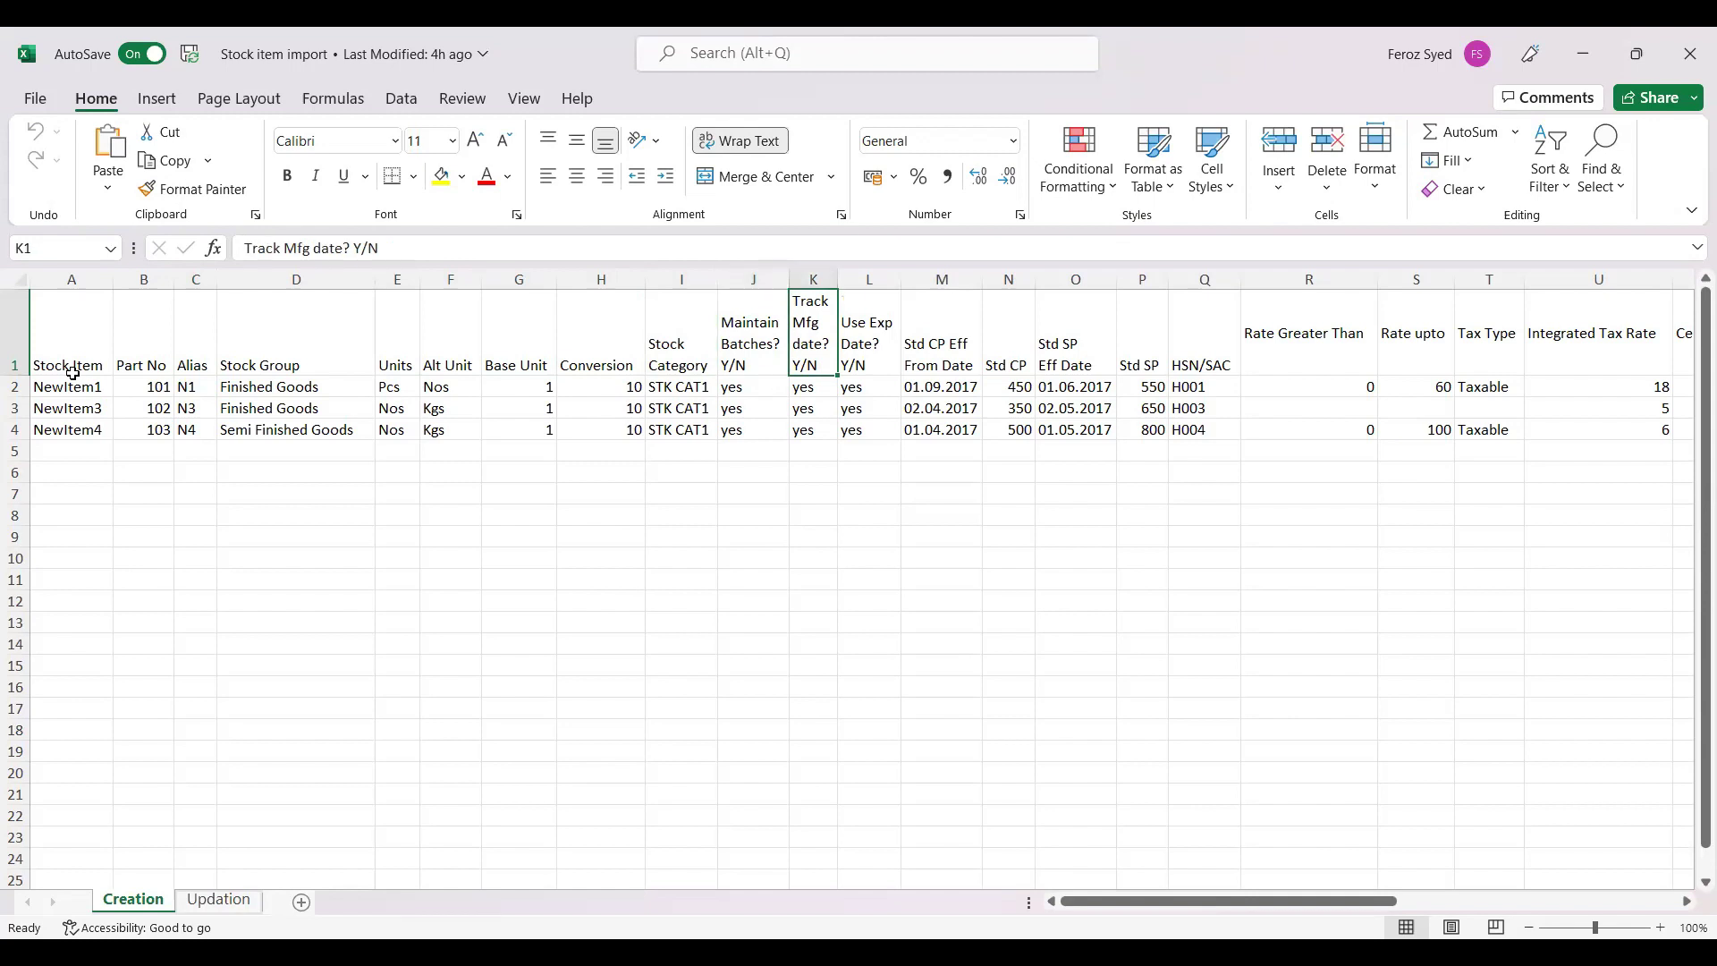
key("Right")
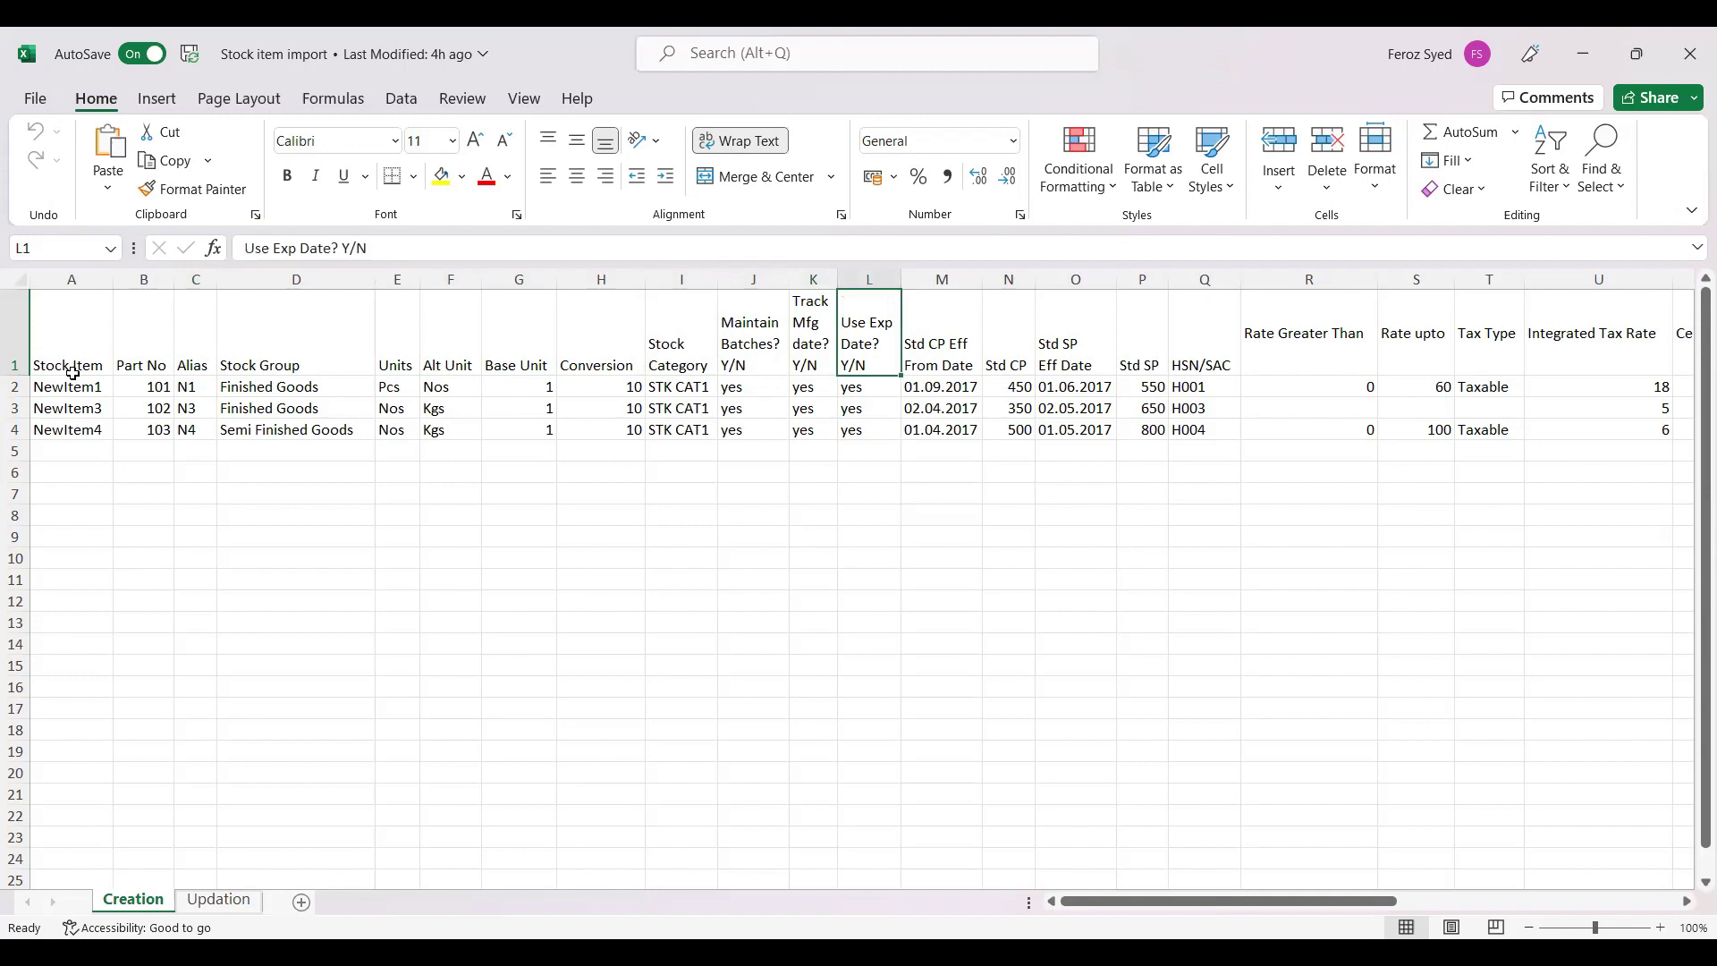
key("Right")
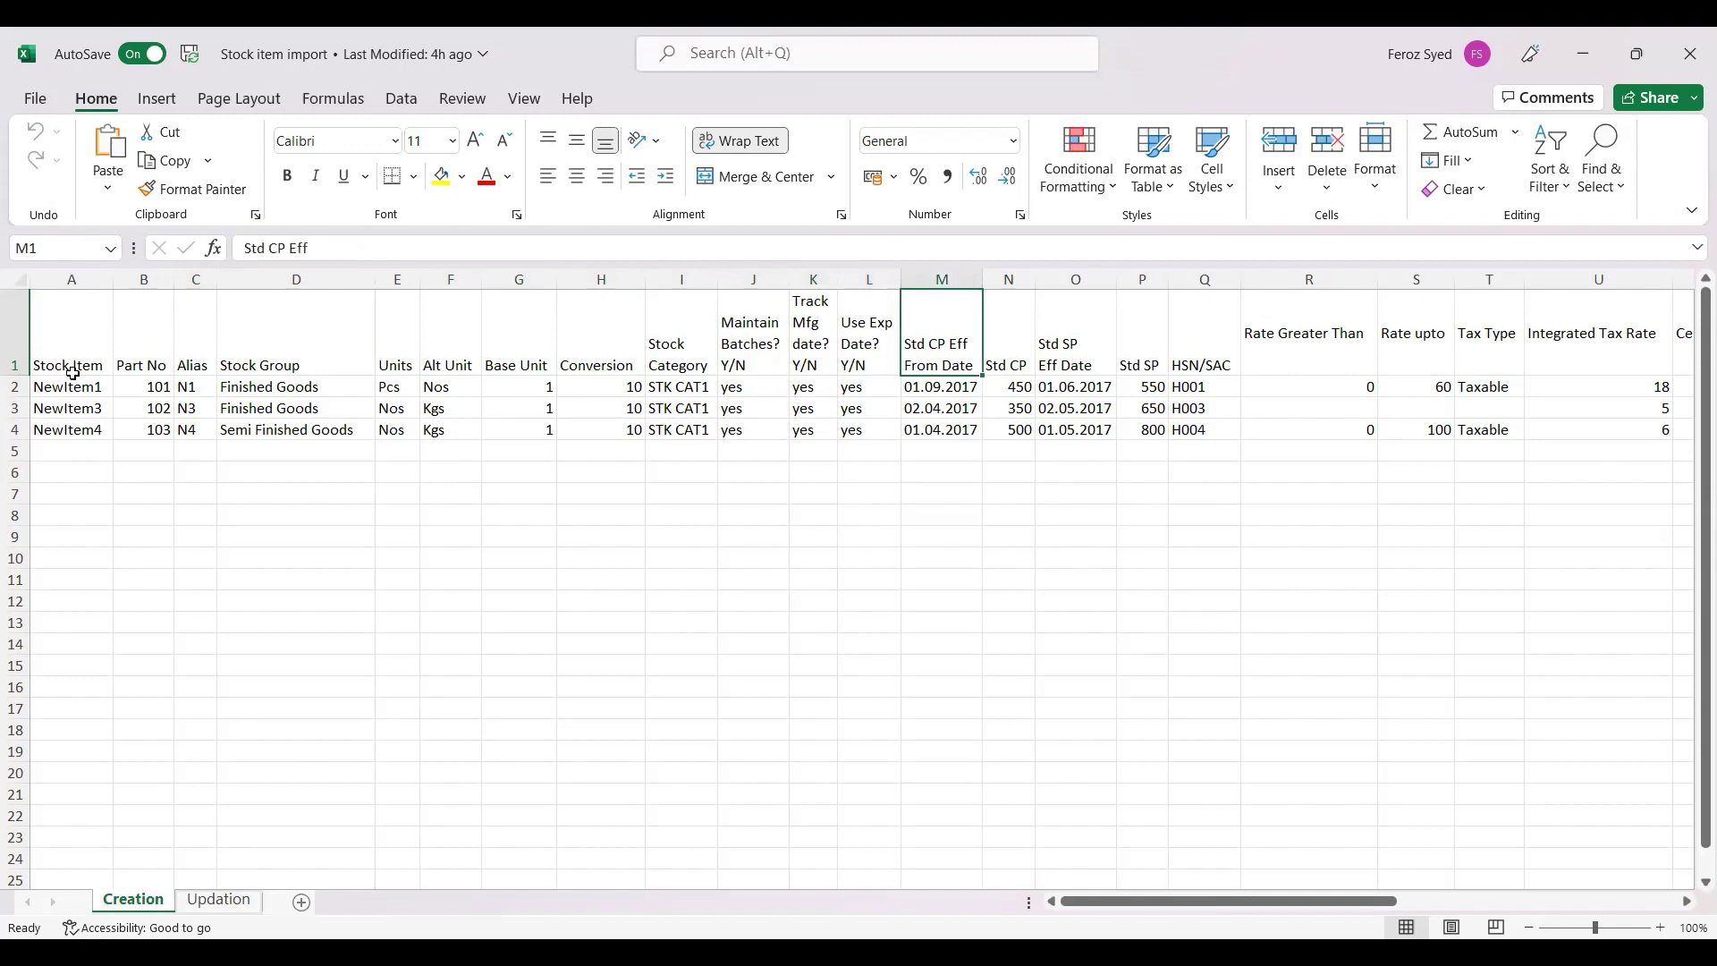
key("Right")
key("Right")
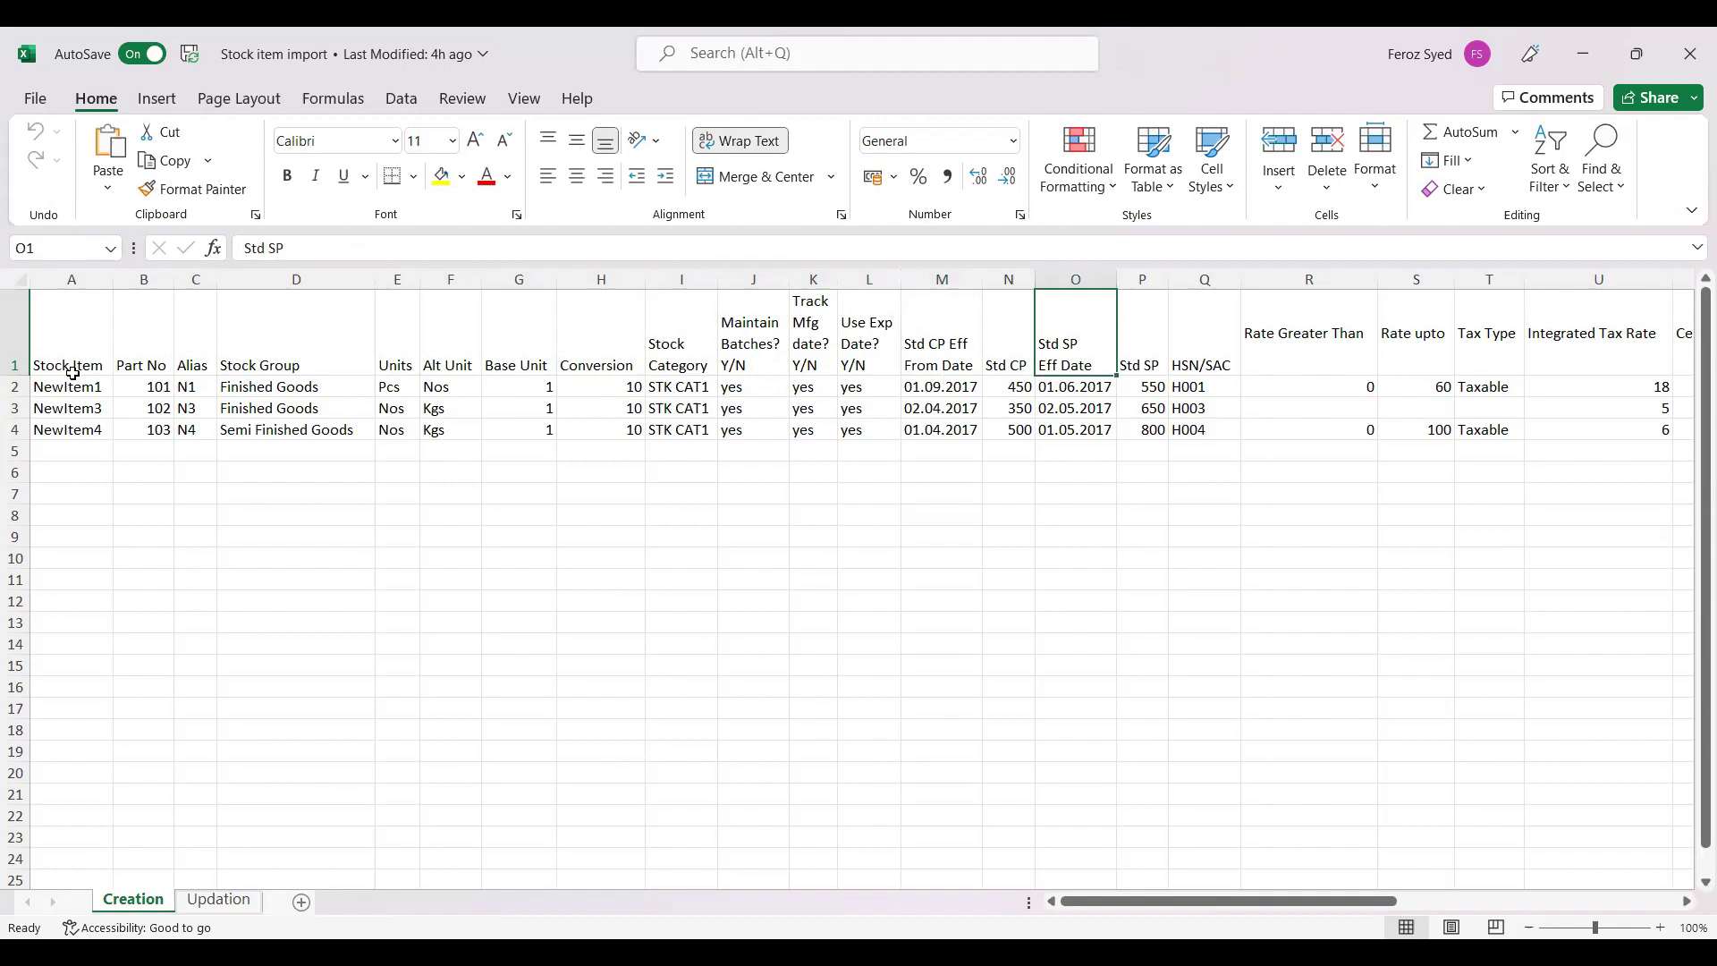
key("Right")
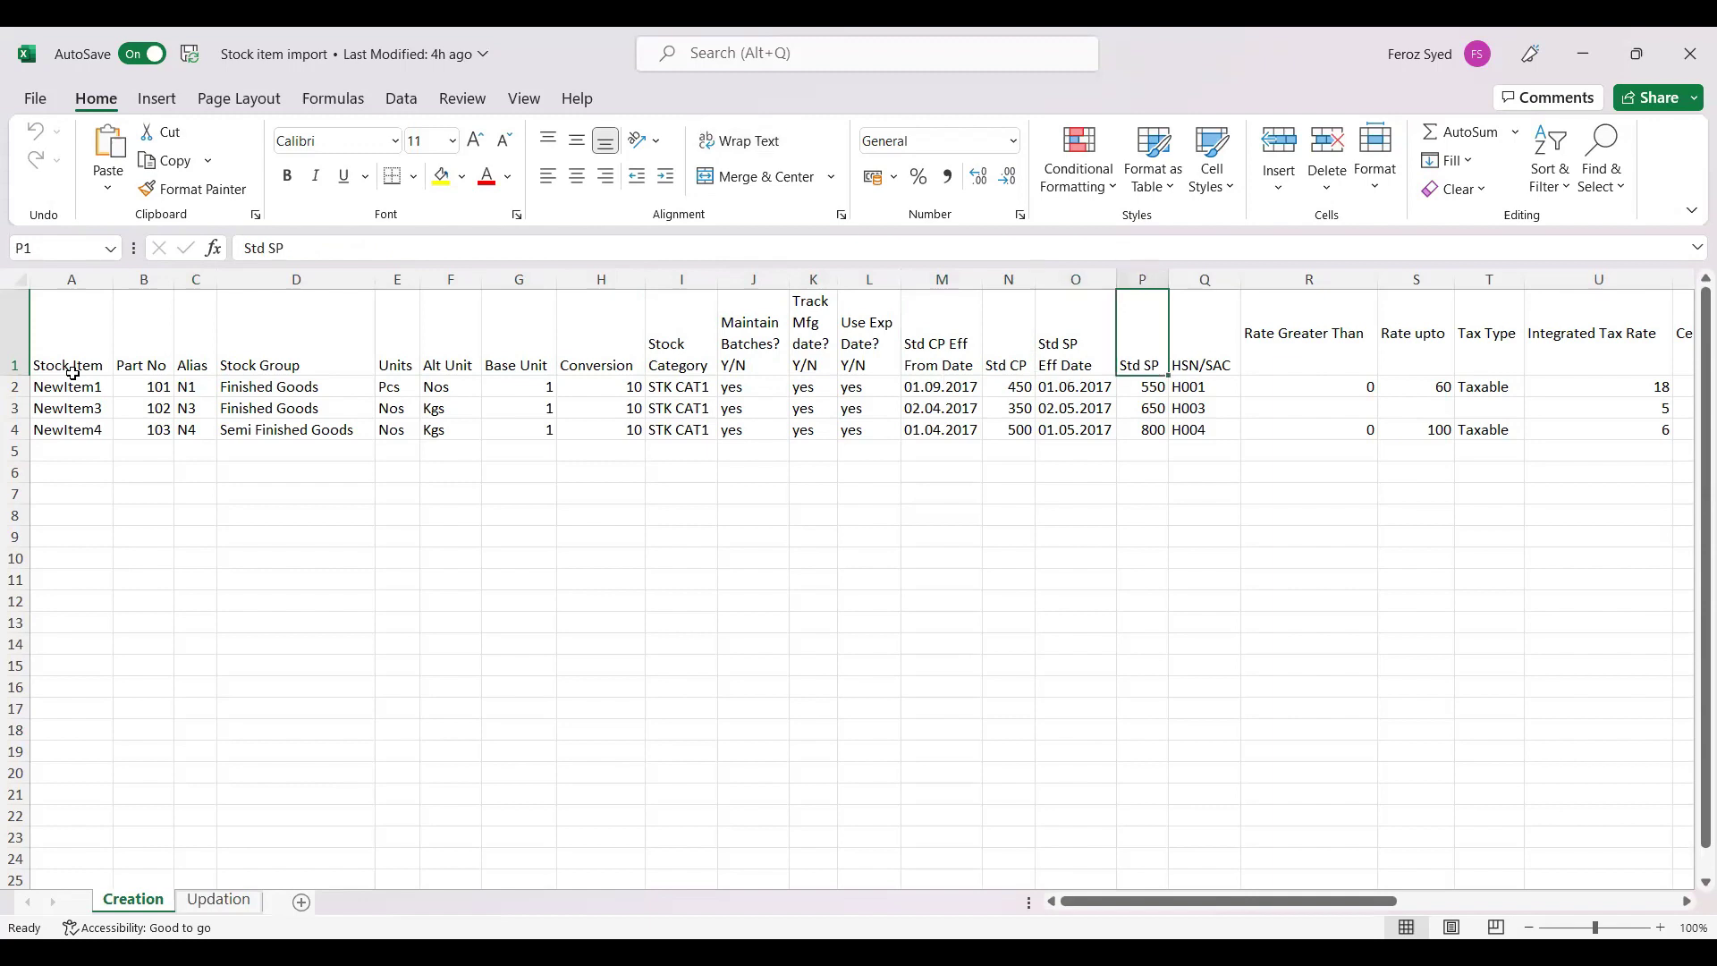
key("Right")
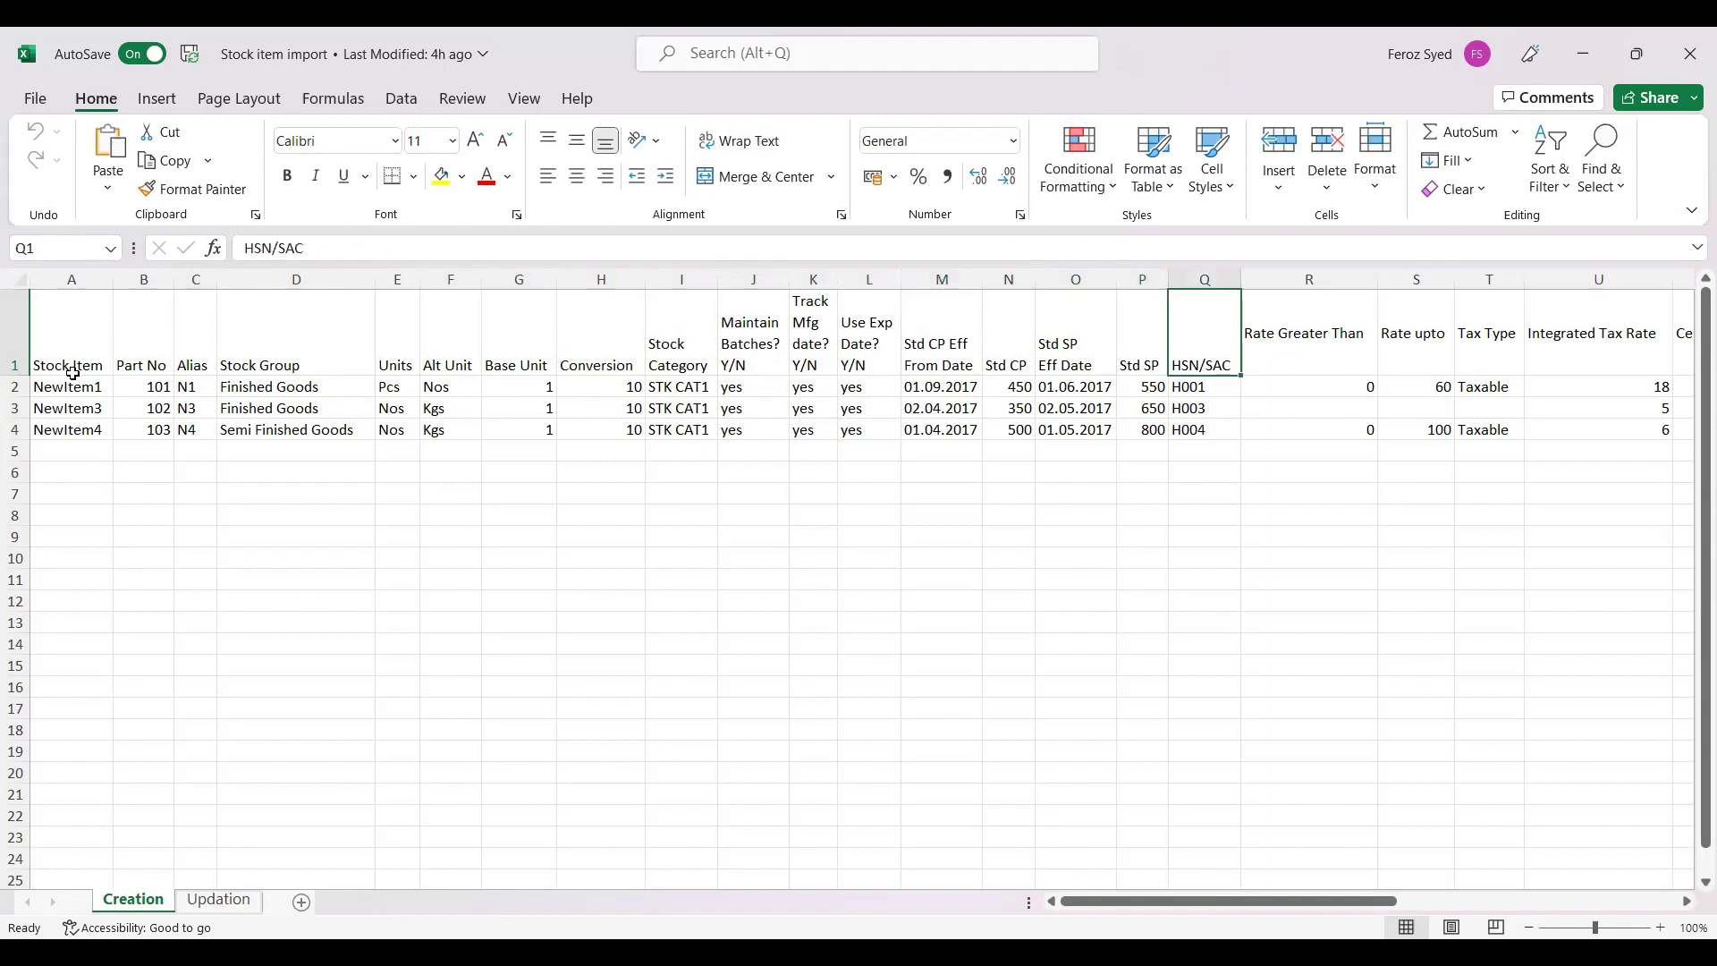
Step: Review the GST columns from Rate Greater Than through the integrated, central and state tax rates to Cess Rate
key("Right")
key("Right")
key("Right")
key("Right")
key("Right")
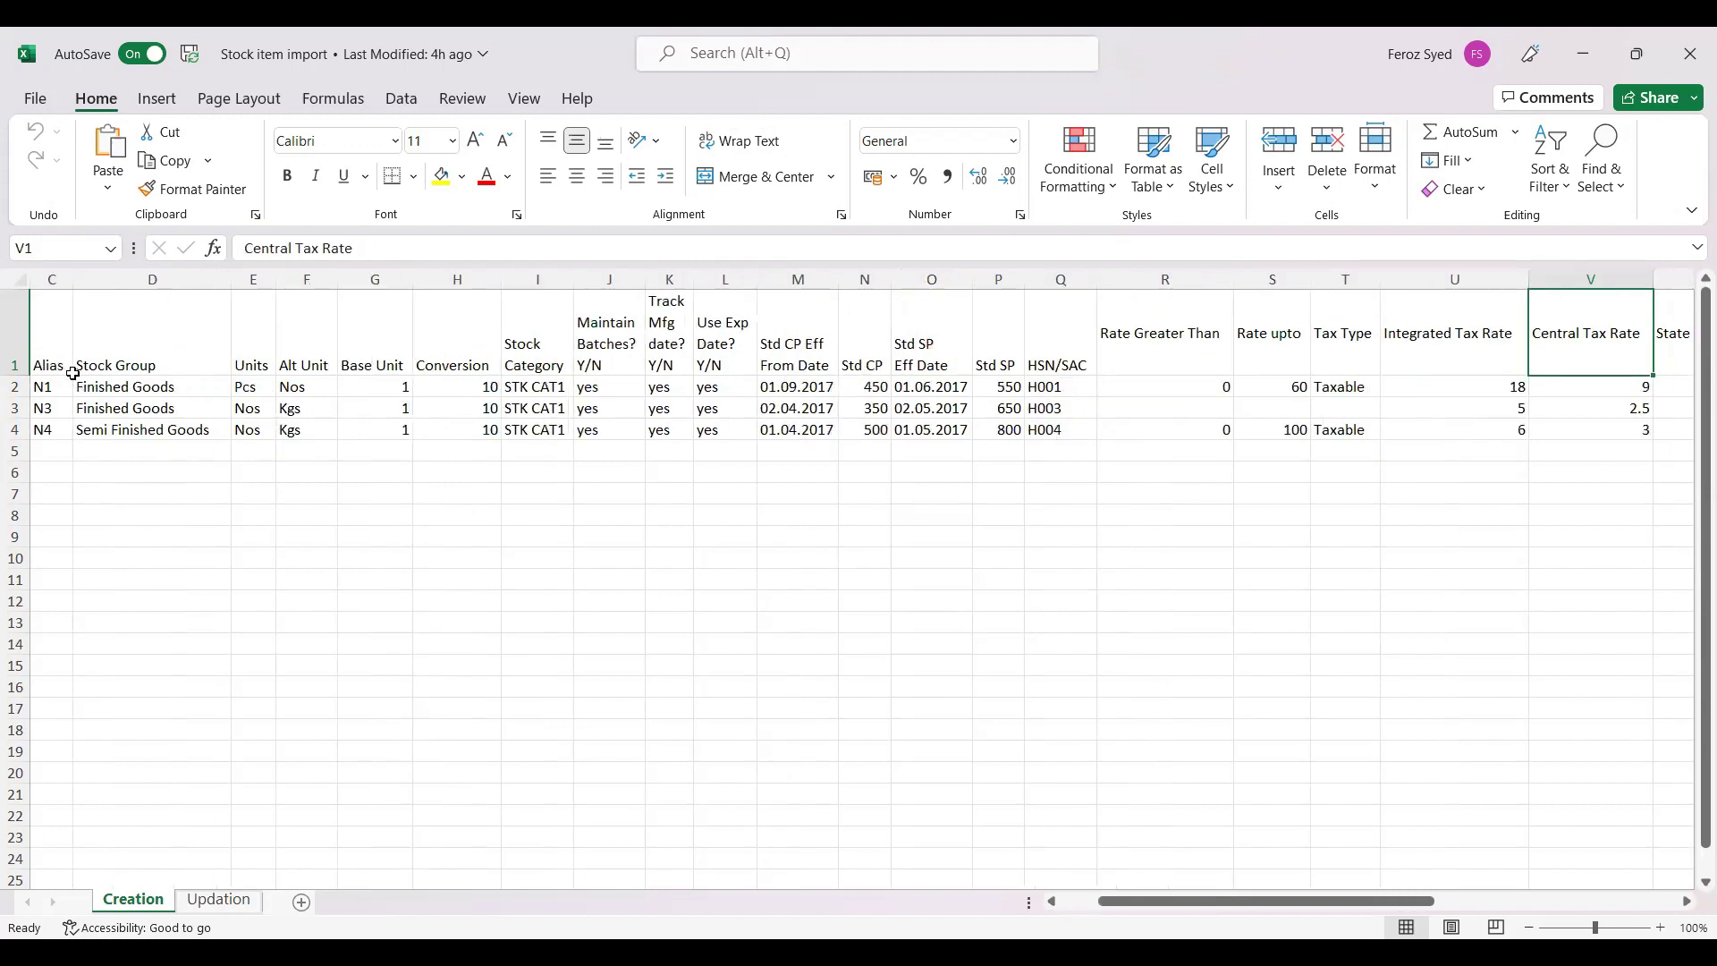
key("Right")
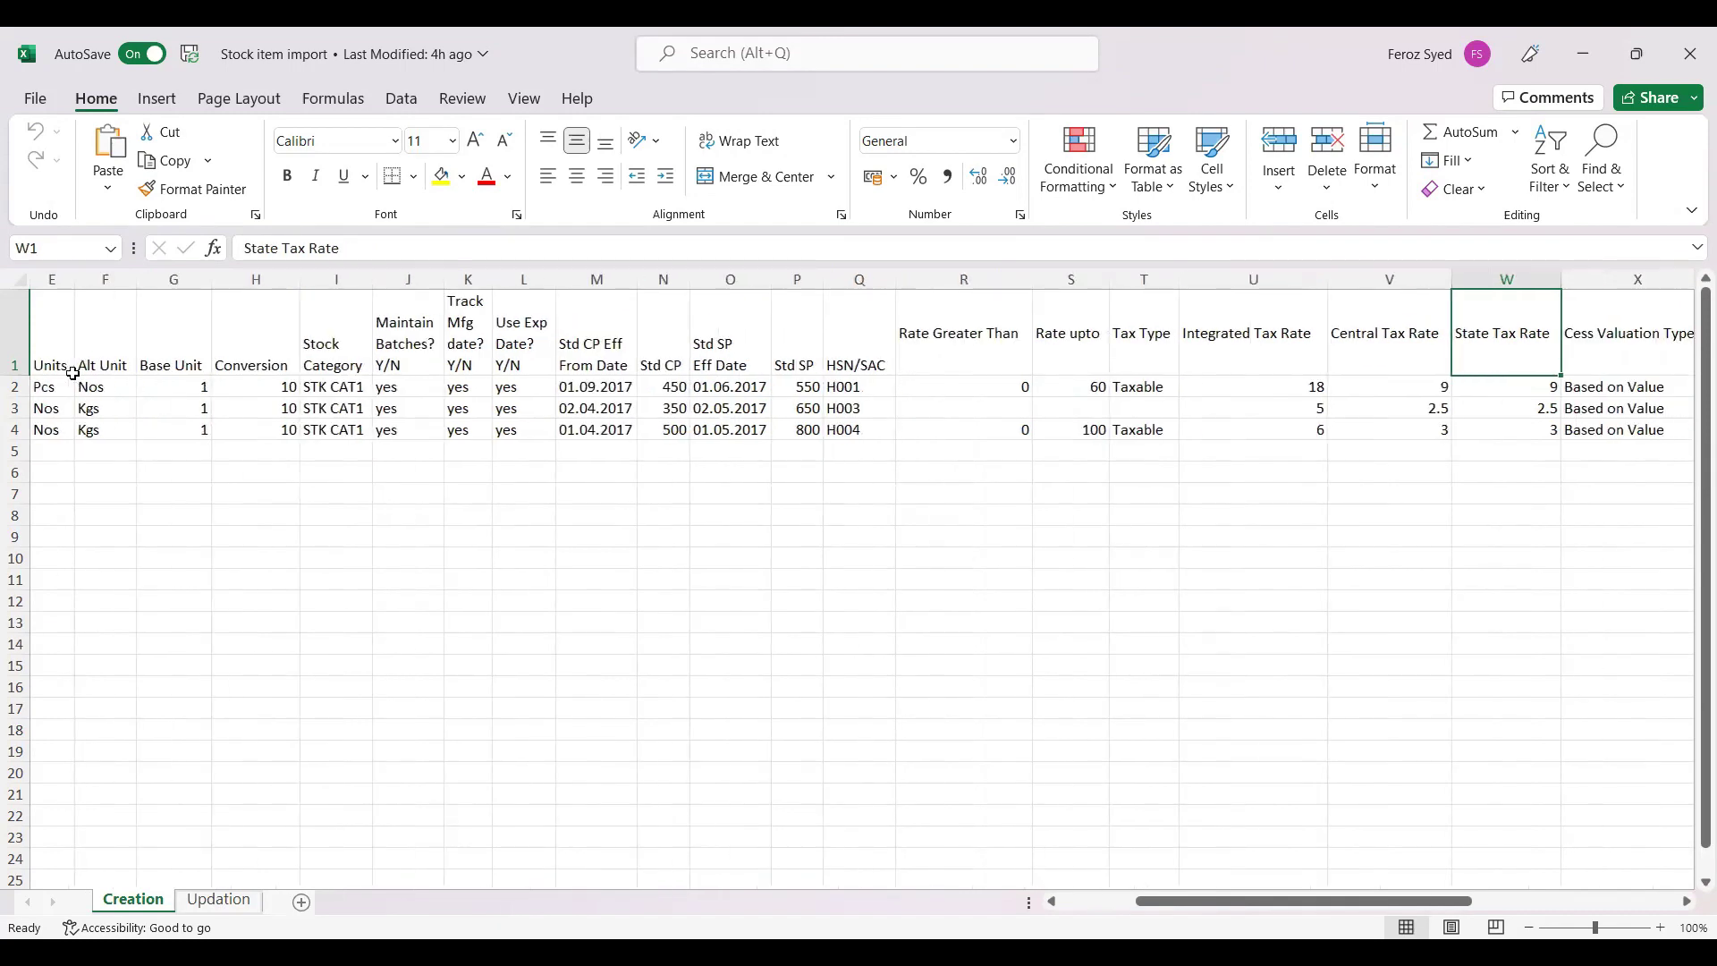
key("Right")
key("Right")
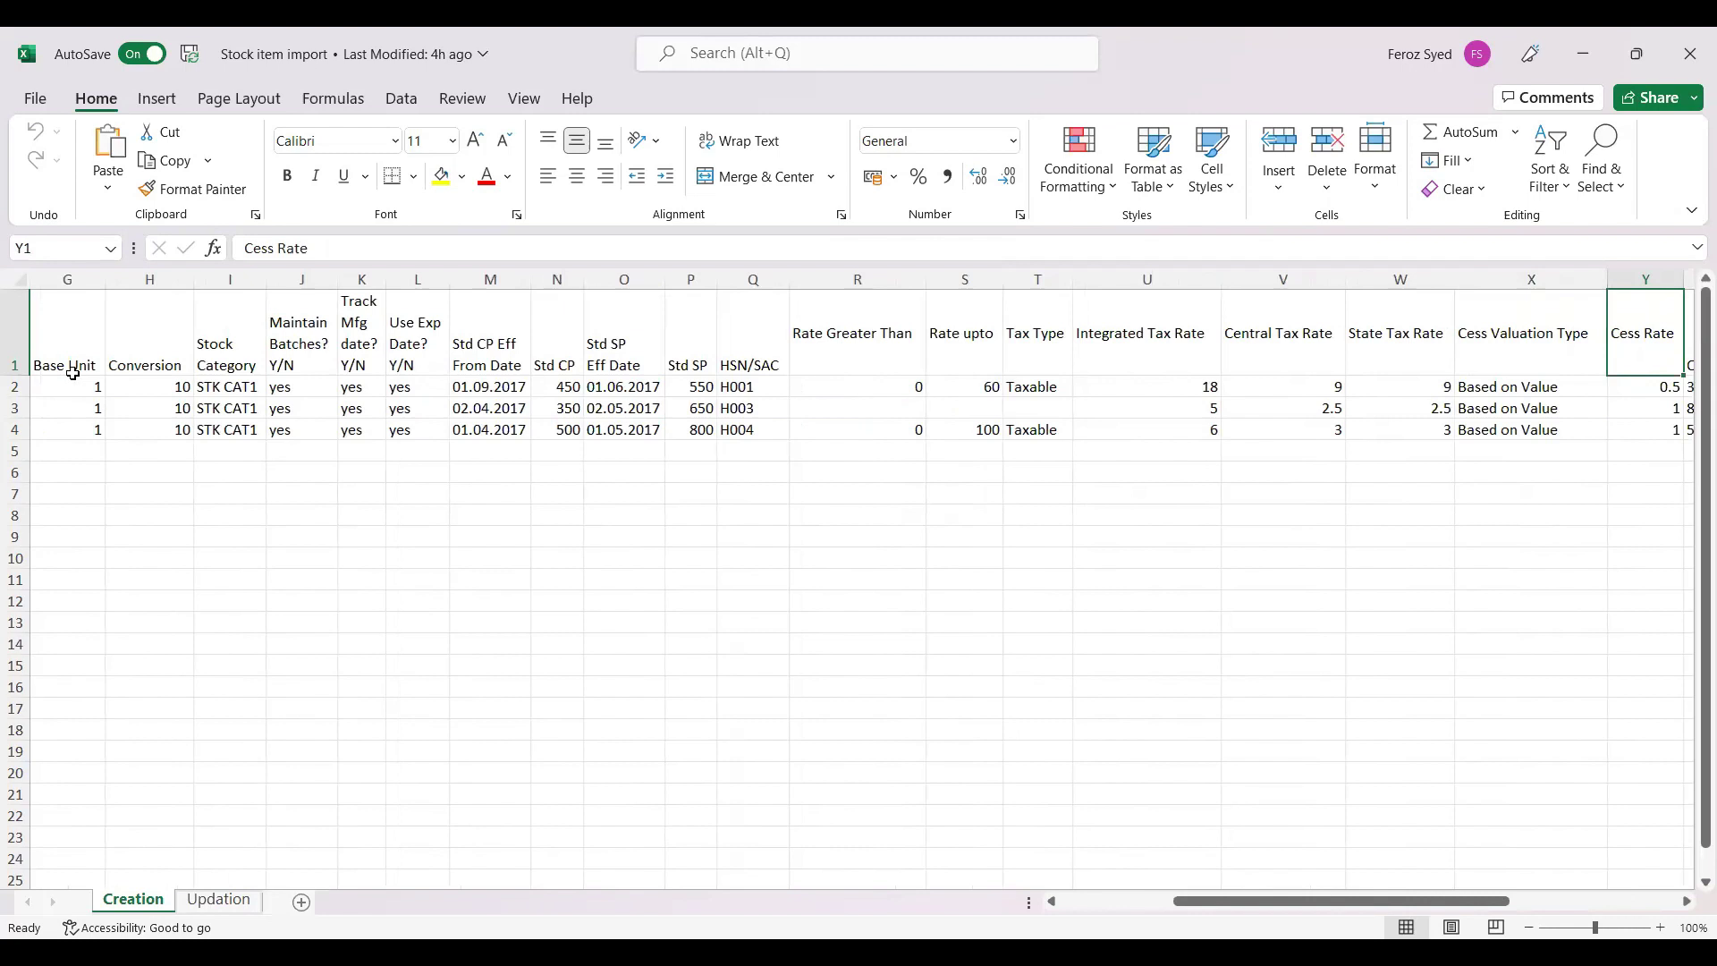
Step: Examine the first item's opening balance, godown, batch number, manufacturing date and expiry date cells
key("Down")
key("Right")
key("Right")
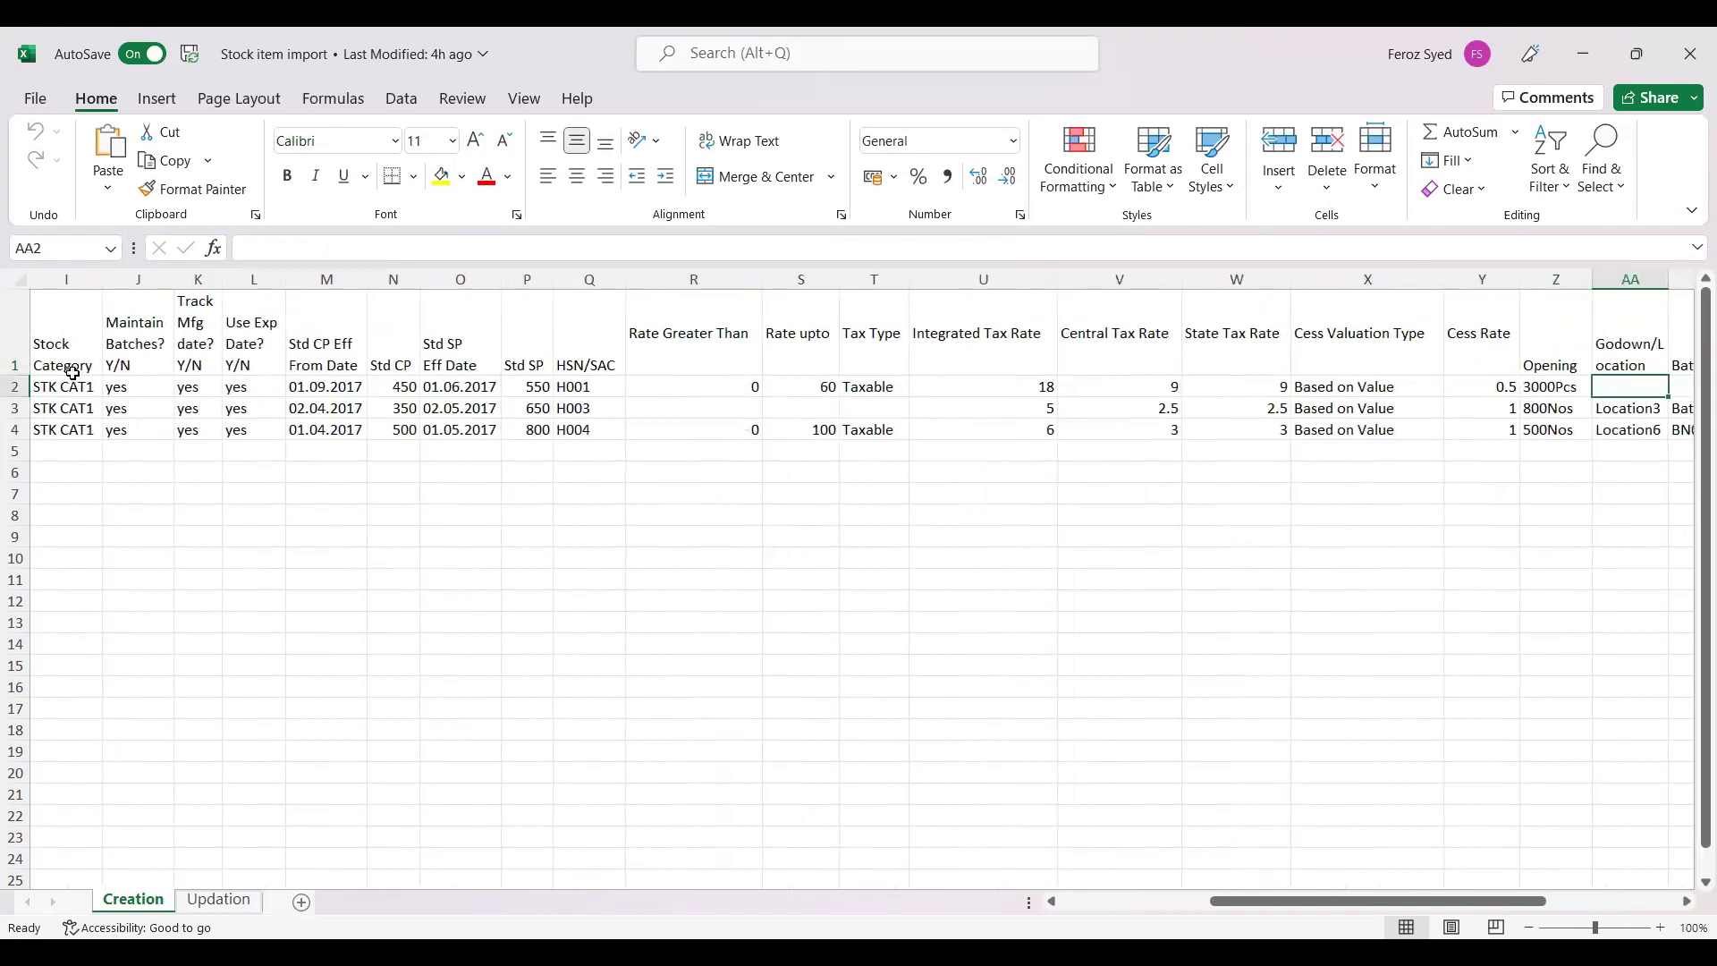
key("Left")
key("Left")
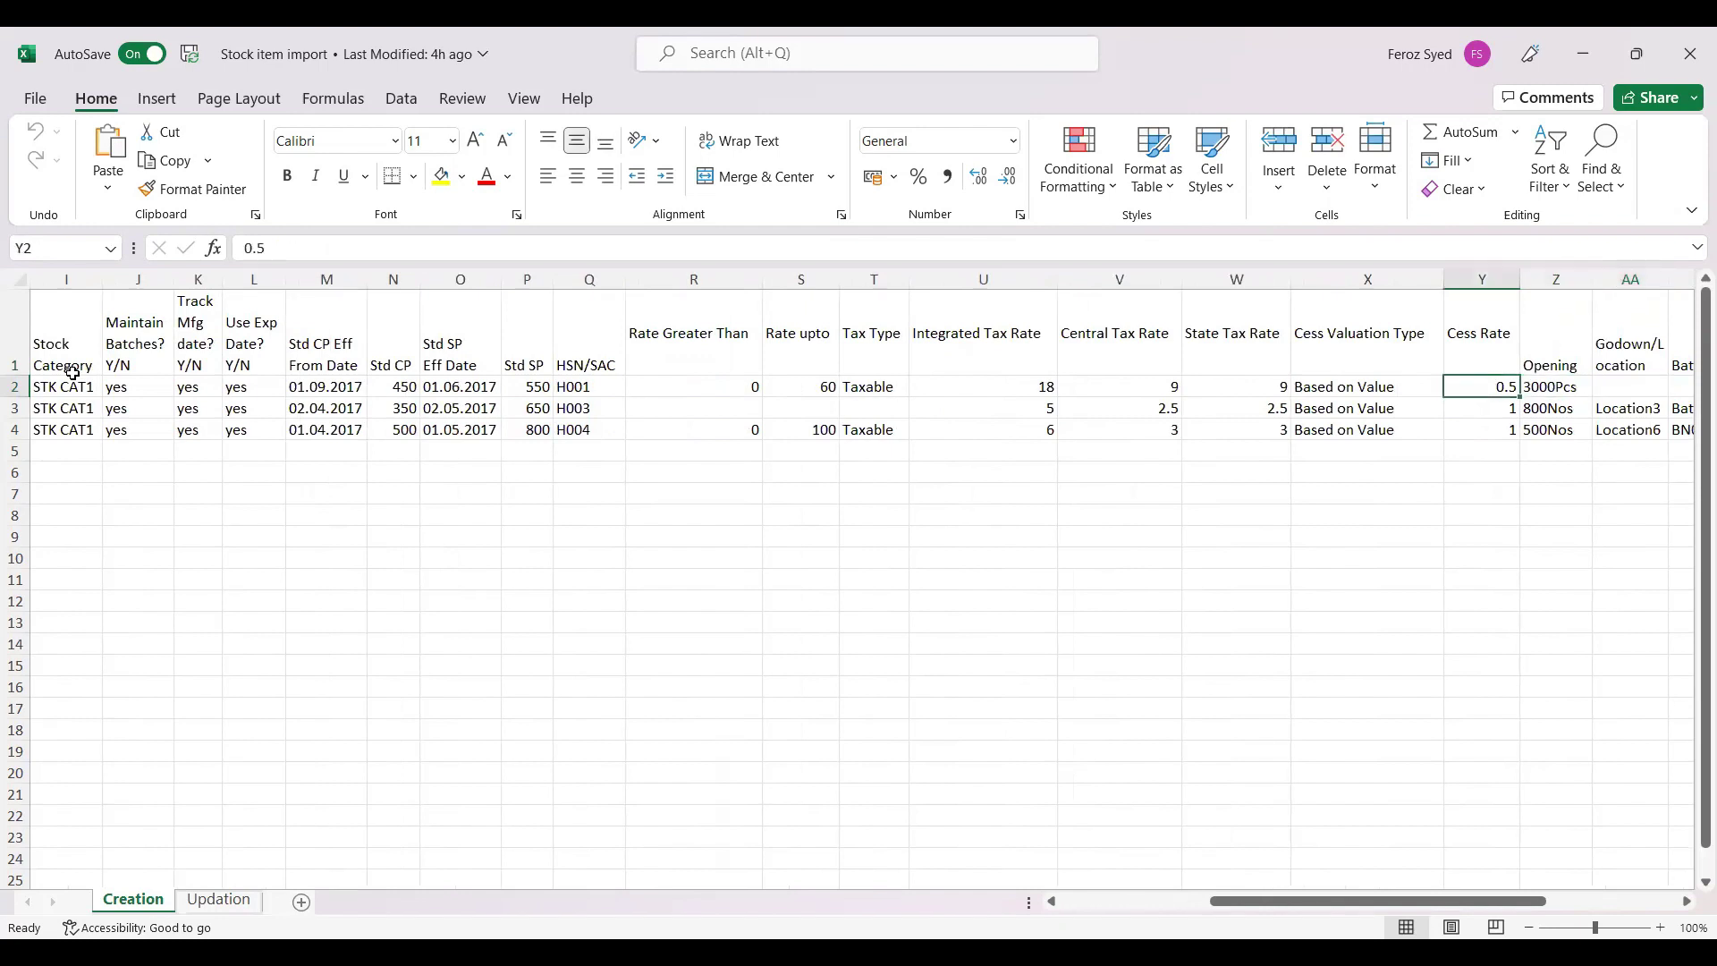
key("Right")
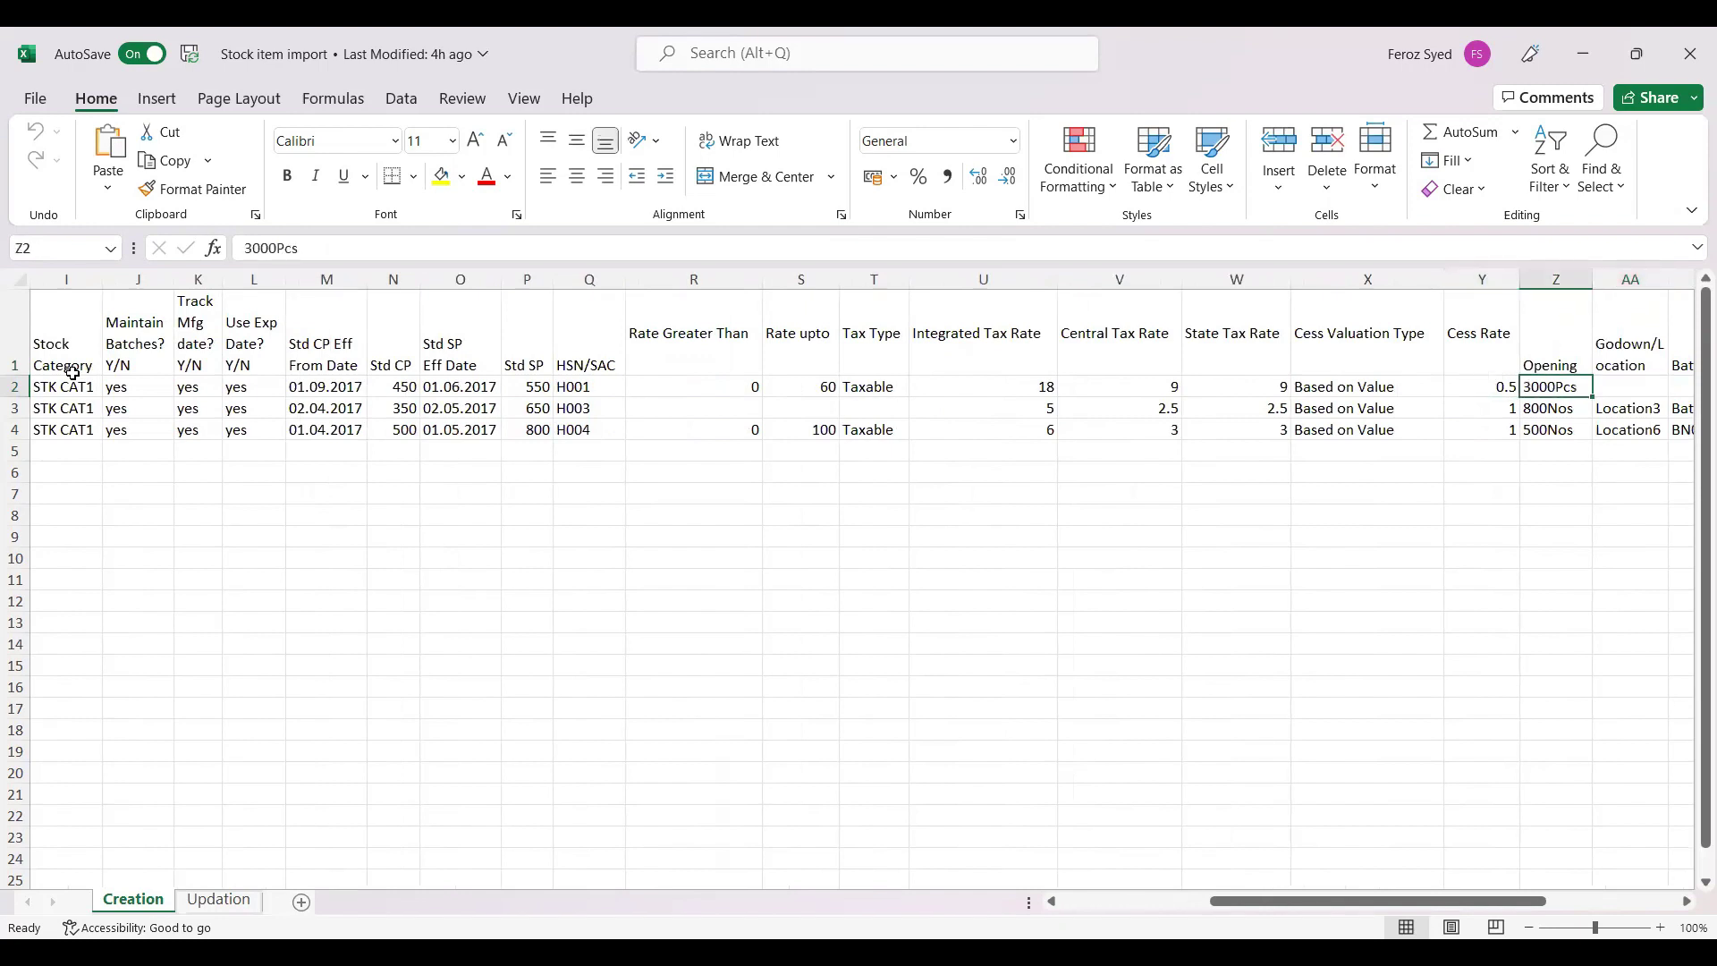
key("Right")
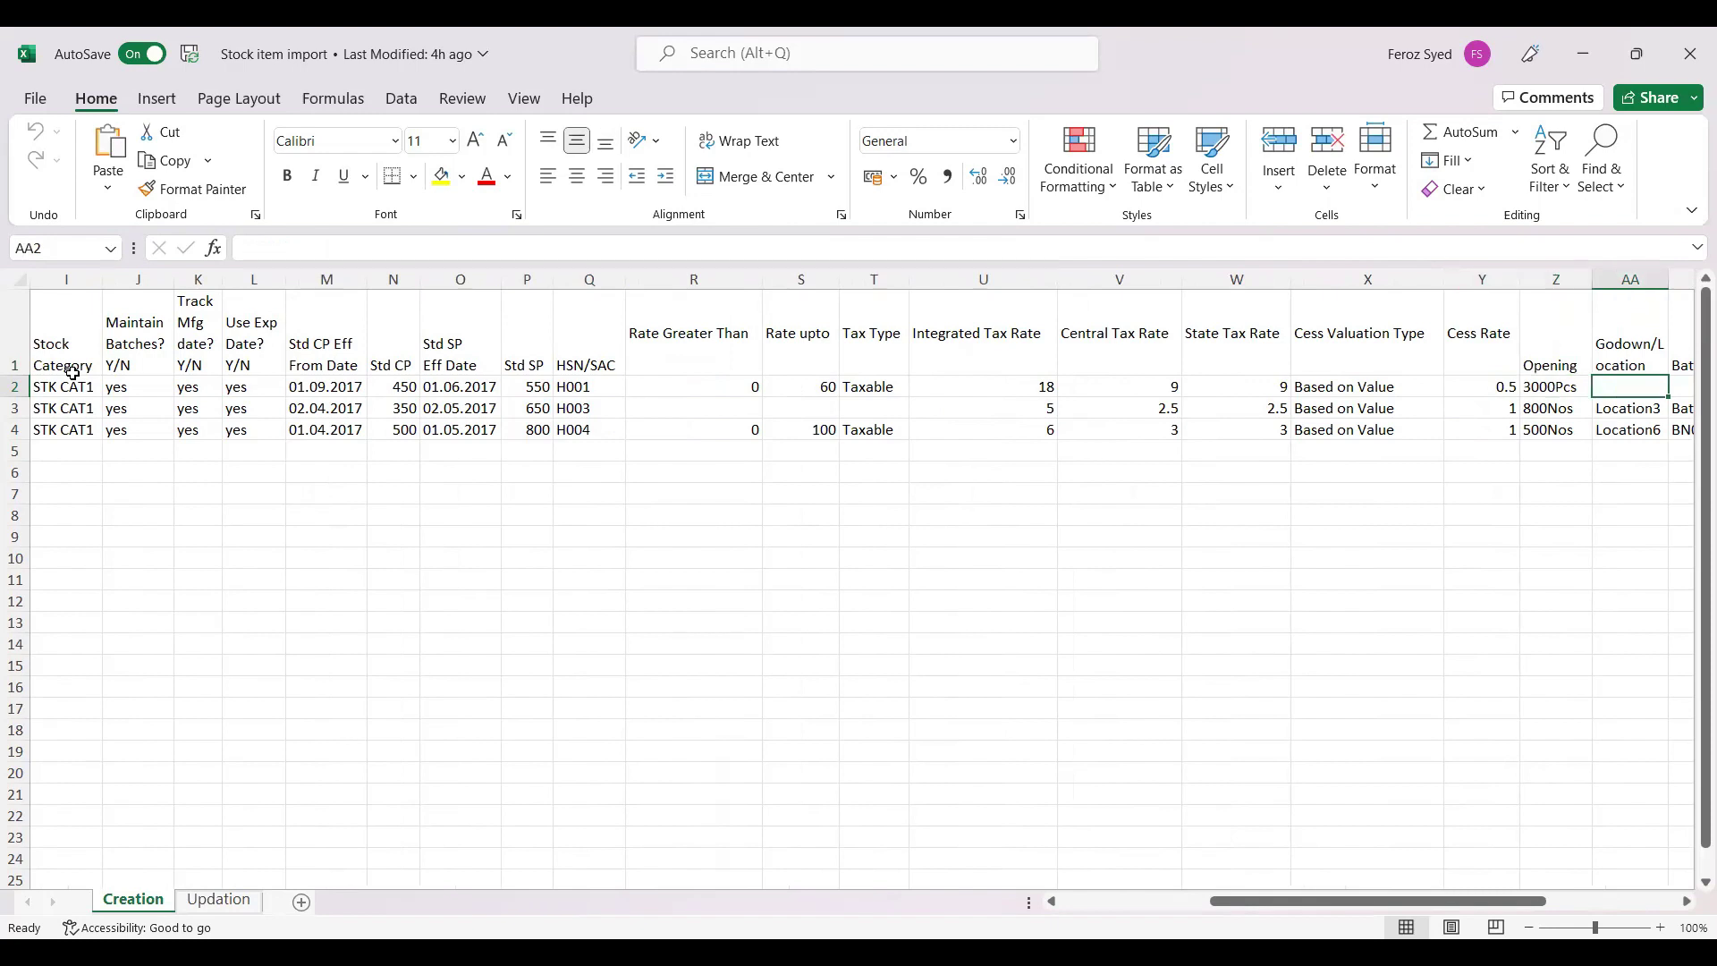
key("Right")
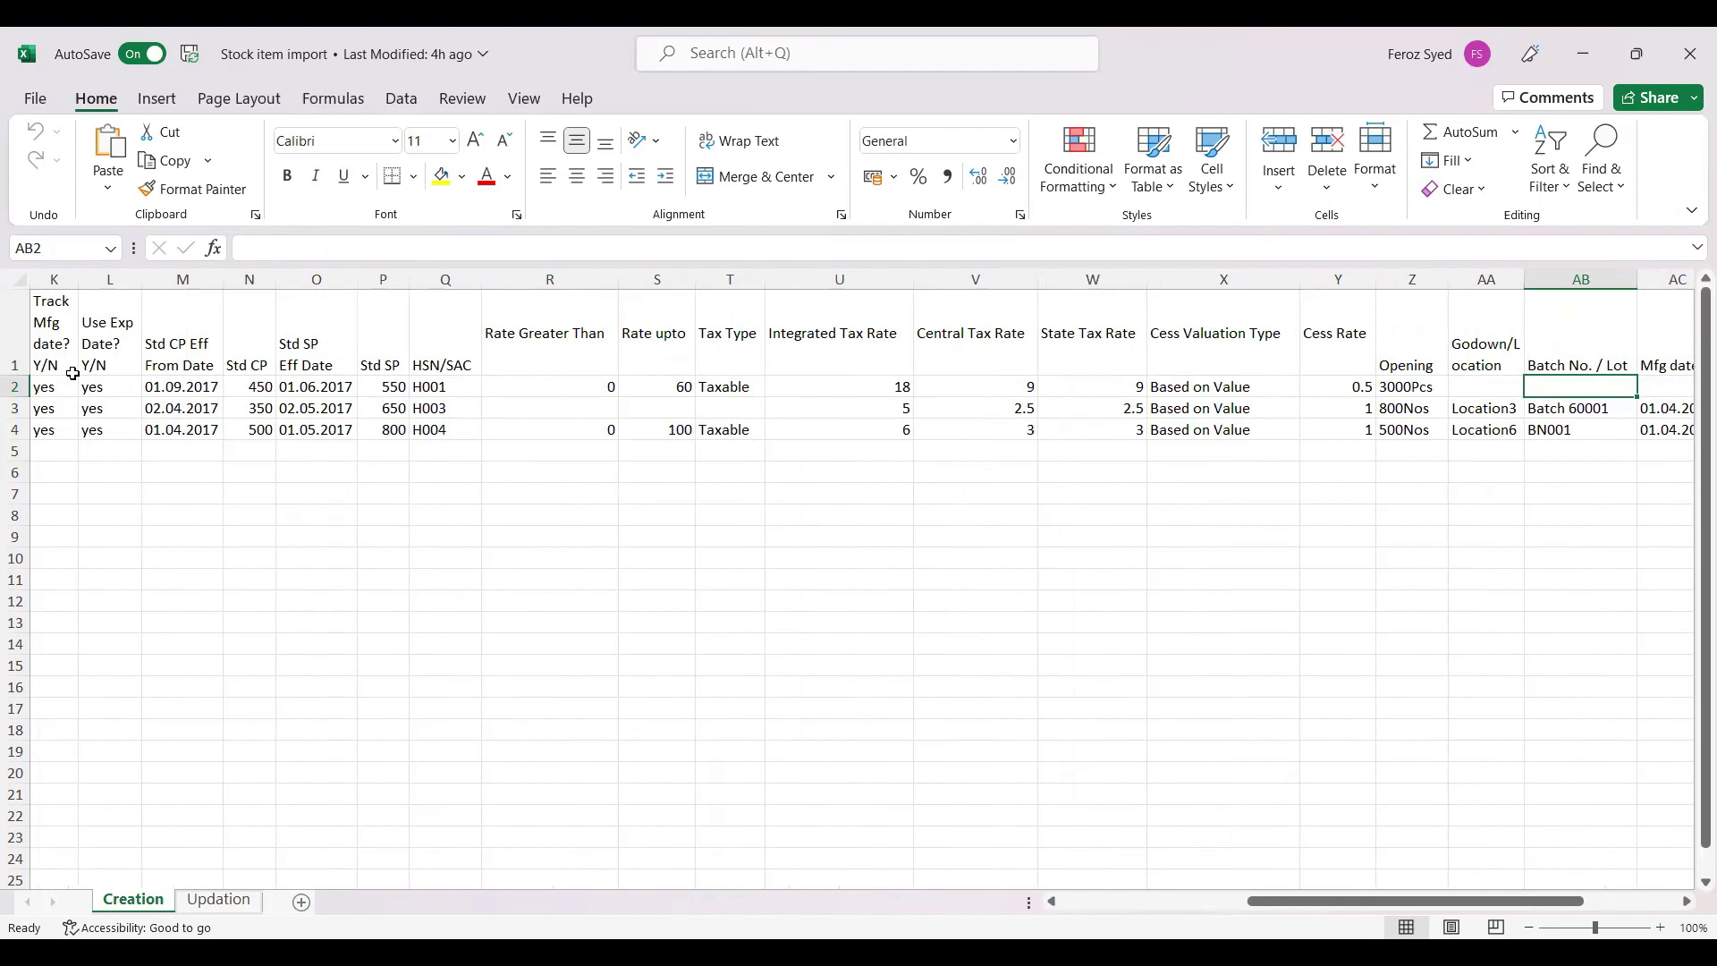
key("Left")
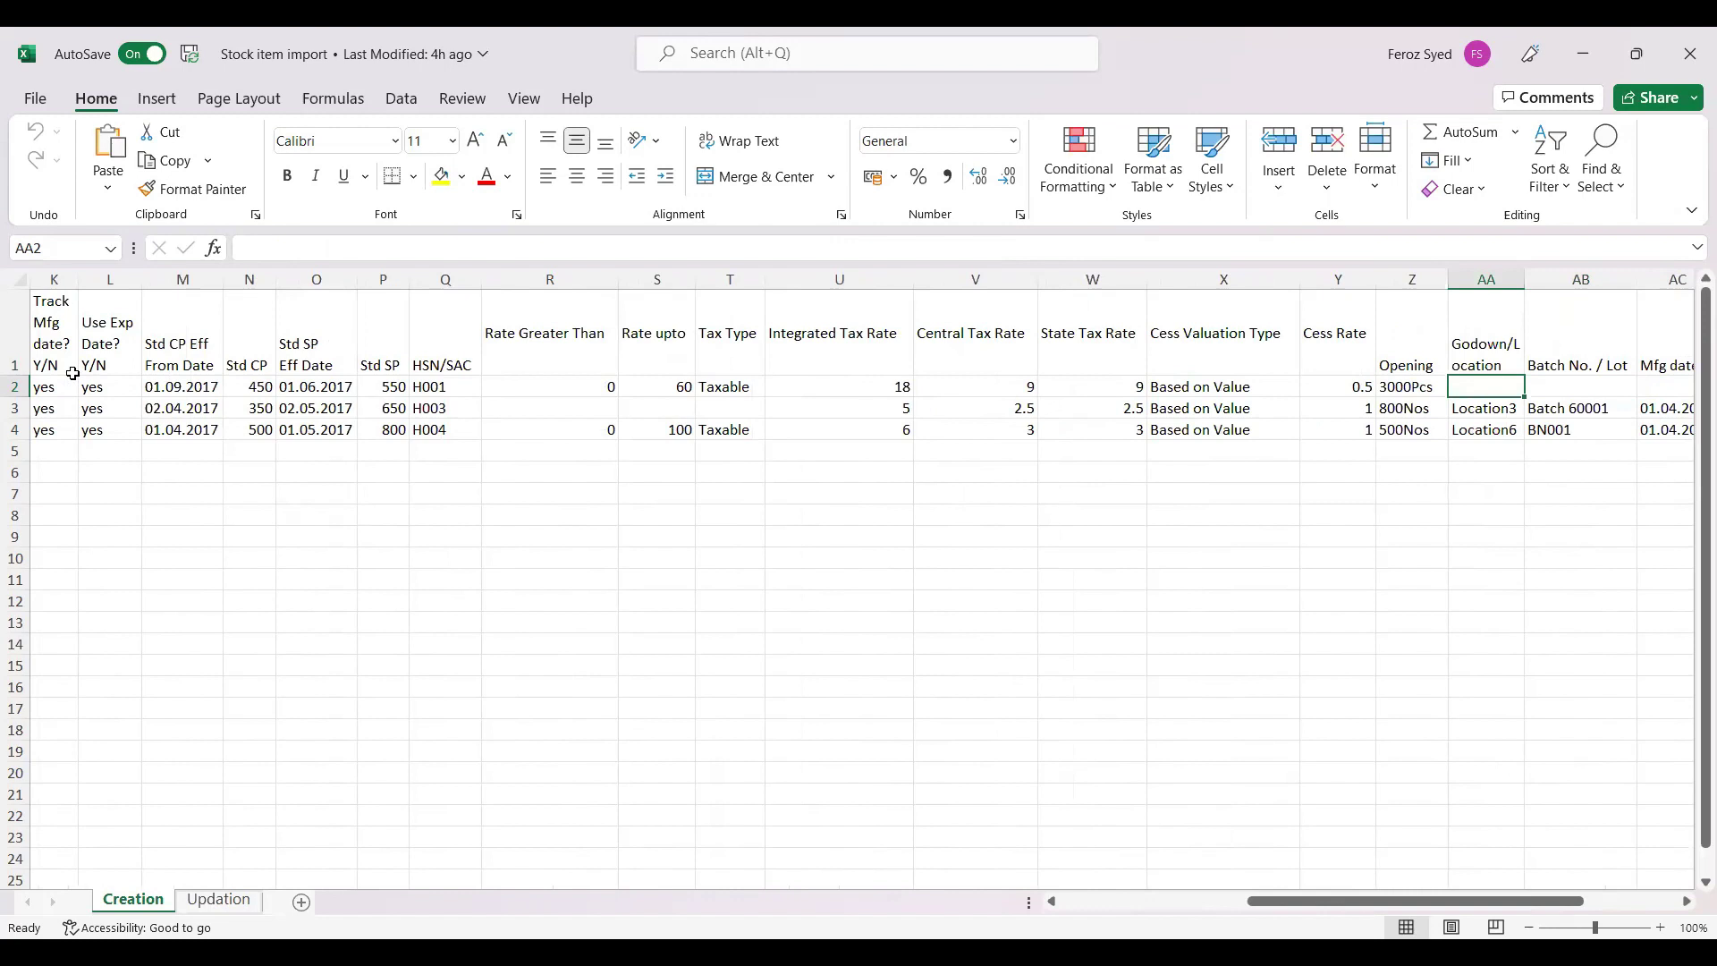
key("Right")
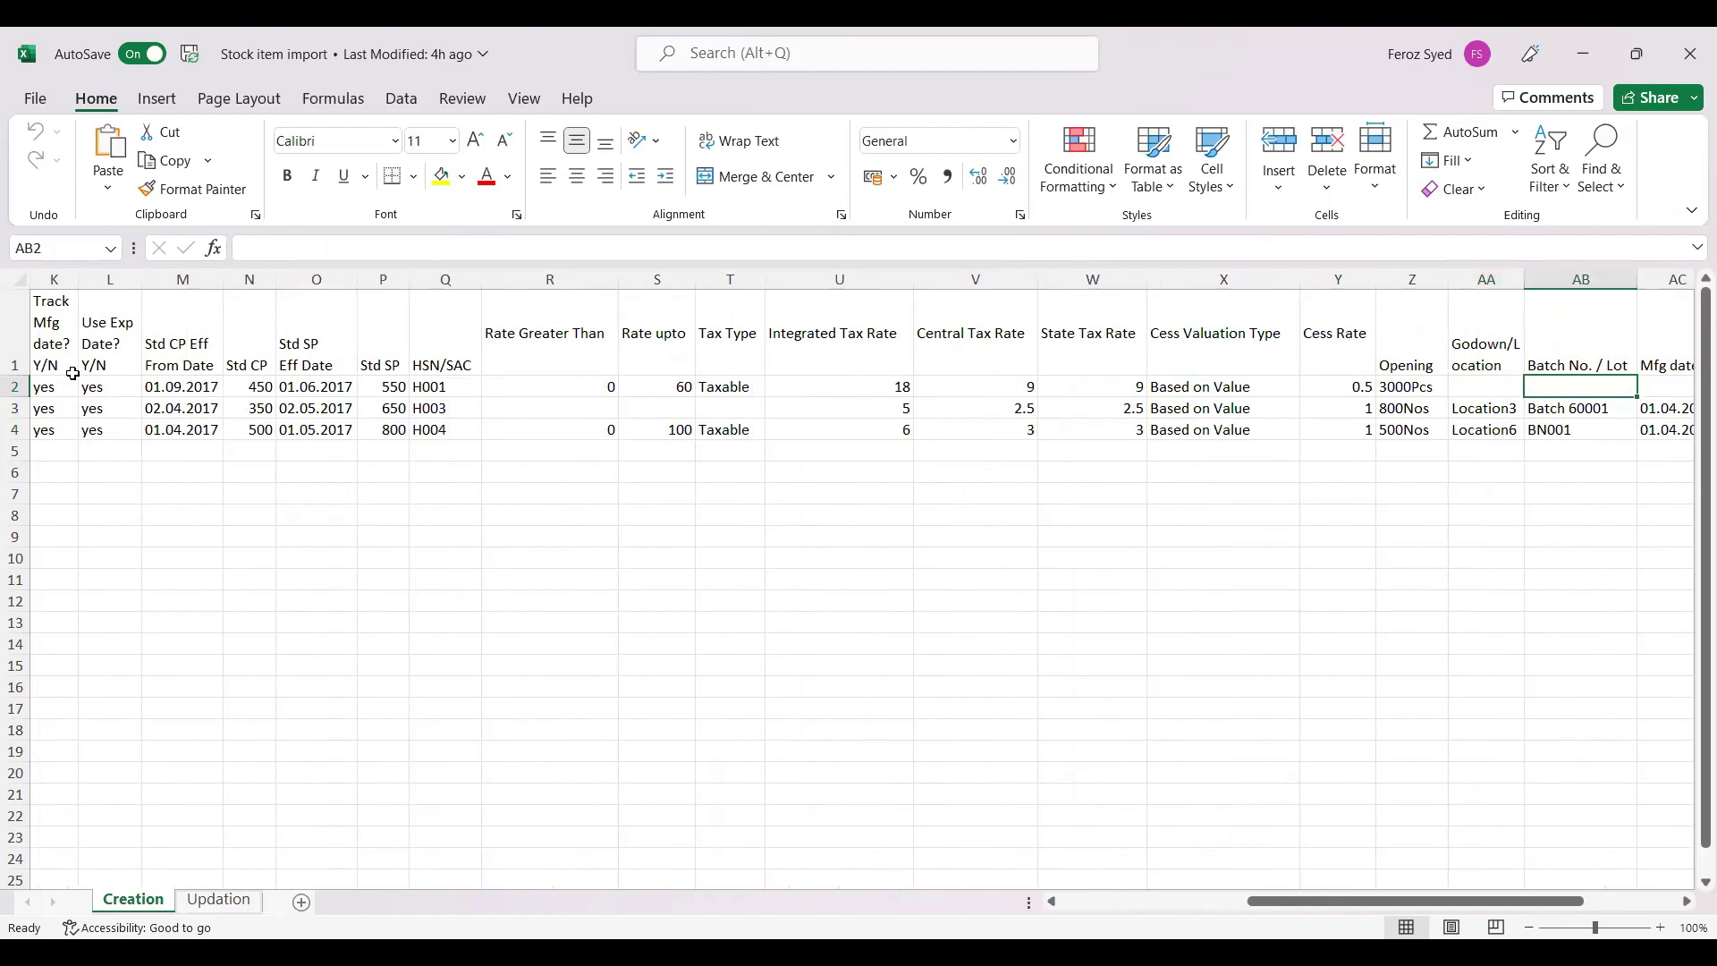
key("Right")
key("Right")
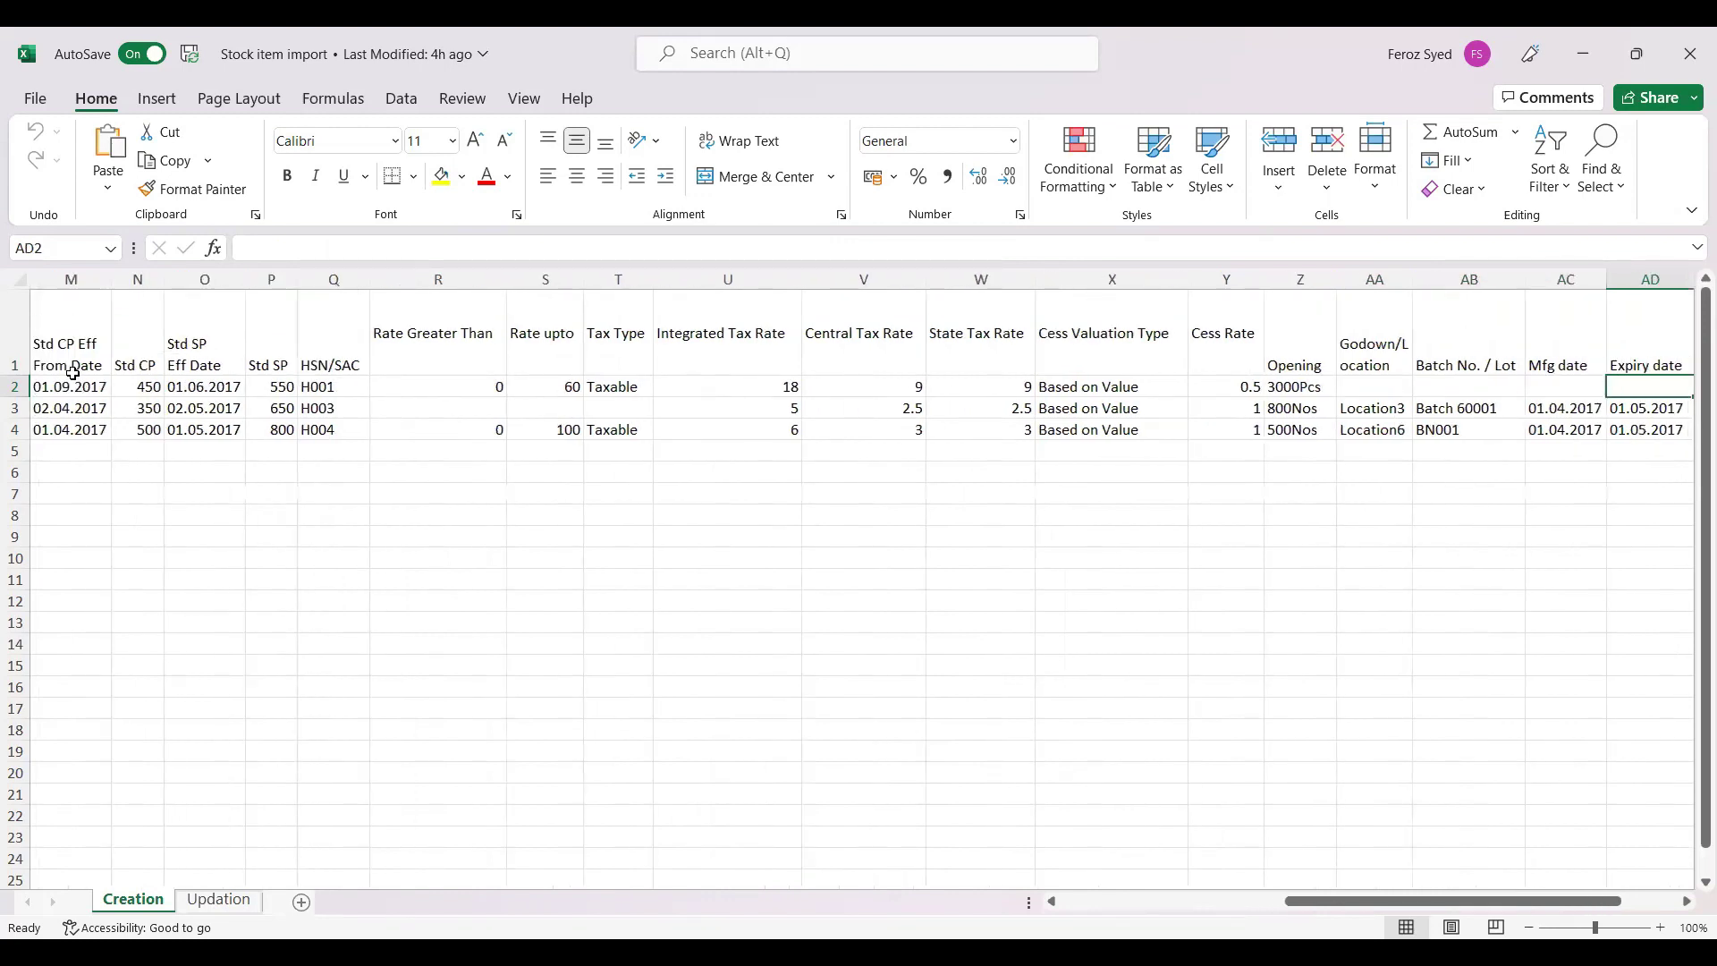
Step: Recheck the first item's batch and date cells and examine the remaining Qty., Rate and Amount columns
key("Left")
key("Left")
key("Left")
key("Right")
key("Right")
key("Right")
key("Right")
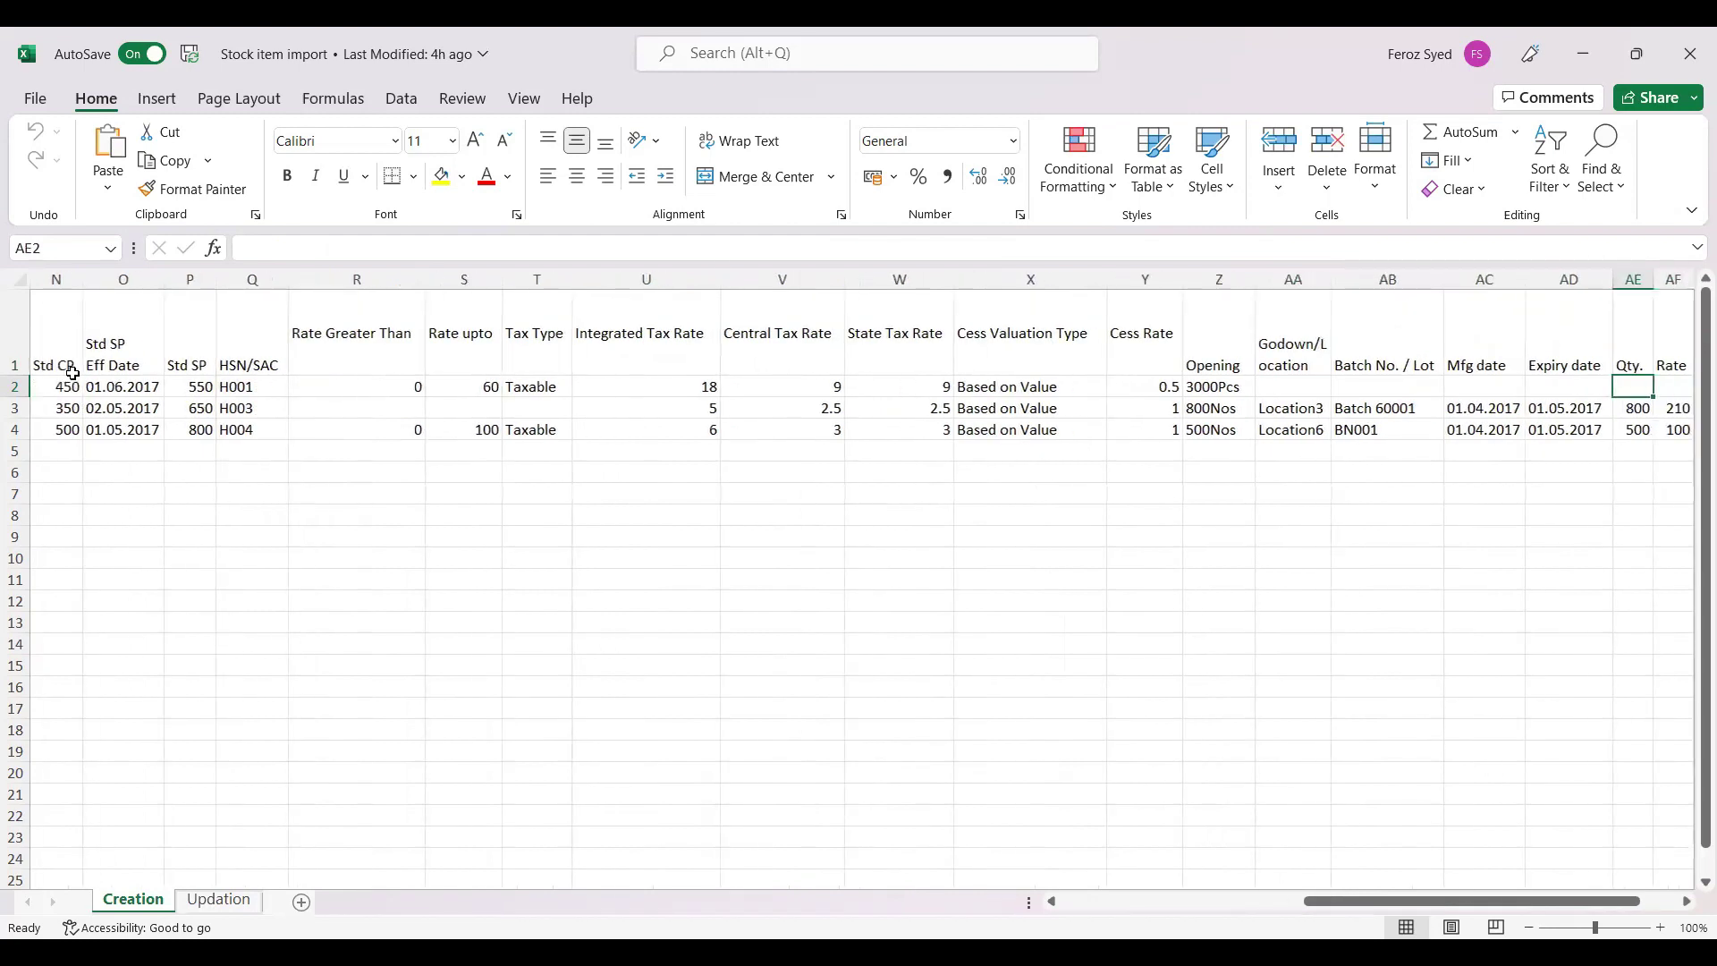
key("Right")
key("Right")
key("Right")
key("Right")
key("Right")
key("Right")
key("Right")
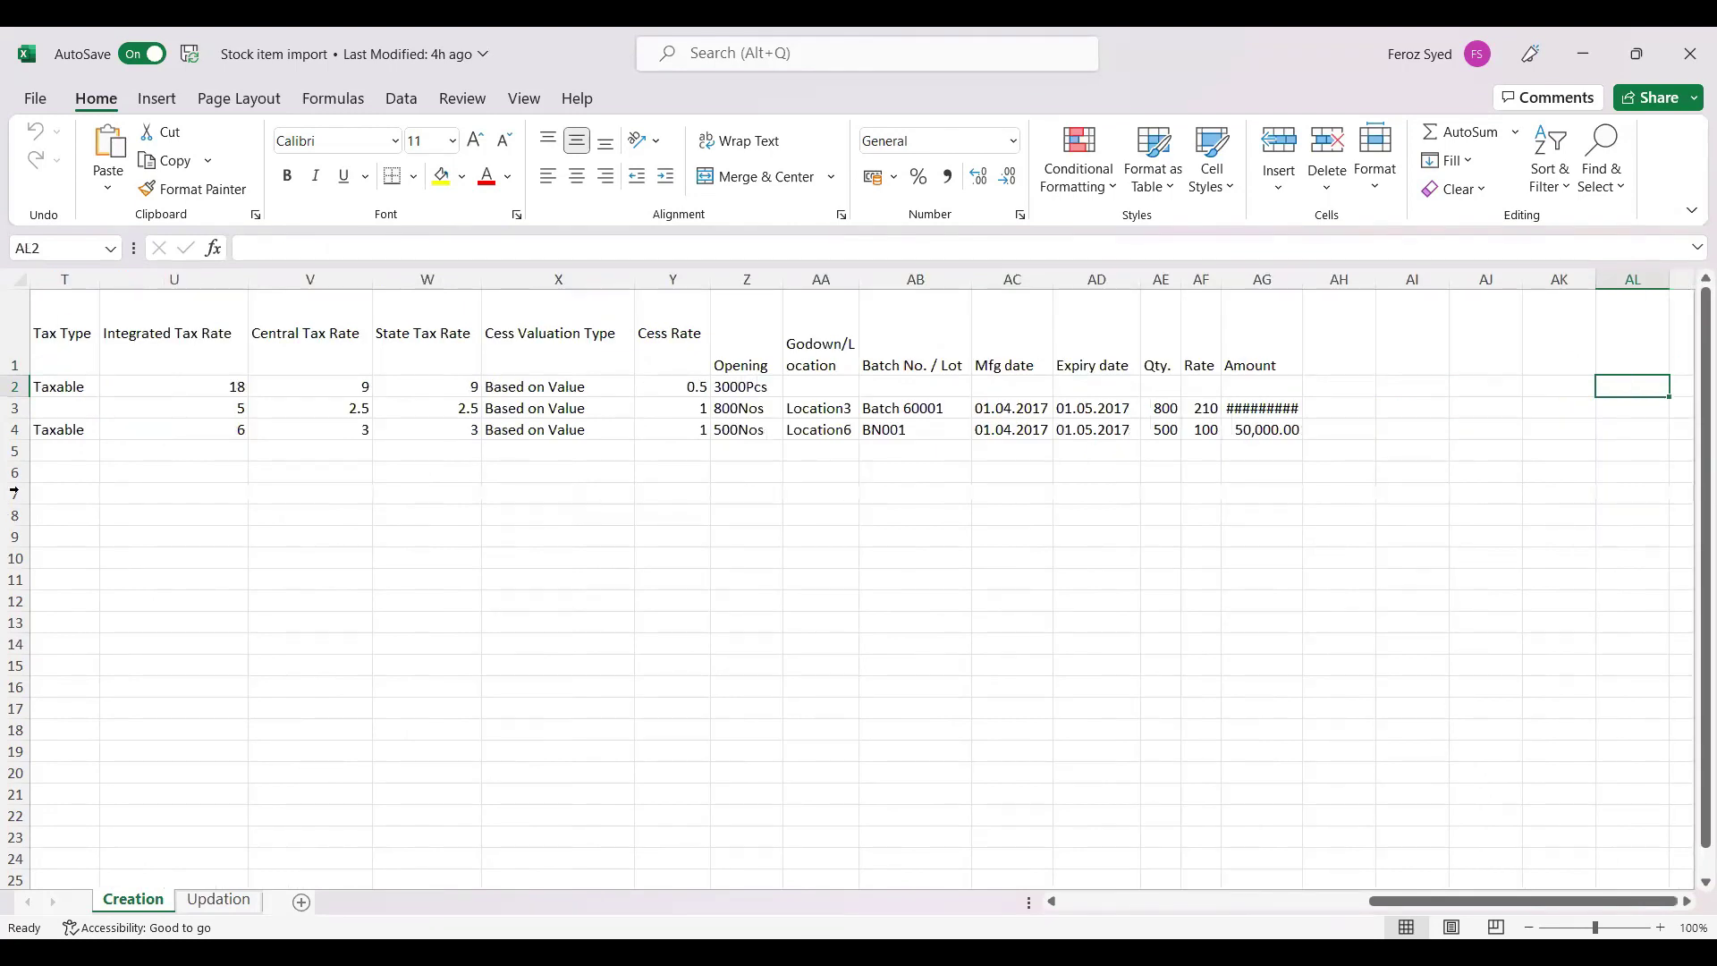
Step: Go back along the row to the first stock item's name and close the Stock item import workbook
key("Left")
key("Left")
key("Left")
key("Left")
key("Left")
key("Left")
key("Left")
key("Left")
key("Left")
key("Left")
key("Left")
key("Left")
key("Left")
key("Left")
key("Left")
key("Left")
key("Left")
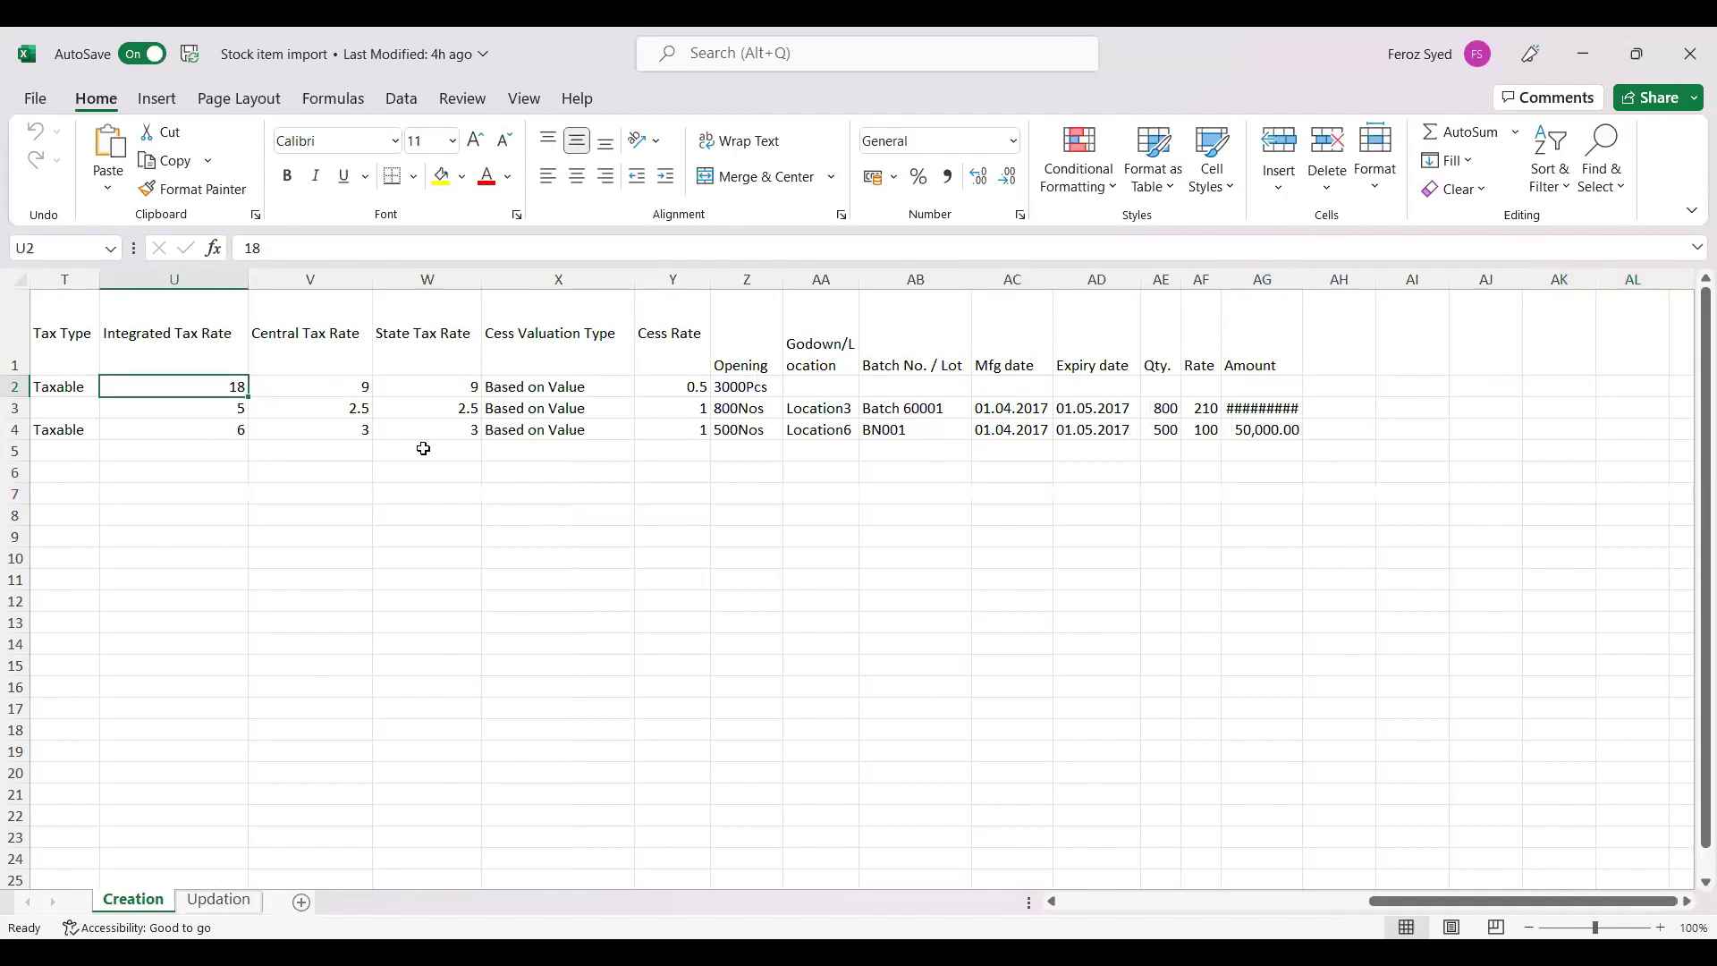
key("Left")
key("Left")
key("Left")
key("Left")
key("Left")
key("Left")
key("Left")
key("Left")
key("Left")
key("Left")
key("Left")
key("Left")
key("Left")
key("Left")
key("Left")
key("Left")
key("Left")
key("Left")
key("Left")
key("Left")
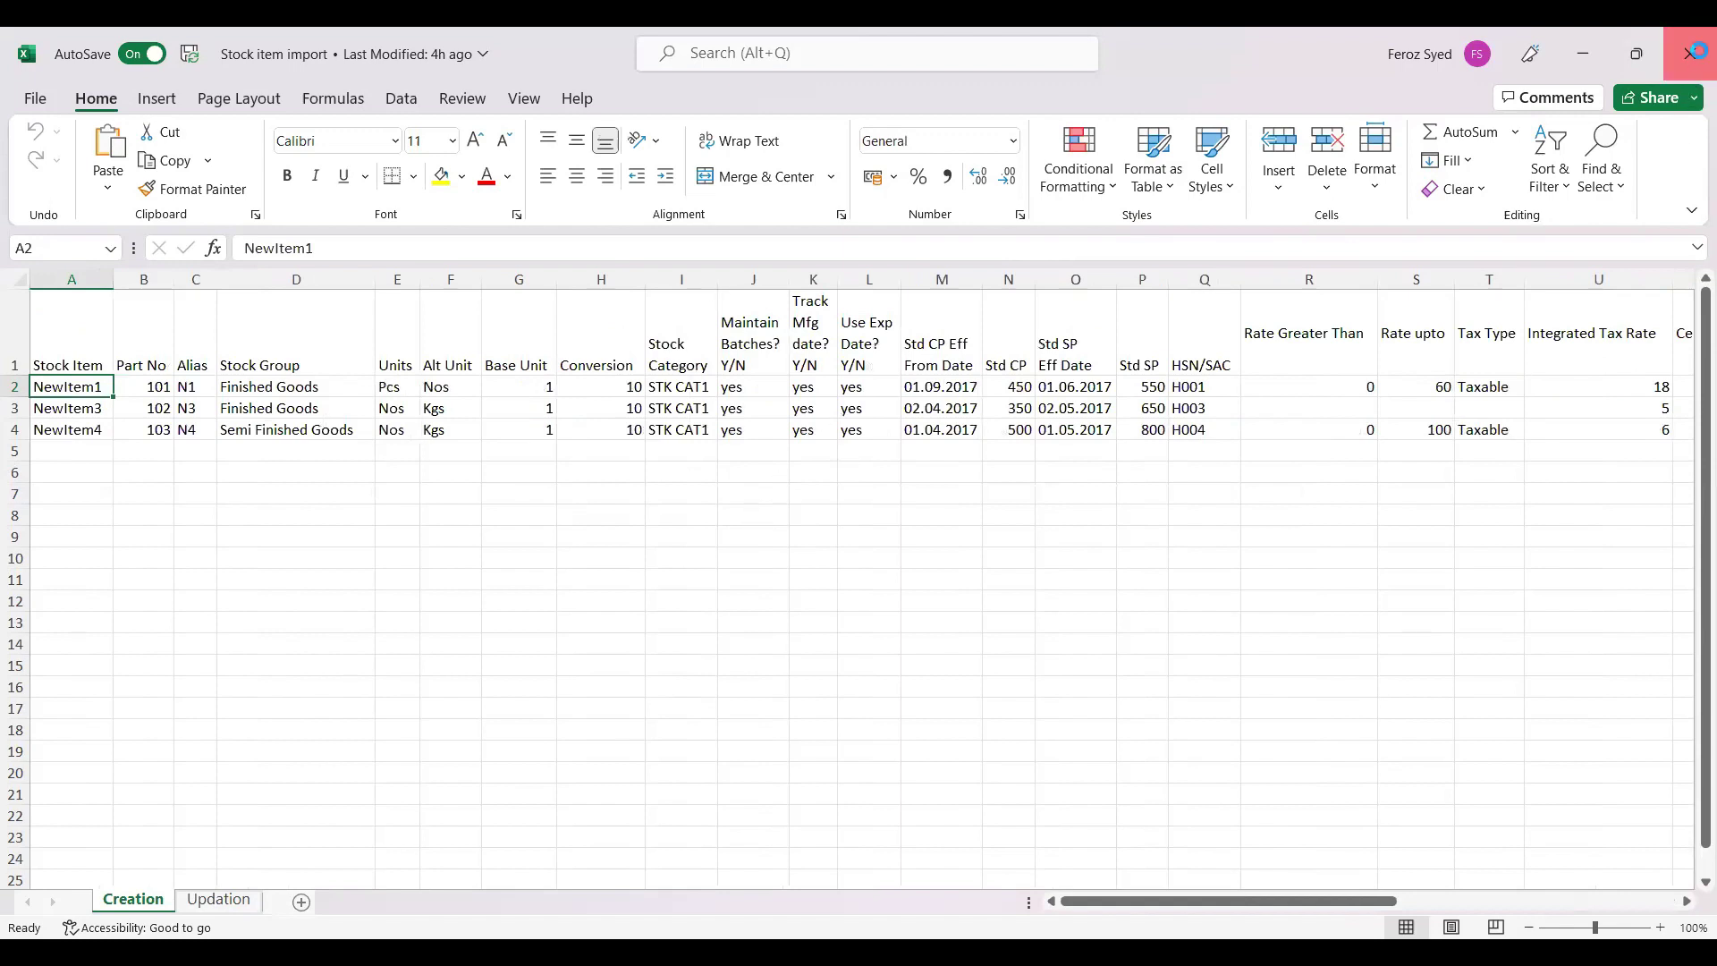
left_click(1692, 59)
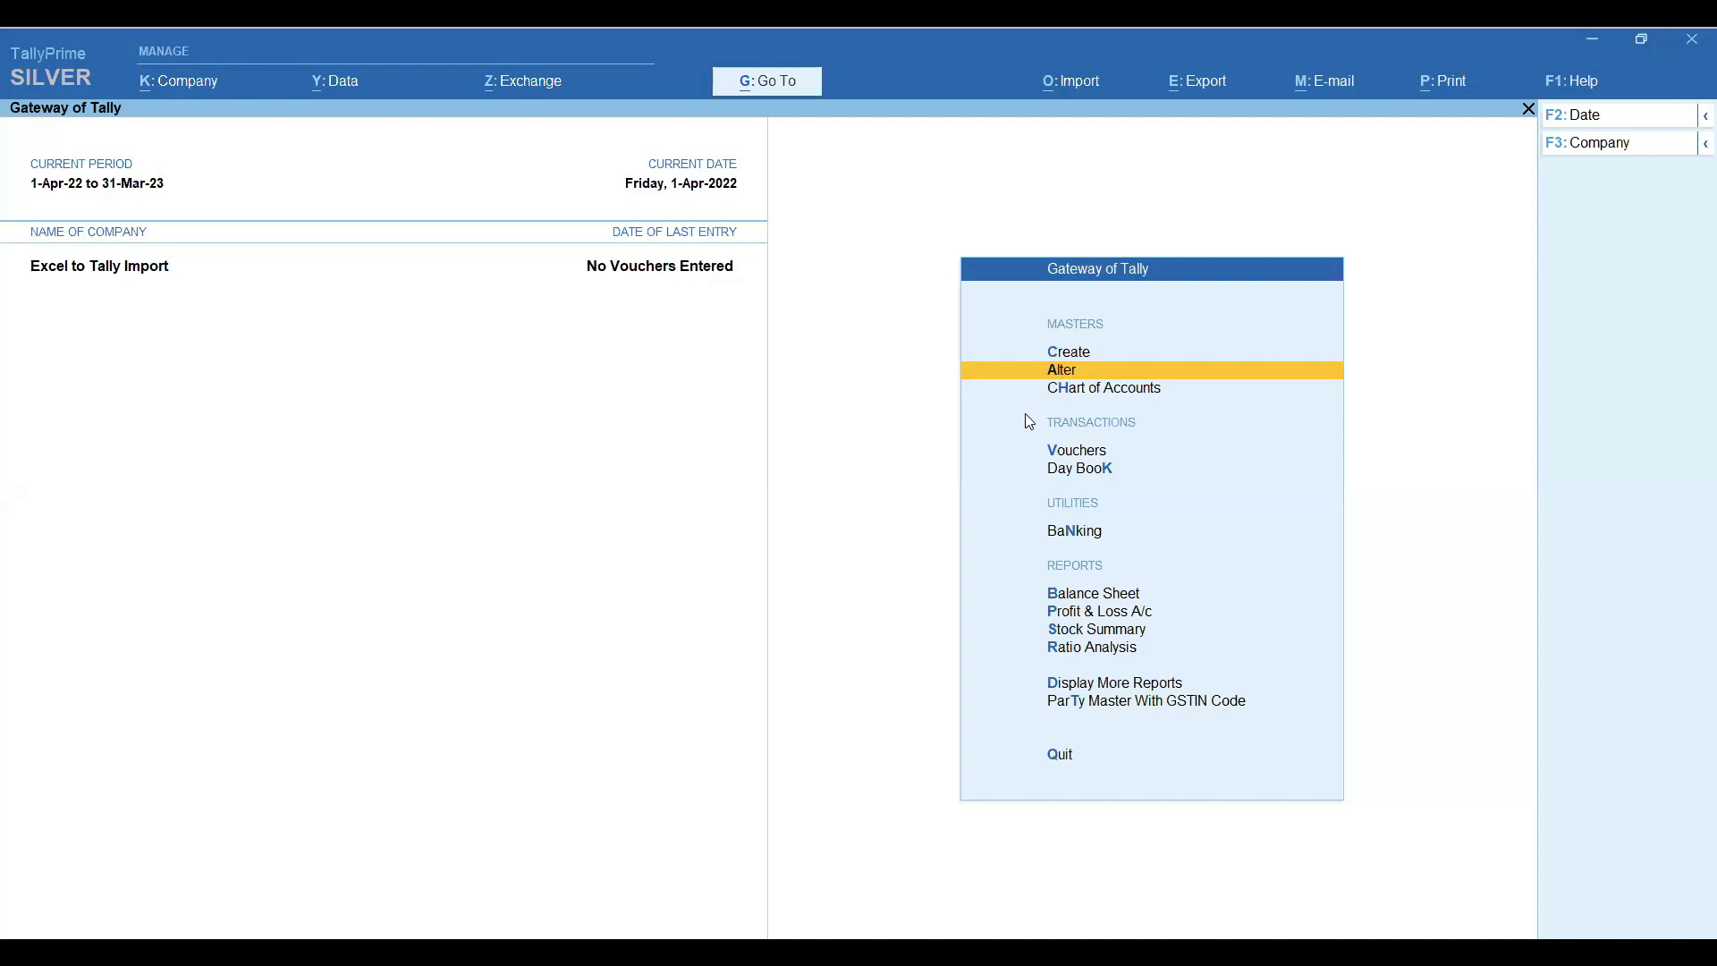
Step: Check the company's list of existing stock items under master alteration
key("Return")
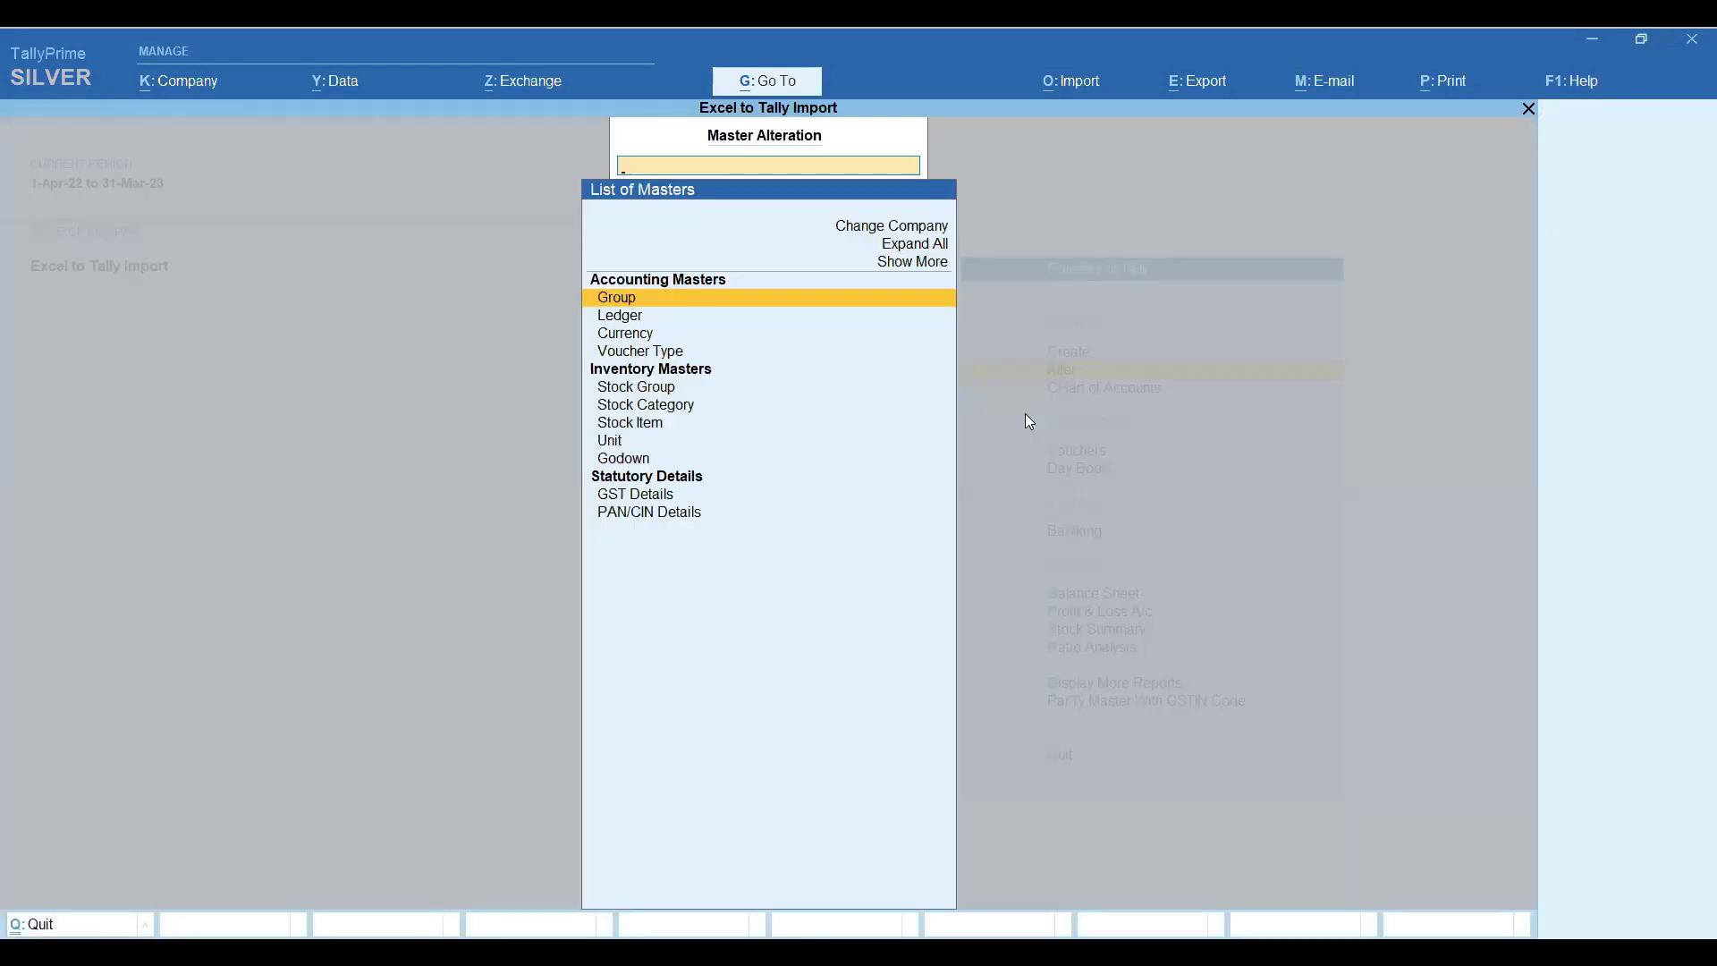
key("Down")
key("Down")
key("Down")
key("Down")
key("Down")
key("Down")
key("Return")
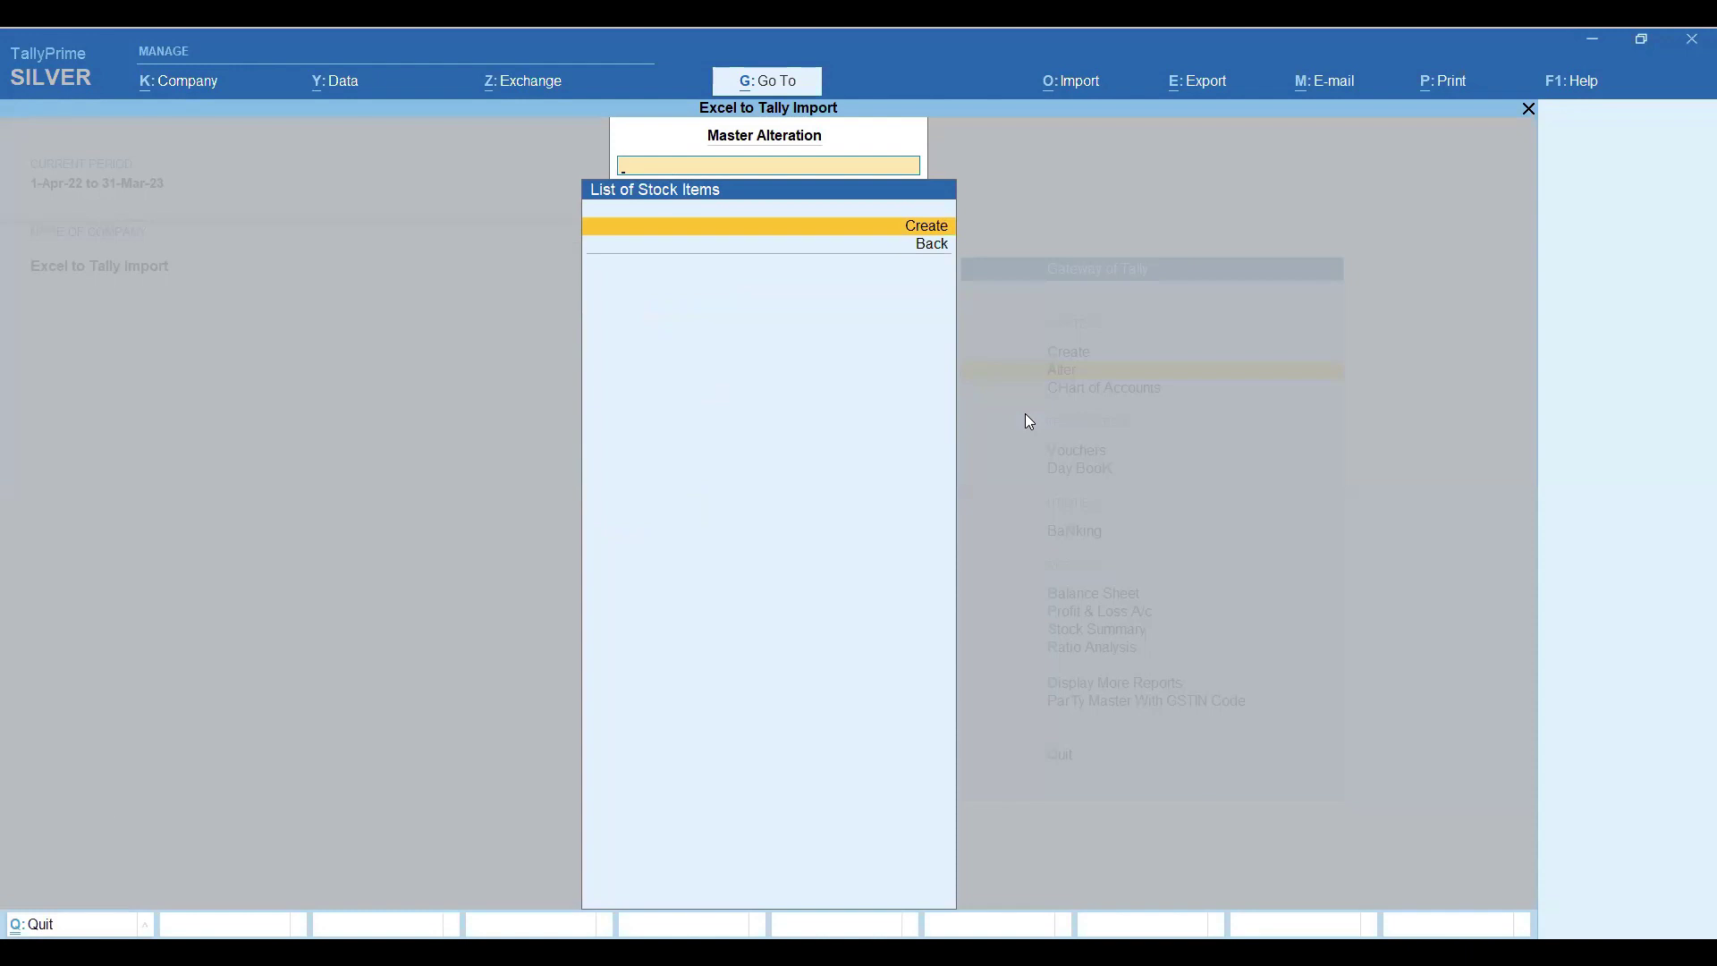
key("Escape")
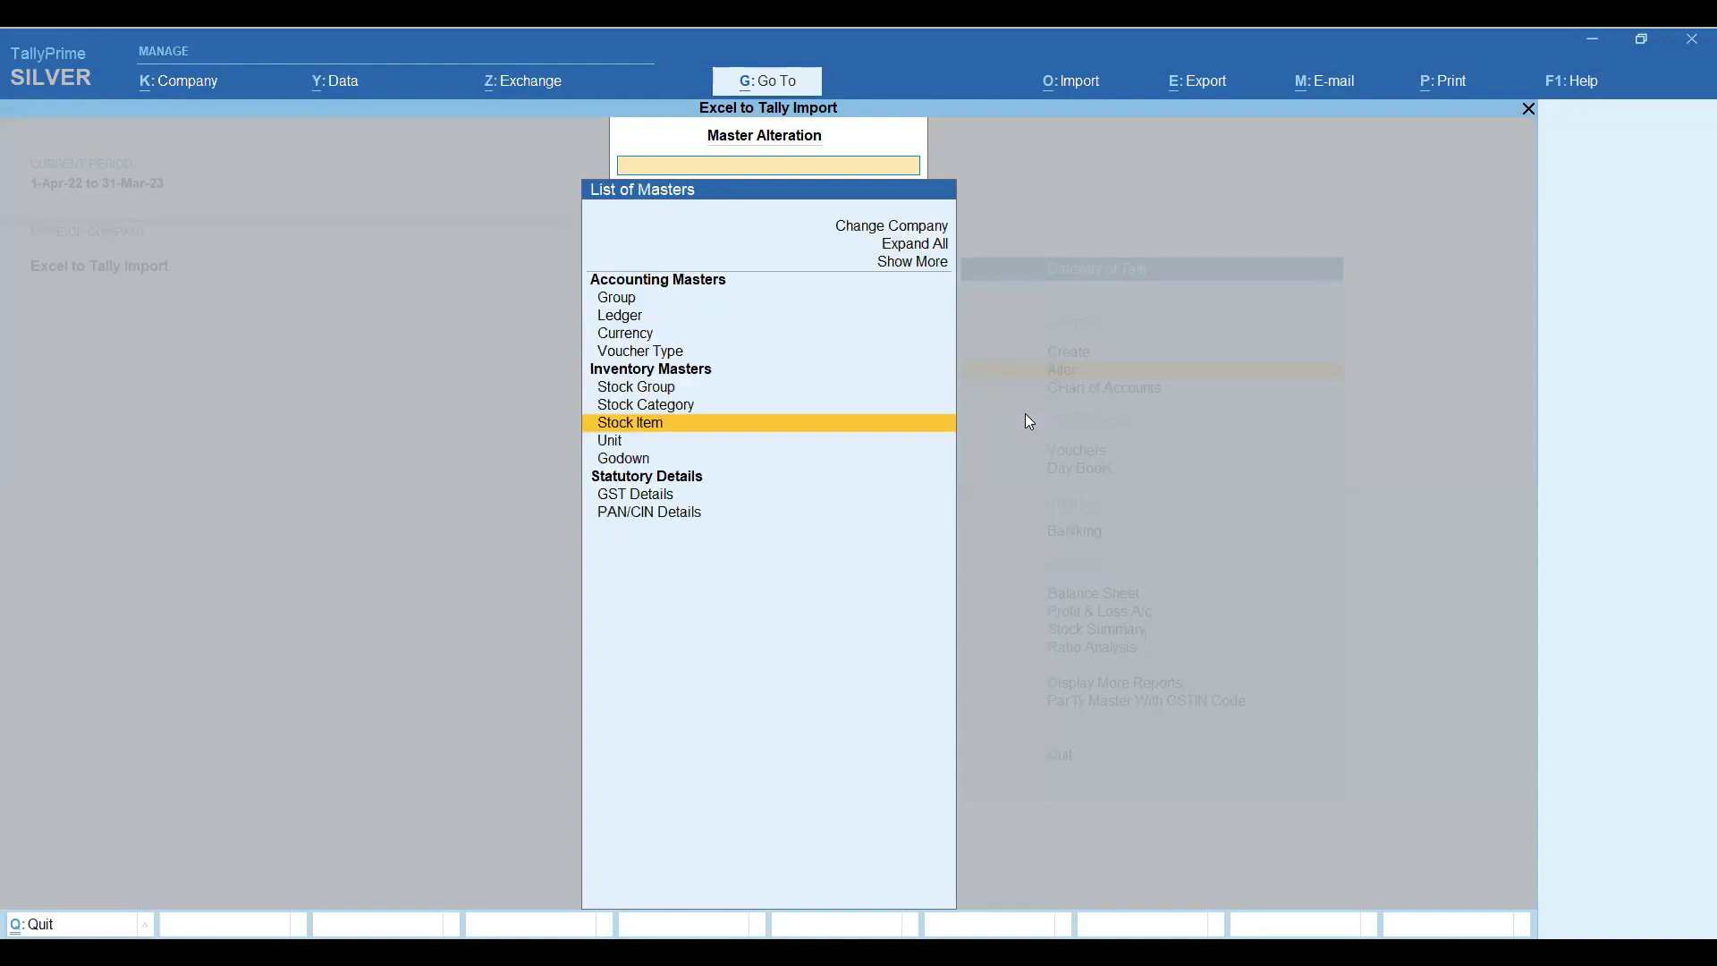
Step: Check the existing stock groups and stock categories under master alteration
key("Up")
key("Up")
key("Return")
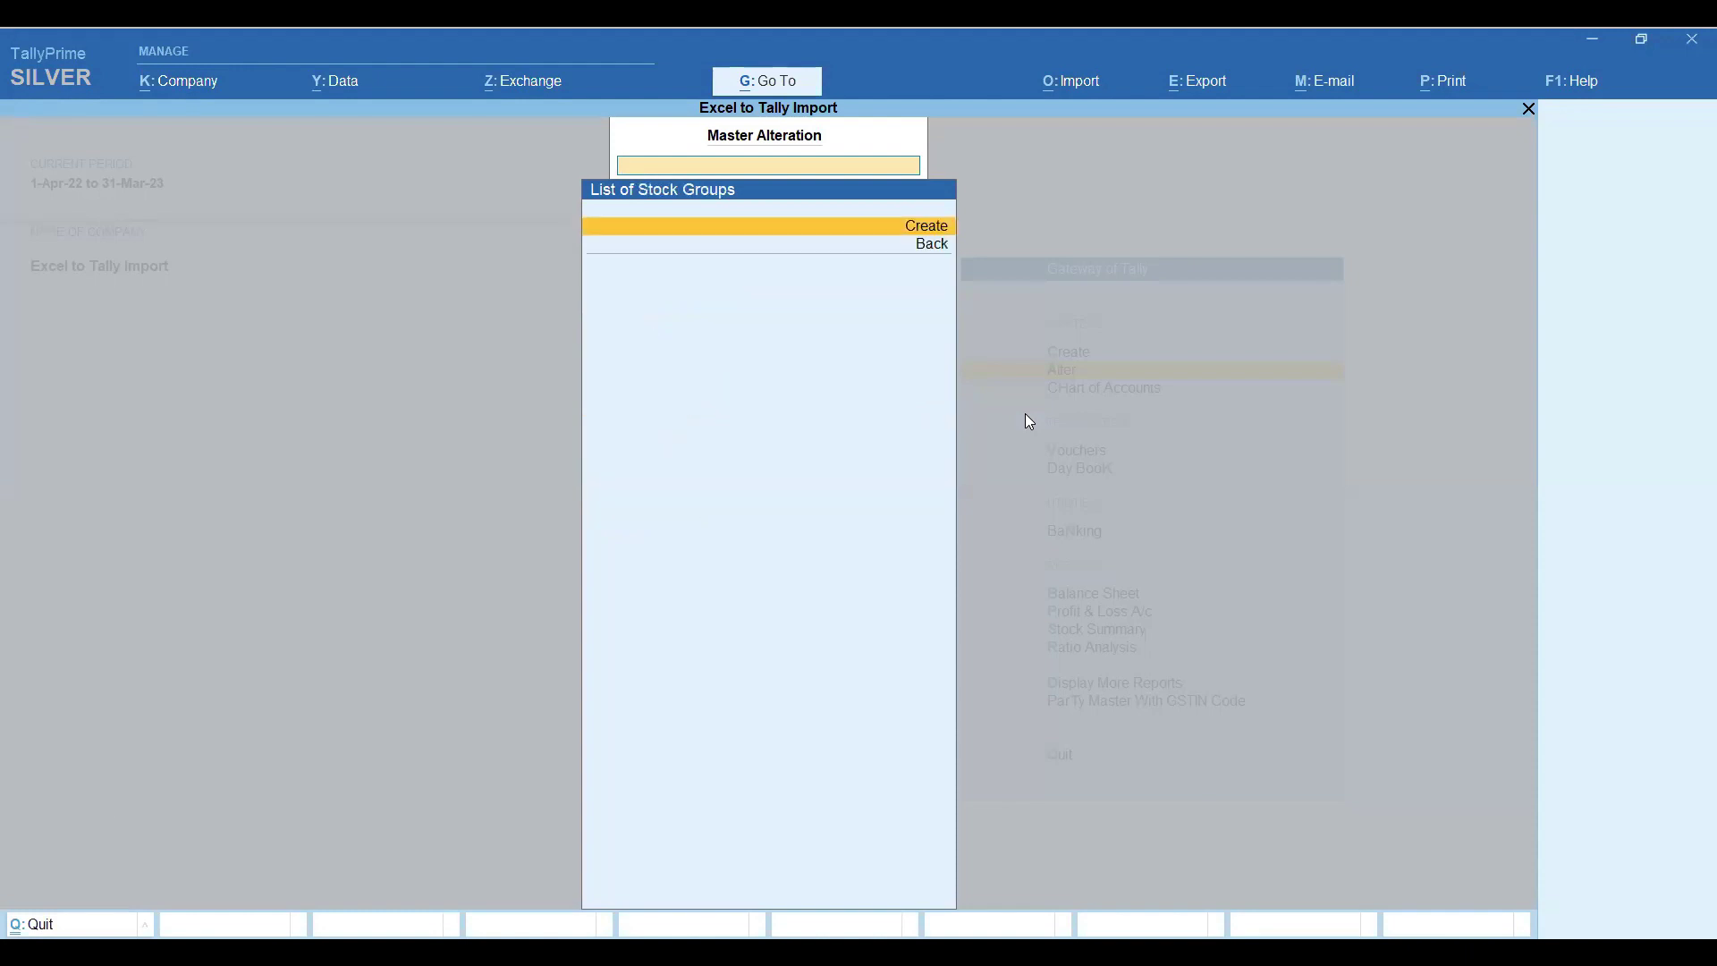
key("Escape")
key("Down")
key("Return")
key("Escape")
Step: Check the existing units and godowns, and return to the Gateway of Tally
key("Down")
key("Down")
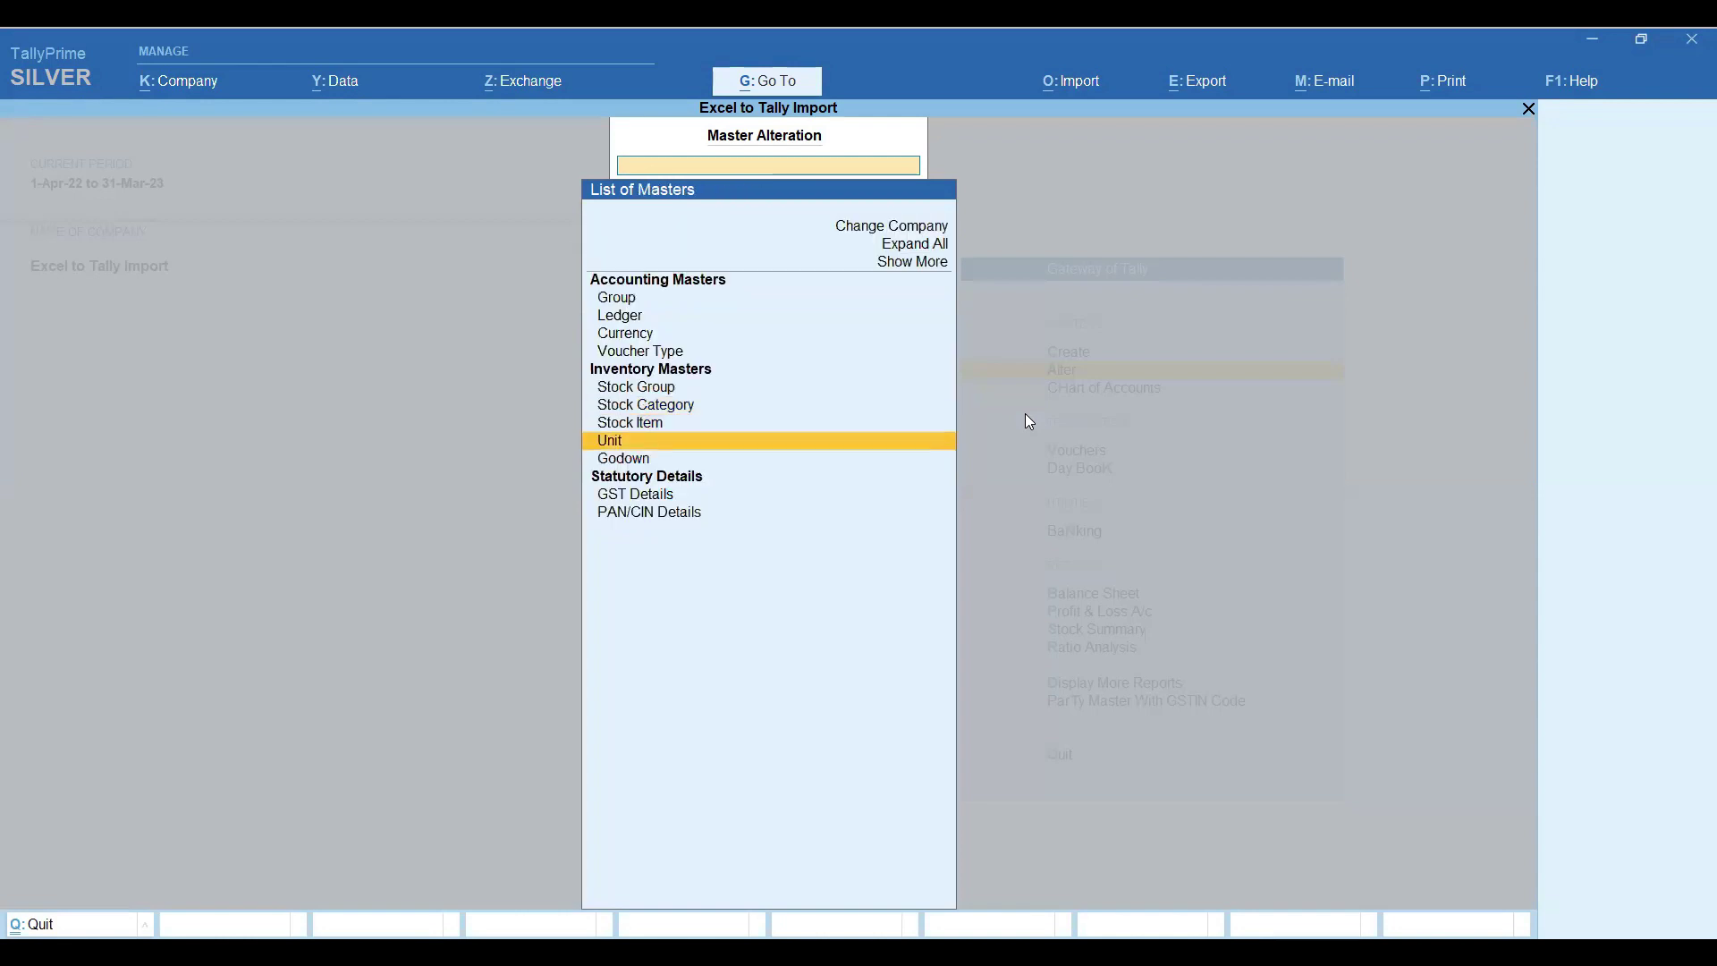
key("Return")
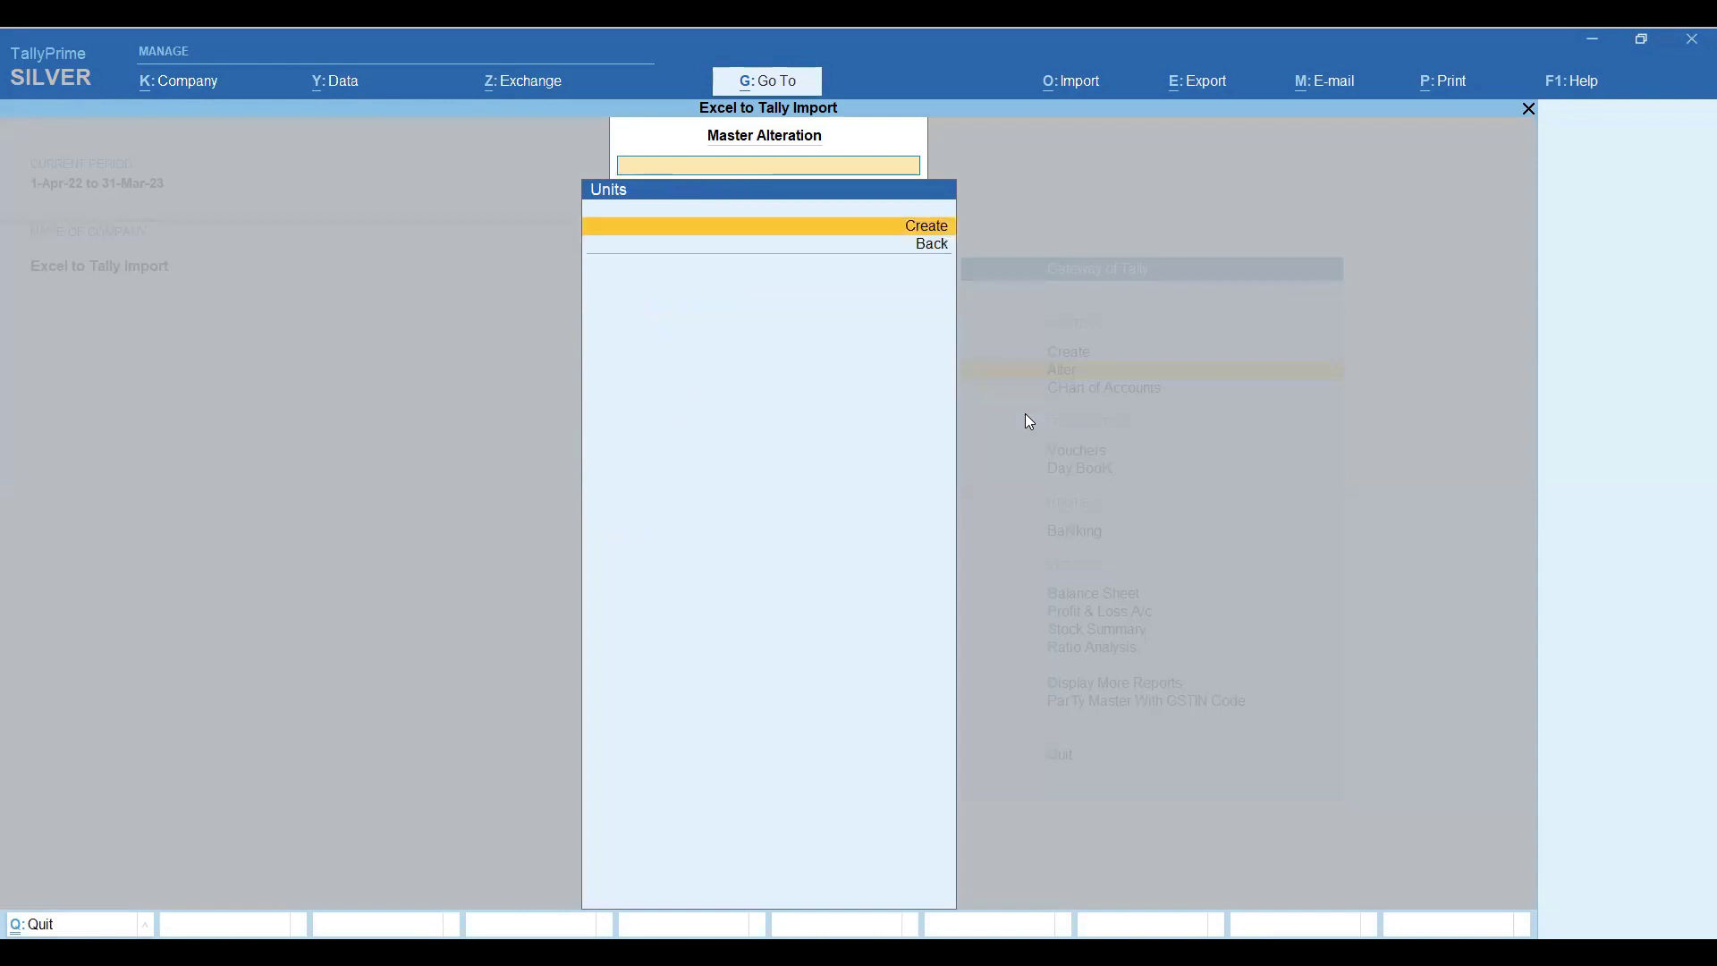
key("Escape")
key("Down")
key("Return")
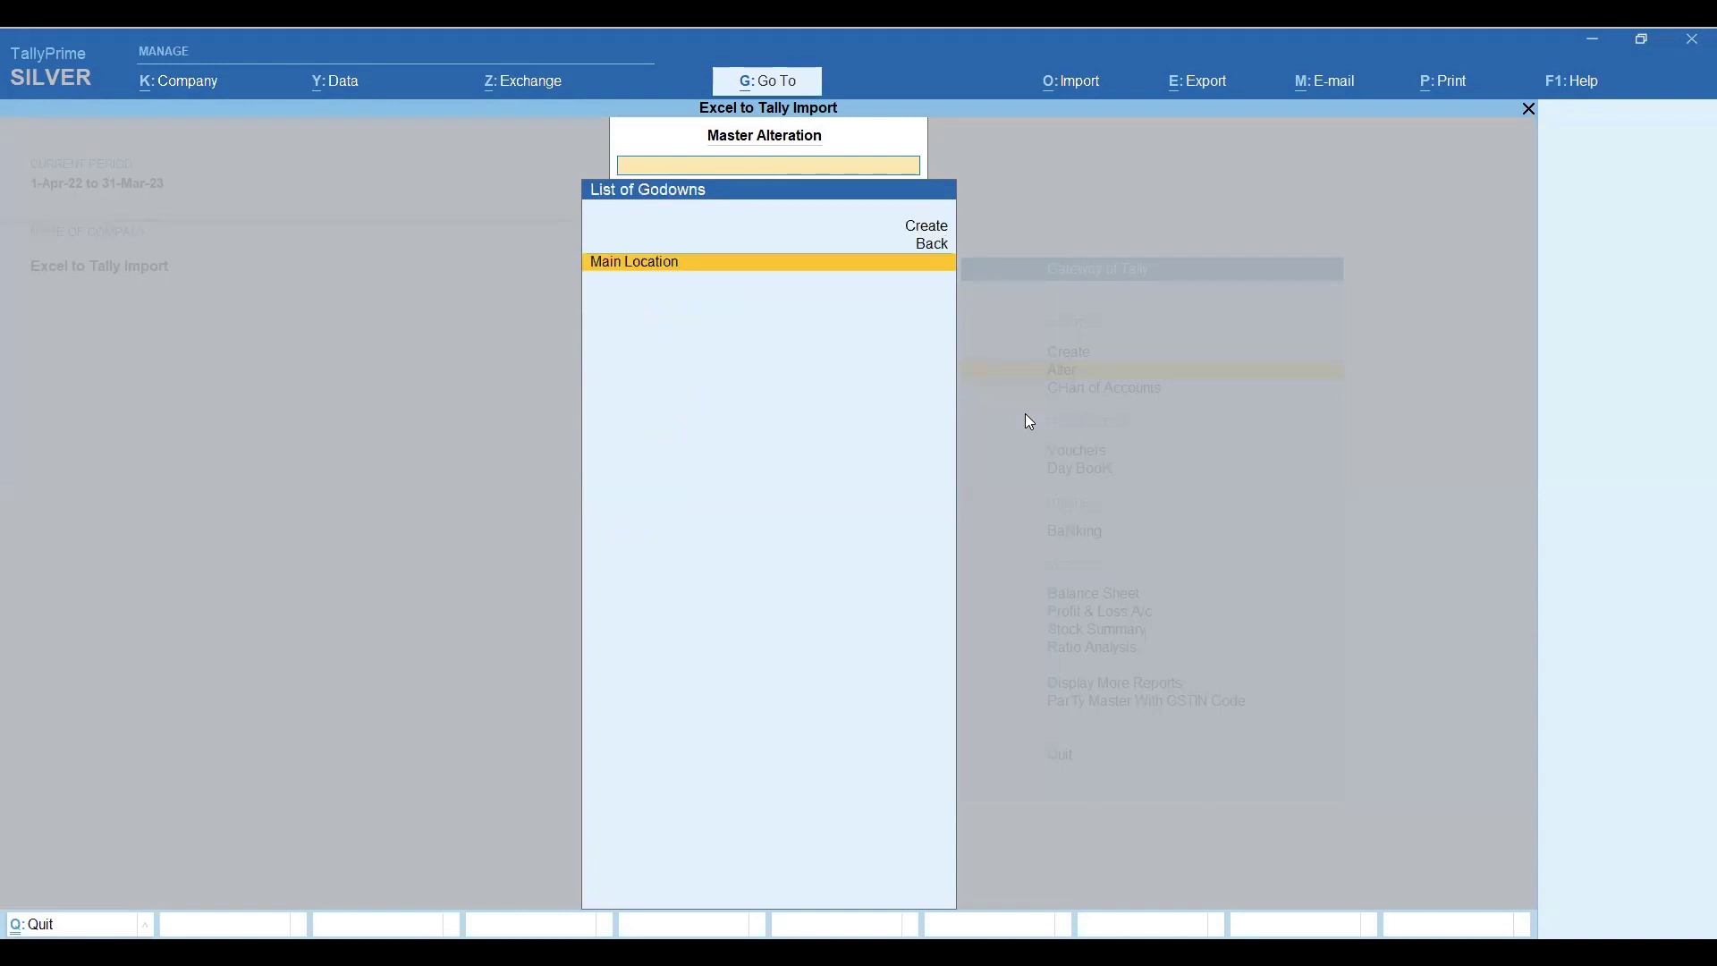
key("Escape")
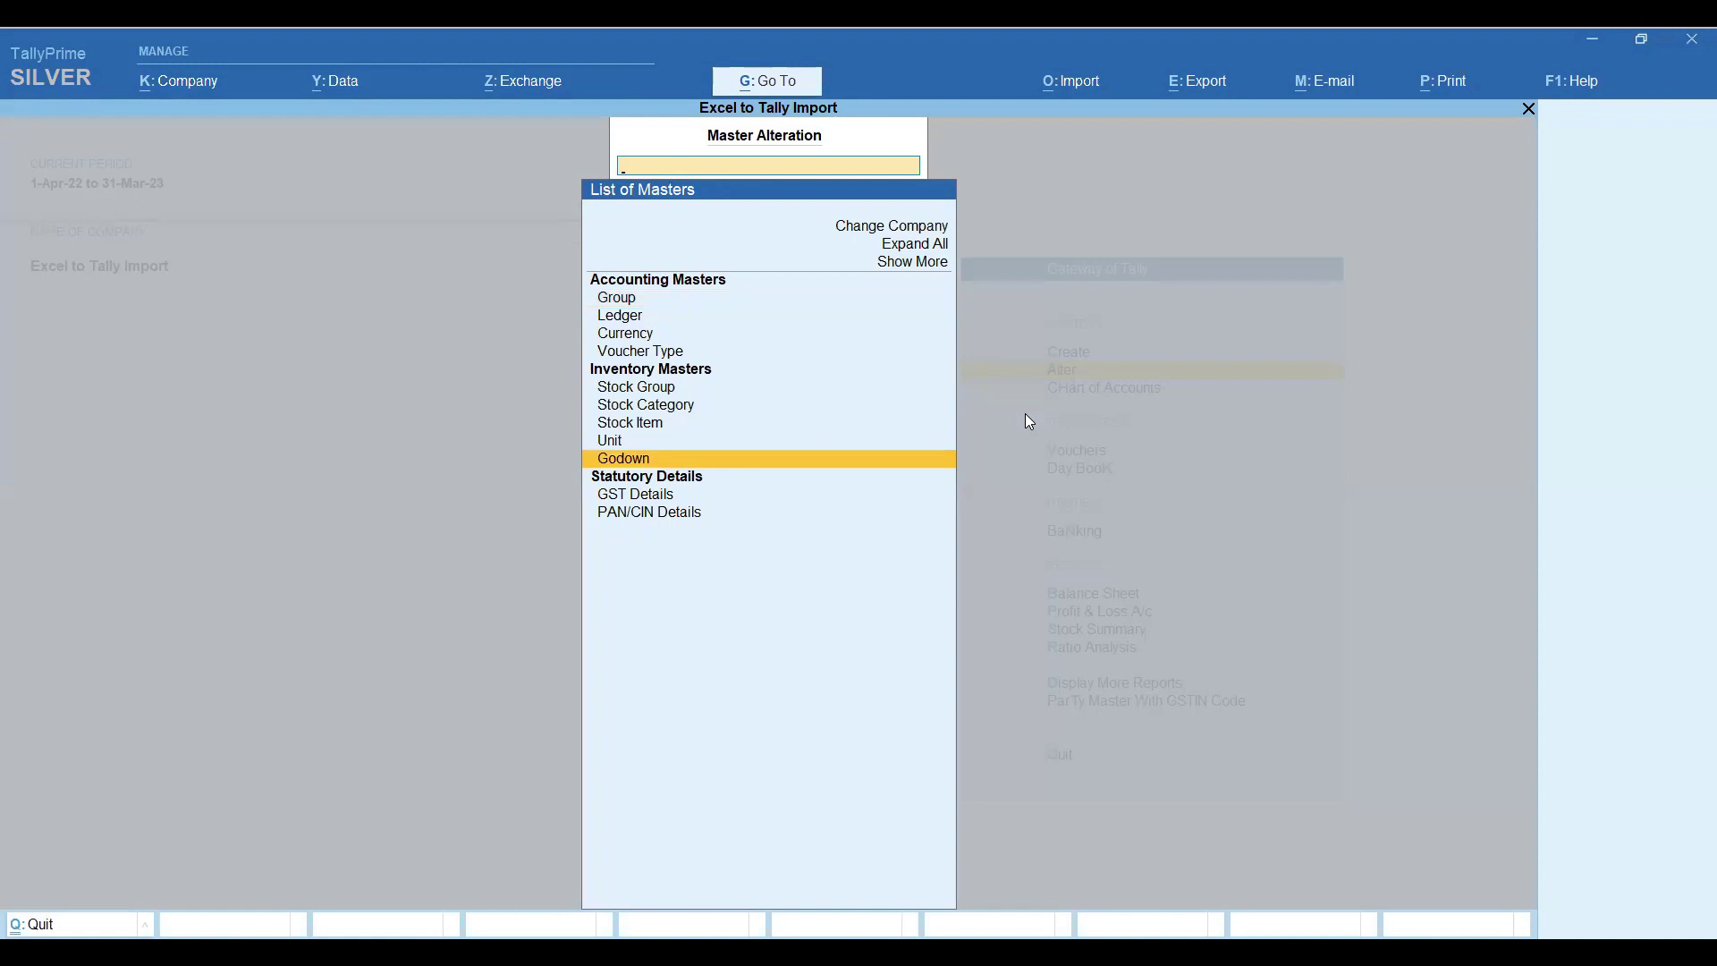
key("Escape")
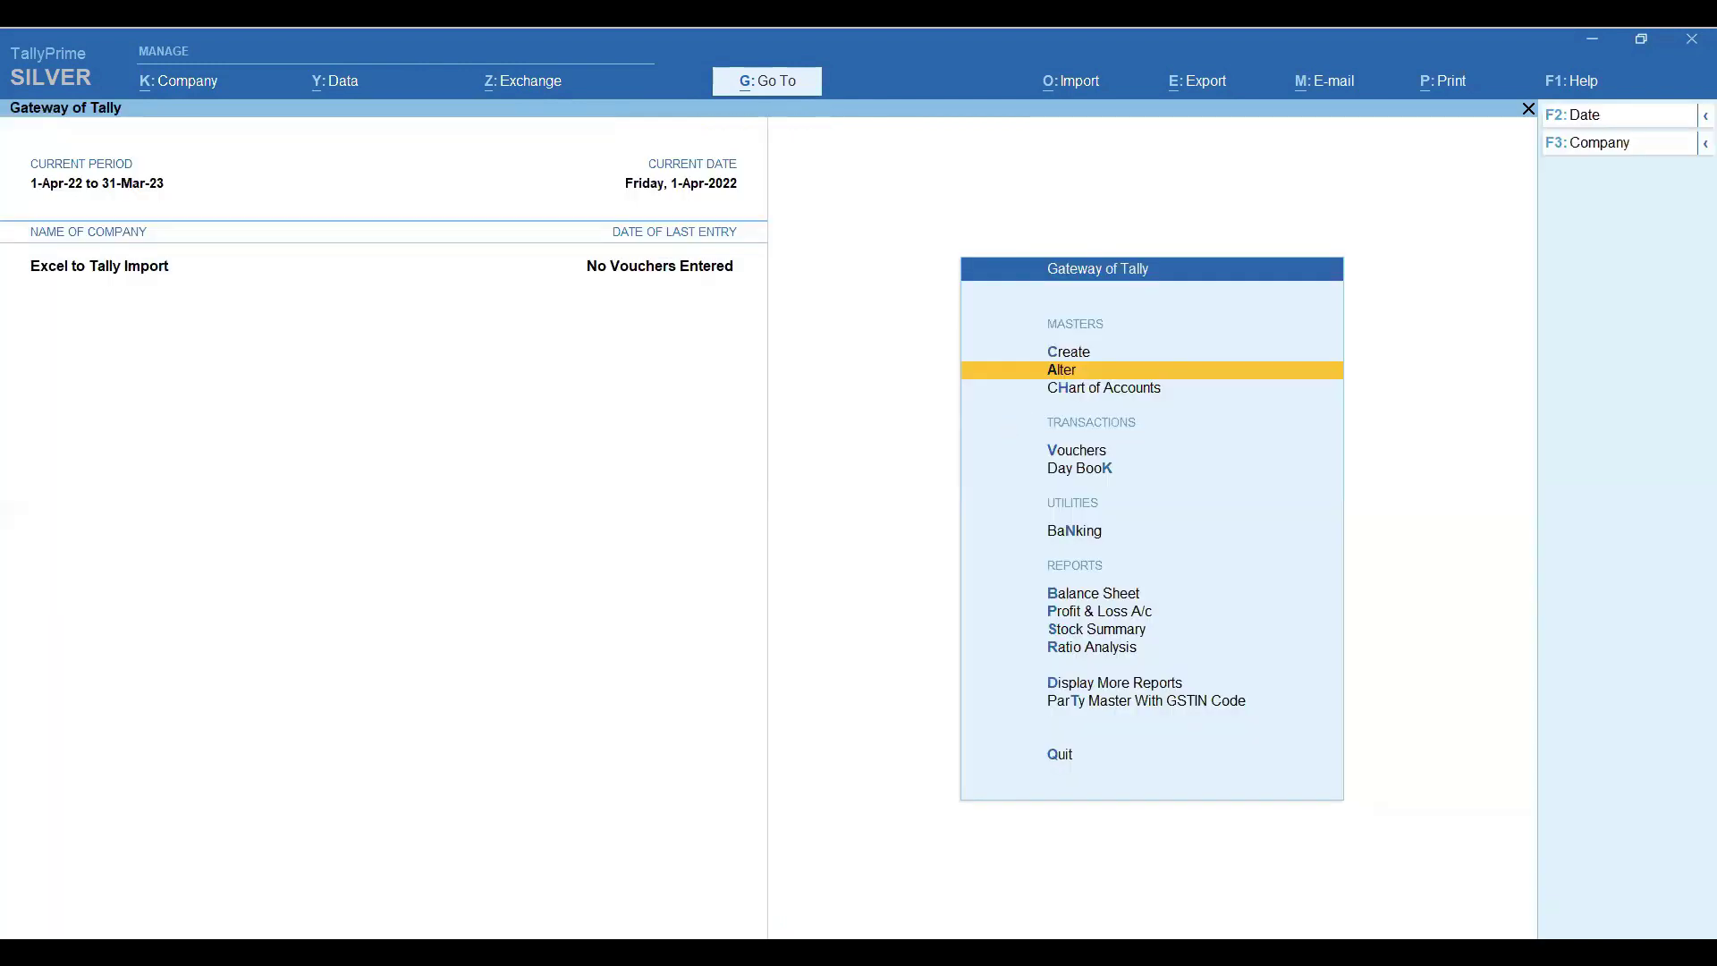
Step: Open the local TDL configuration and set Load TDL to No for Party Master With GSTIN Code.tcp
key("alt+Tab")
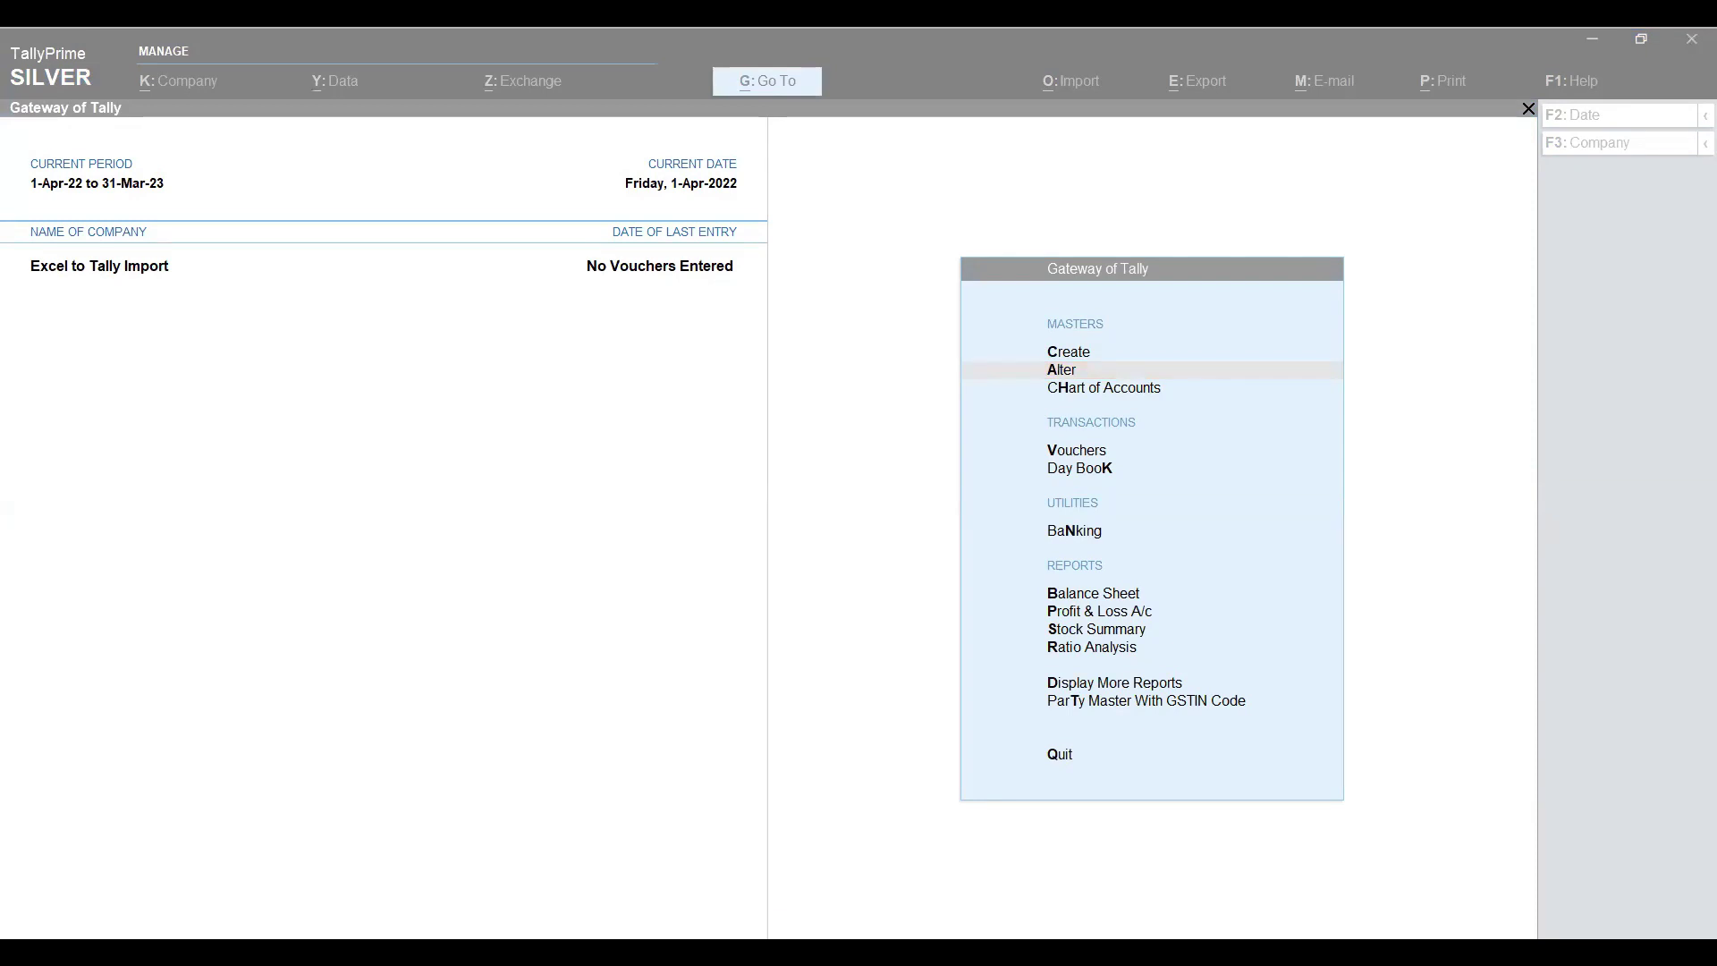
left_click(858, 531)
key("ctrl+alt+t")
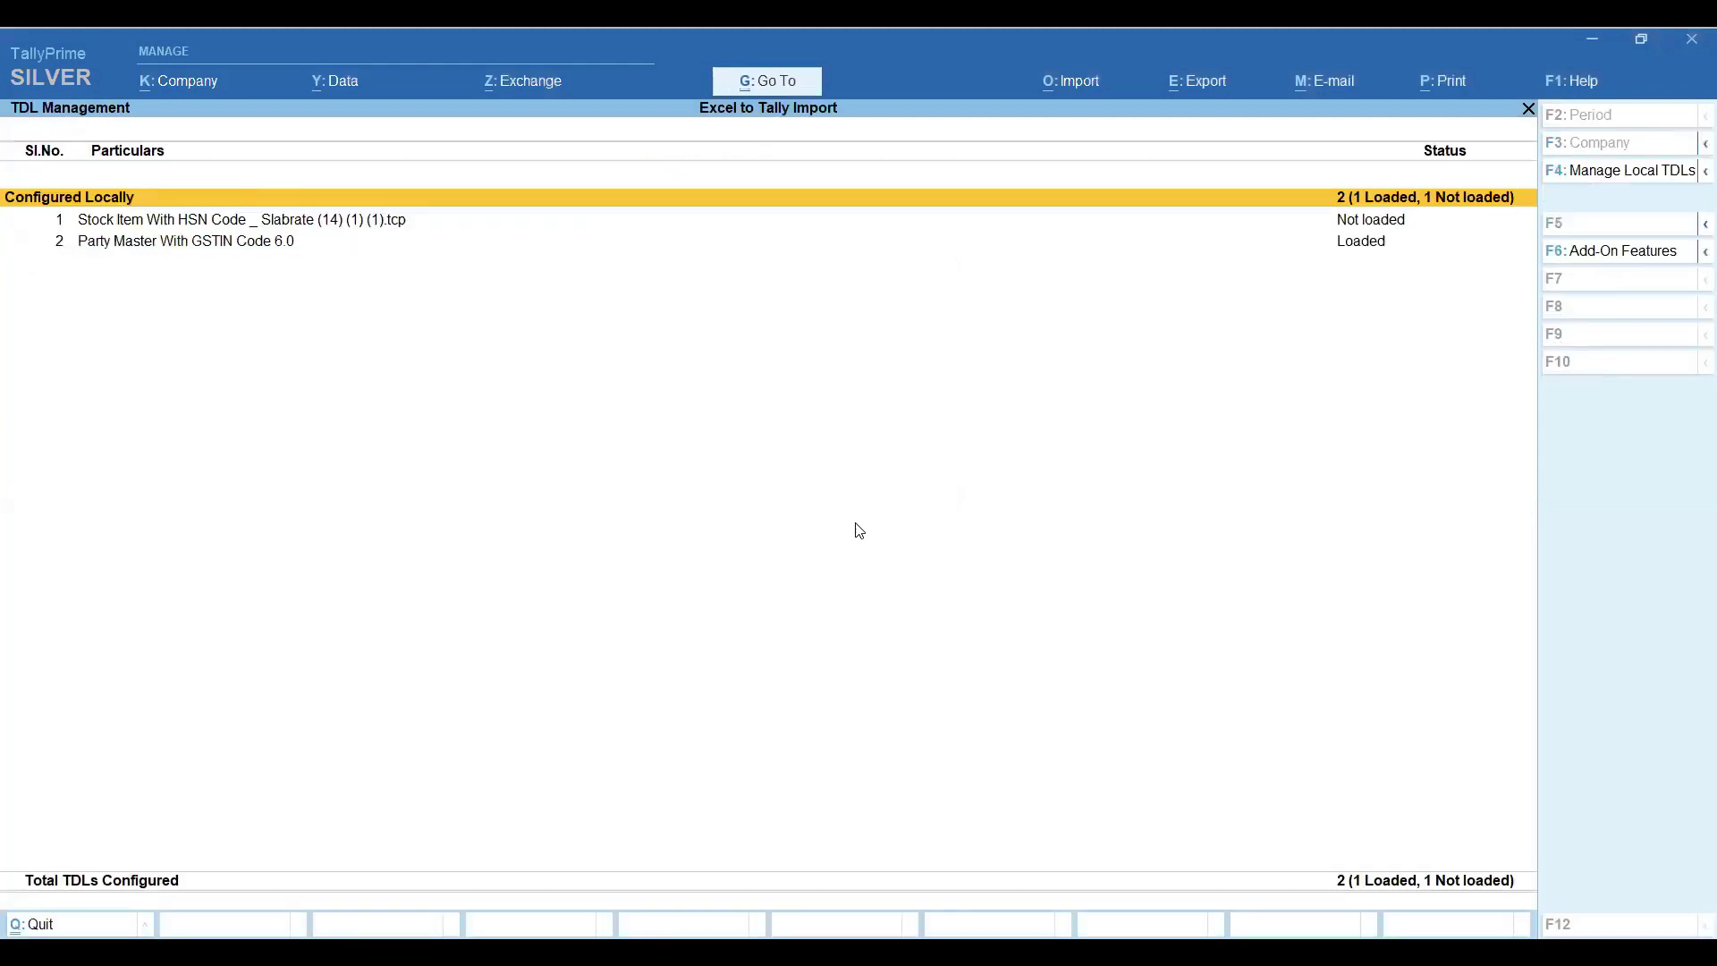
key("F4")
key("Return")
key("Return")
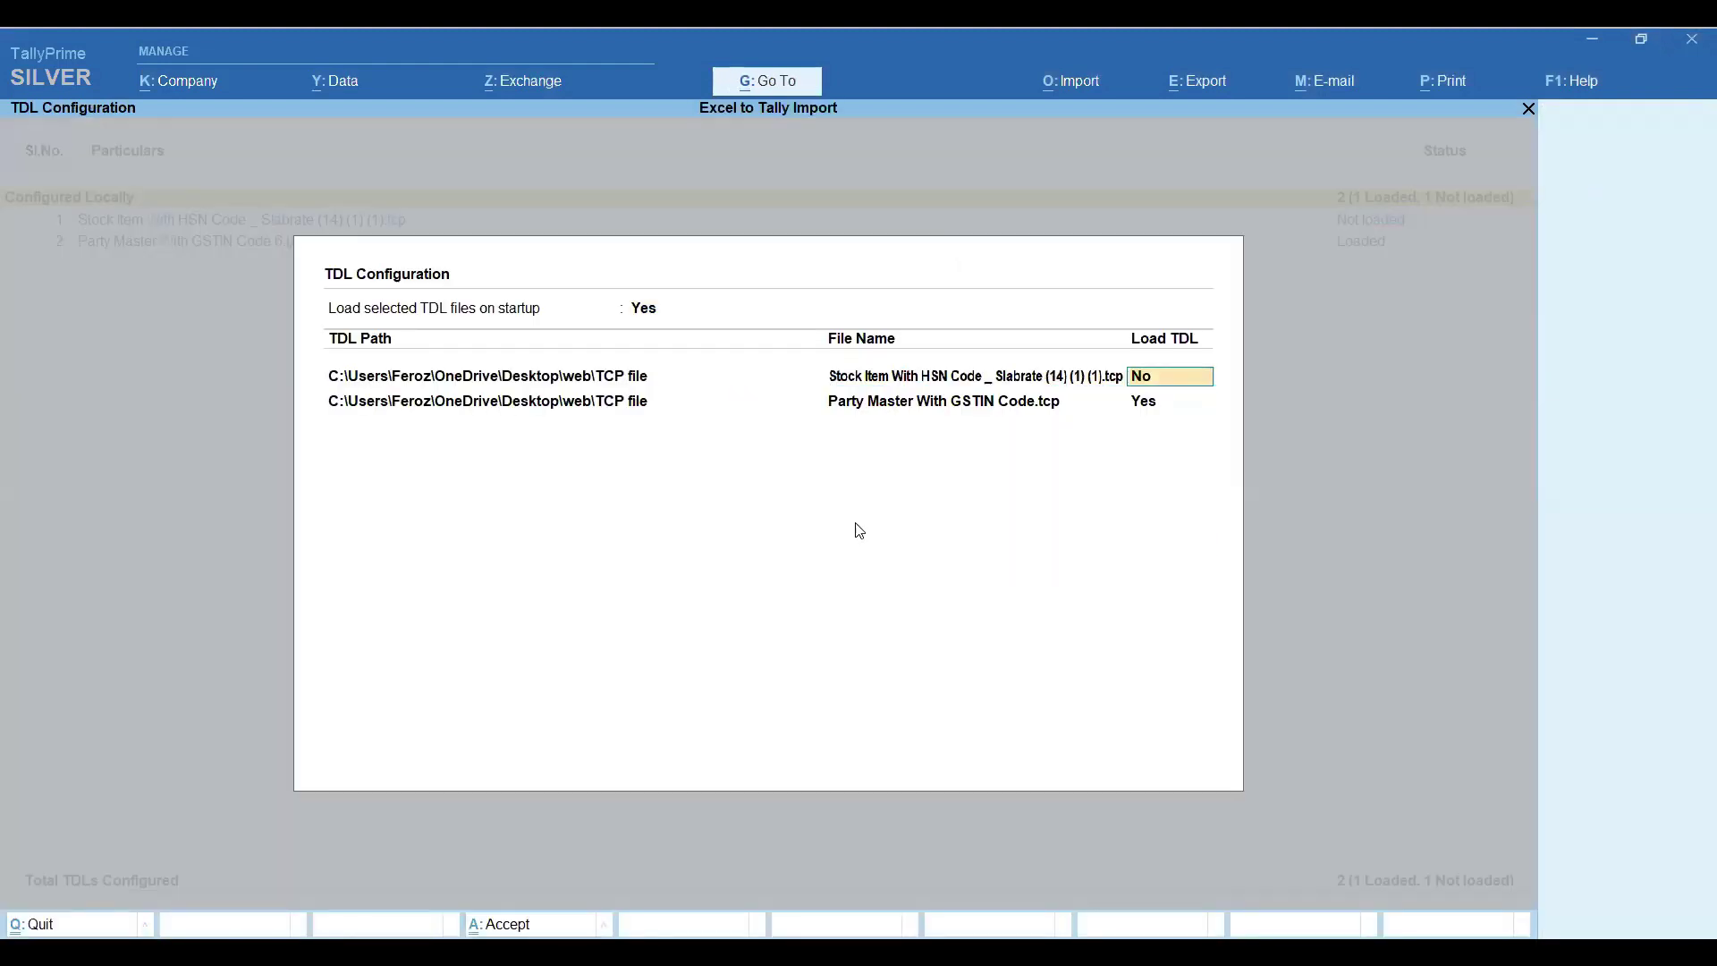
key("Return")
key("Return")
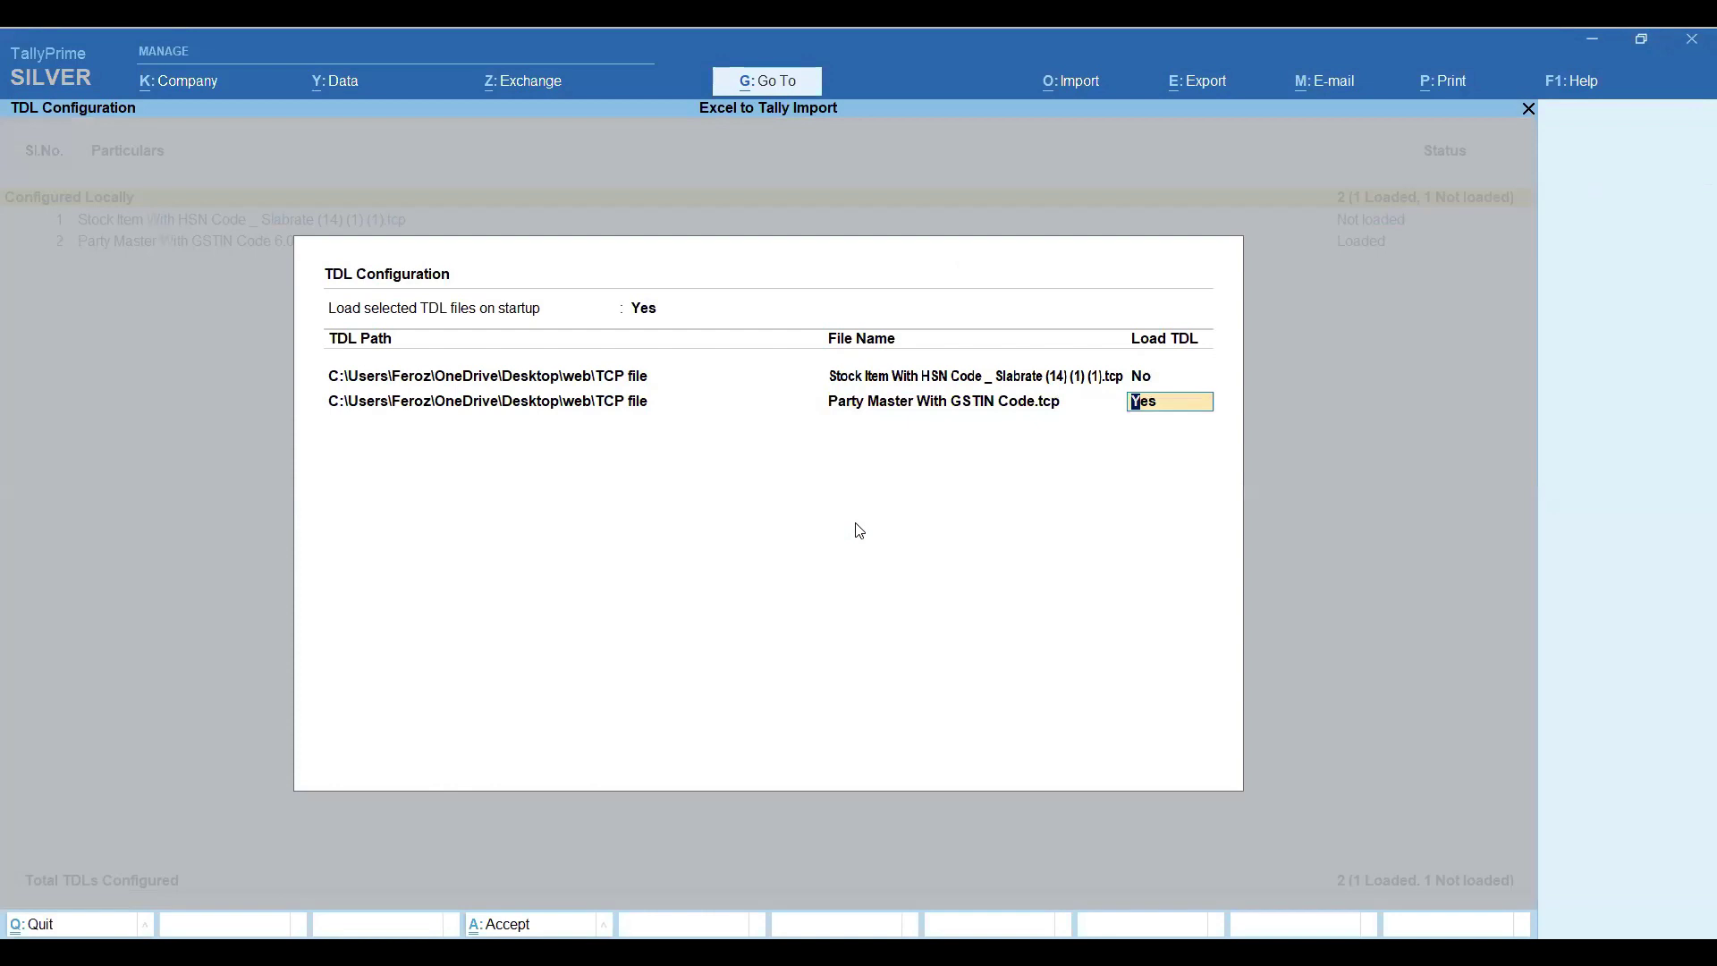
type("n")
key("Return")
Step: Set Load TDL to Yes for the Stock Item With HSN Code _ Slabrate file and accept the TDL configuration
key("BackSpace")
key("BackSpace")
key("BackSpace")
type("y")
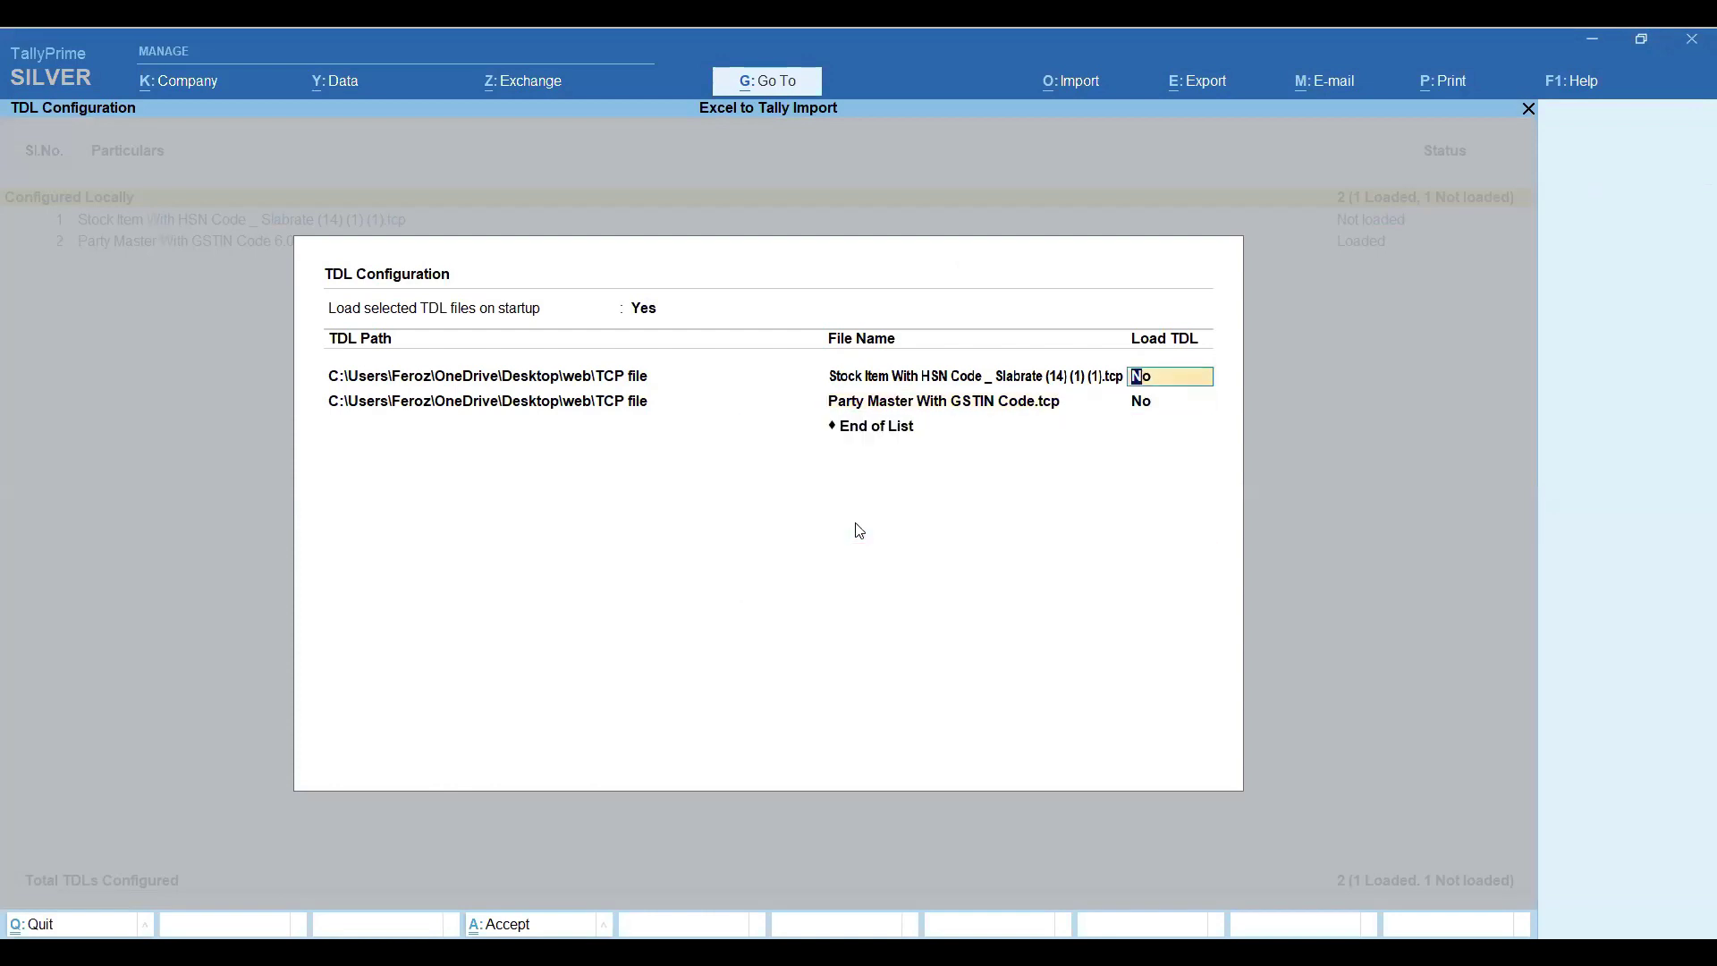
key("Return")
key("Return")
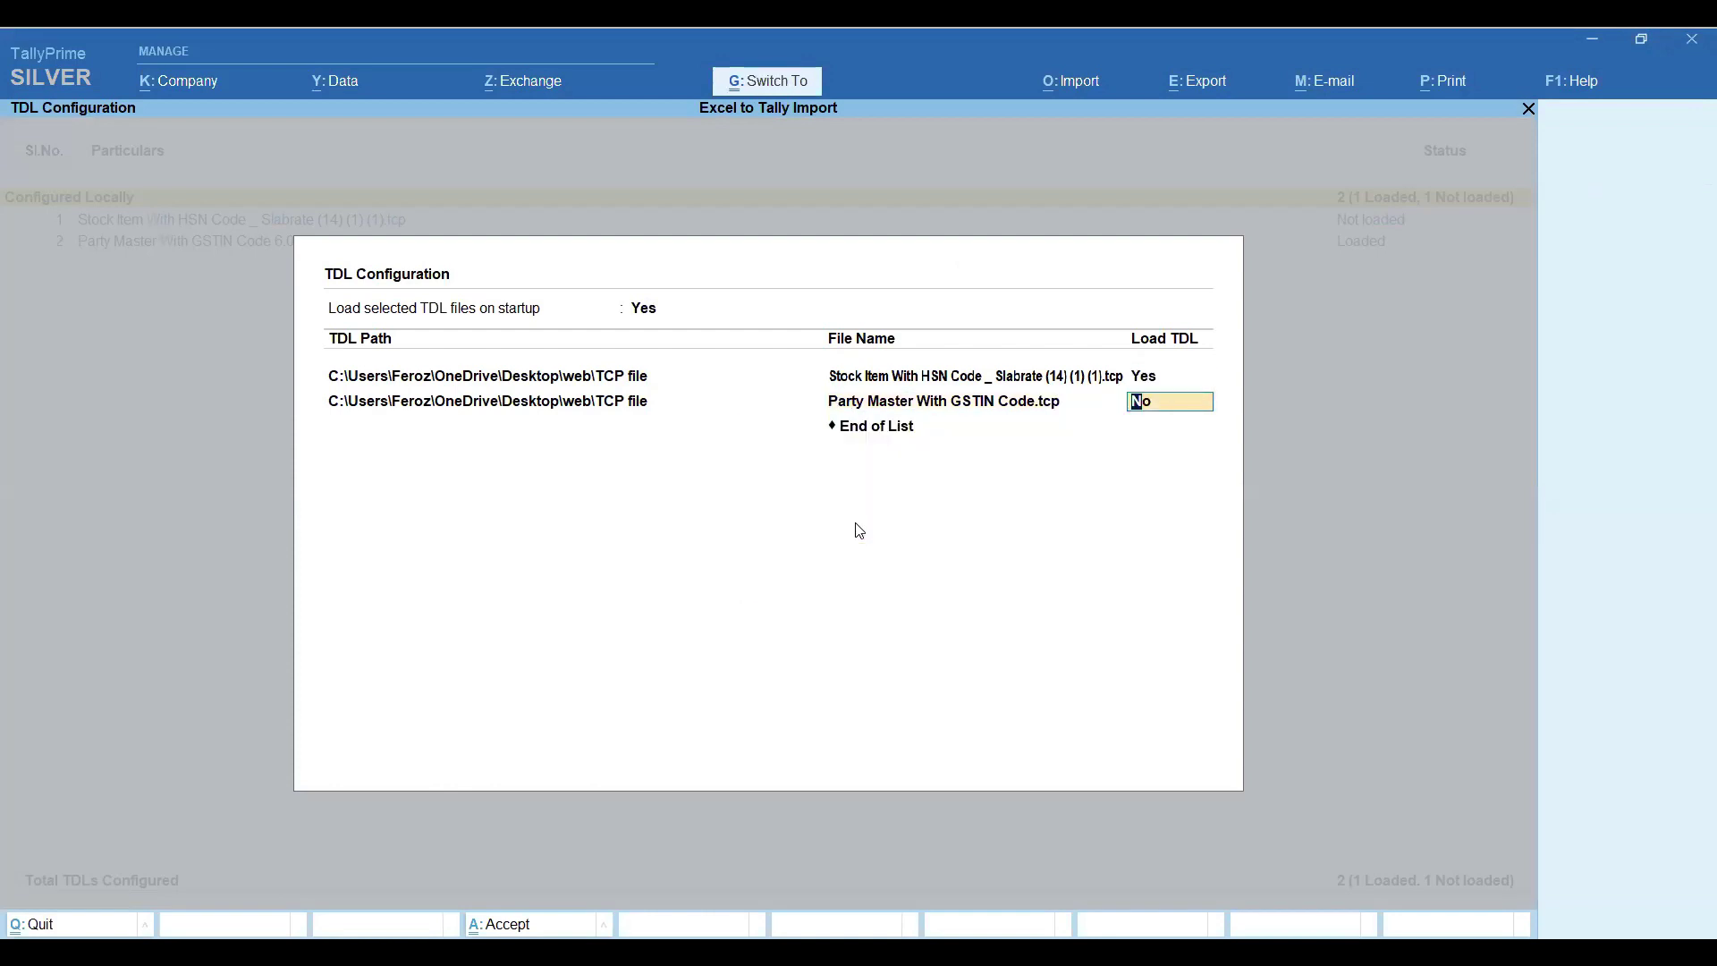
key("ctrl+a")
Step: Keep the add-on feature Stock Item With HSN Code & Slabrate enabled and leave TDL management
key("F6")
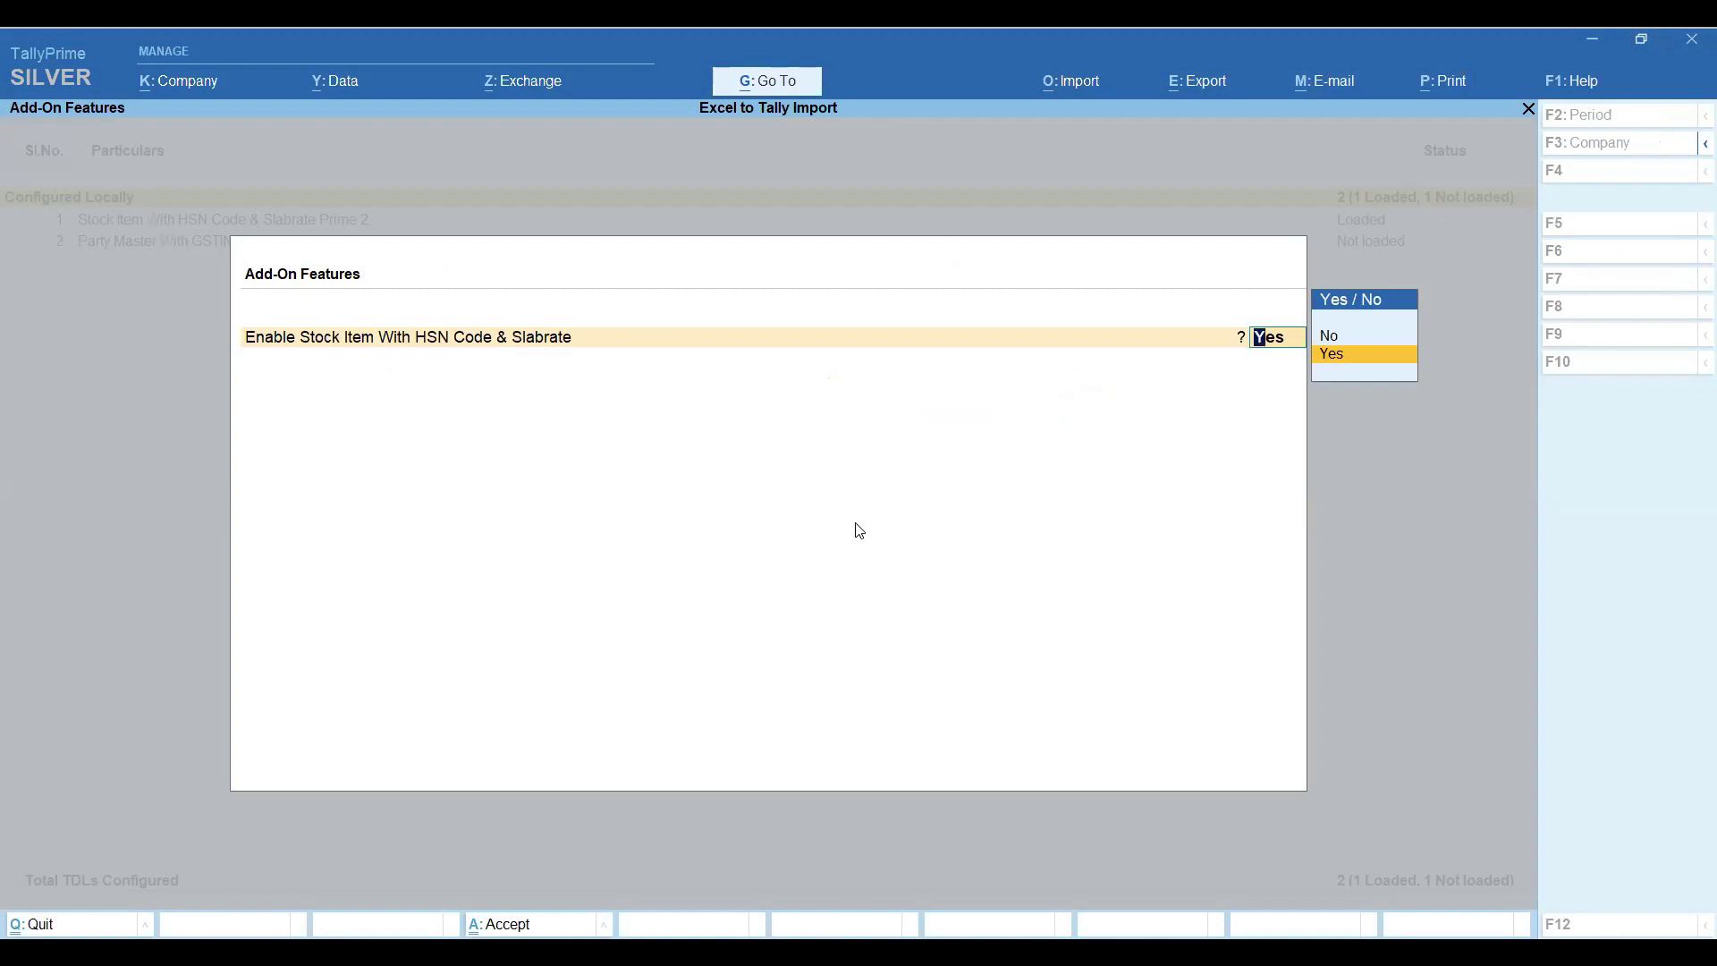
key("Return")
key("Return")
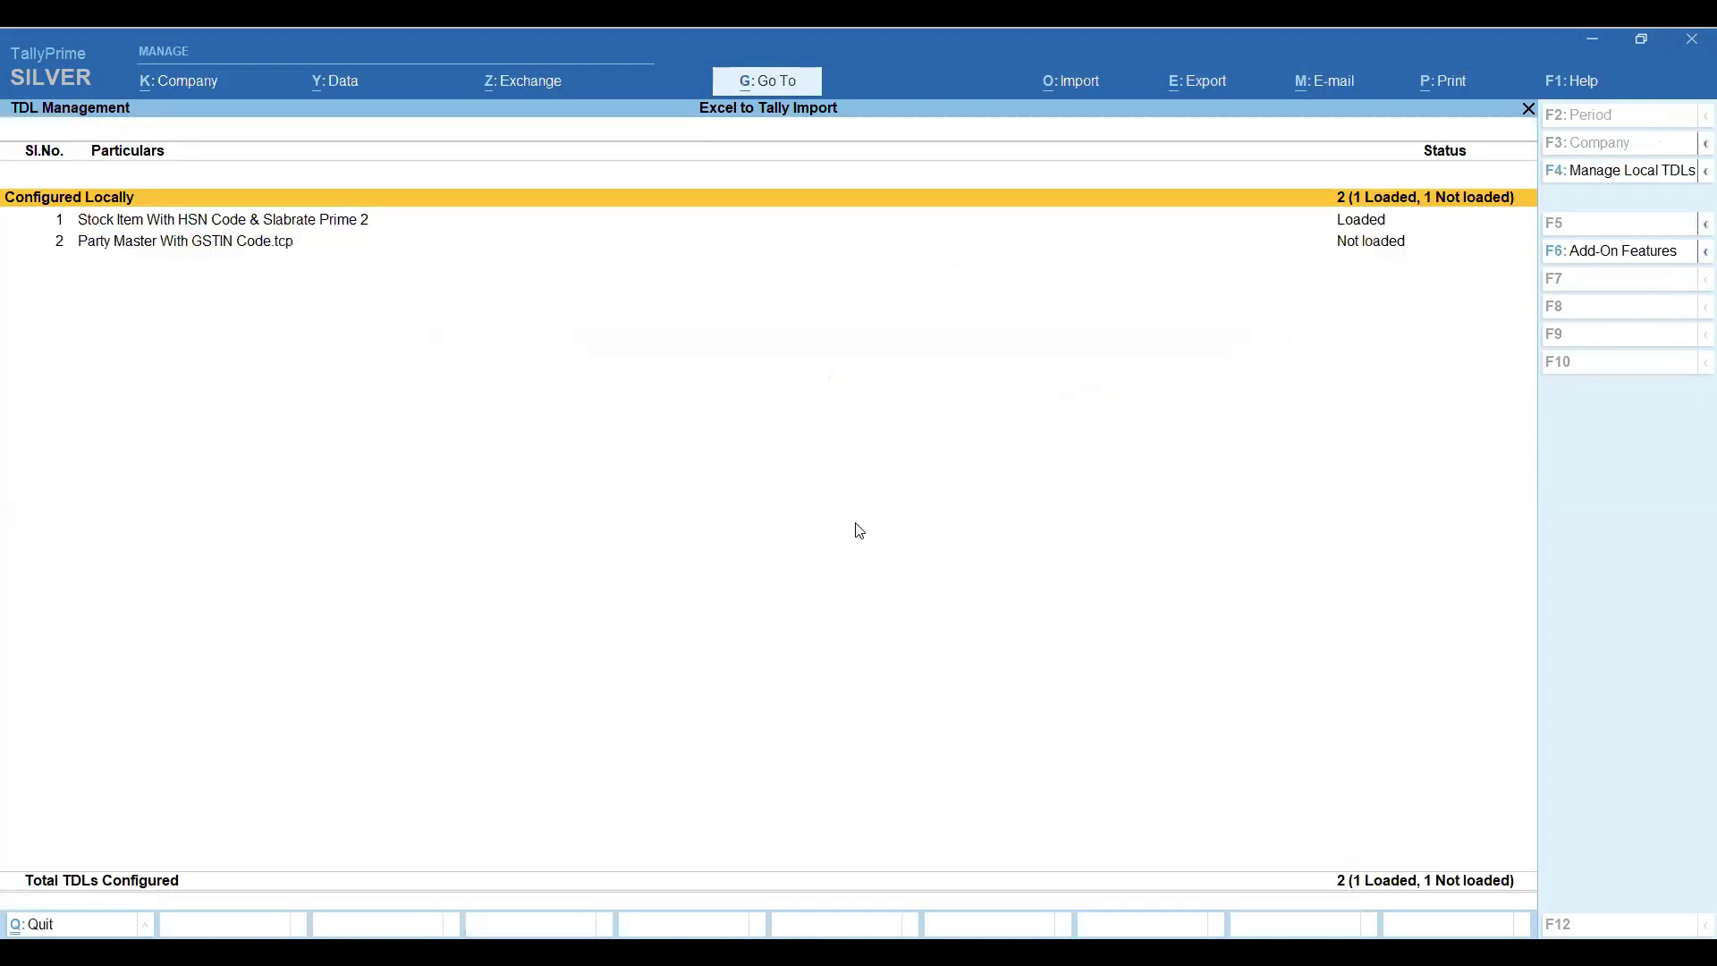
key("Escape")
Step: Open the import form of the Stock Item With HSN Code & Slabrate add-on
key("Down")
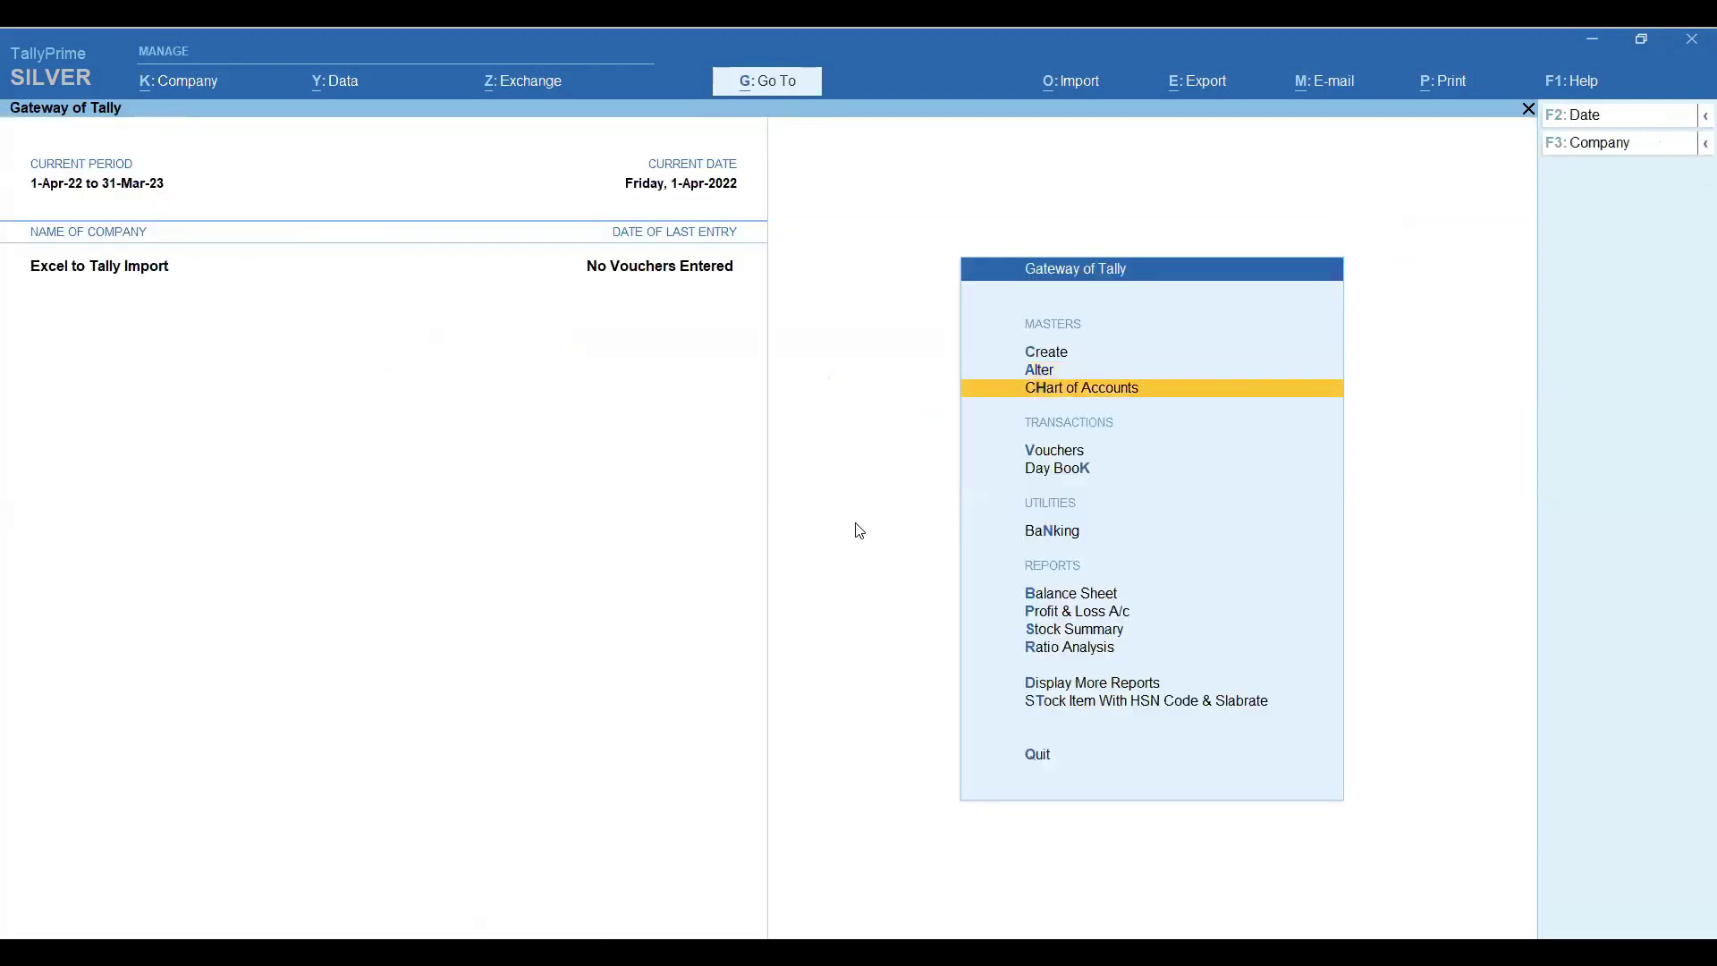
key("Down")
key("Down")
key("Down")
key("Down")
key("Down")
key("Down")
key("Down")
key("Down")
key("Down")
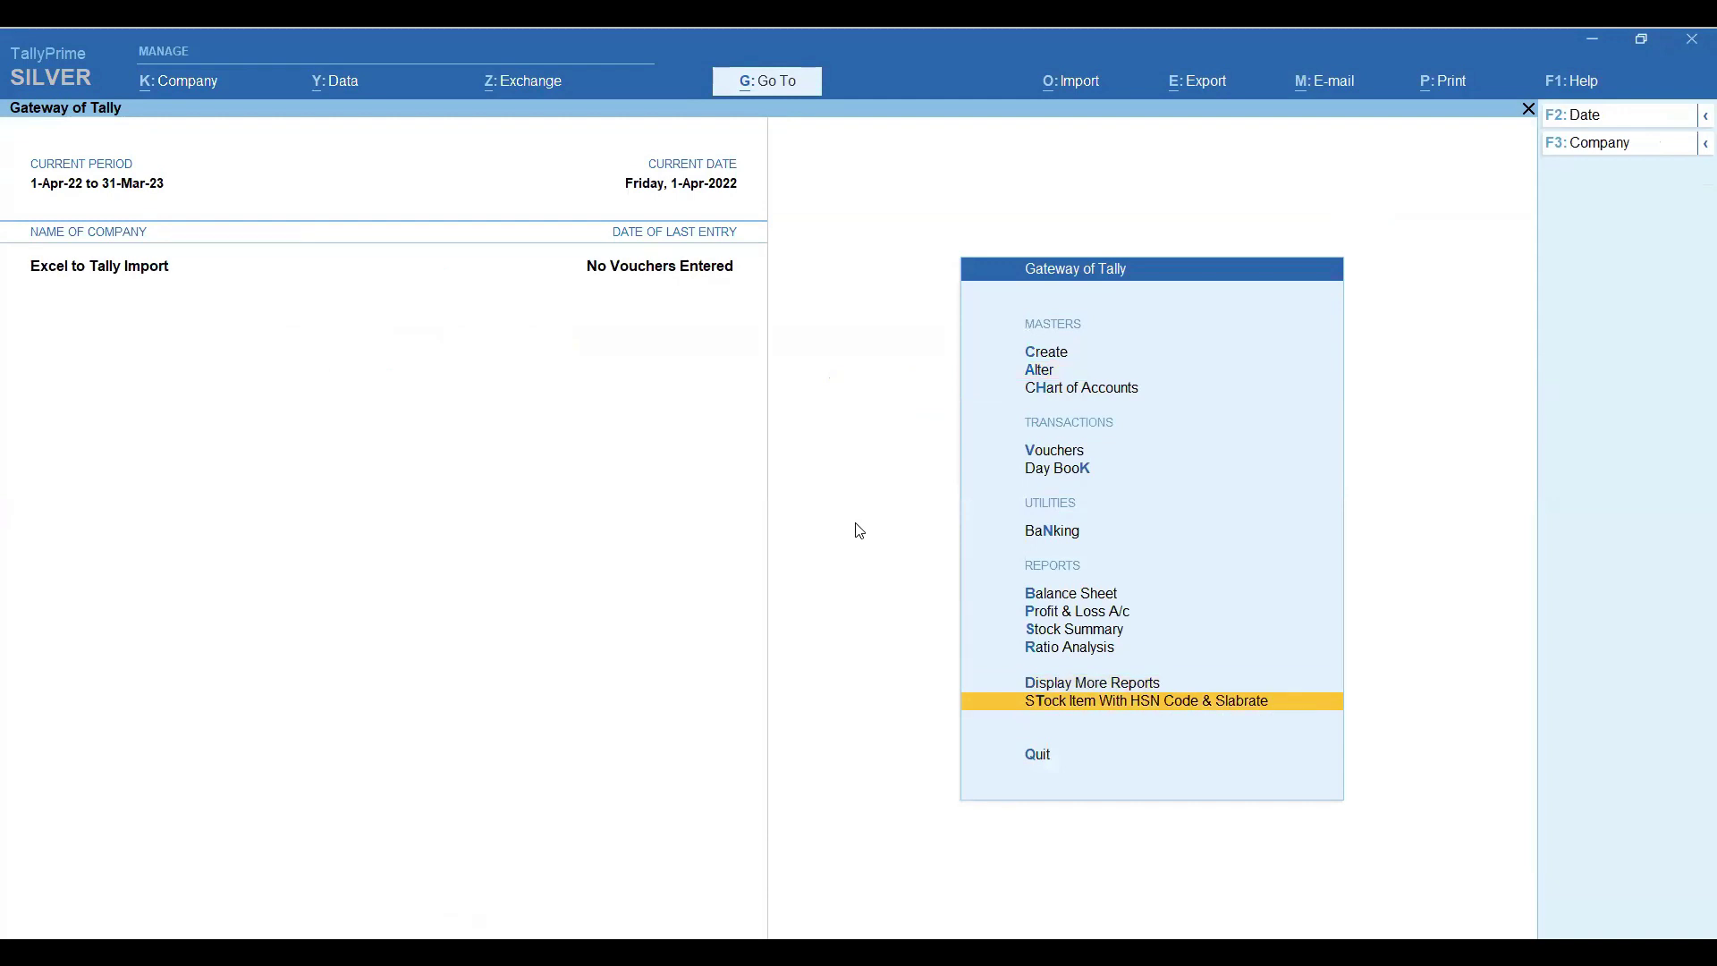
key("Return")
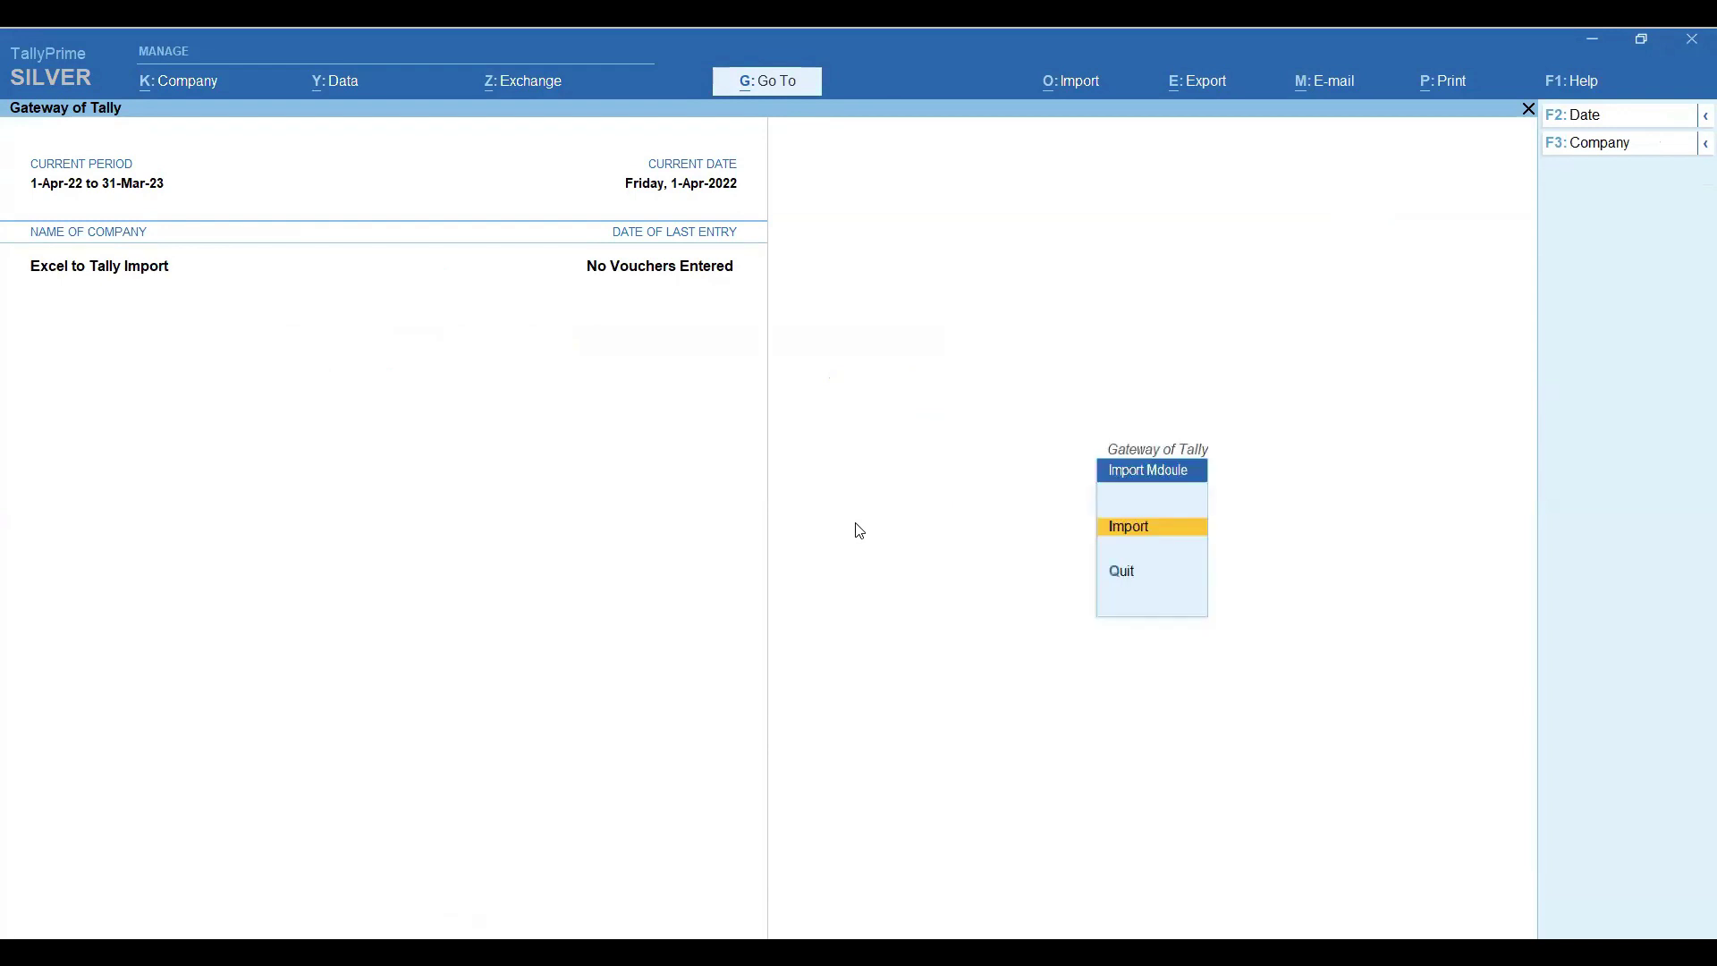
key("Return")
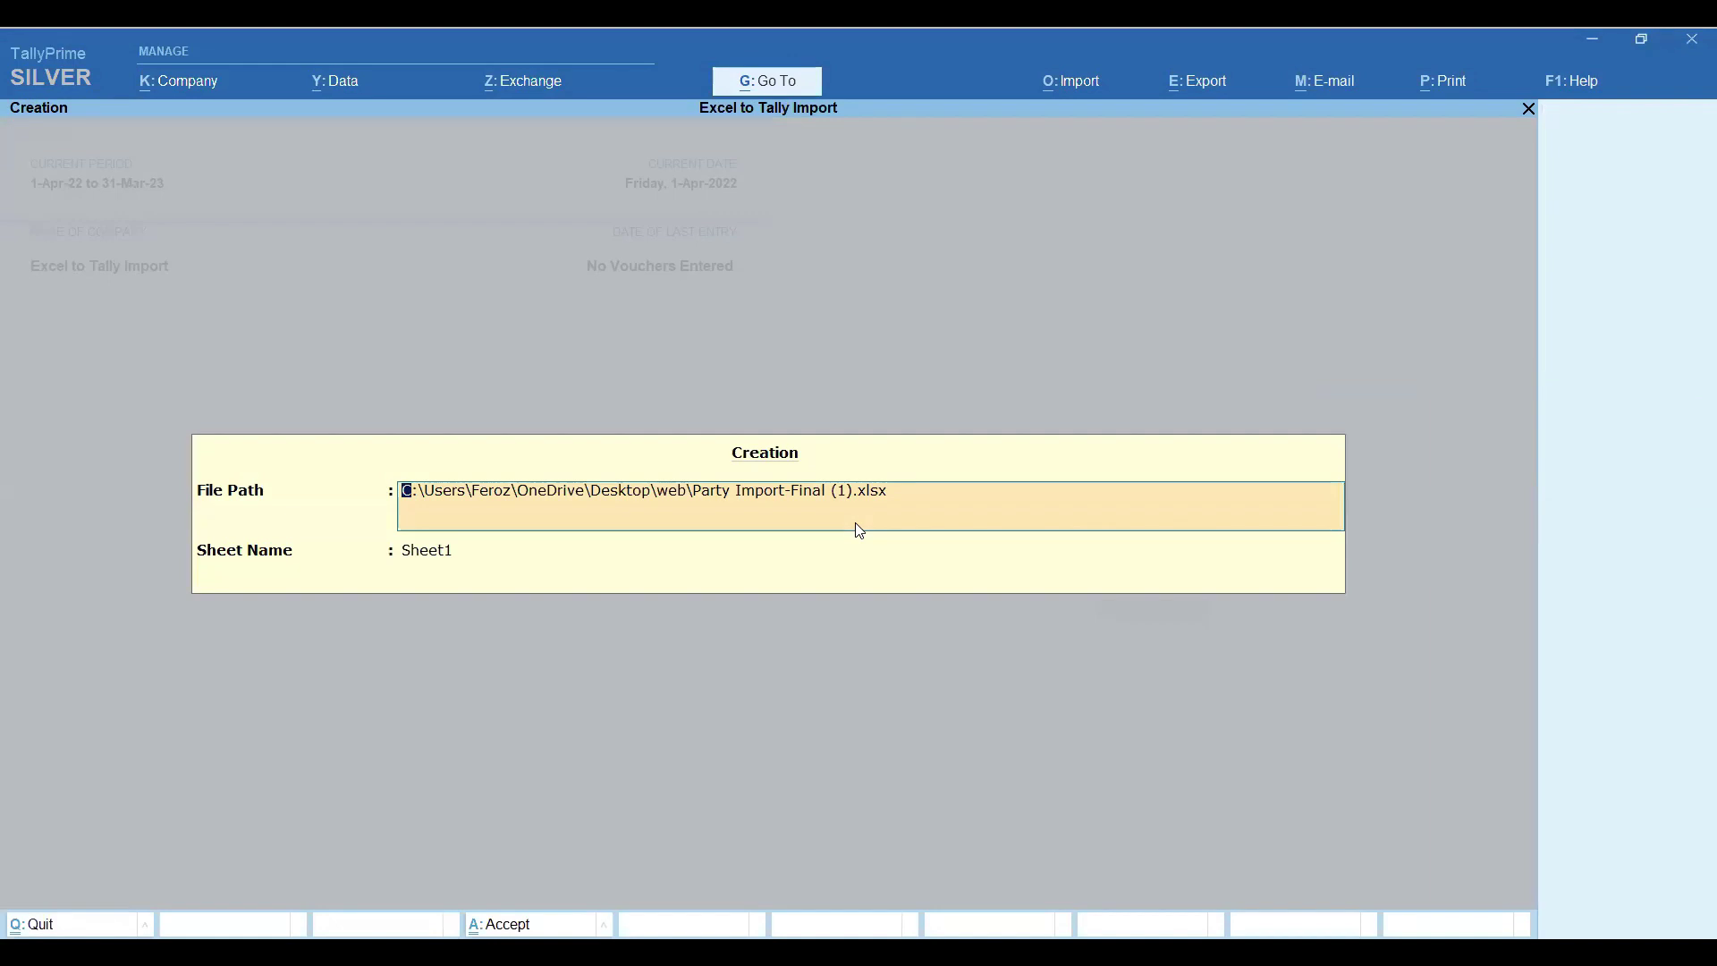
Step: Set the file path to Stock item import.xlsx in the desktop's web folder and import the items from Sheet1
key("BackSpace")
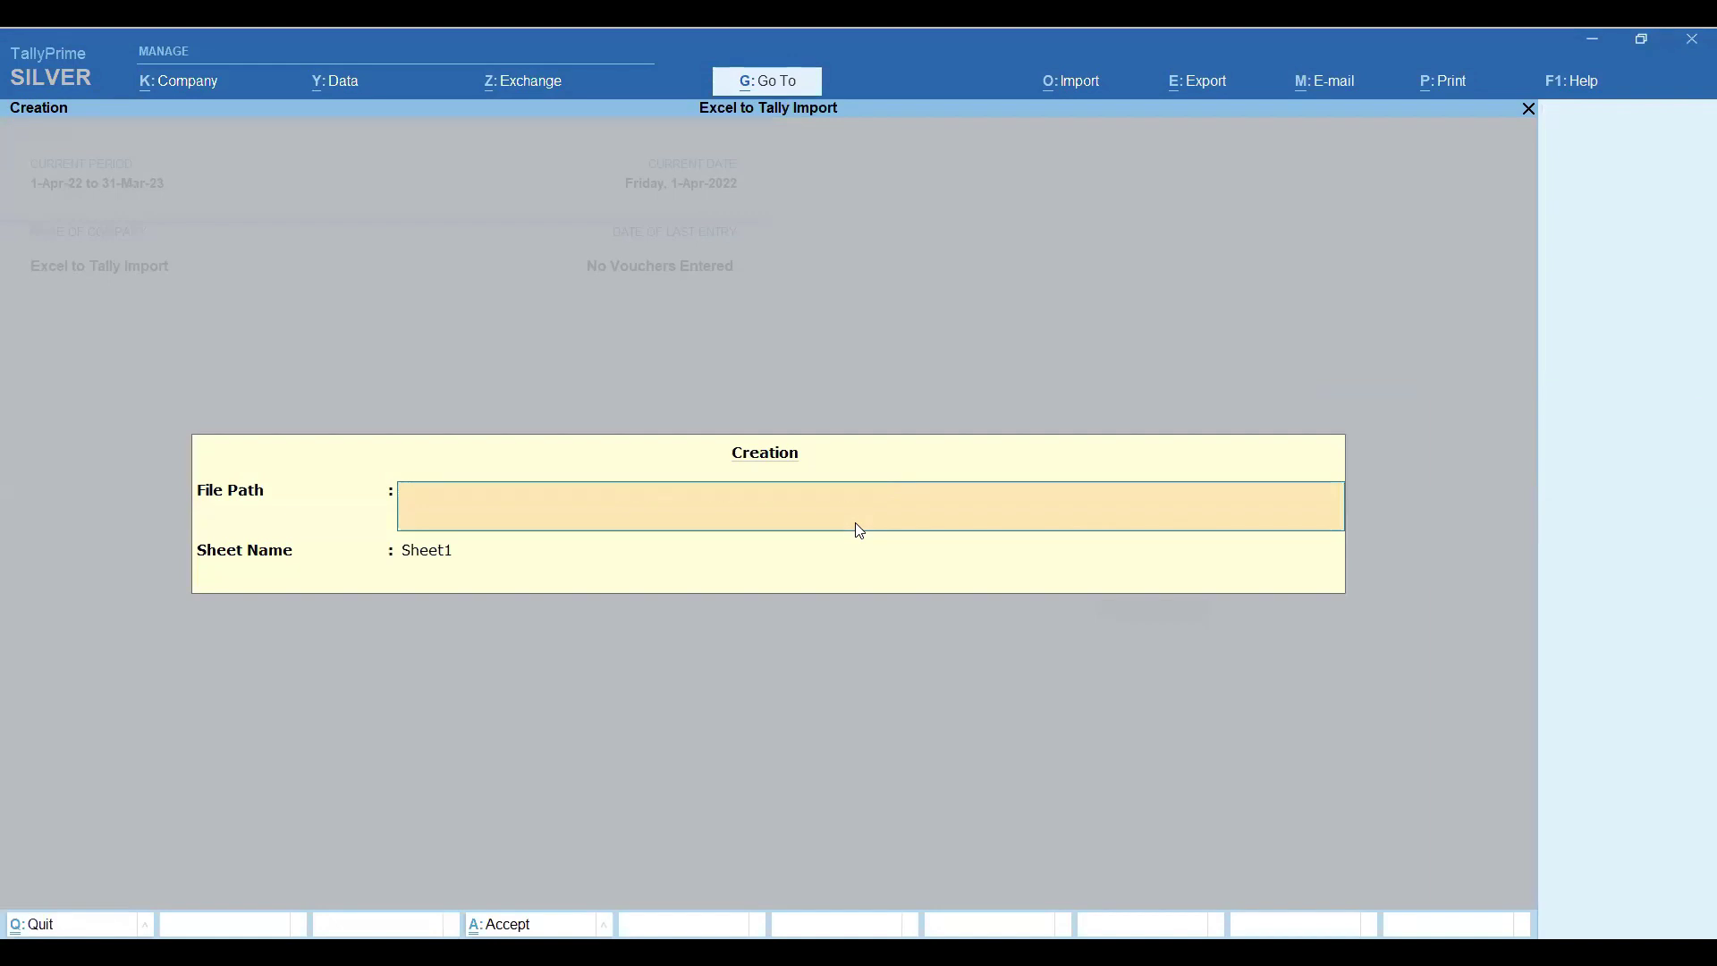
type("C:\\Users\\Feroz\\OneDrive\\Desktop\\web\\Stock item import.xlsx")
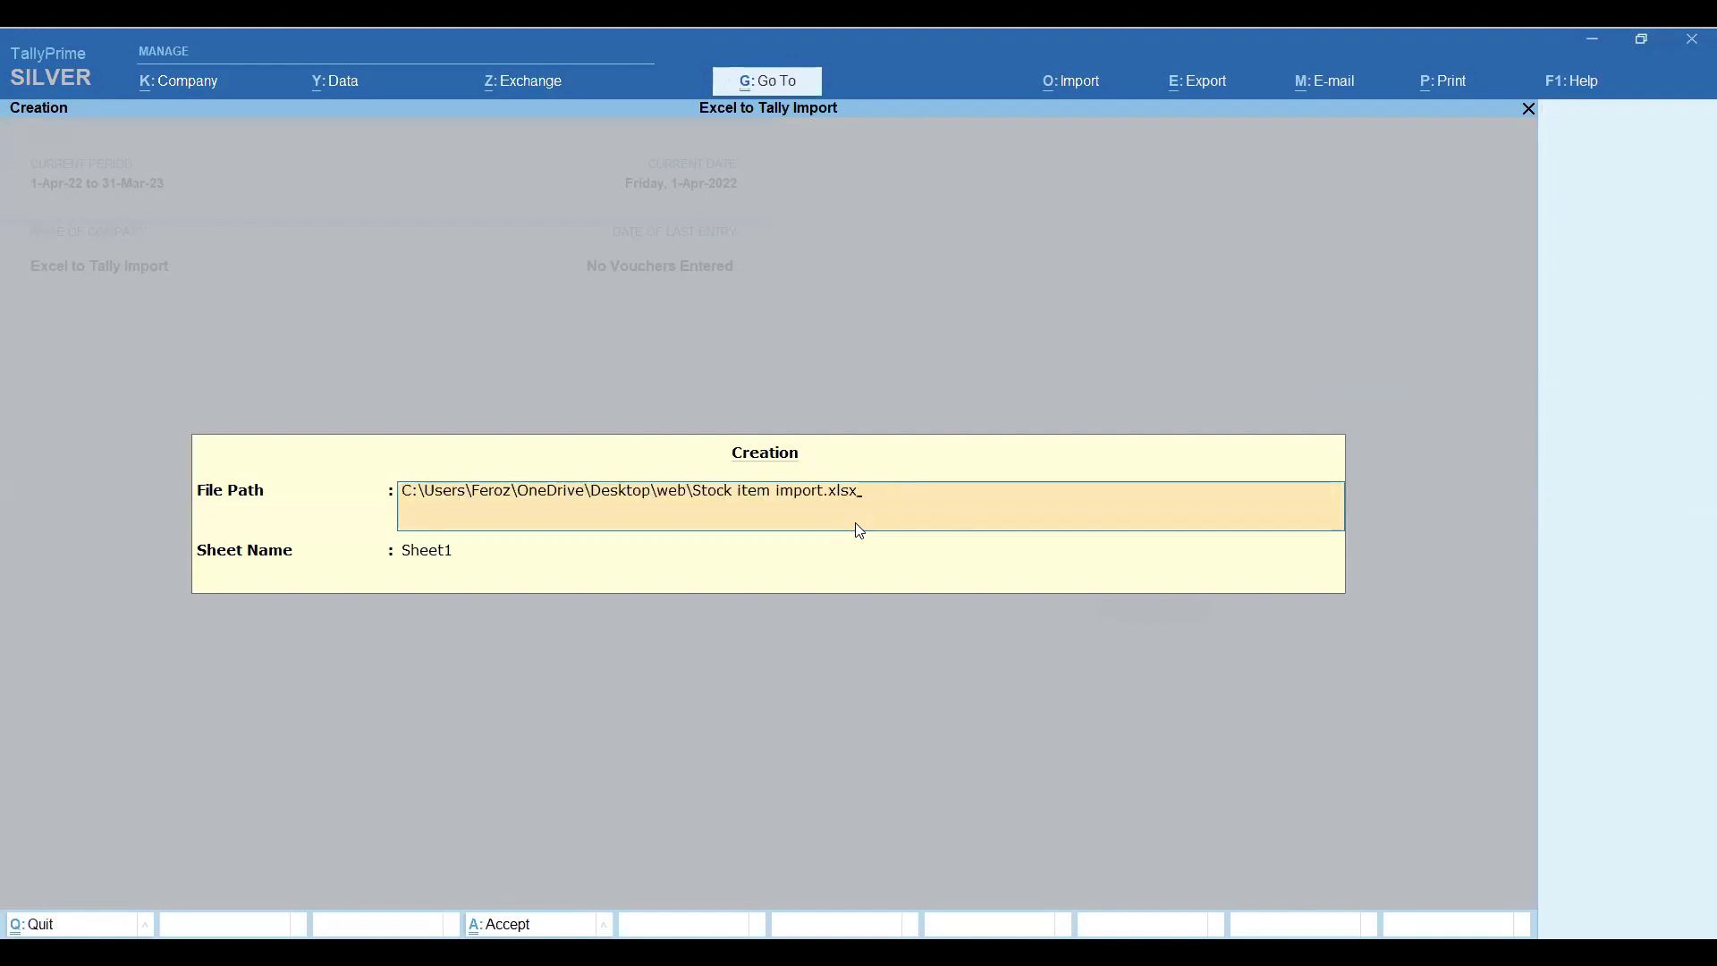
key("Return")
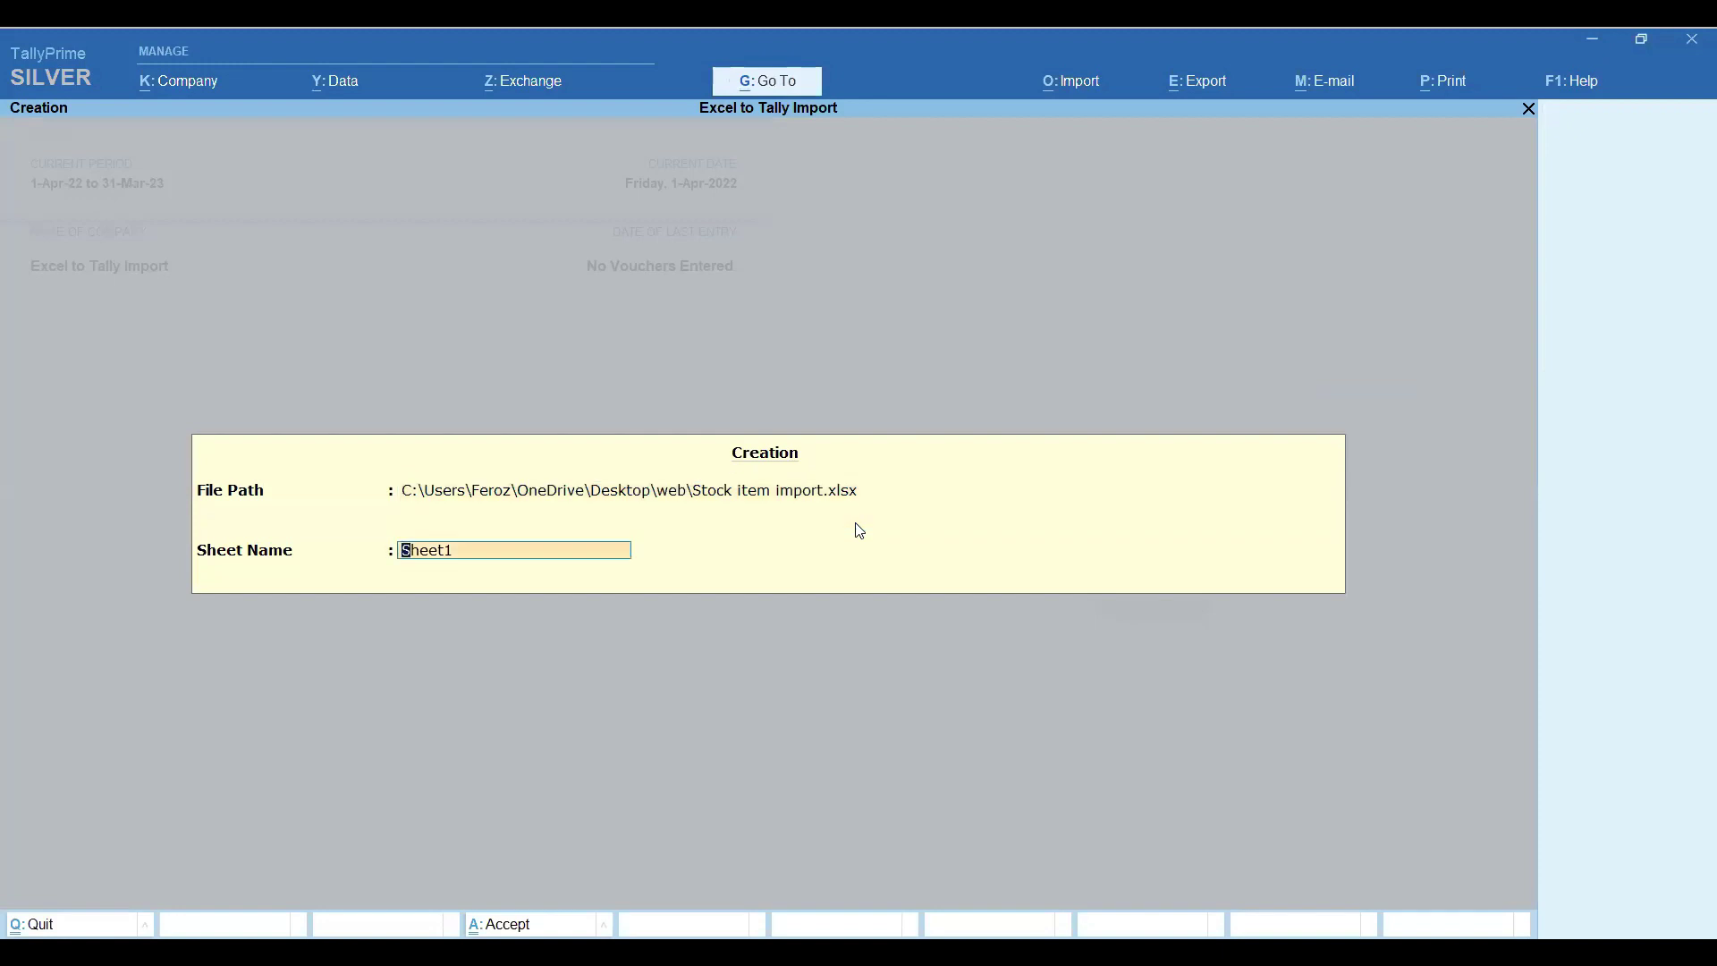
key("Return")
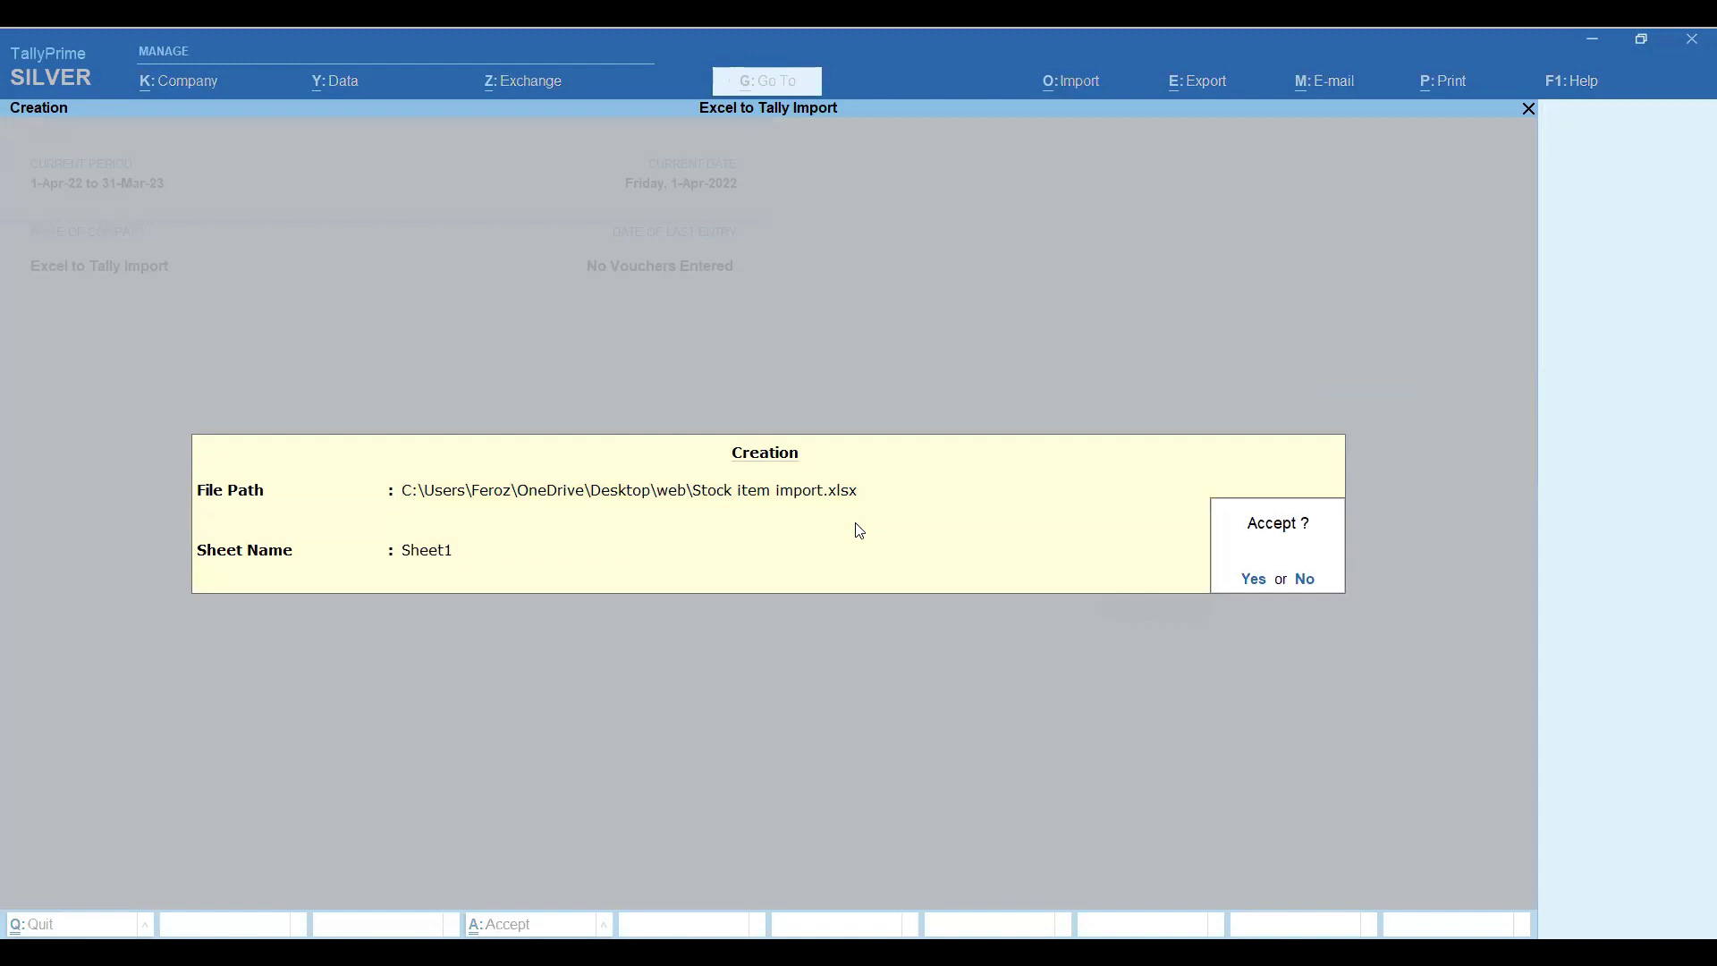
key("Return")
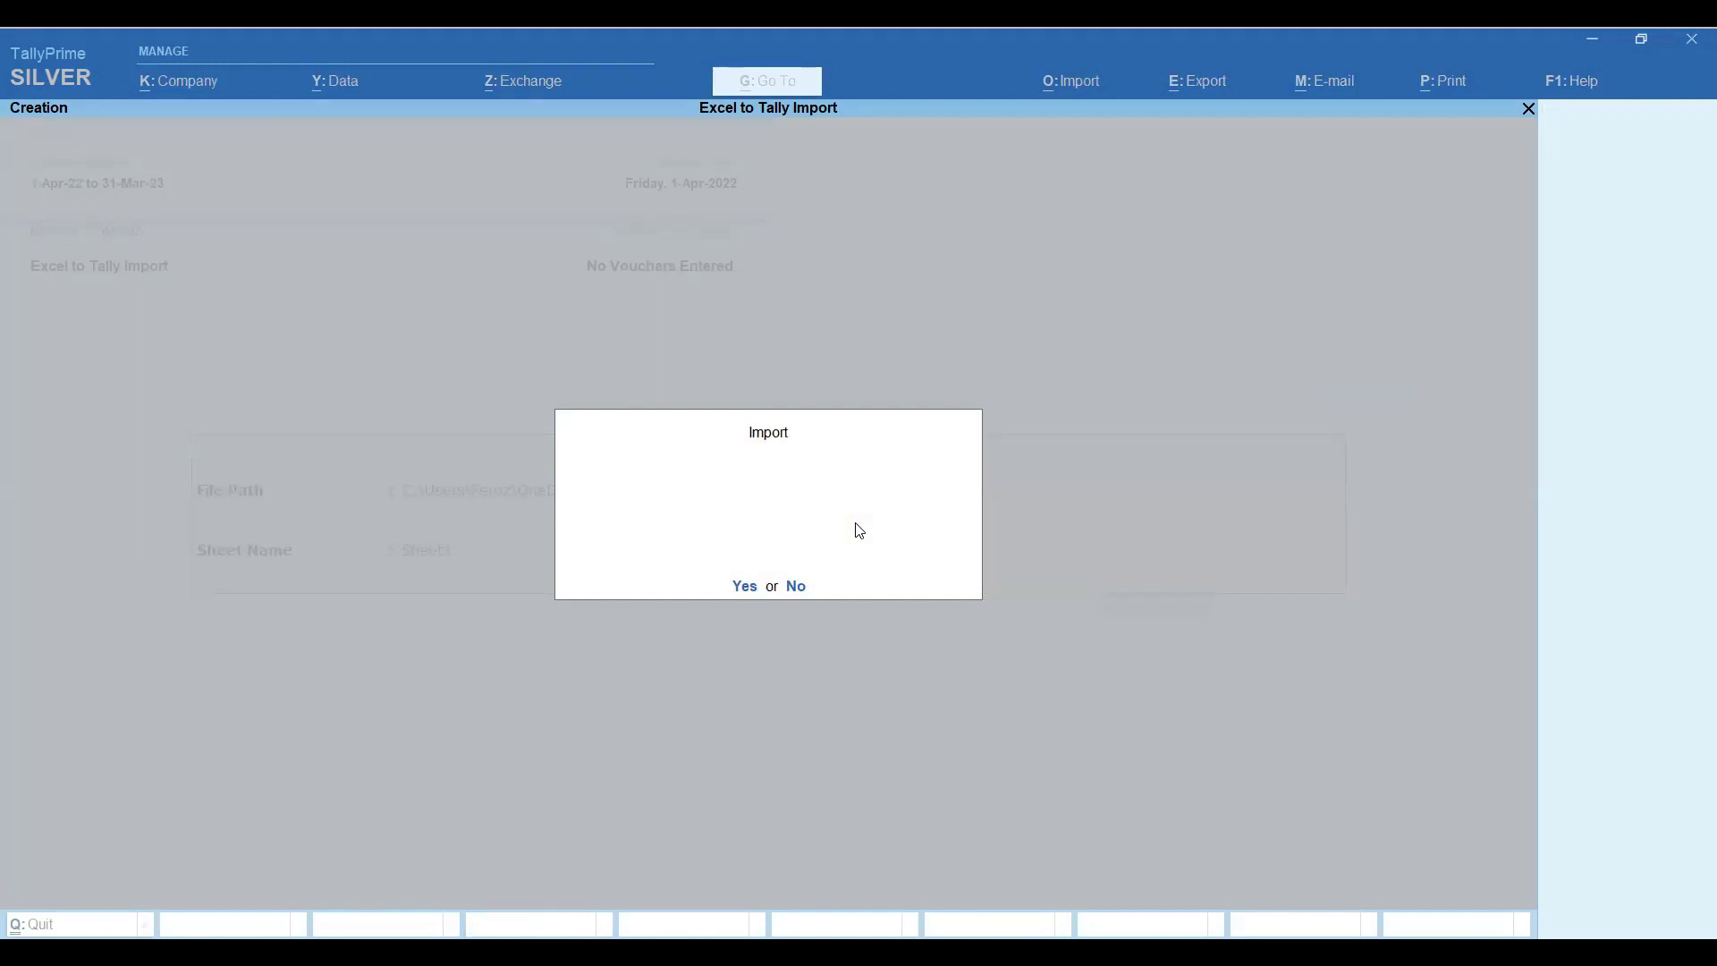
key("Return")
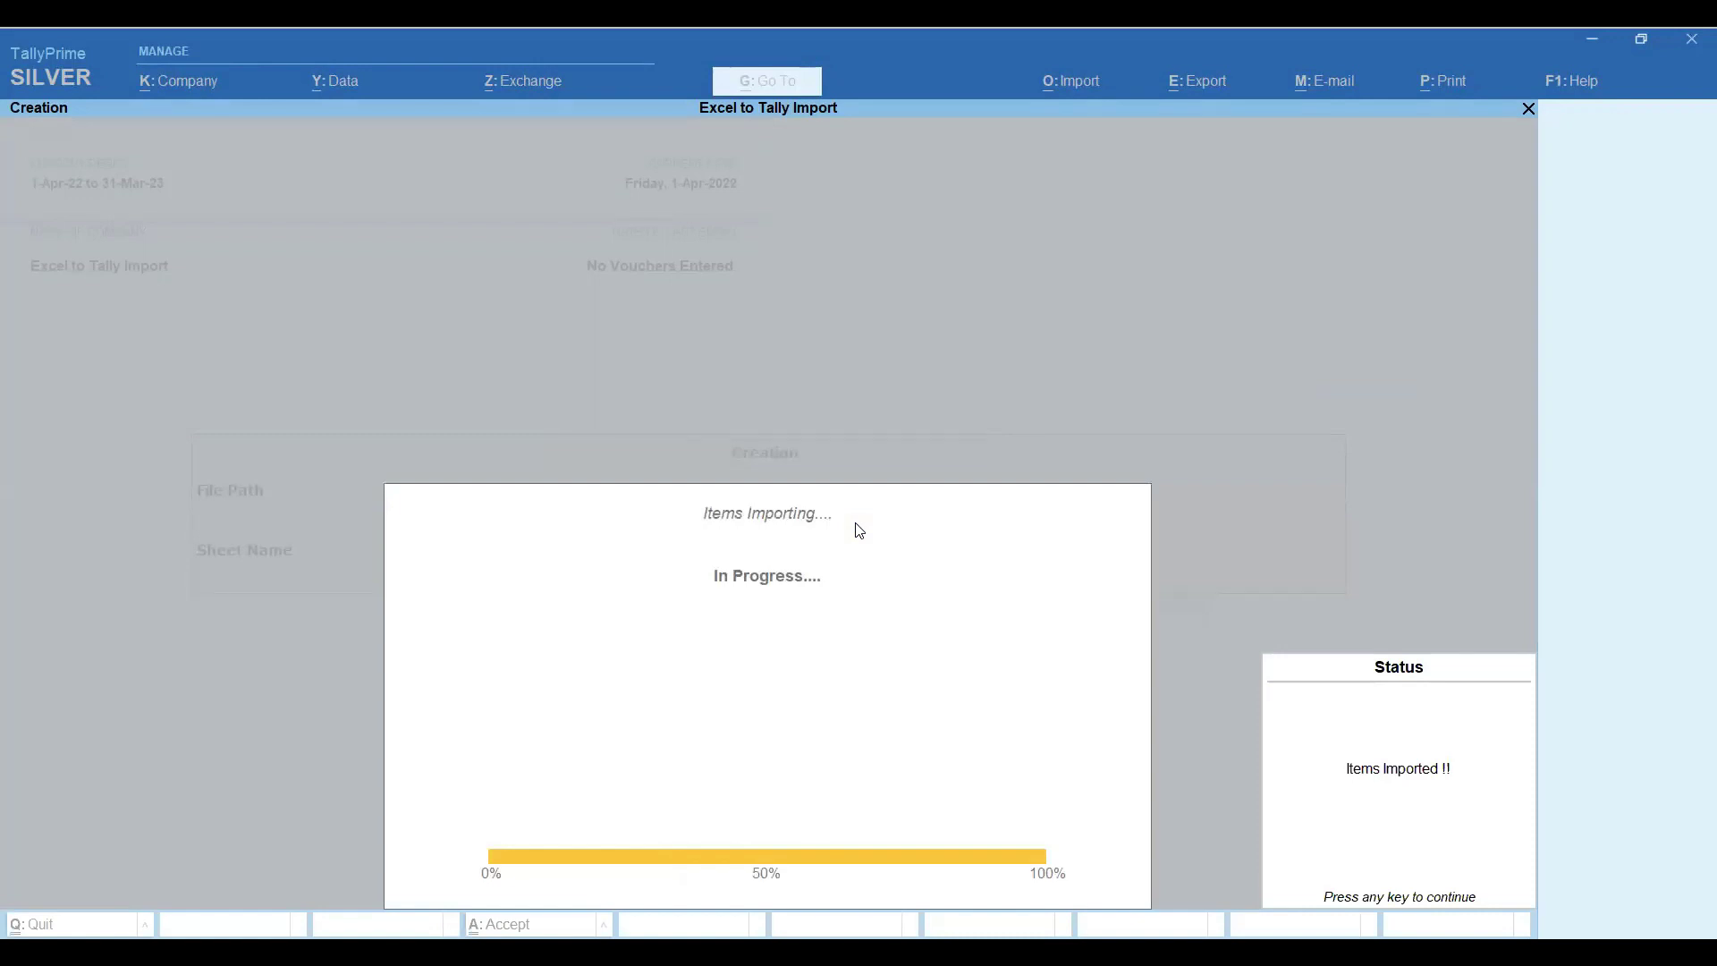
key("Return")
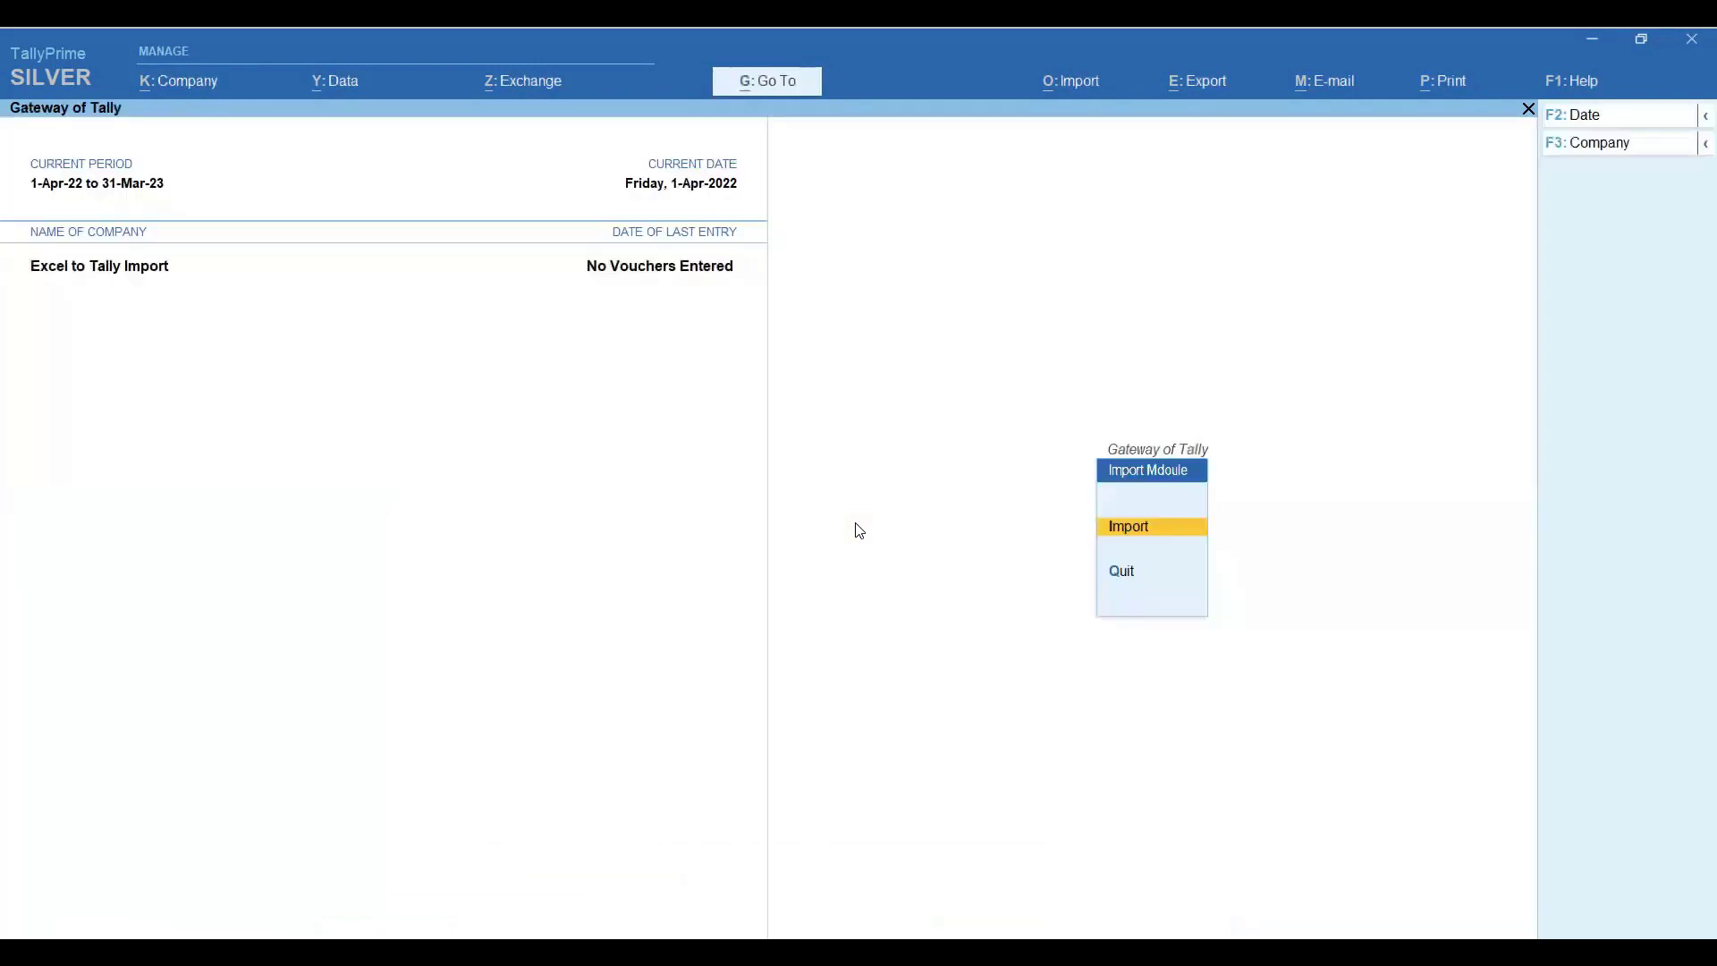
Step: Return to the Gateway of Tally and list the imported stock items for alteration
key("Escape")
key("Home")
key("Down")
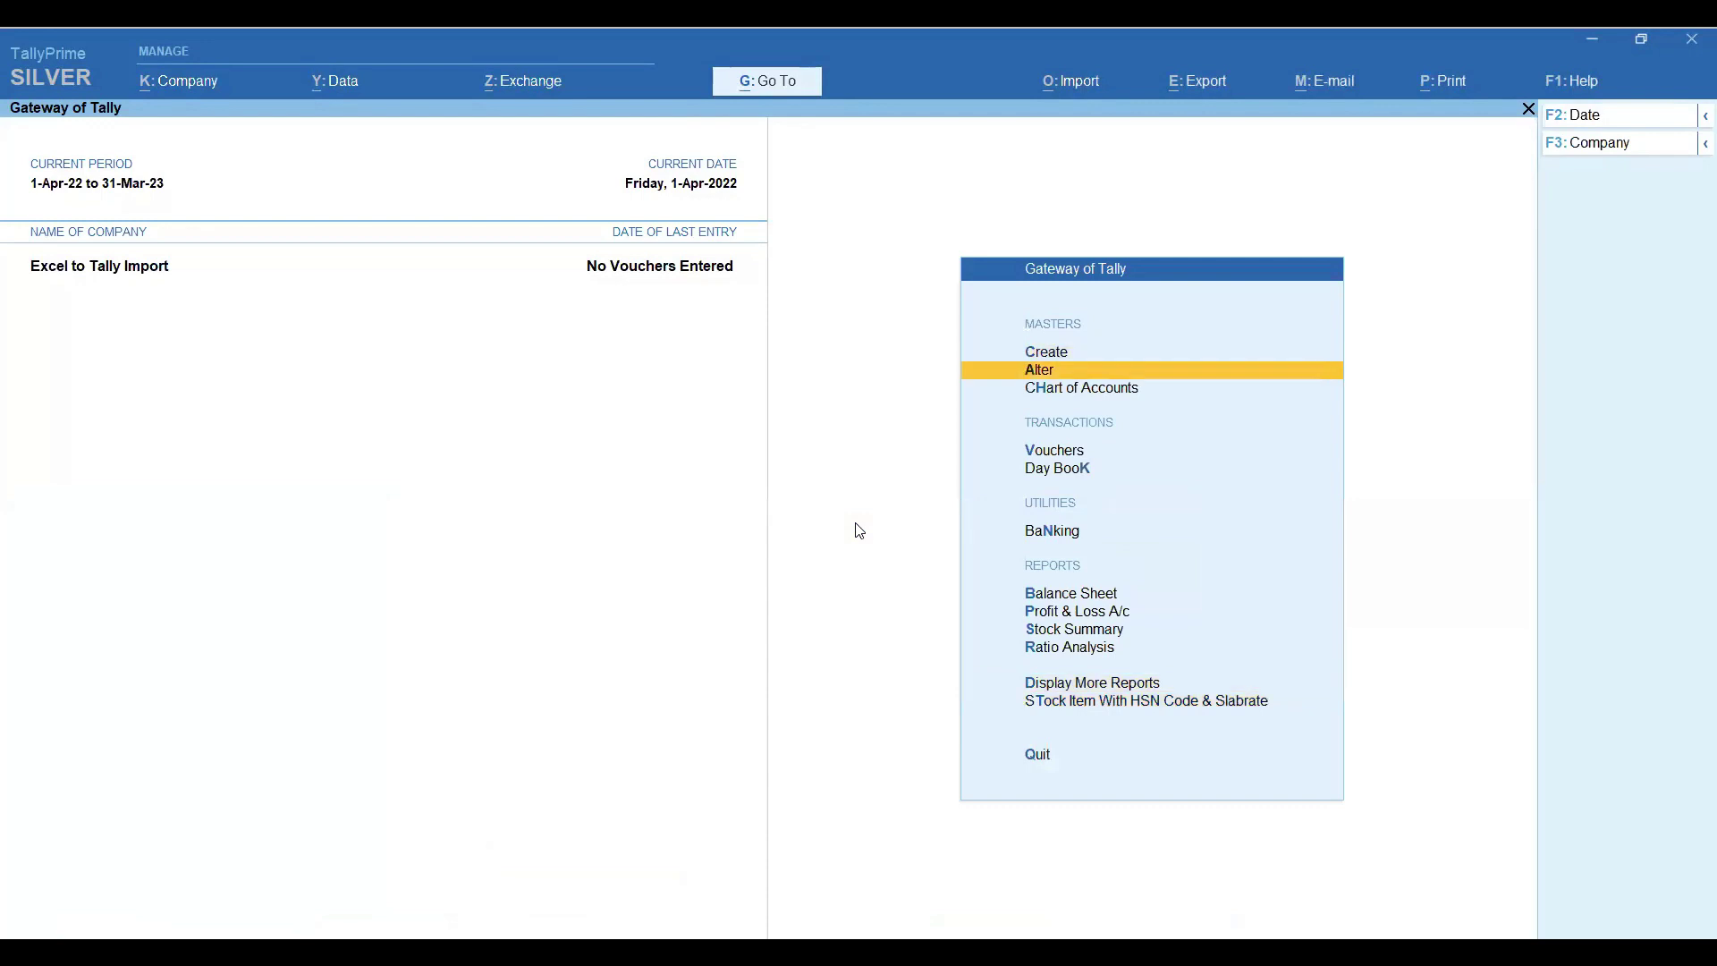
key("Return")
key("Down")
key("Down")
key("Down")
key("Down")
key("Down")
key("Down")
key("Down")
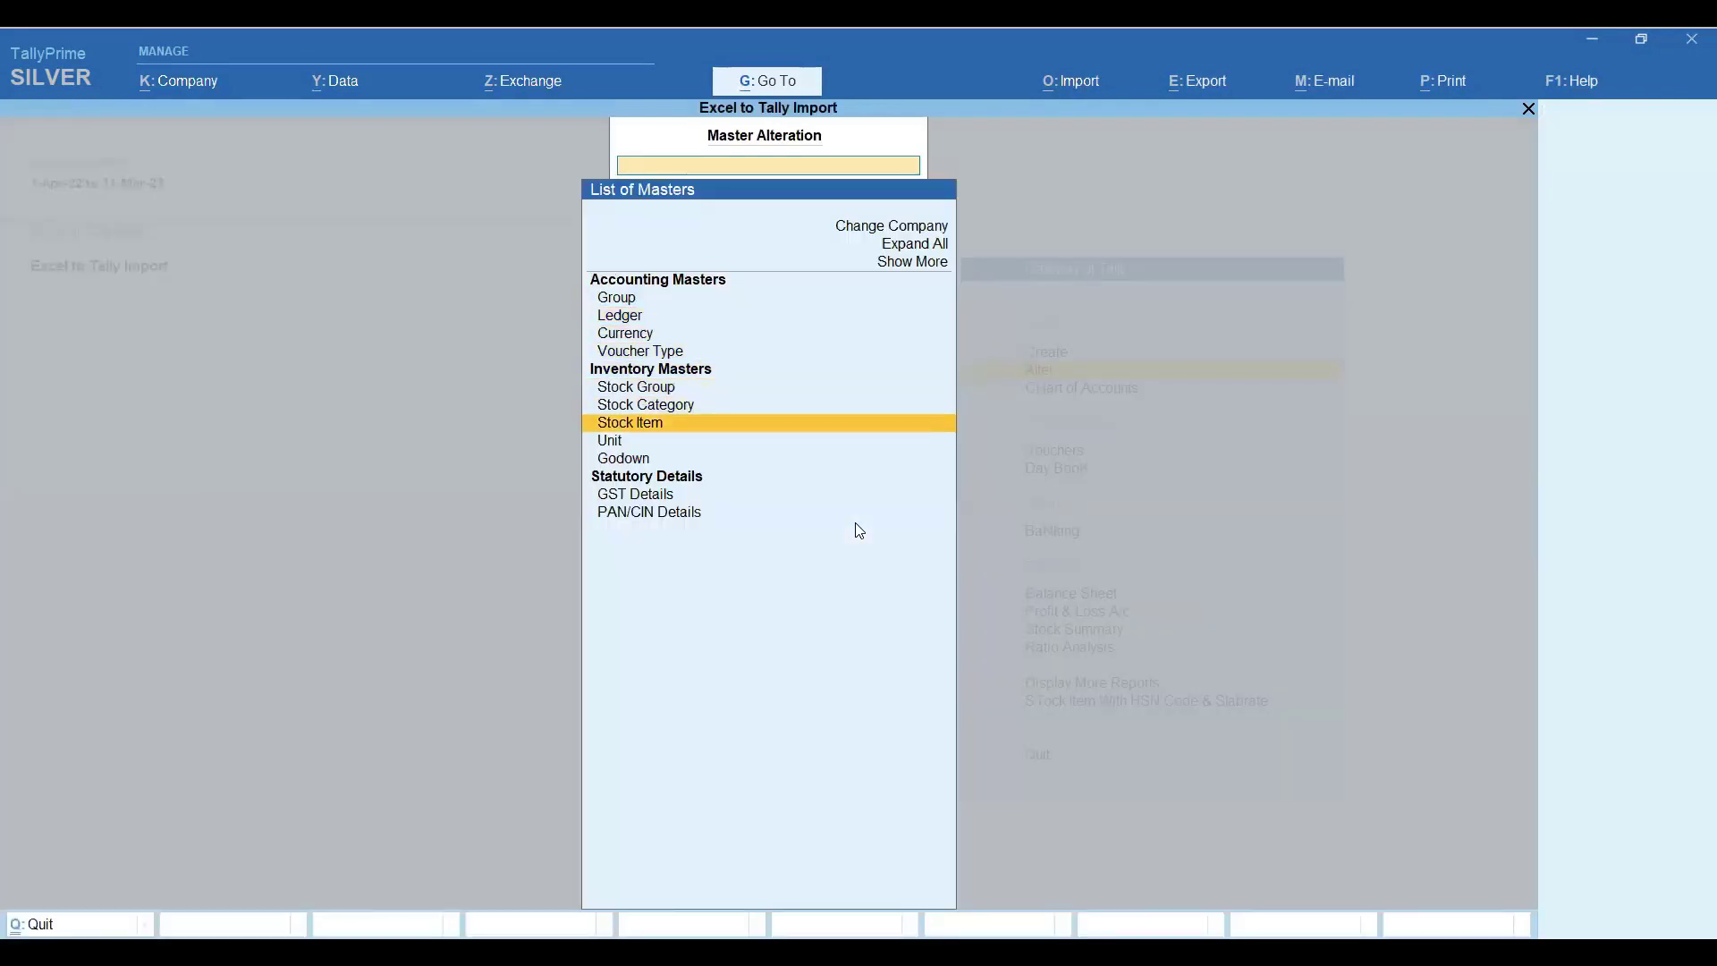
key("Return")
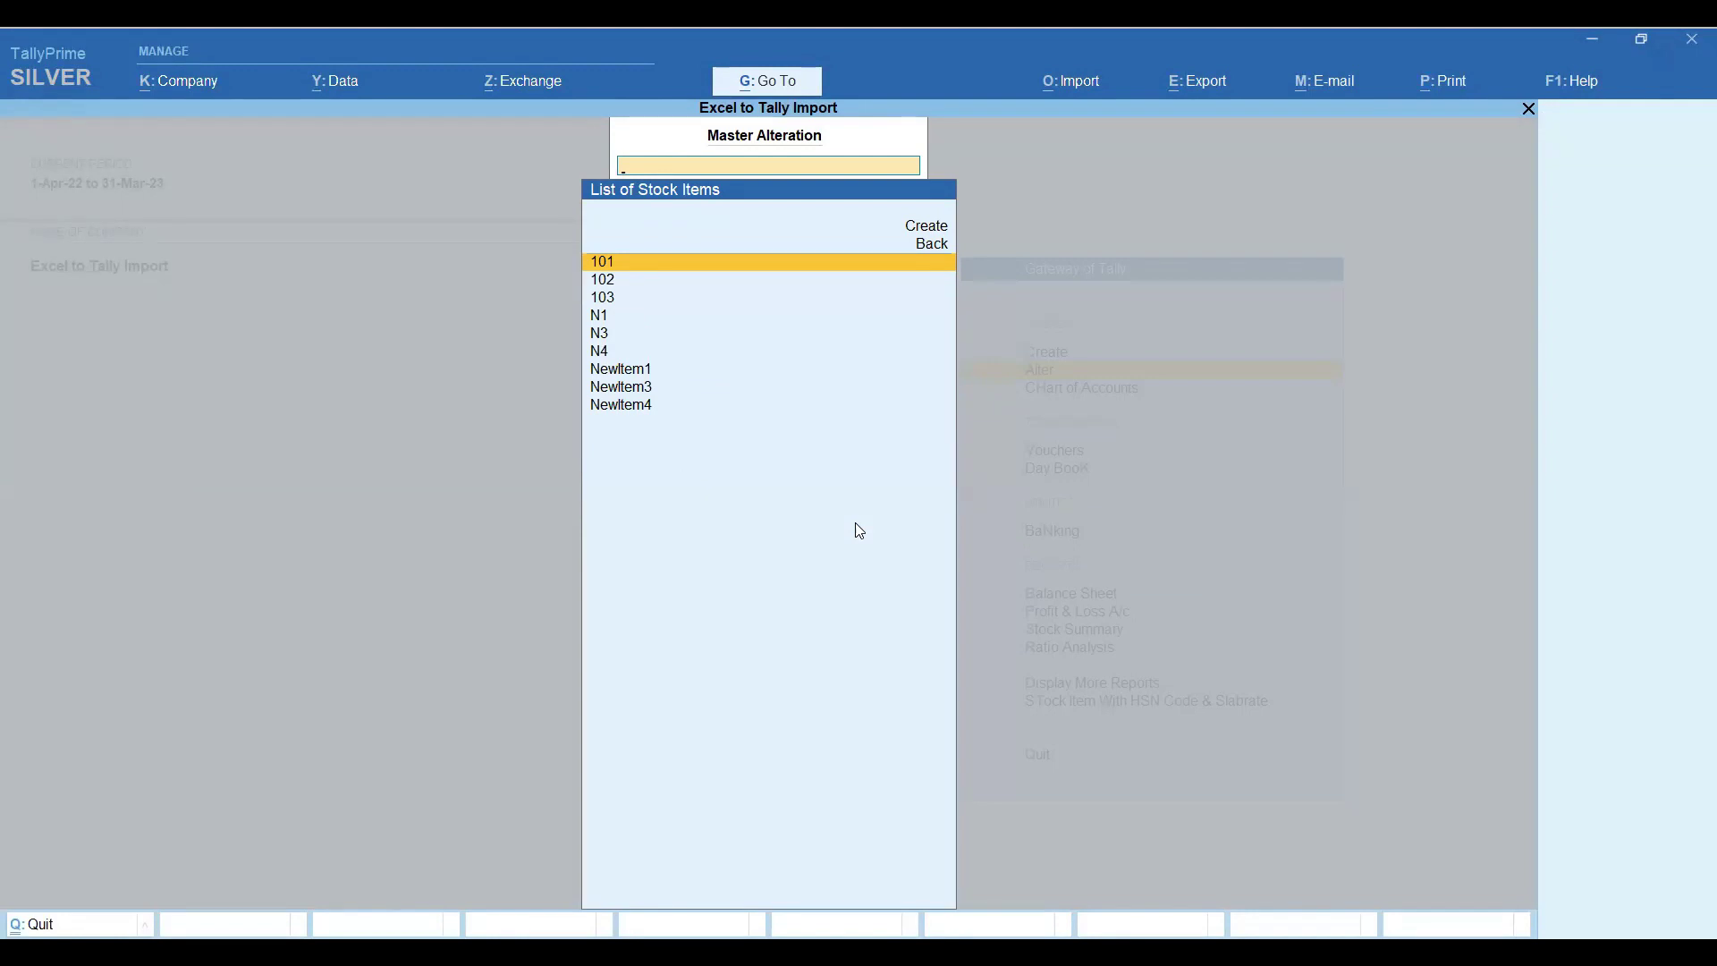
Step: Open the imported stock item NewItem1 and review its name and alias
key("Down")
key("Down")
key("Down")
key("Down")
key("Down")
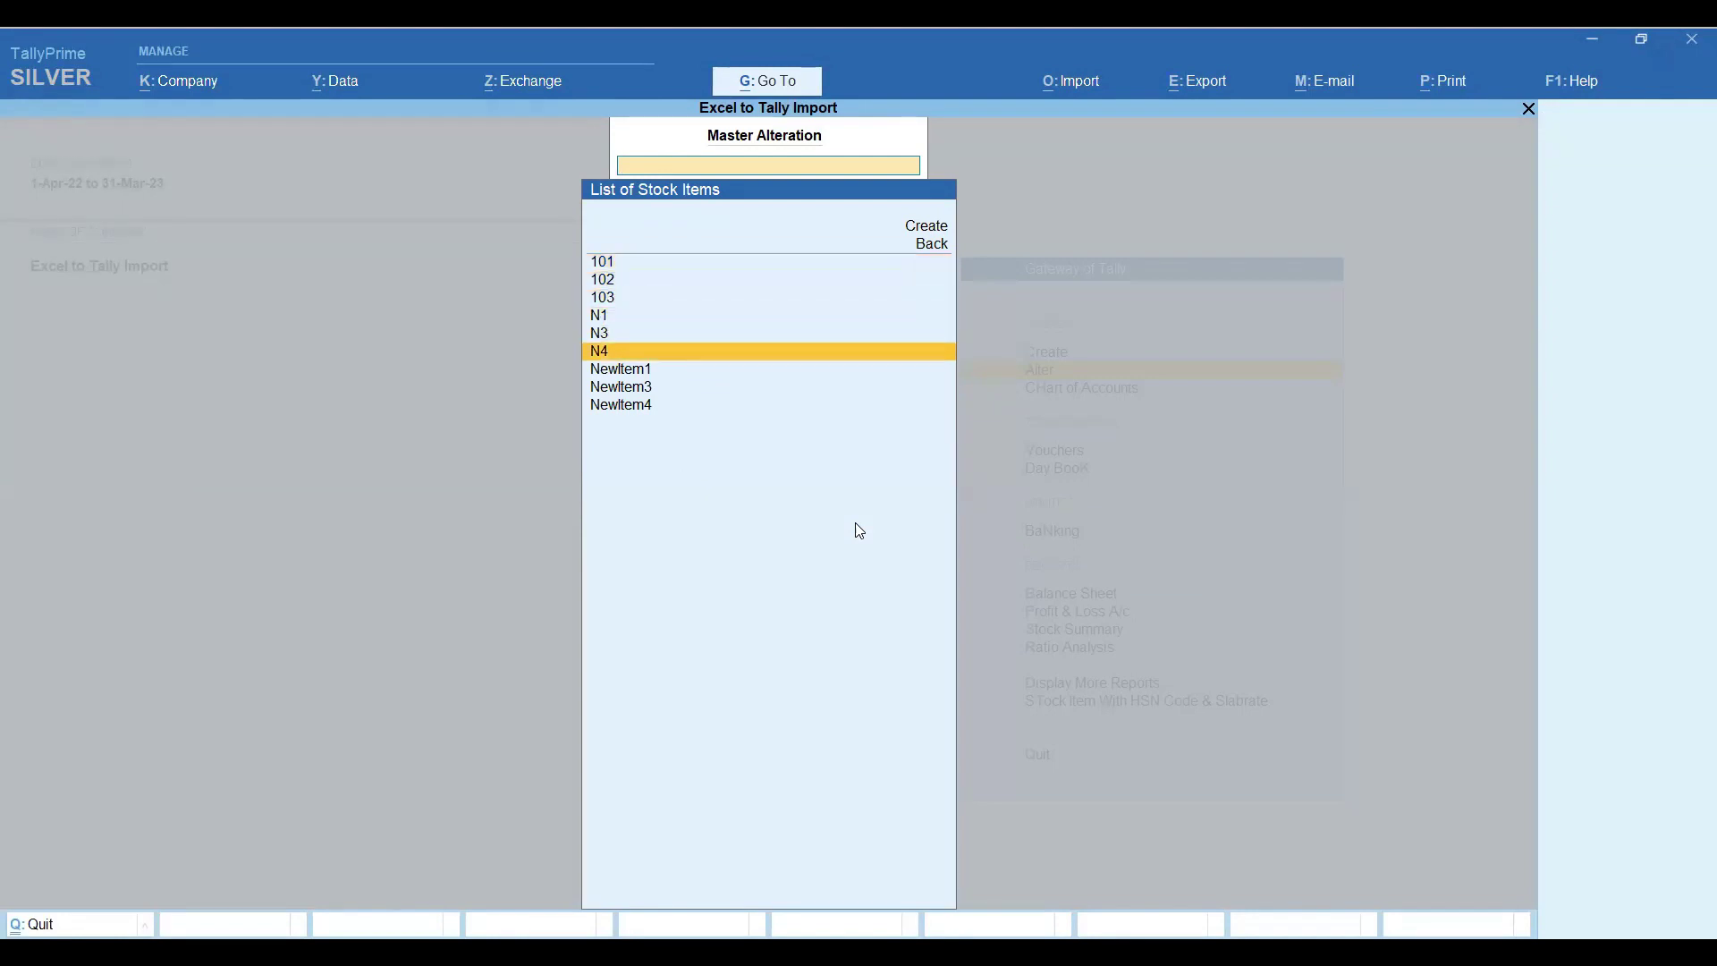
key("Down")
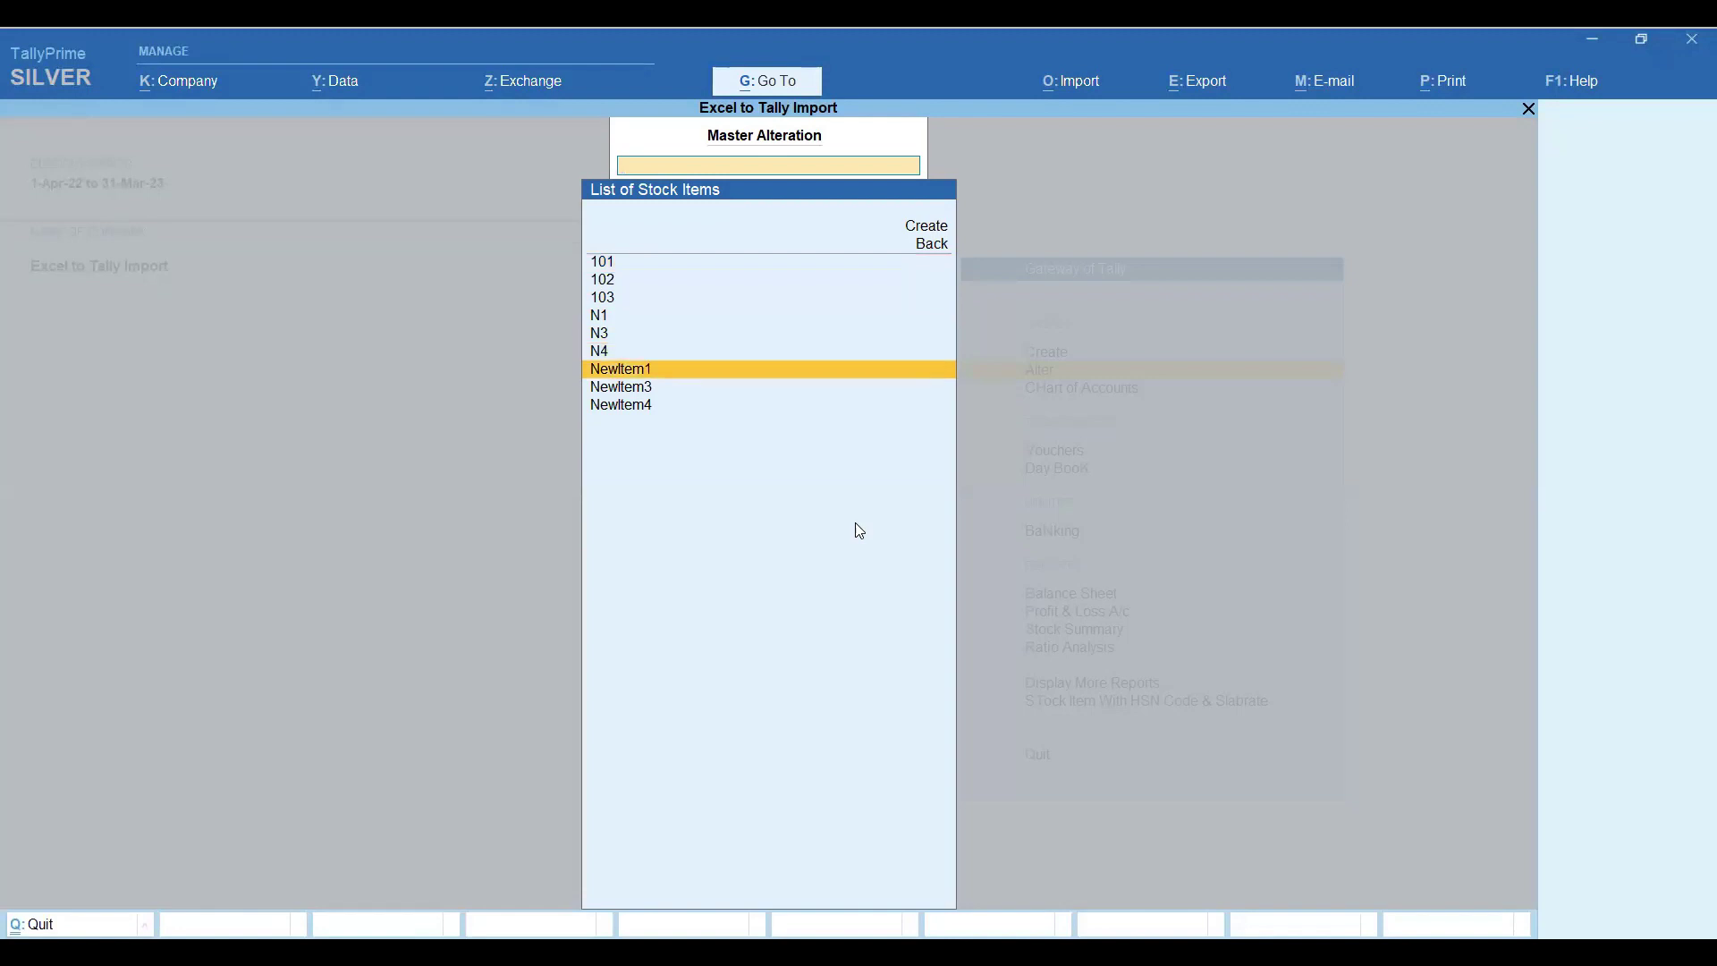
key("Return")
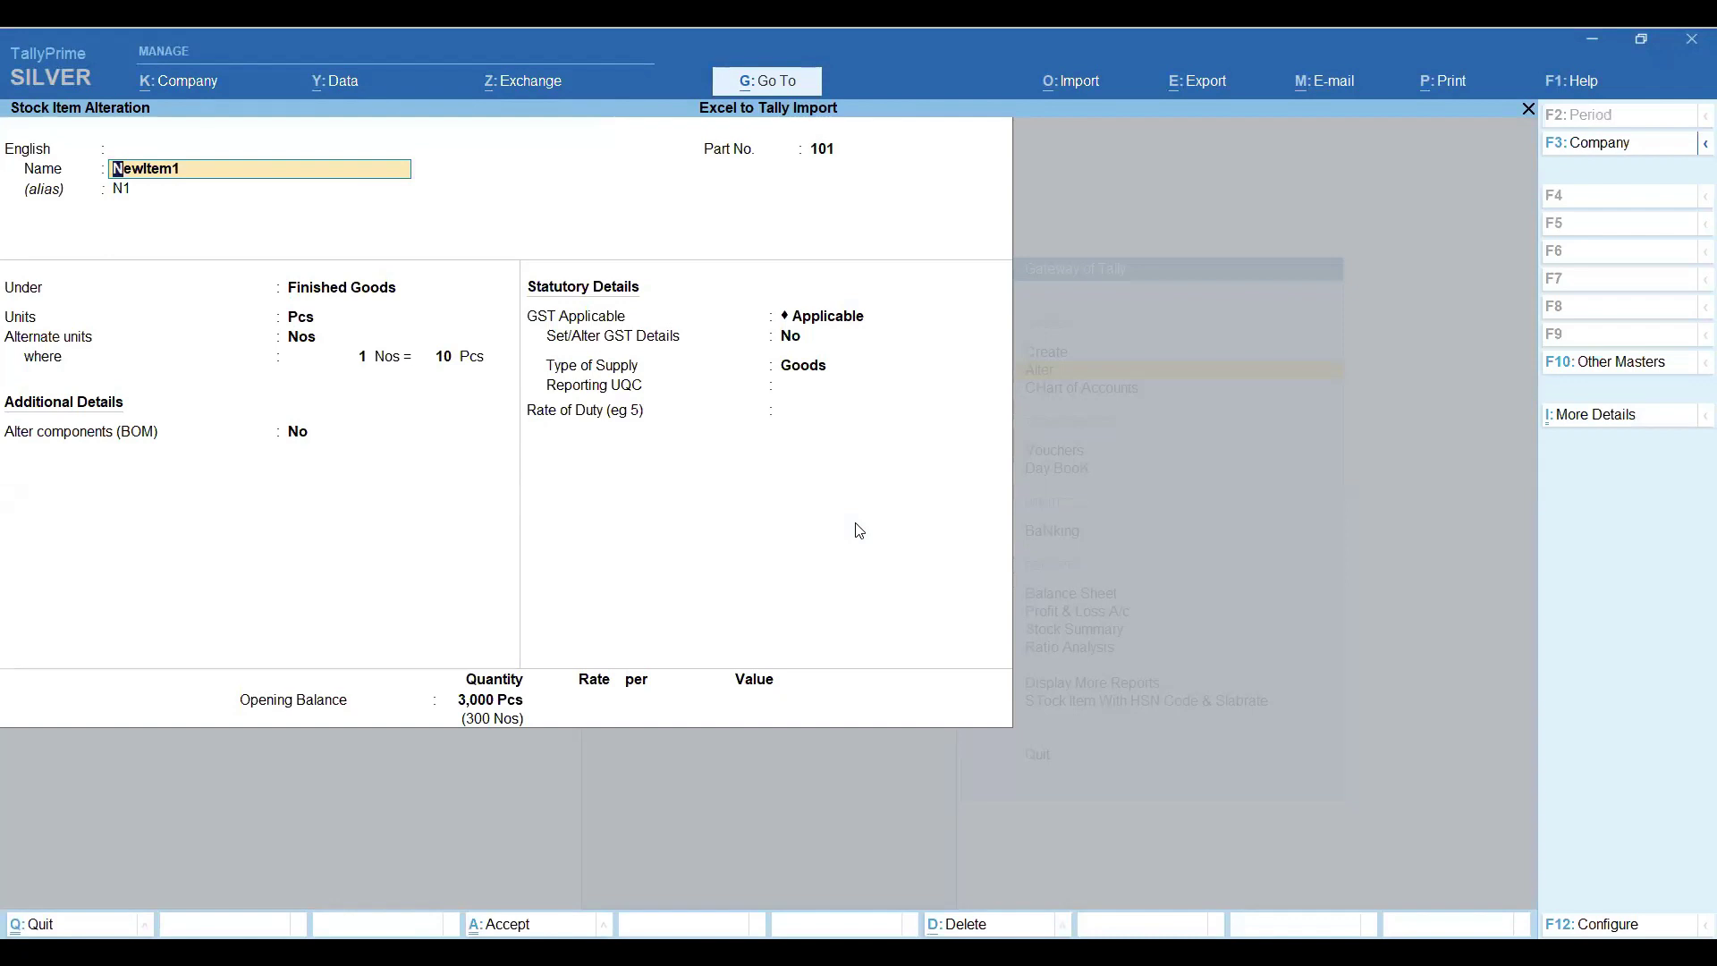
key("Return")
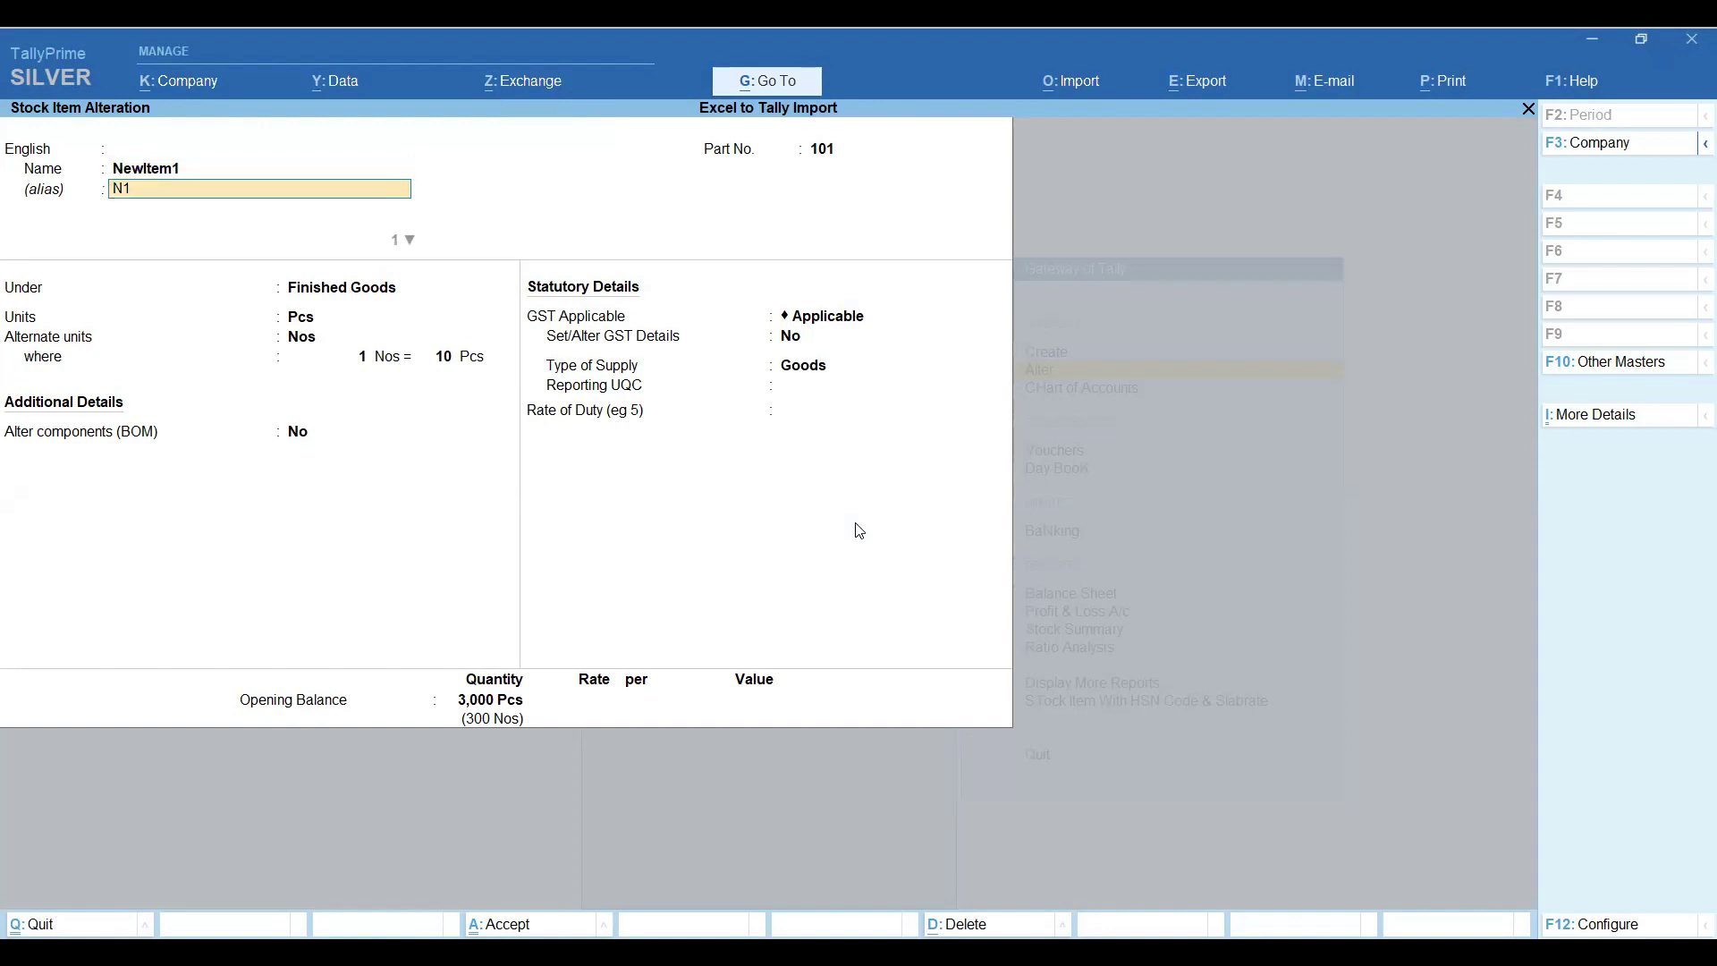
Step: Review the alias, part number and parent stock group of NewItem1, keeping Finished Goods as the group
type("N1")
key("Return")
key("Return")
key("Return")
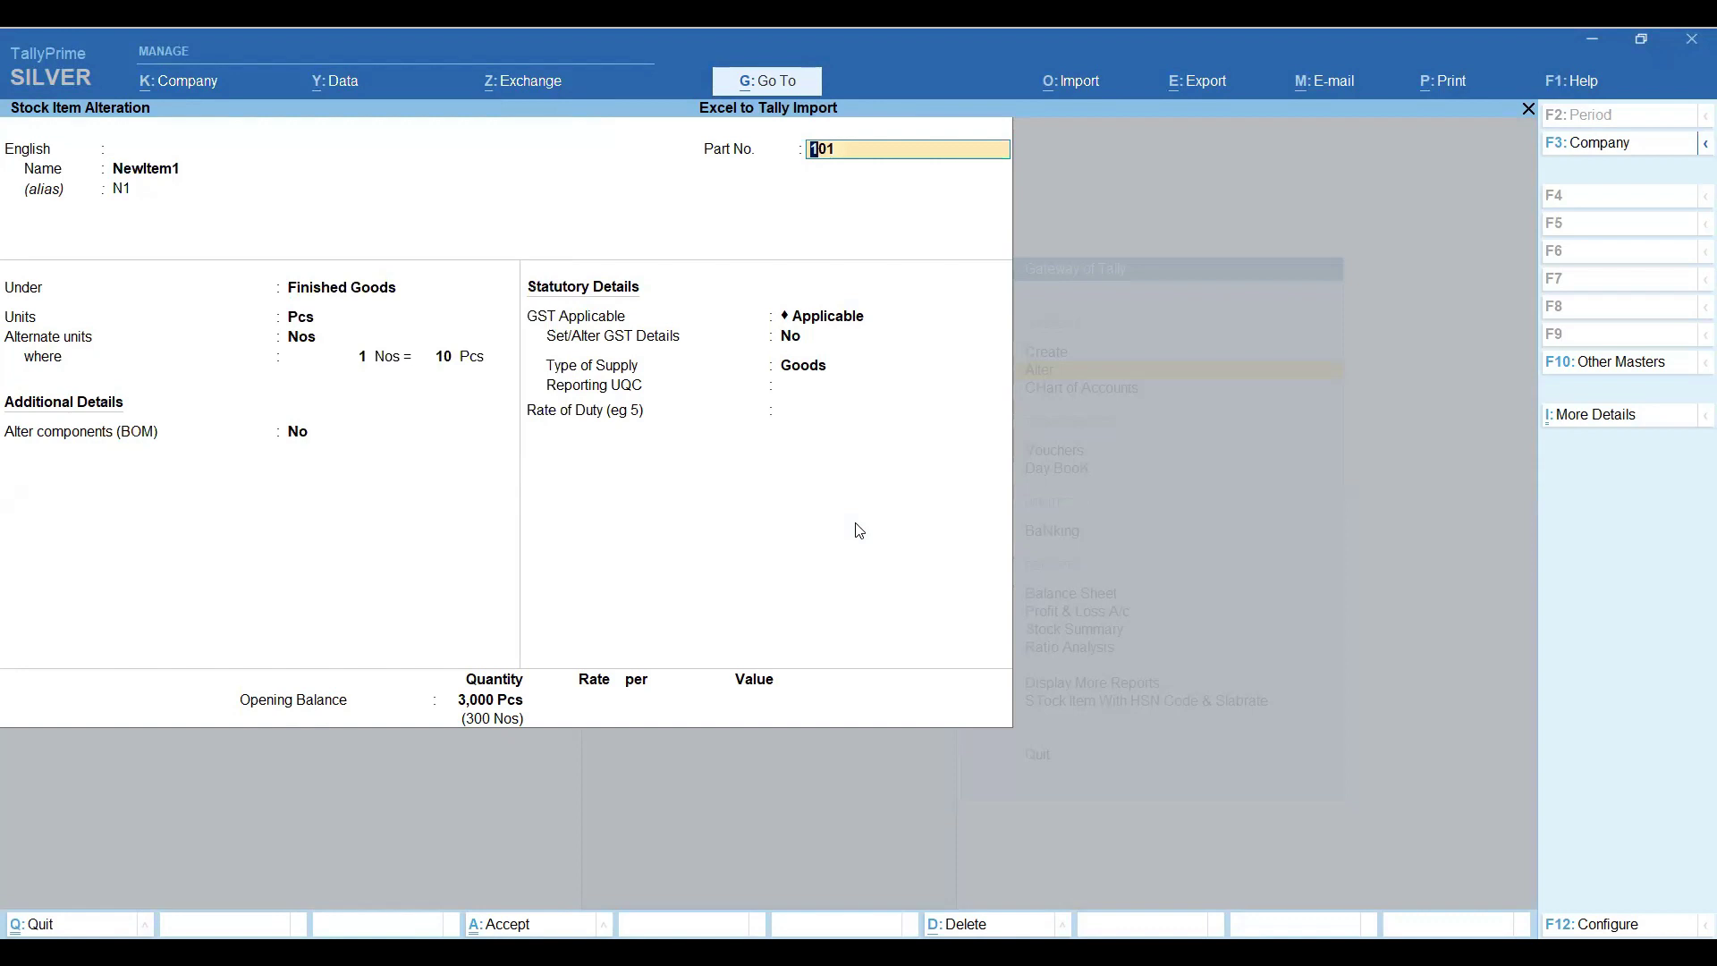
key("Return")
key("Return")
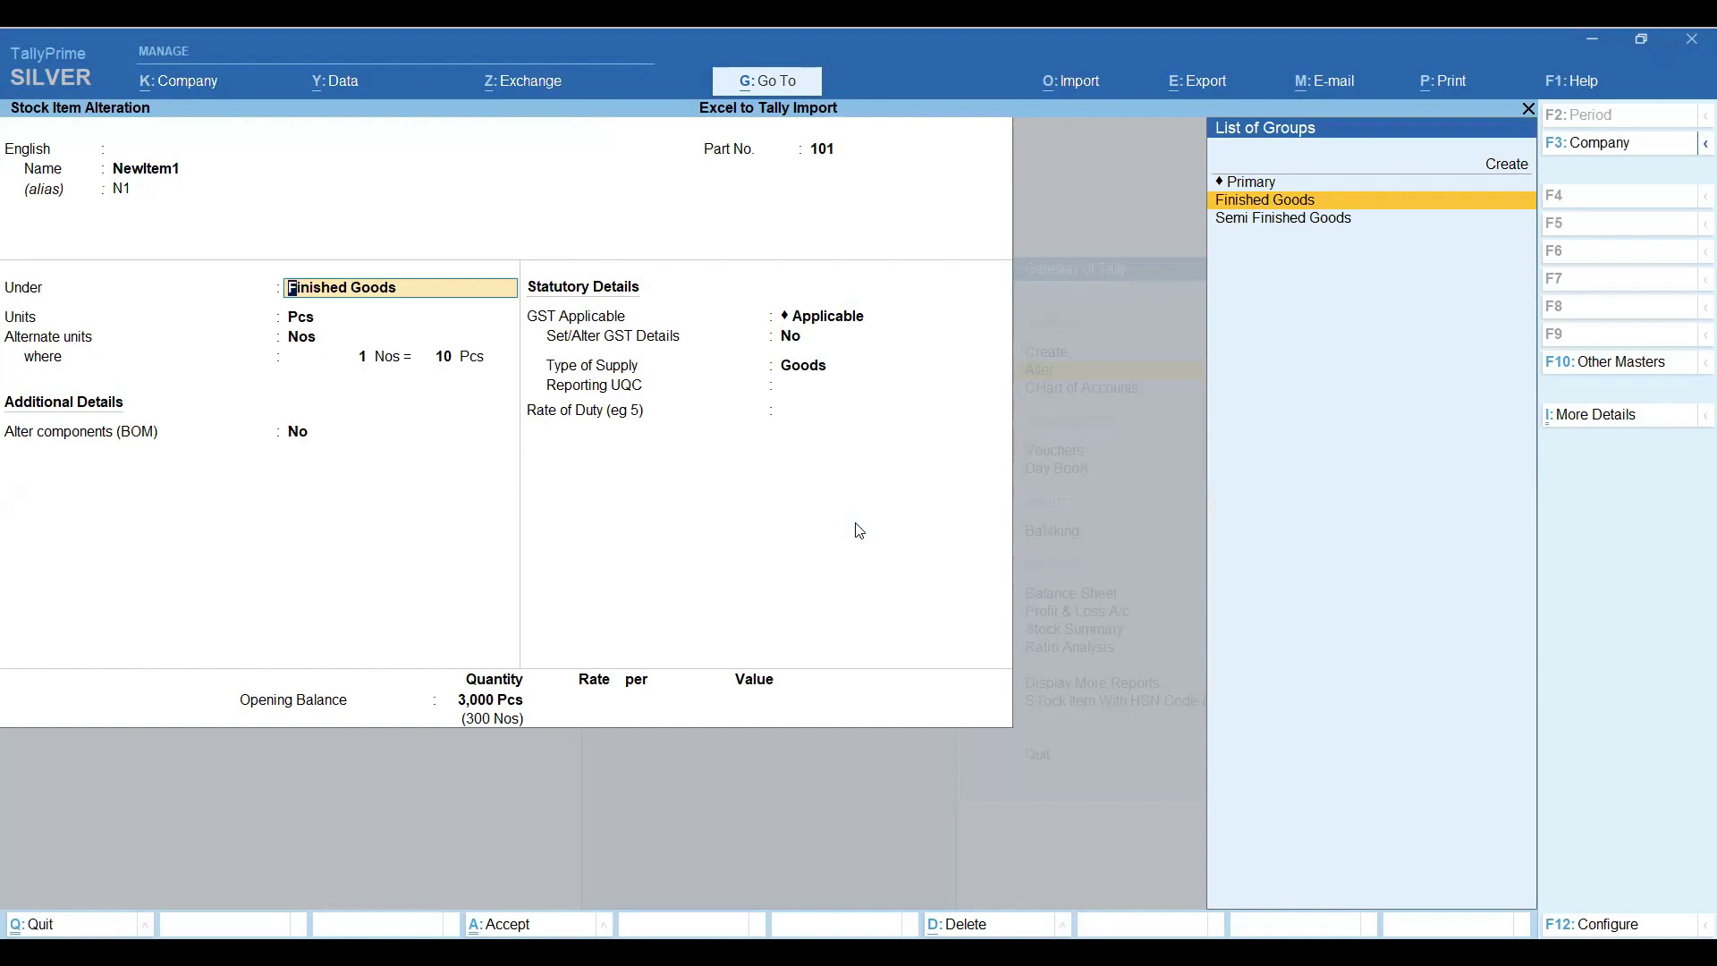
key("Down")
key("Up")
key("Down")
key("Up")
key("Return")
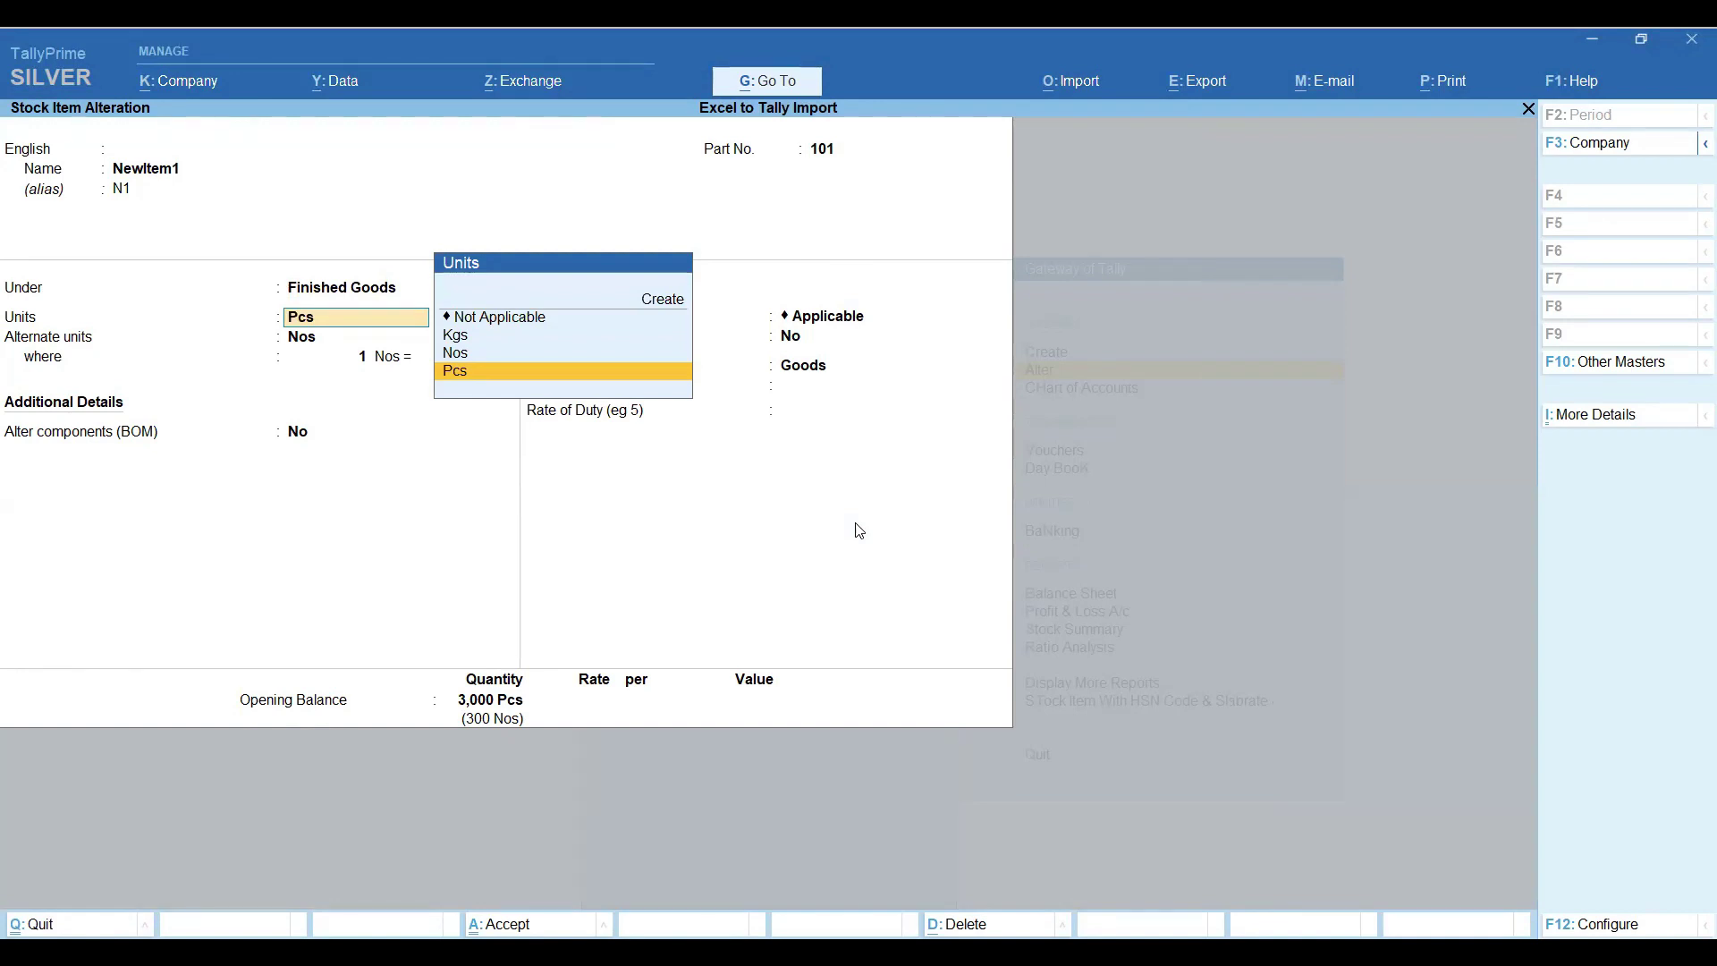
Step: Go through NewItem1's units, alternate unit conversion, components option and GST applicability
key("Return")
key("Return")
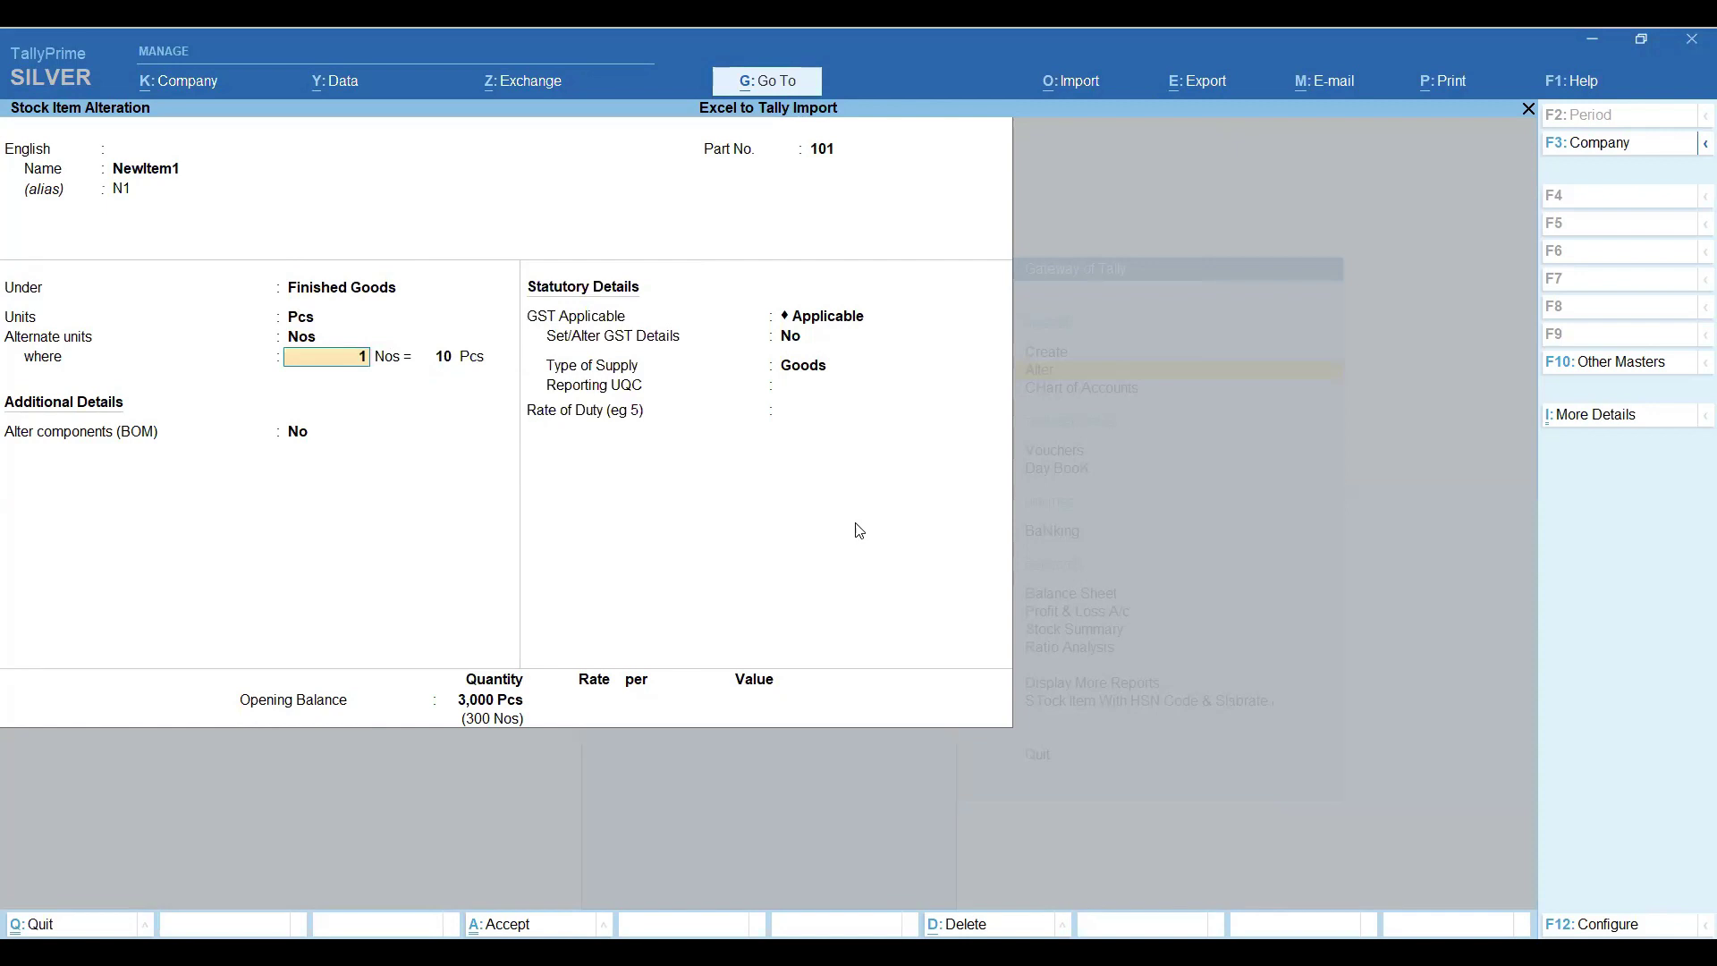
key("Return")
key("Return")
key("Return")
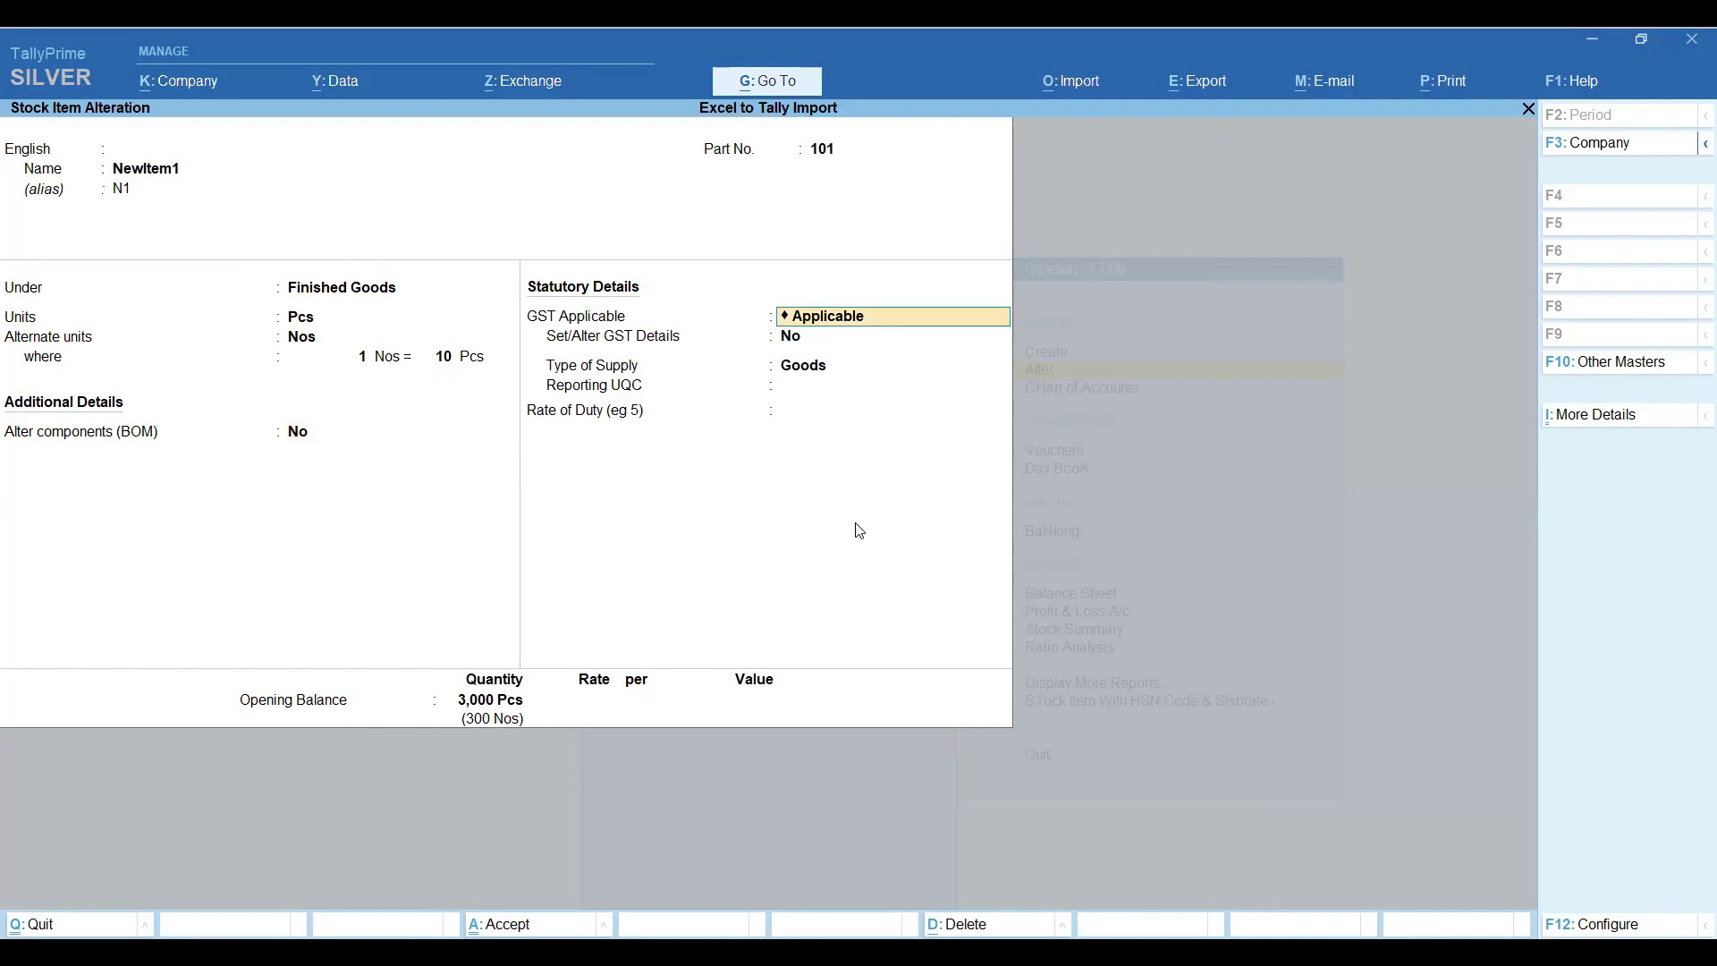
key("Return")
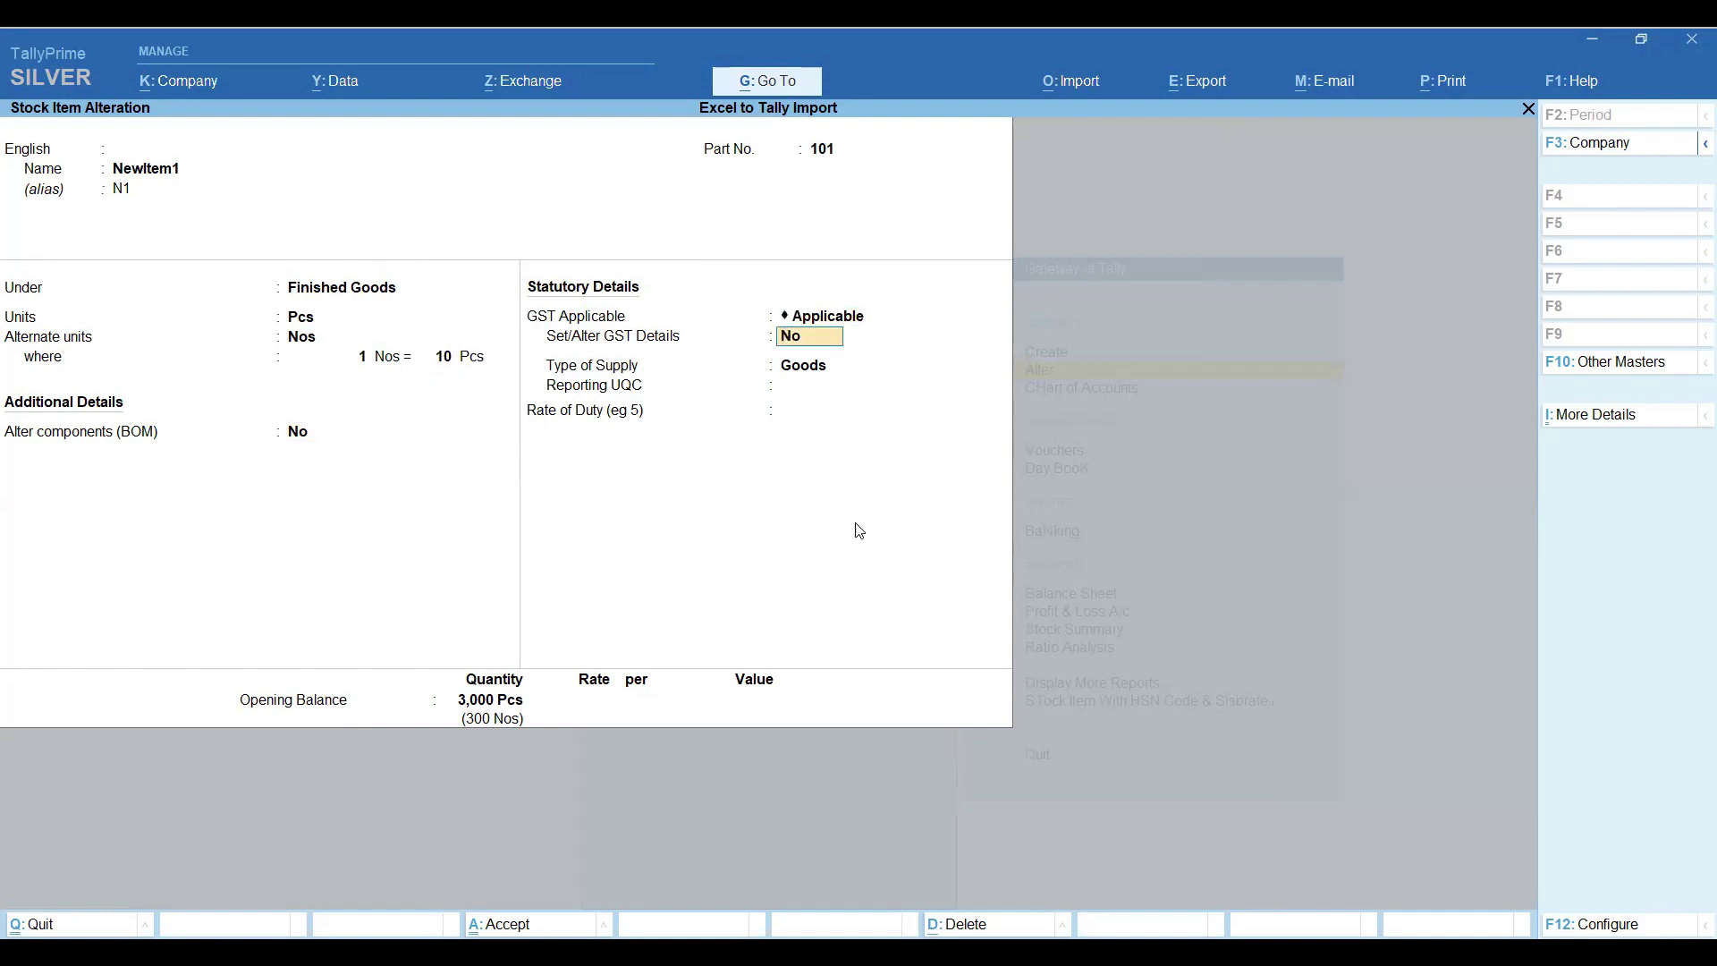
Step: Enable Set/Alter GST Details for NewItem1 and go through its HSN/SAC and tax settings to the item rate slabs
type("y")
key("Return")
key("Return")
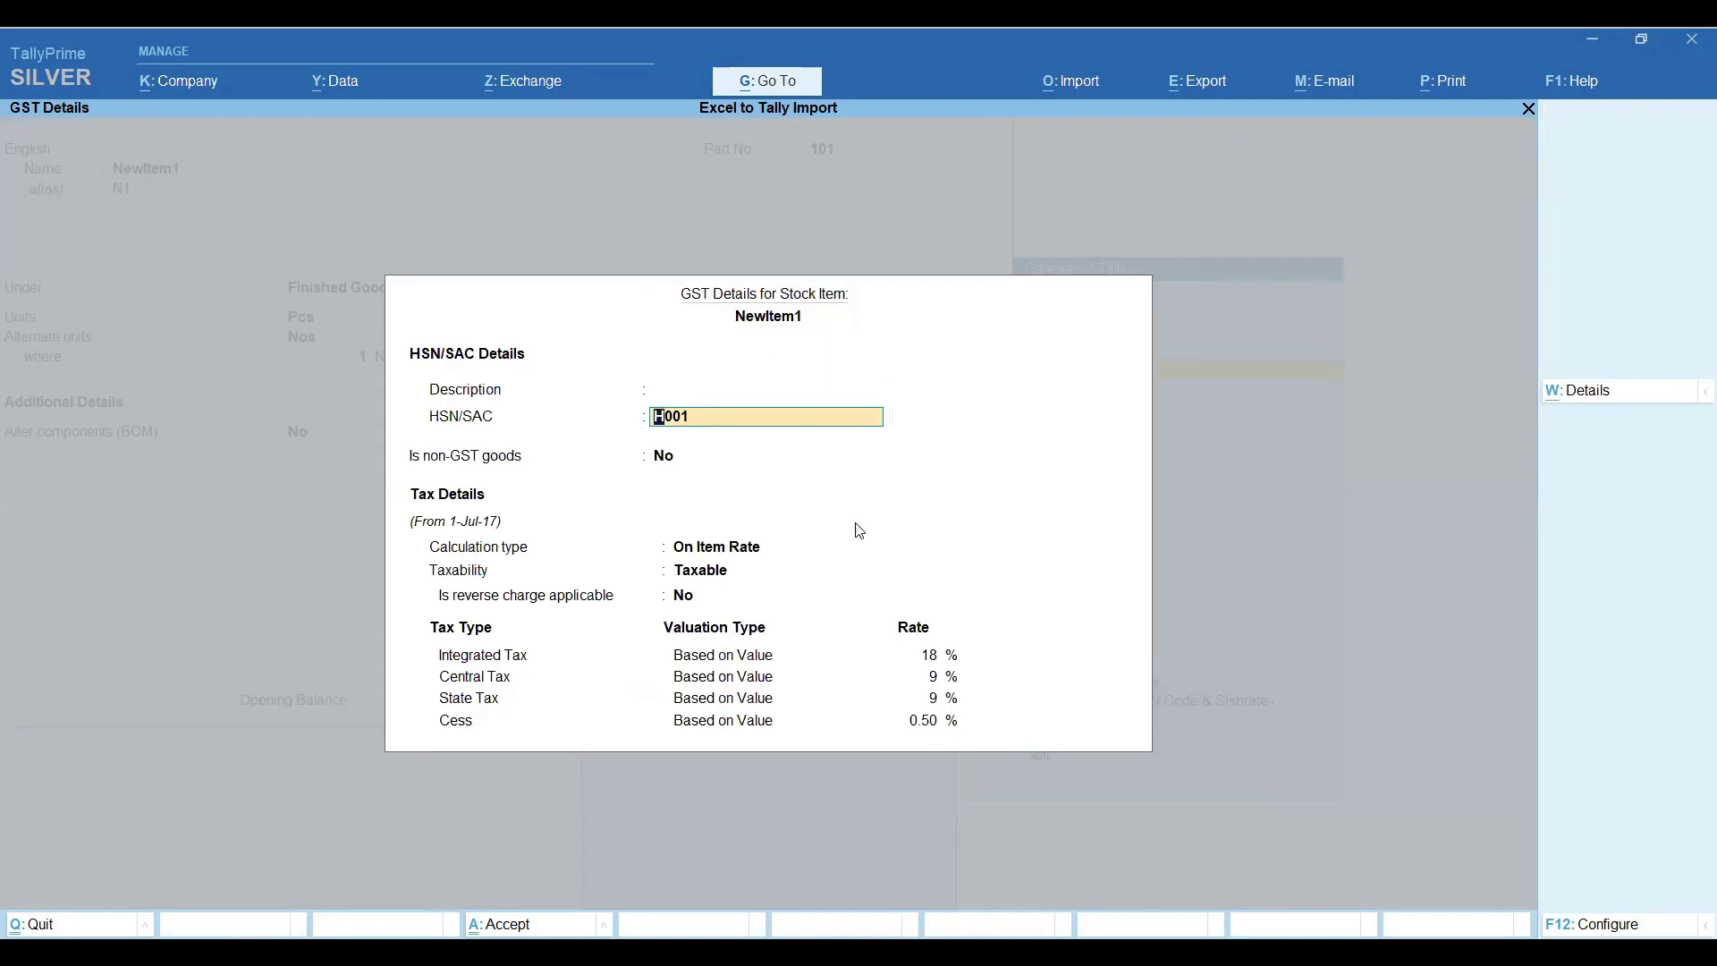
key("Return")
key("Return")
key("Return")
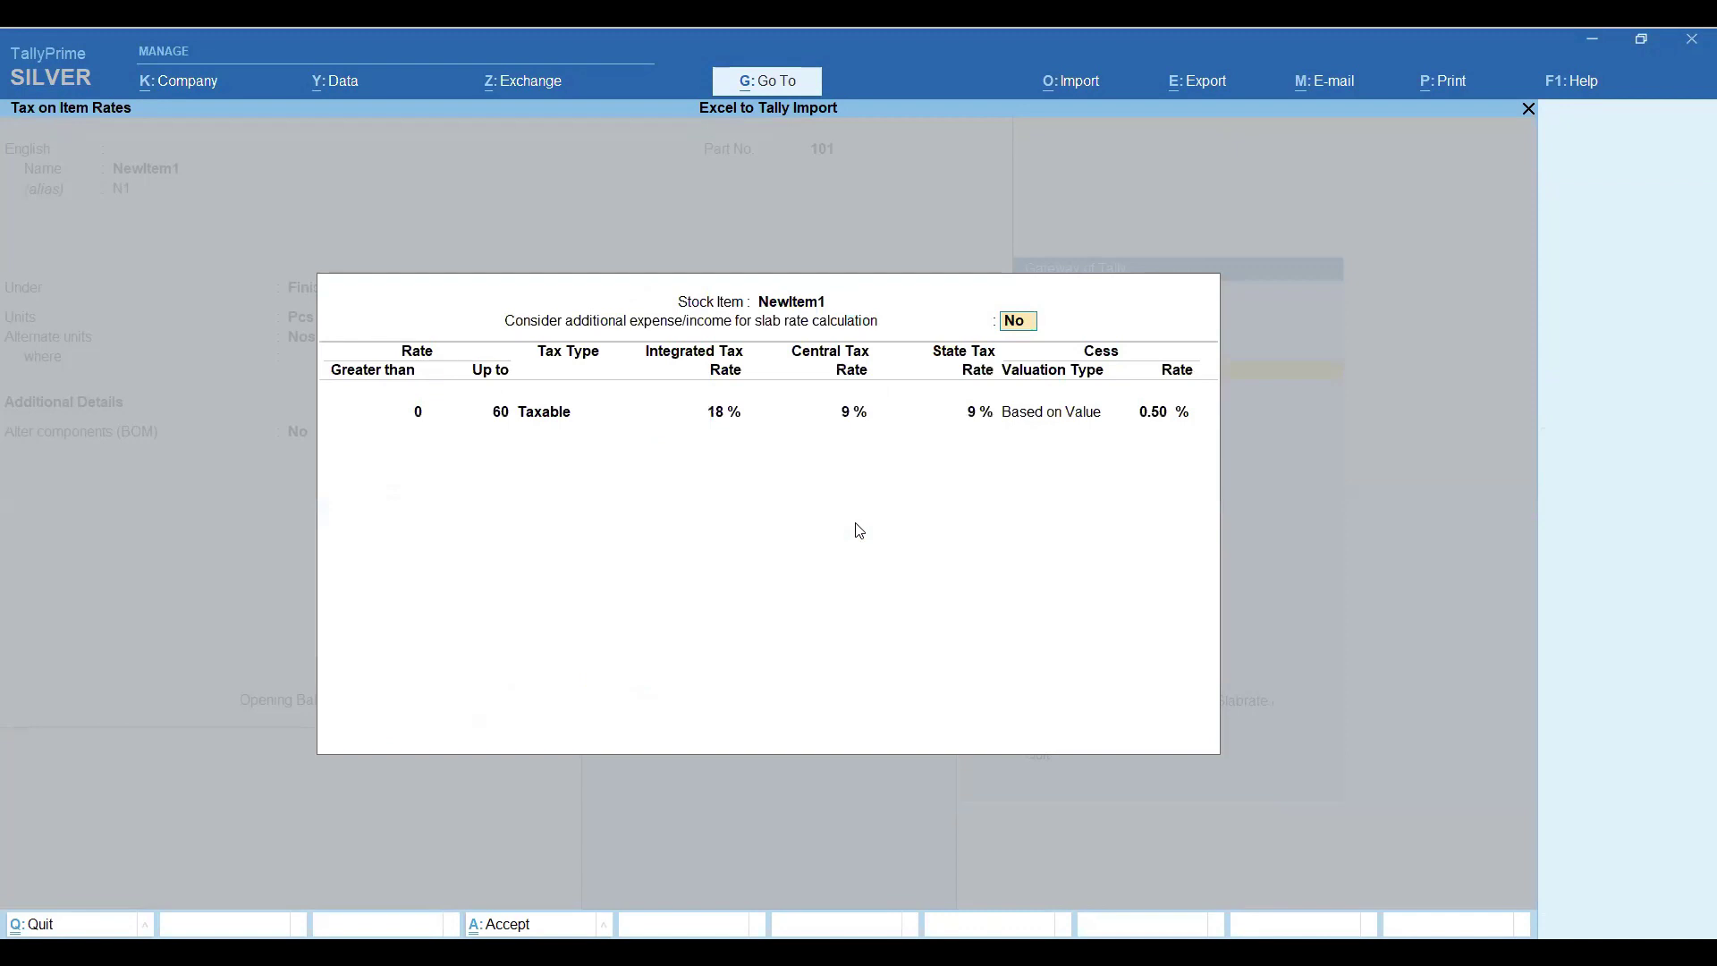
Step: Add a second taxable slab for rates above 60 with 12% integrated tax and accept the GST details
key("Return")
key("Return")
key("Return")
key("Return")
key("Return")
key("Return")
key("Return")
key("Return")
key("Return")
key("Return")
key("Return")
type("12")
key("Return")
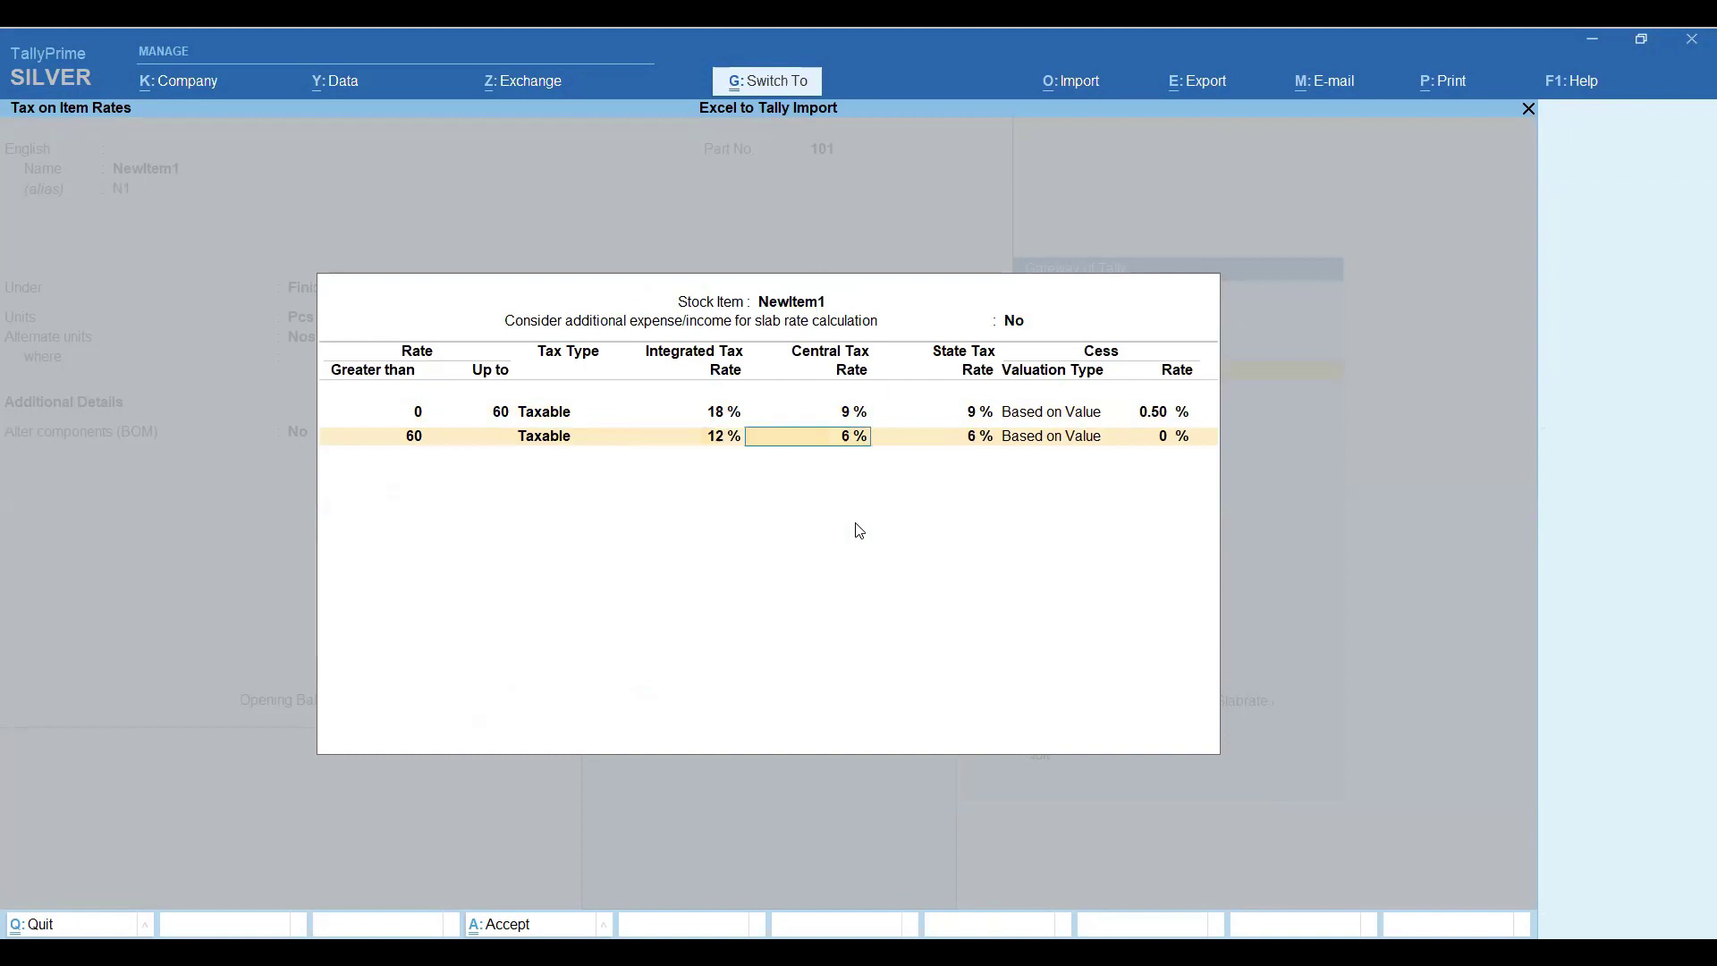
key("ctrl+a")
key("Return")
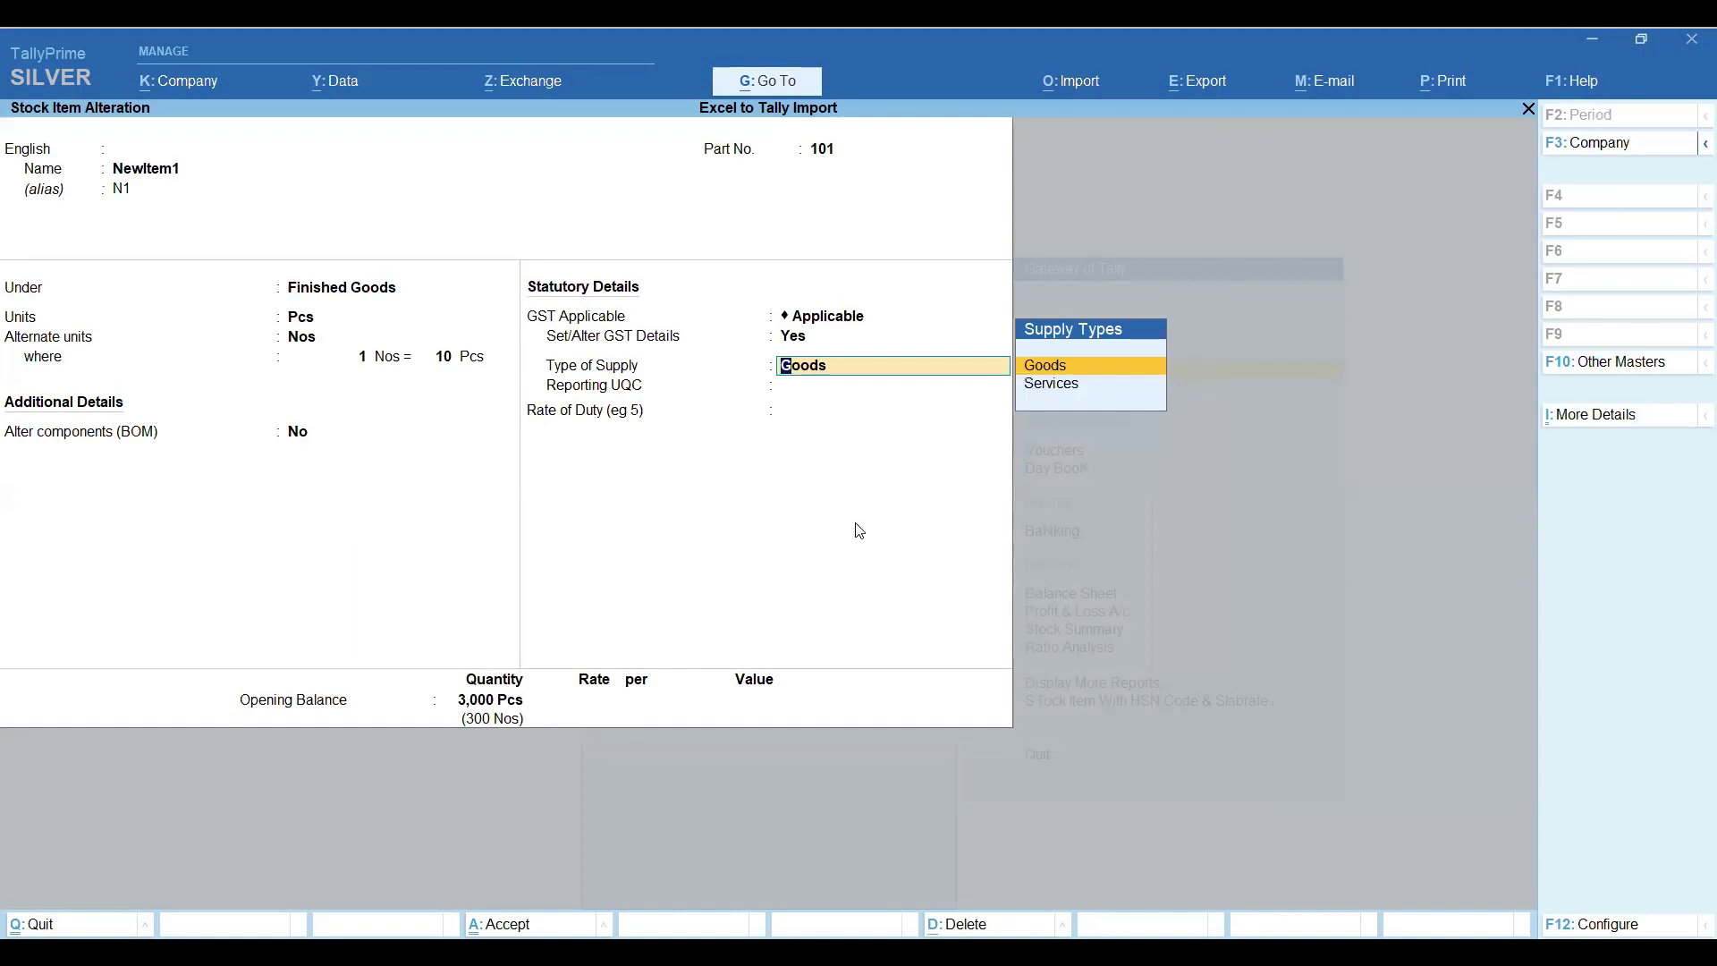
Step: Keep the supply type as Goods and set NewItem1's Reporting UQC to Not Applicable
key("Return")
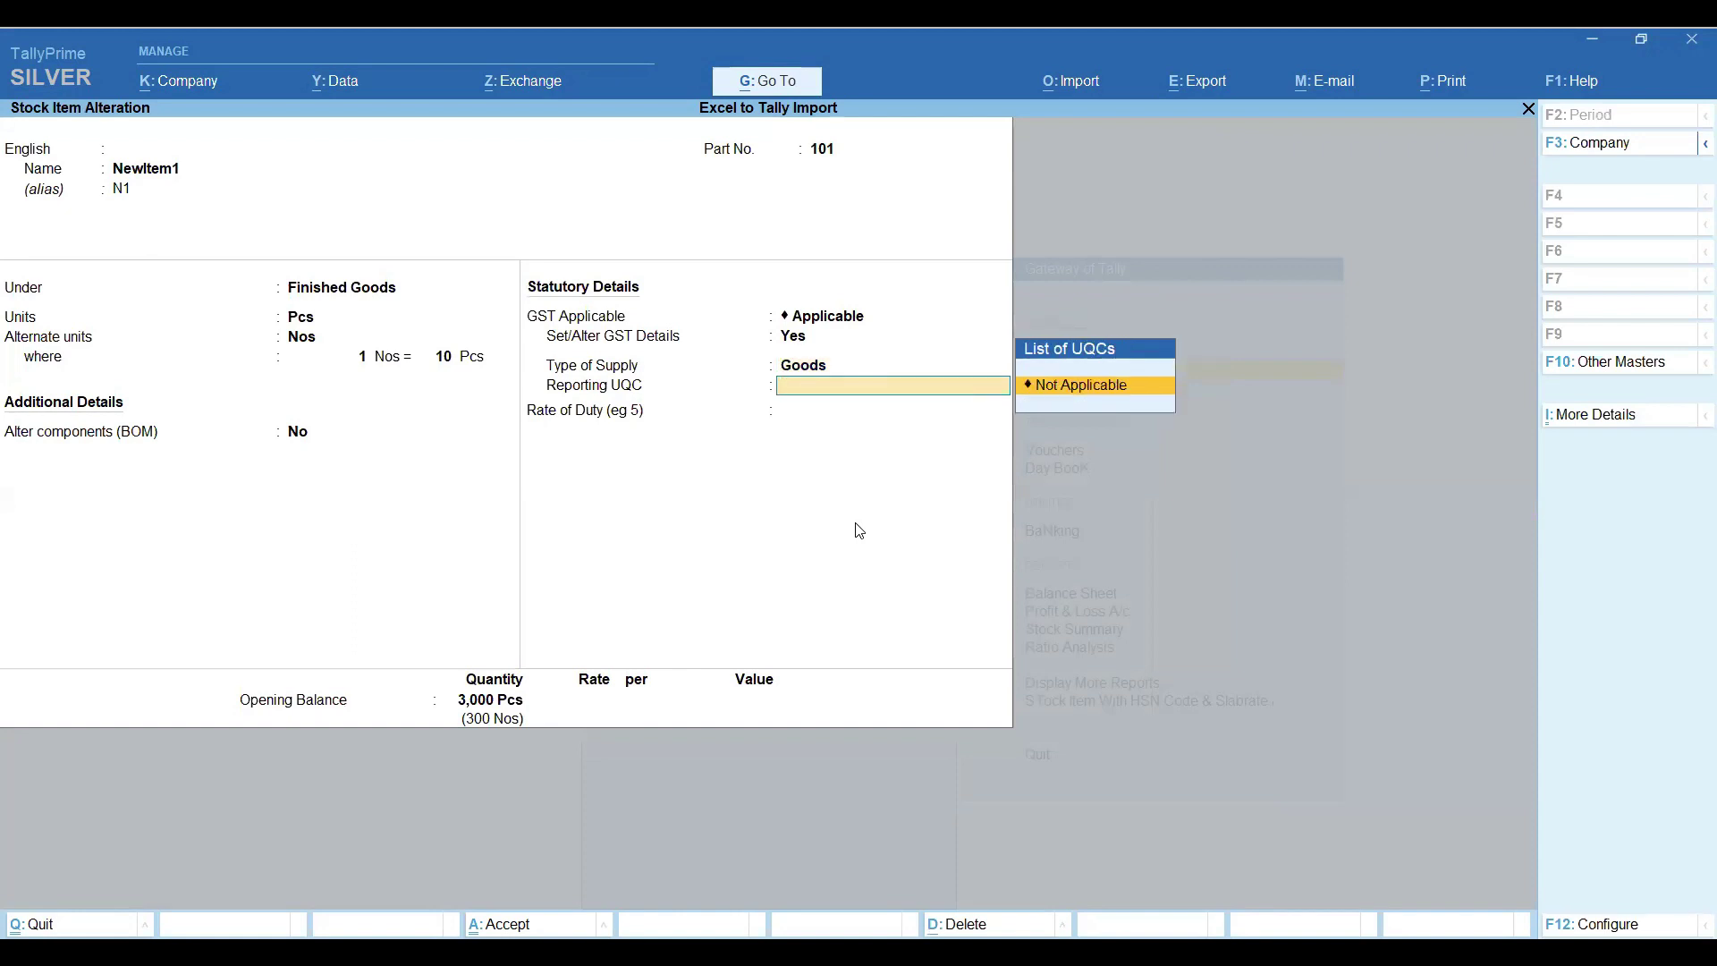
key("Return")
key("Return")
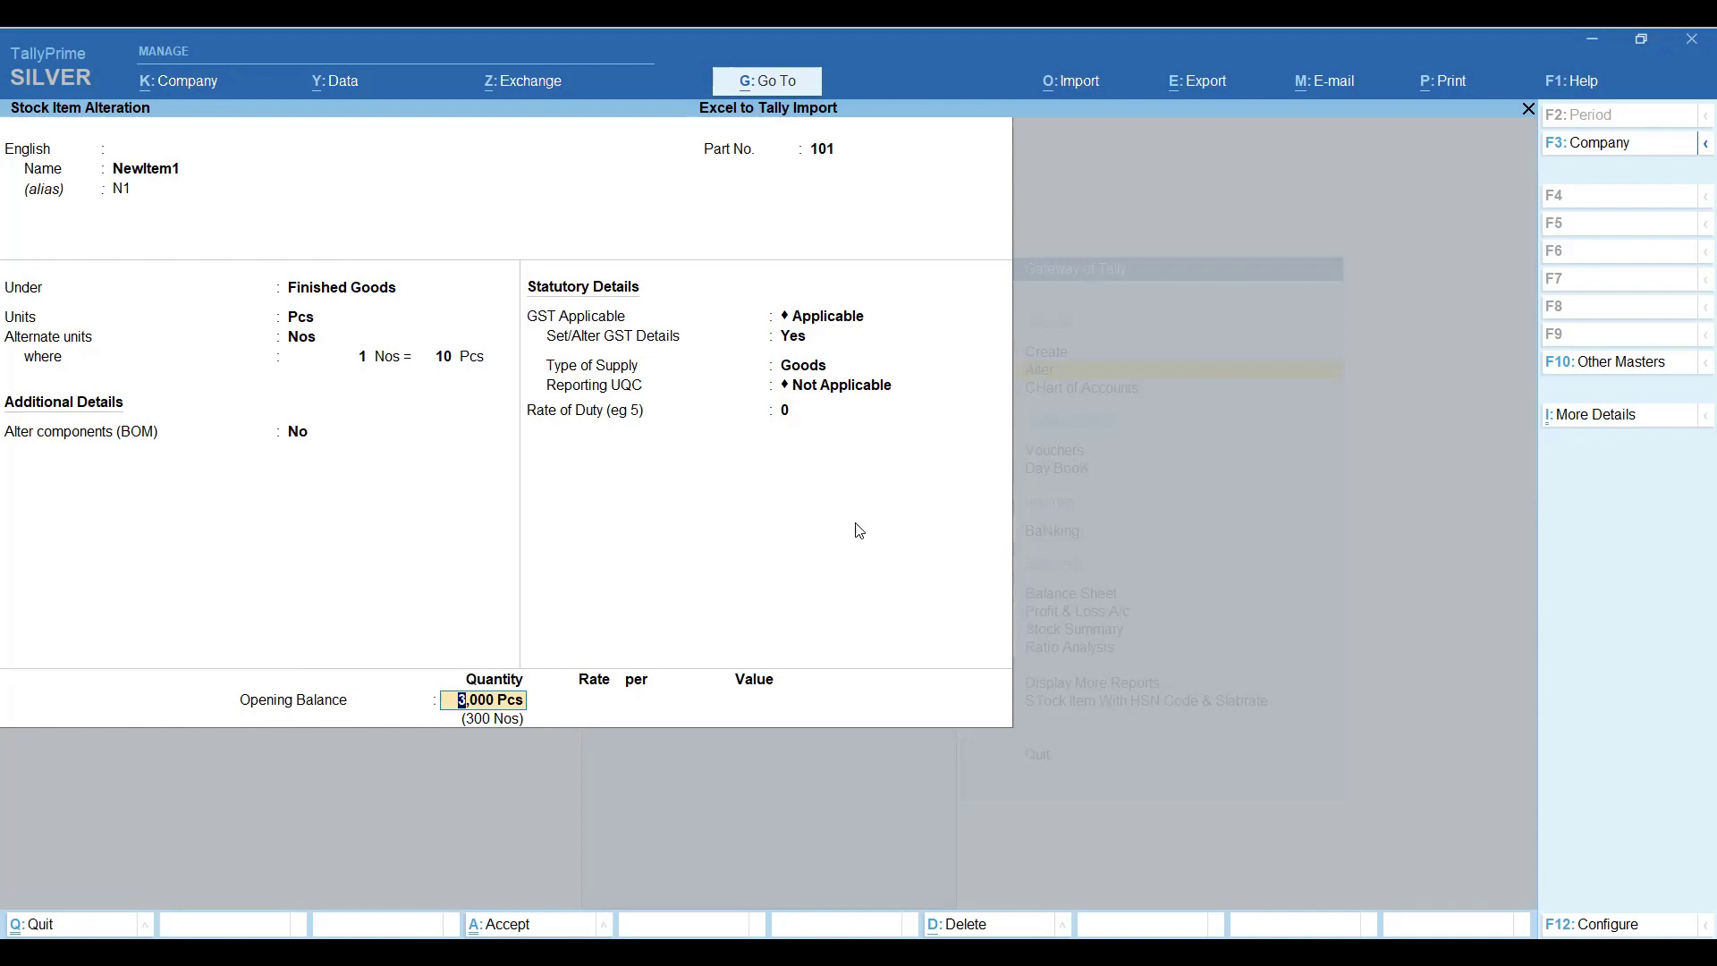
Step: Set the Main Location batch's manufacturing date to 1-4-22 and expiry date to 1-4-23, and save NewItem1
key("Return")
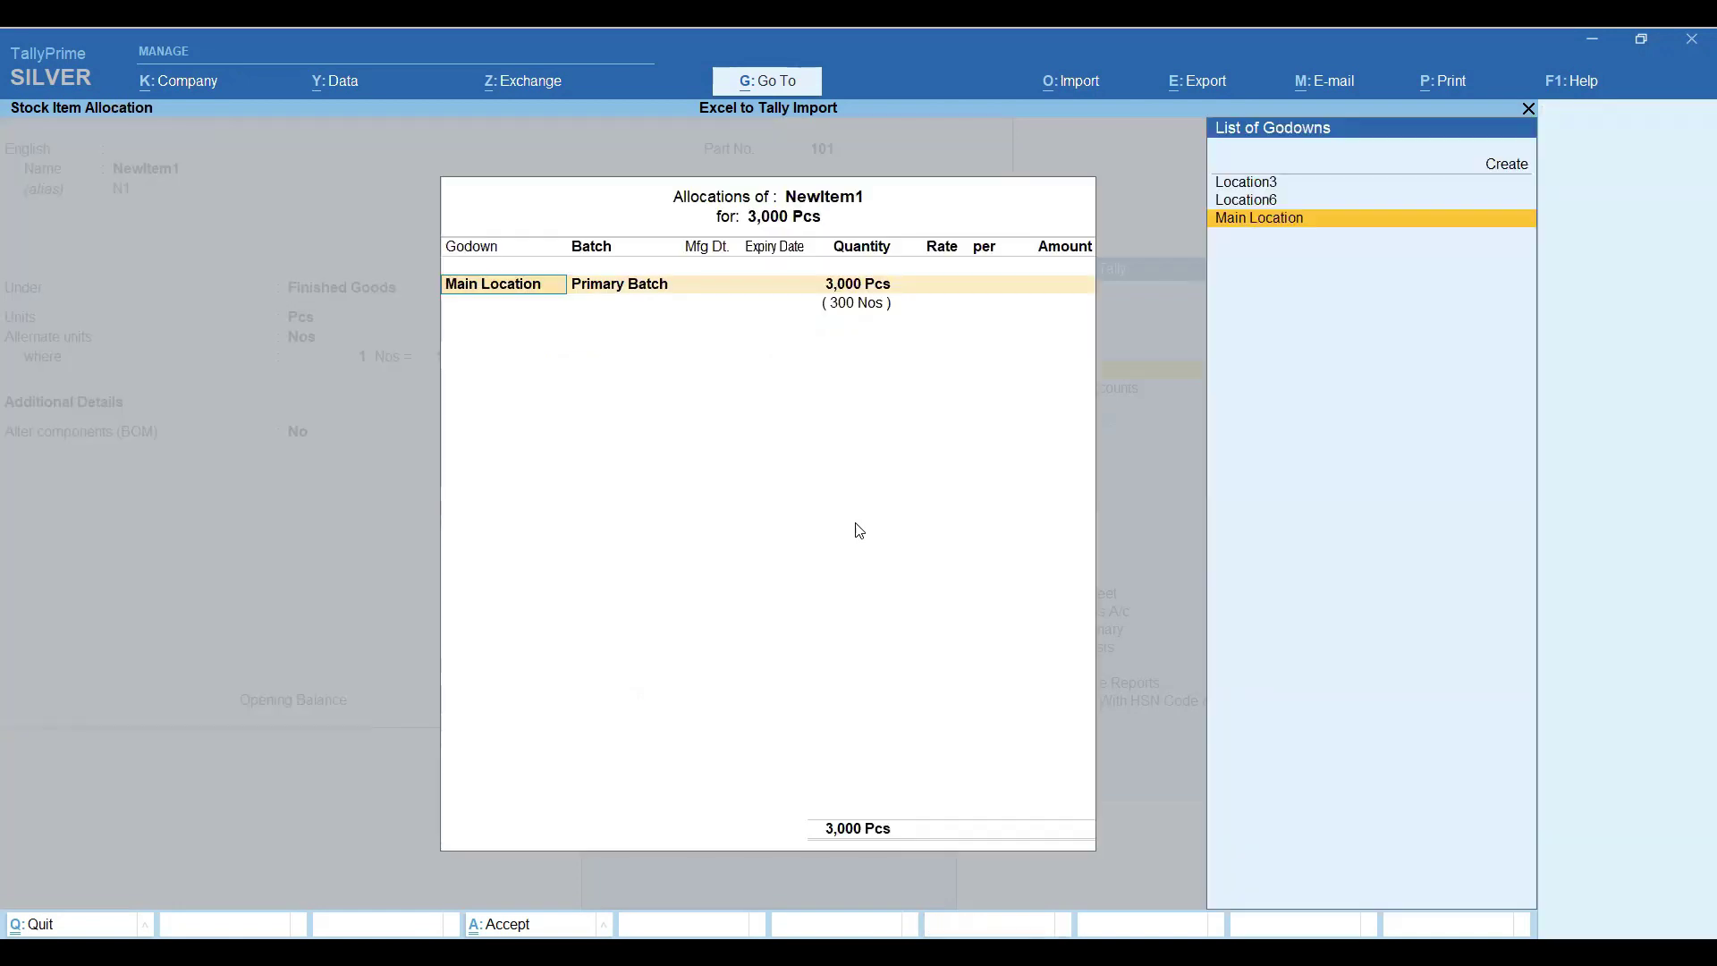
key("Return")
key("Return")
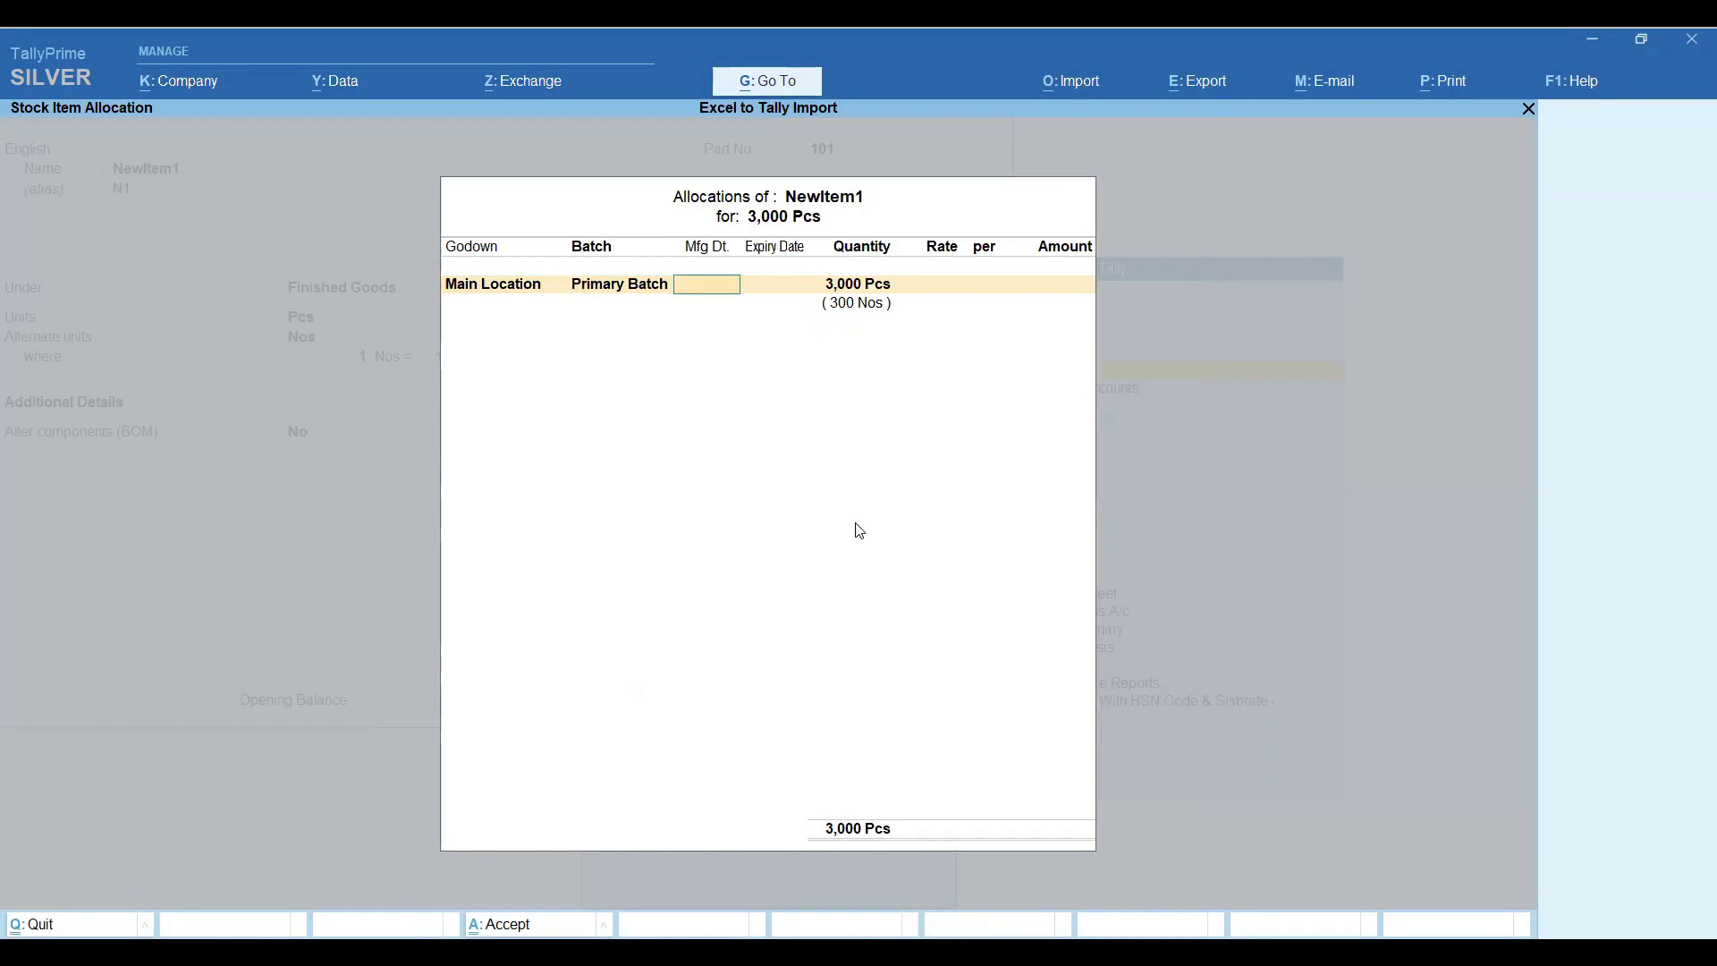
type("1-")
type("4-22")
key("Return")
type("1-4-23")
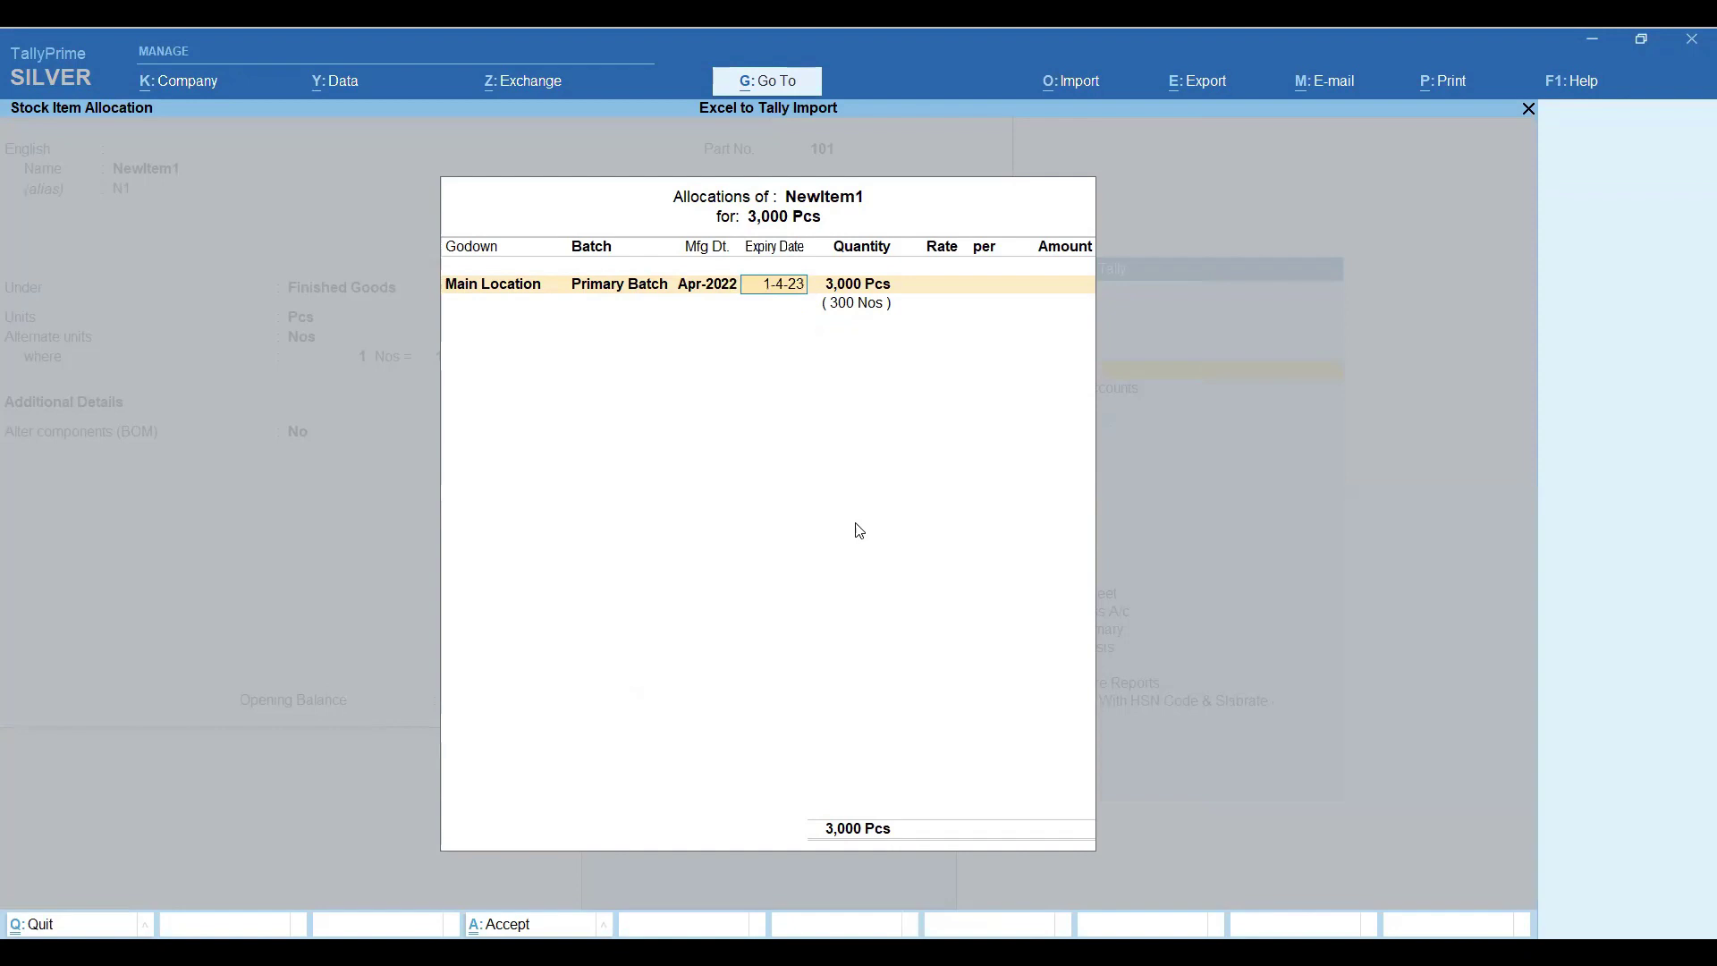
key("Return")
key("Return")
key("Return")
key("Return")
key("Return")
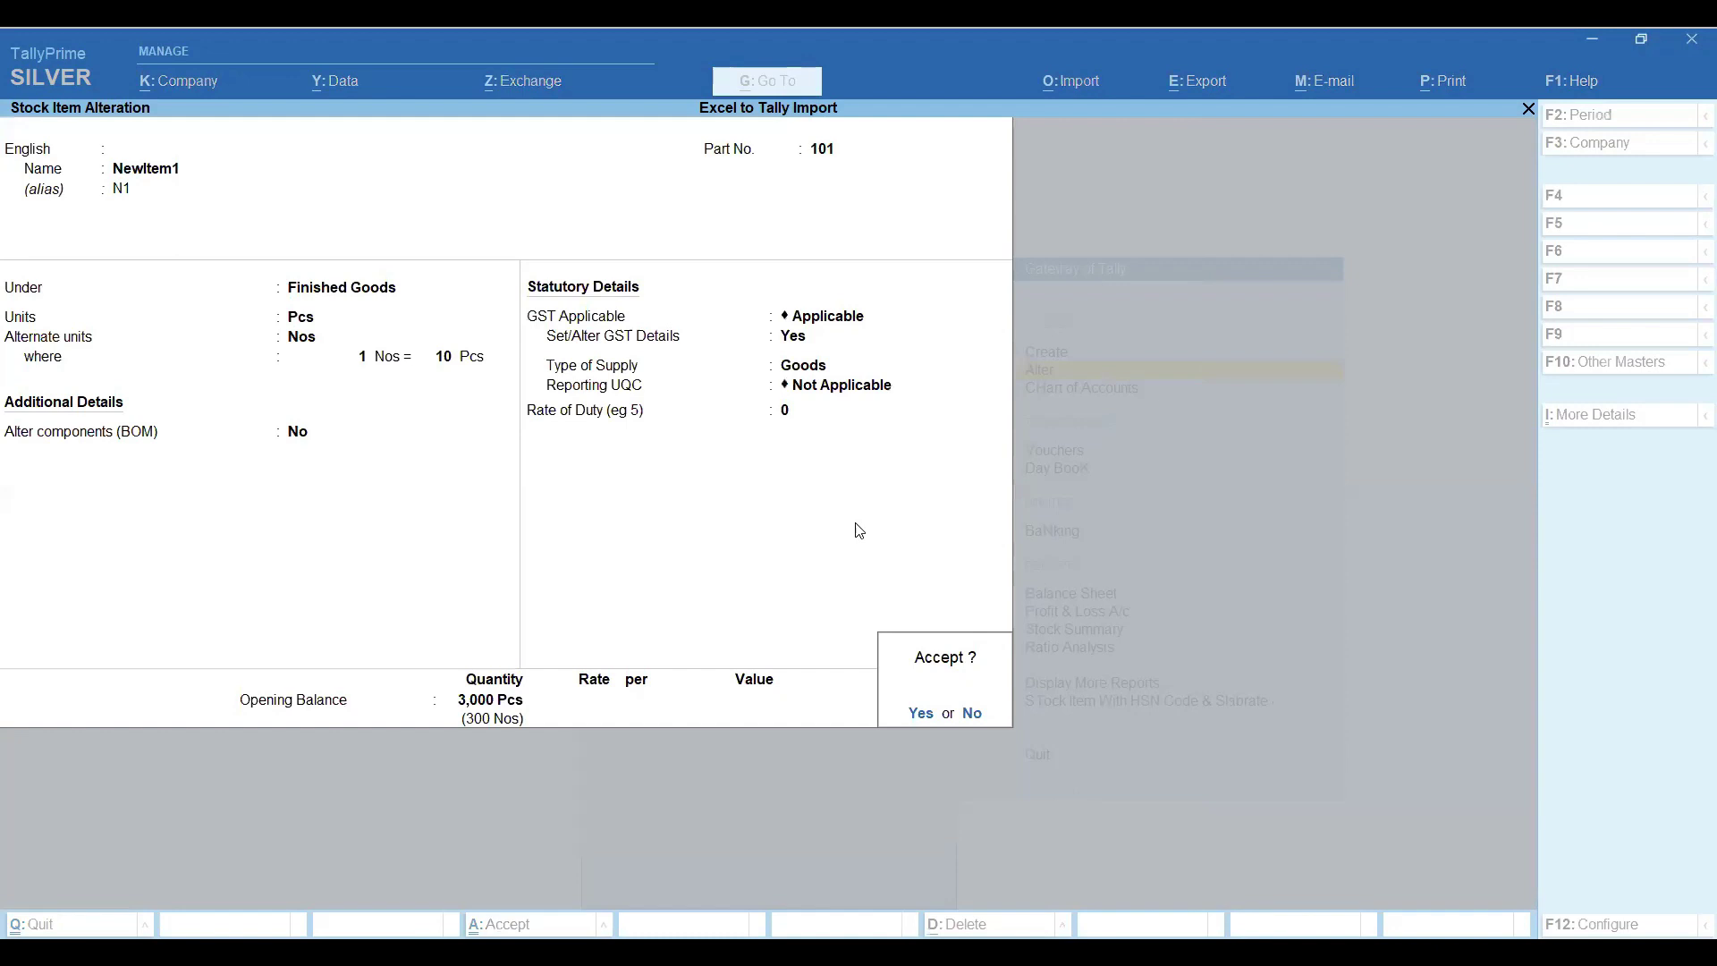
key("Return")
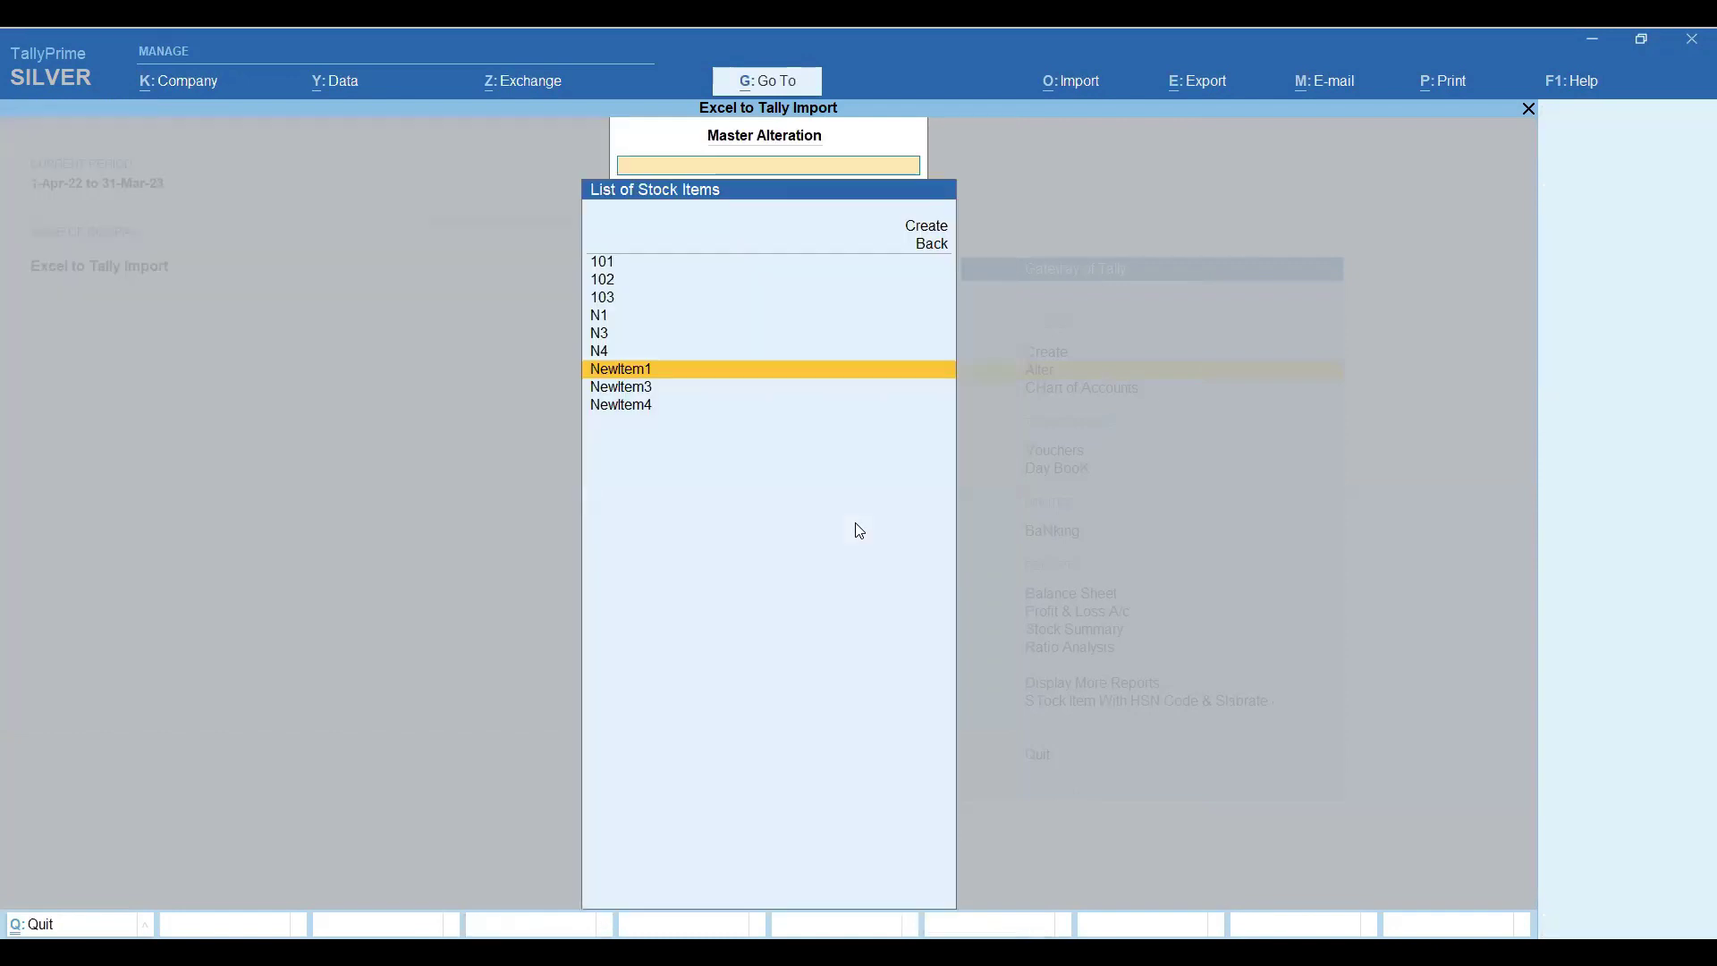
Step: Look up NewItem1 through its part number 101 in the stock item list and quit without saving
key("Up")
key("Up")
key("Up")
key("Up")
key("Up")
key("Up")
key("Return")
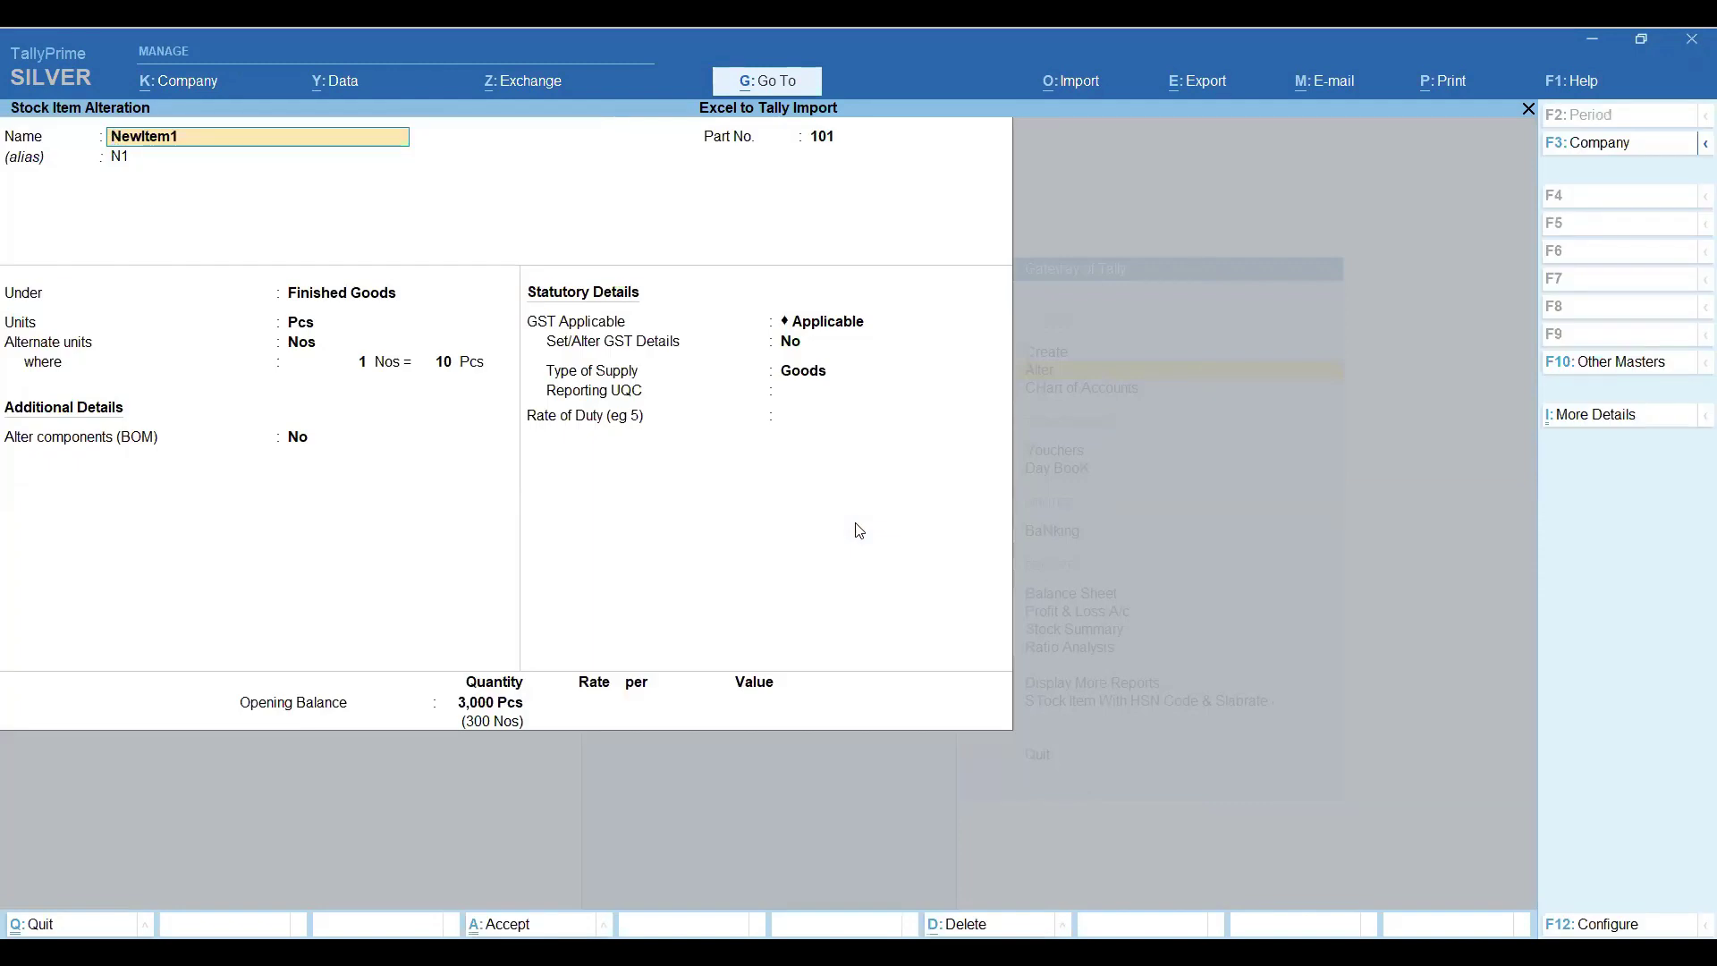
key("Escape")
key("Escape")
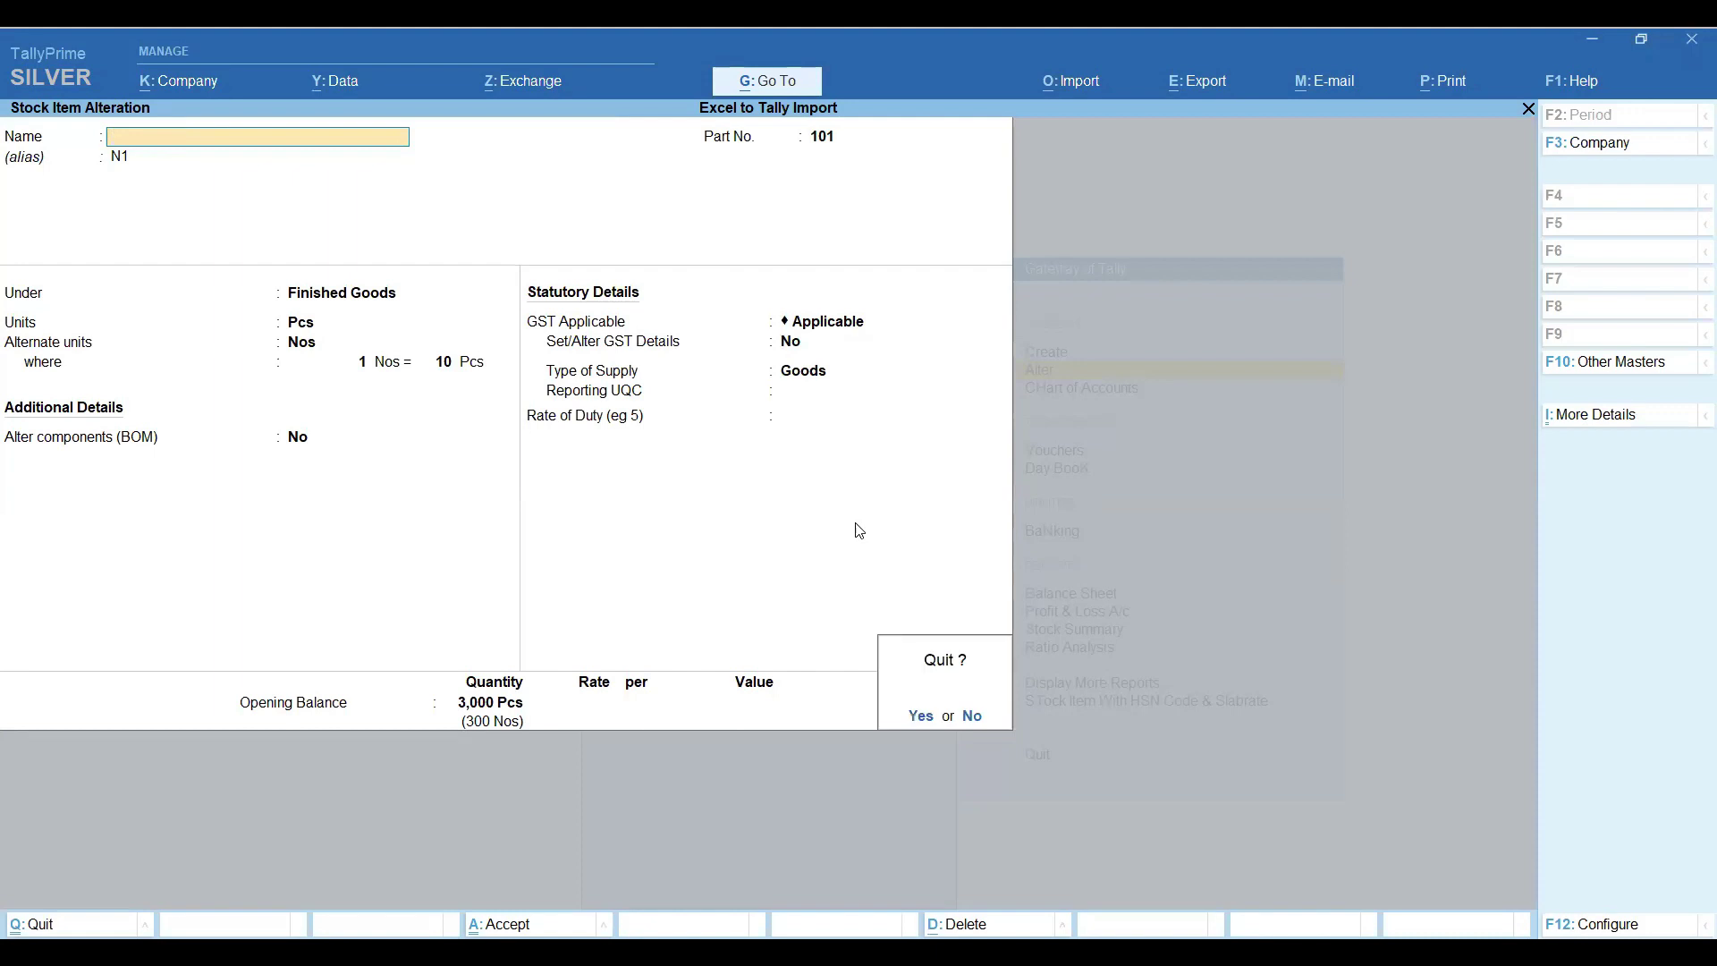
key("y")
Step: Open the imported stock item NewItem3 for review and quit without saving
key("Down")
key("Down")
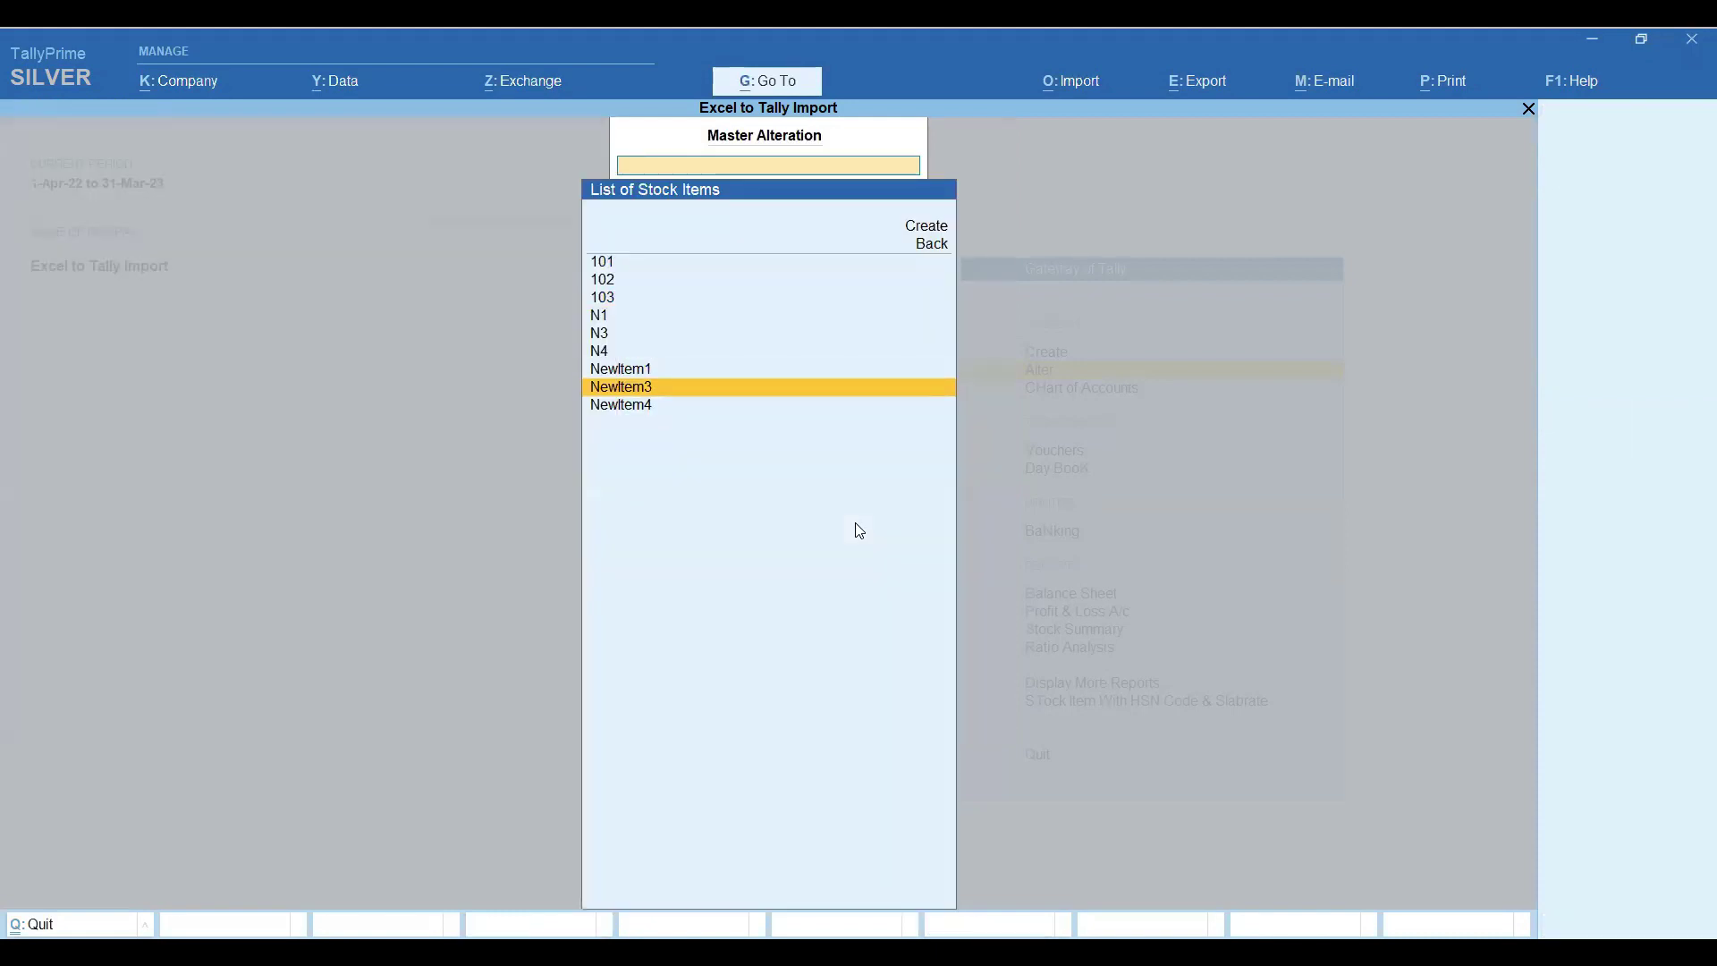
key("Return")
key("BackSpace")
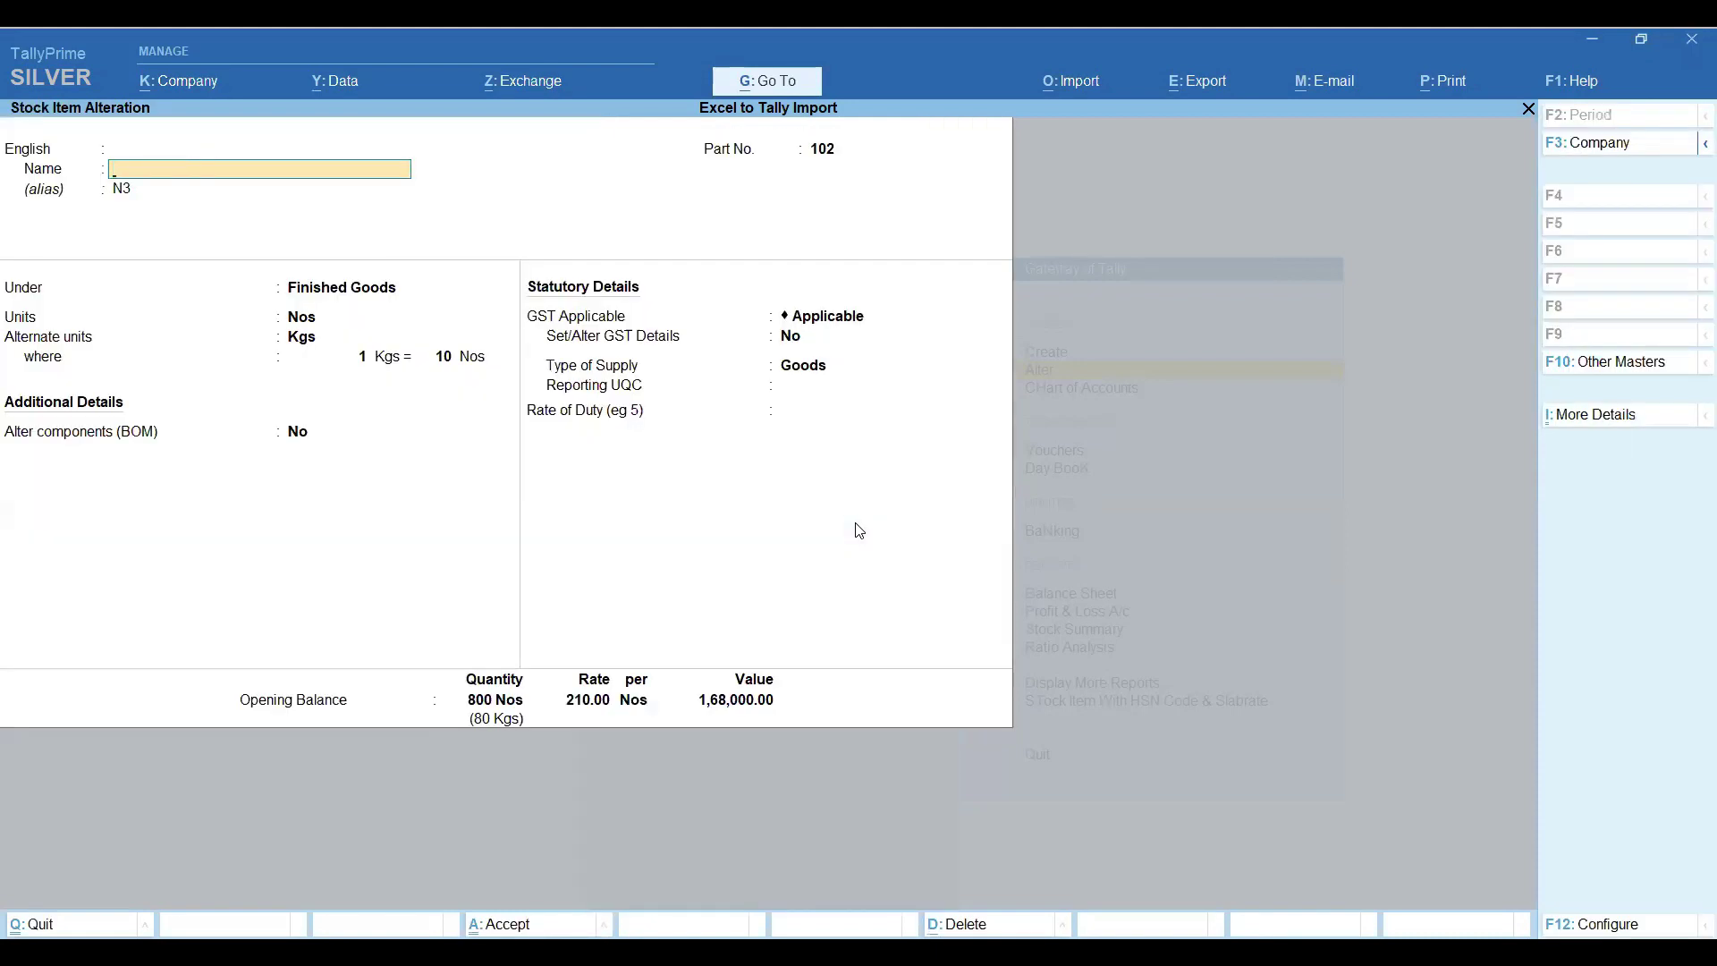
key("Escape")
key("y")
Step: View the lists of imported stock groups and stock categories in Master Alteration
key("Escape")
key("Up")
key("Up")
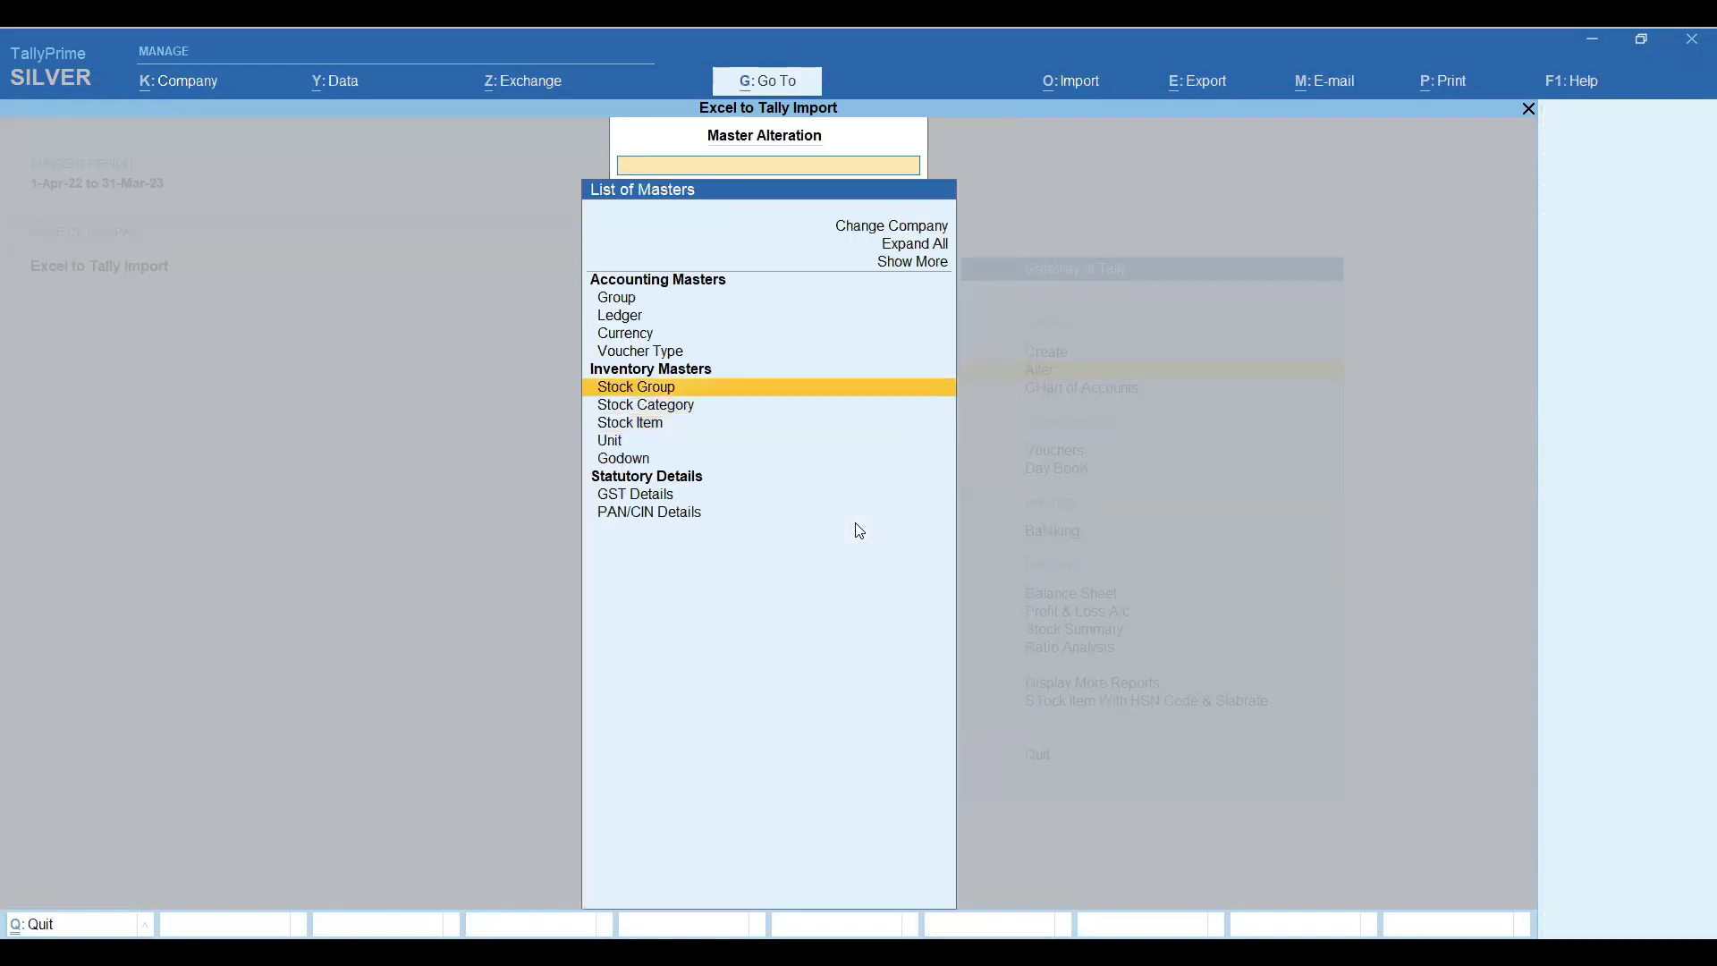
key("Return")
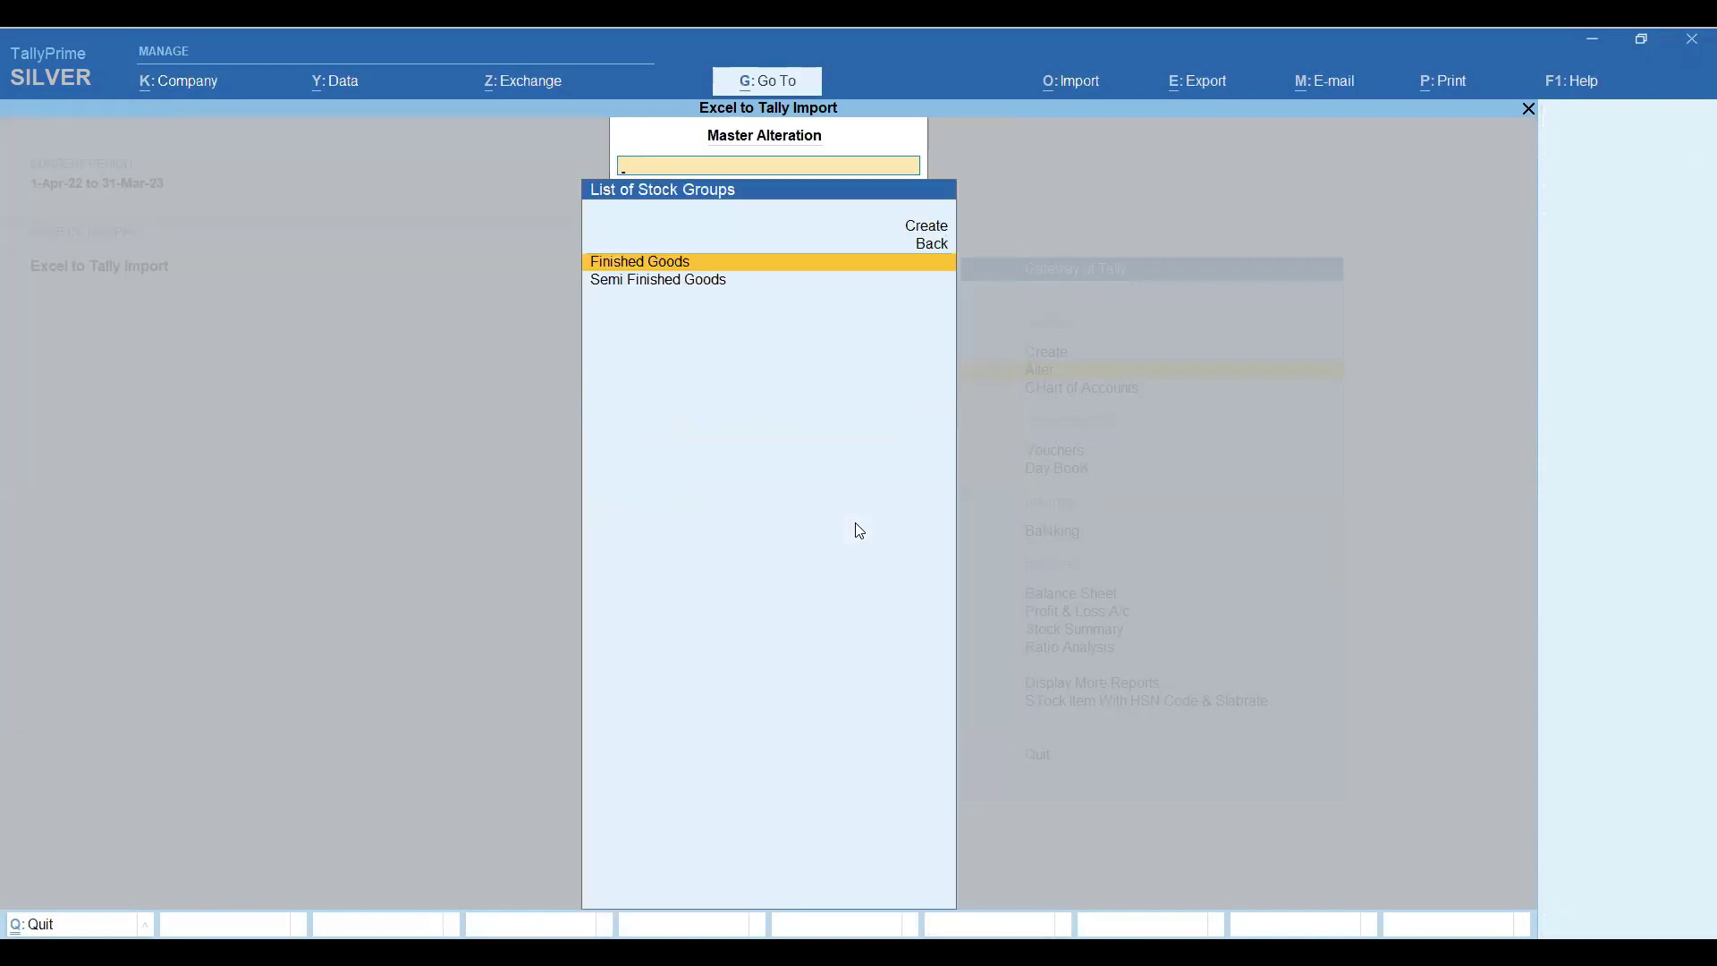
key("Escape")
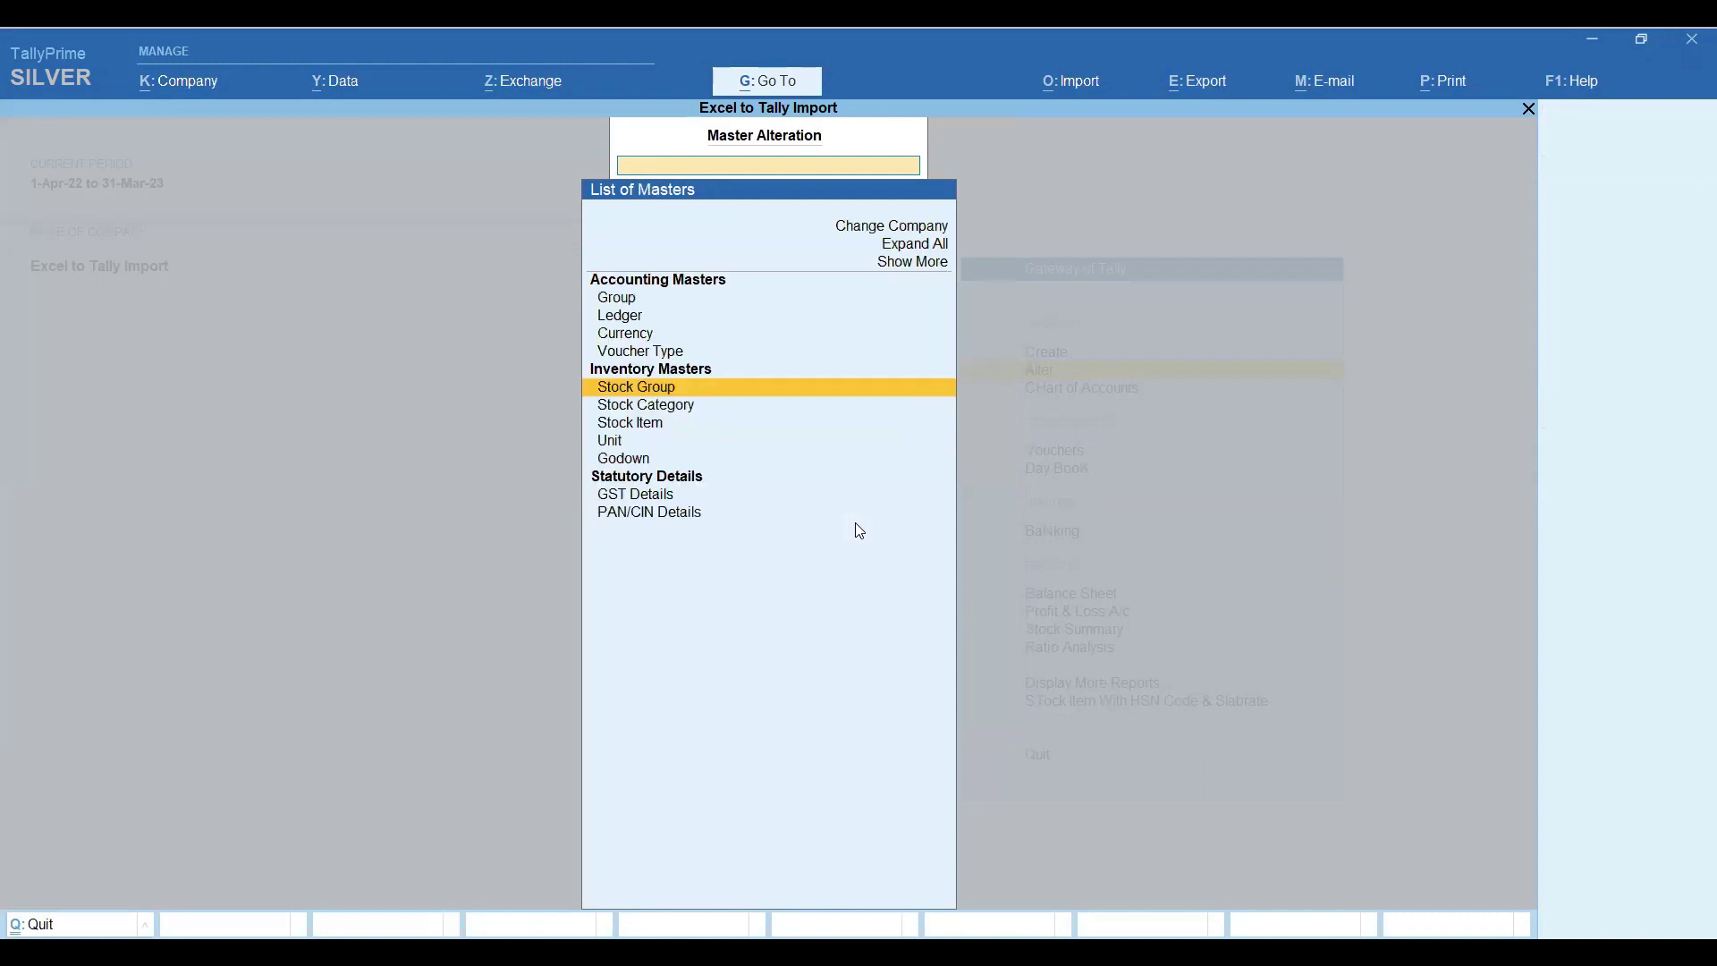
key("Down")
key("Return")
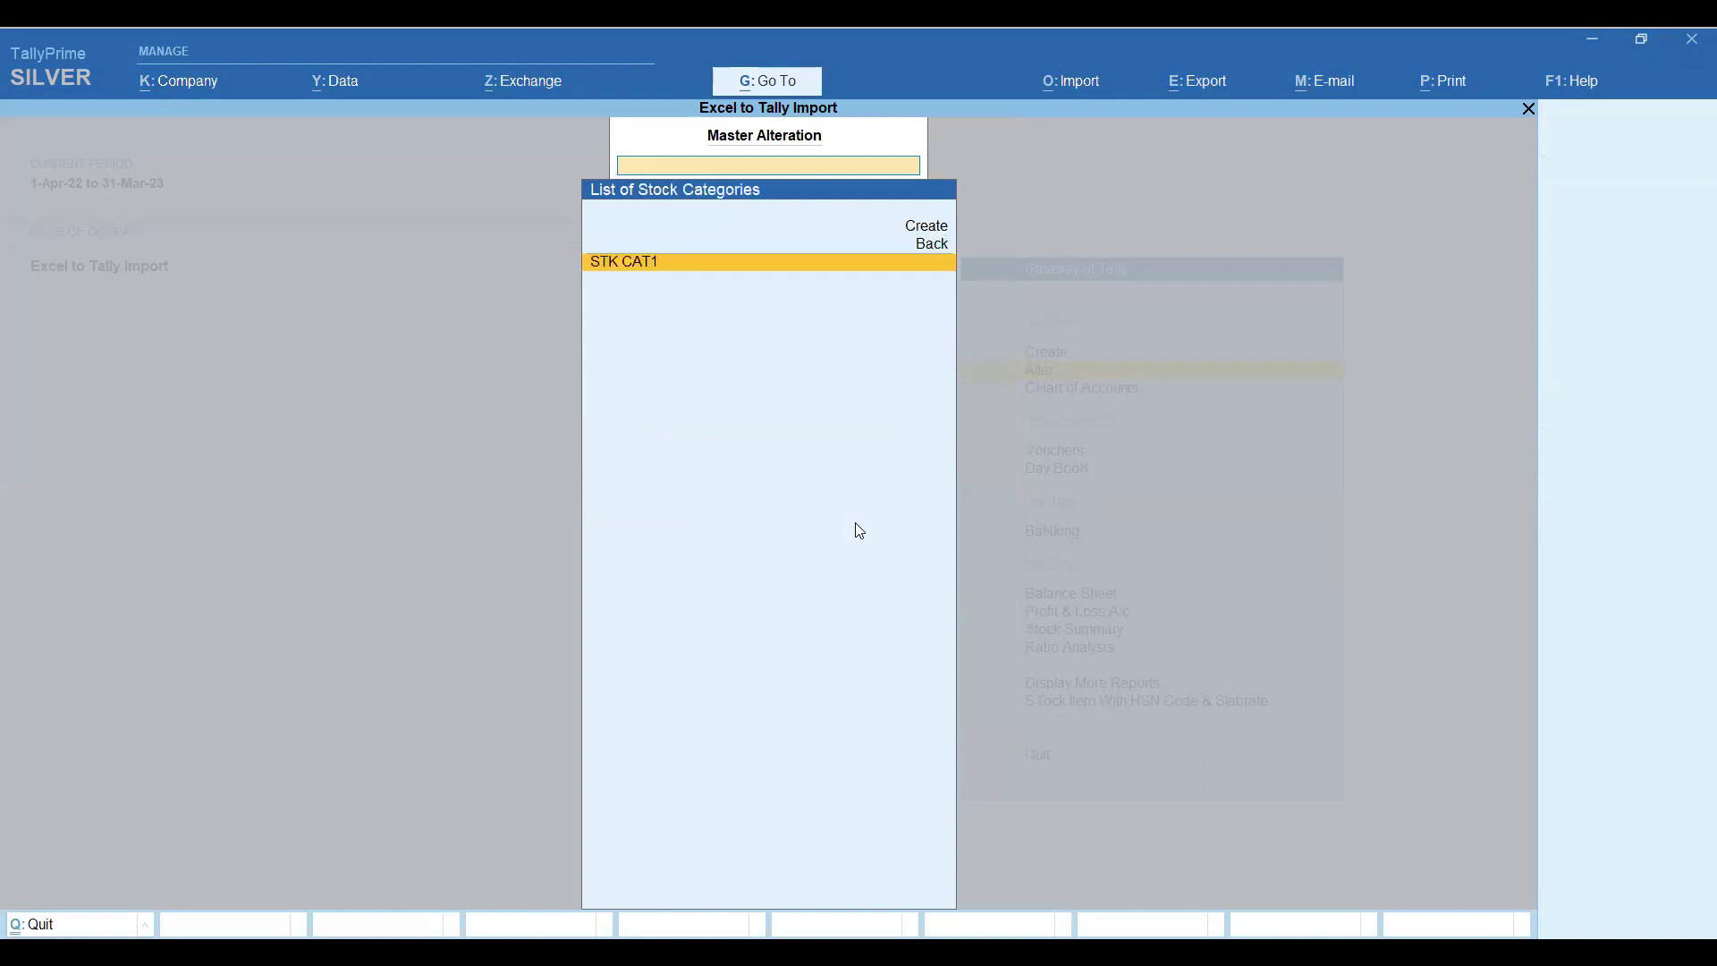
key("Escape")
Step: View the lists of stock items and units in Master Alteration
key("Down")
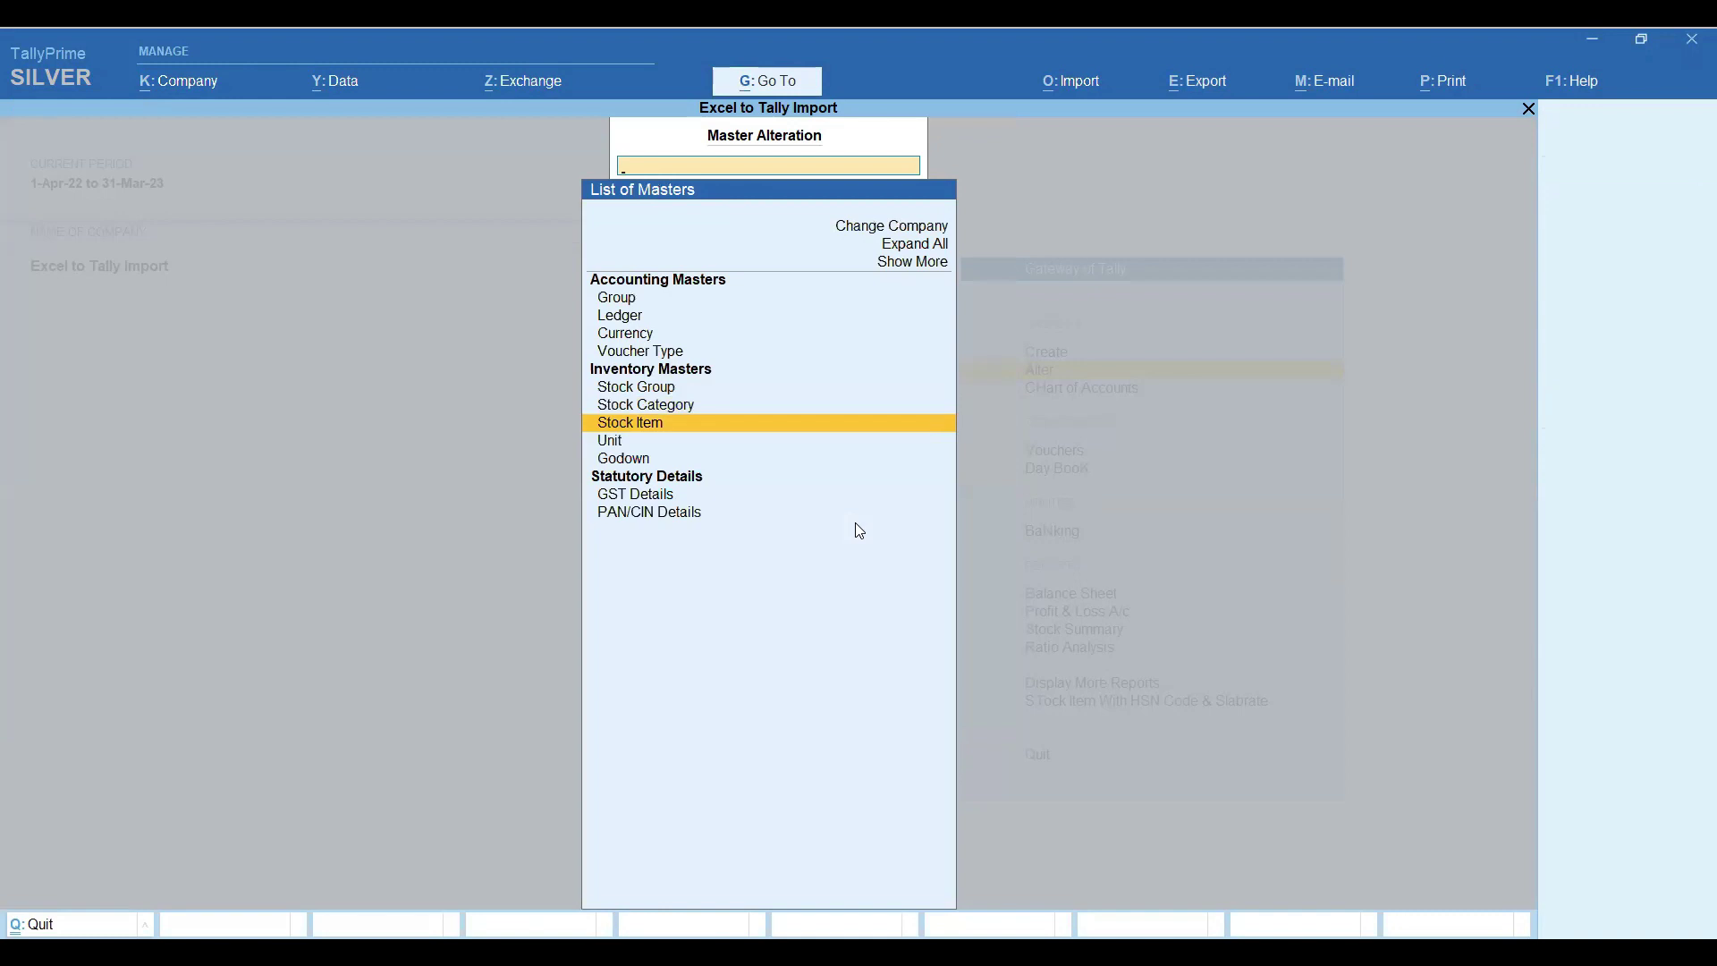
key("Return")
key("Escape")
key("Down")
key("Return")
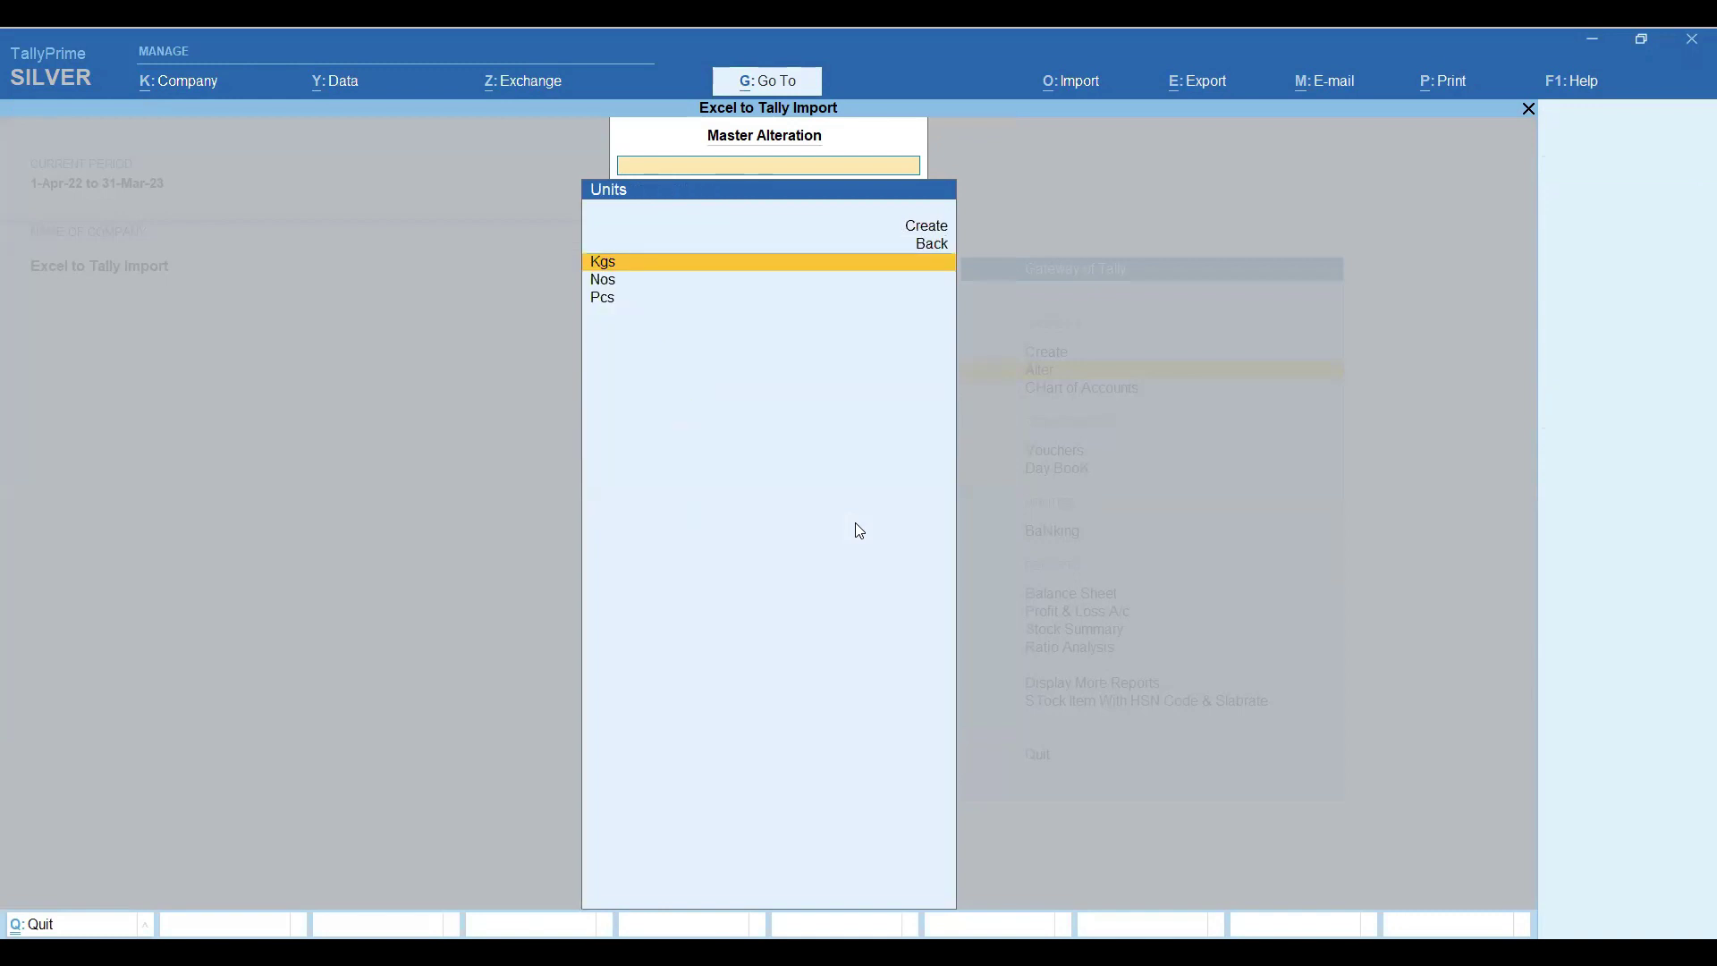
Step: View the list of godowns and return to the Gateway of Tally
key("Escape")
key("Down")
key("Return")
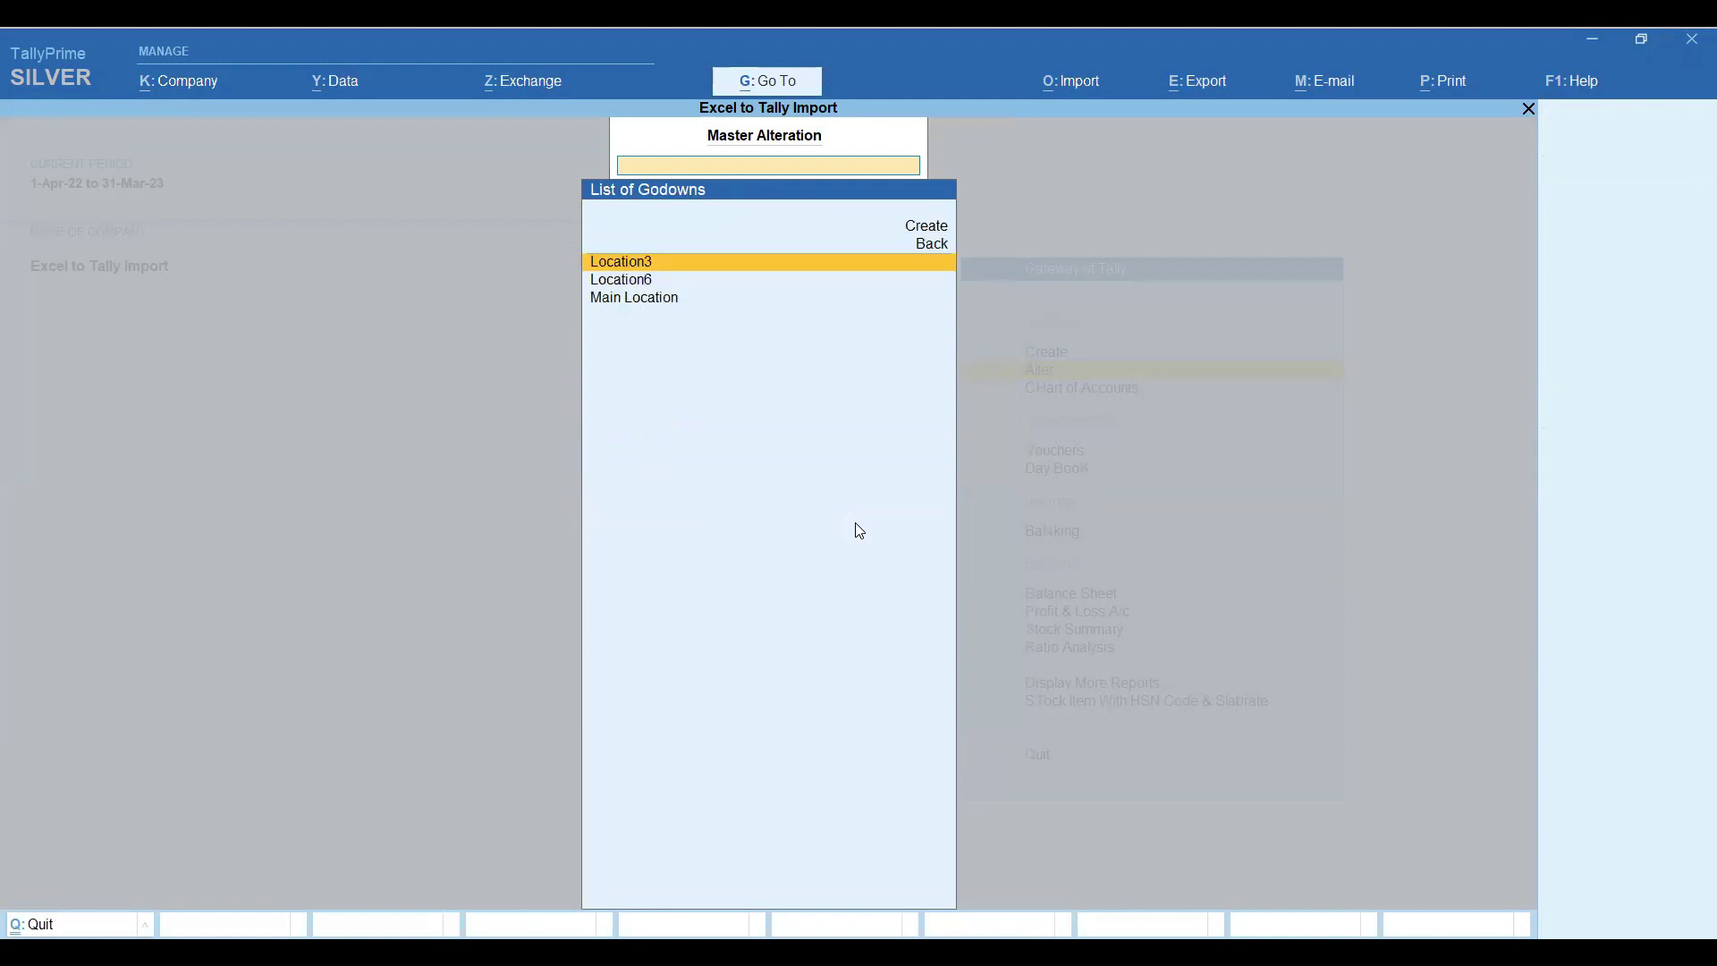
key("Escape")
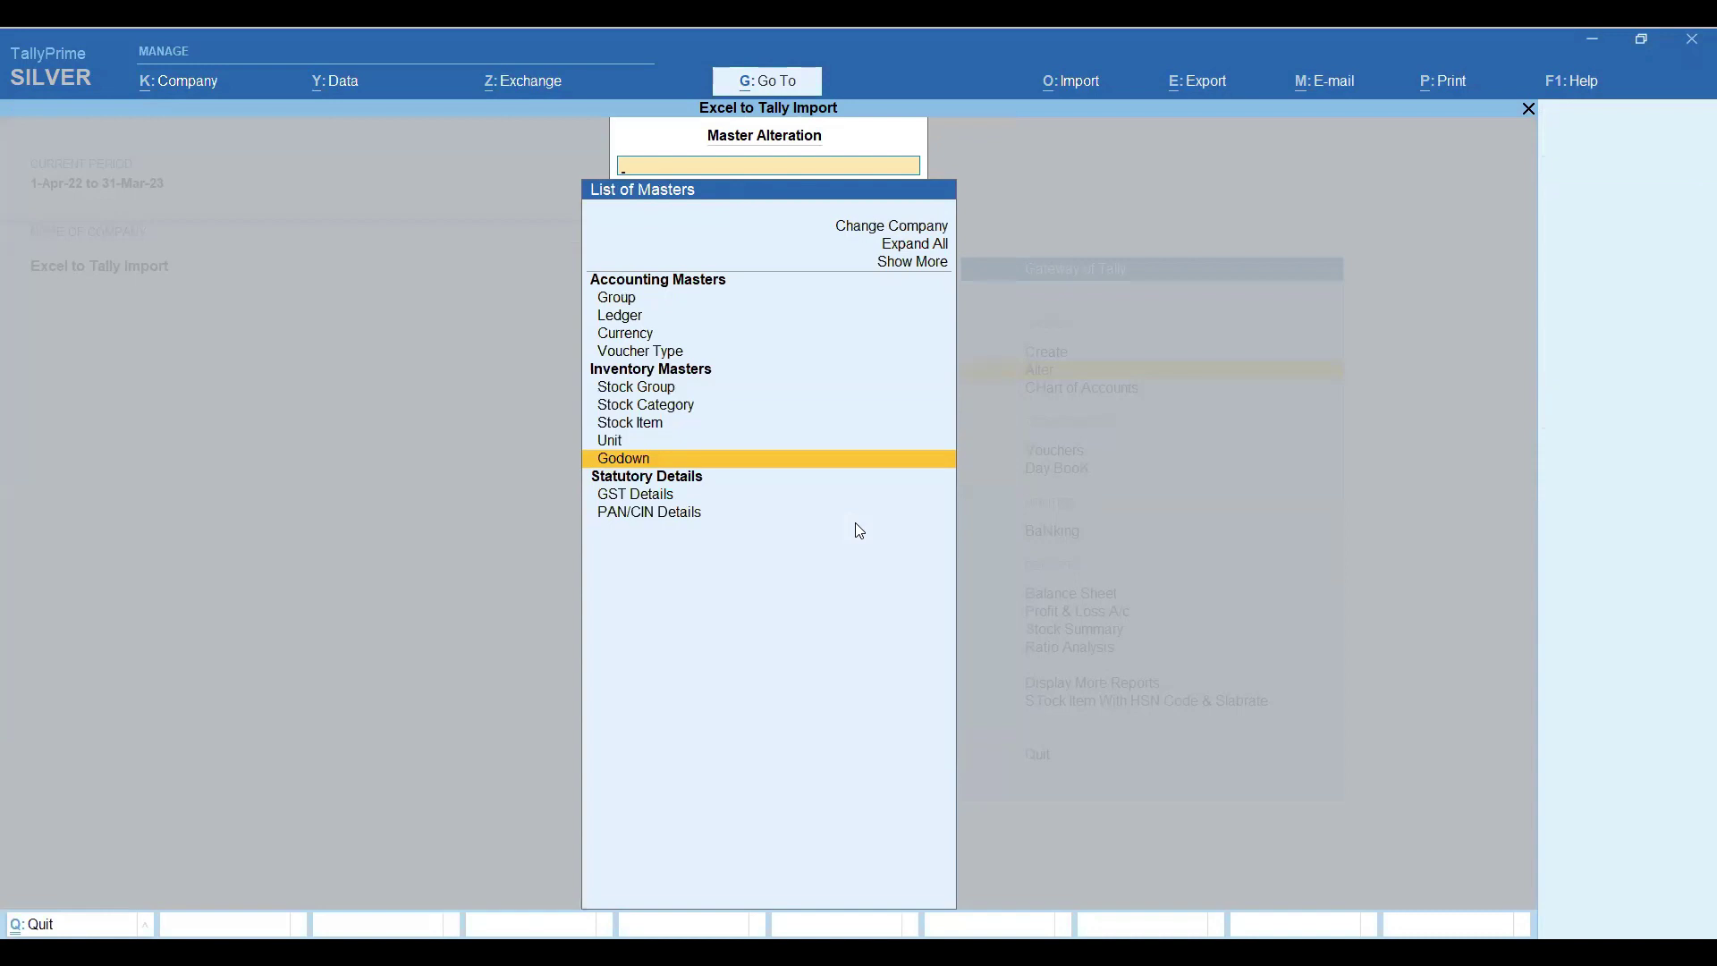
key("Escape")
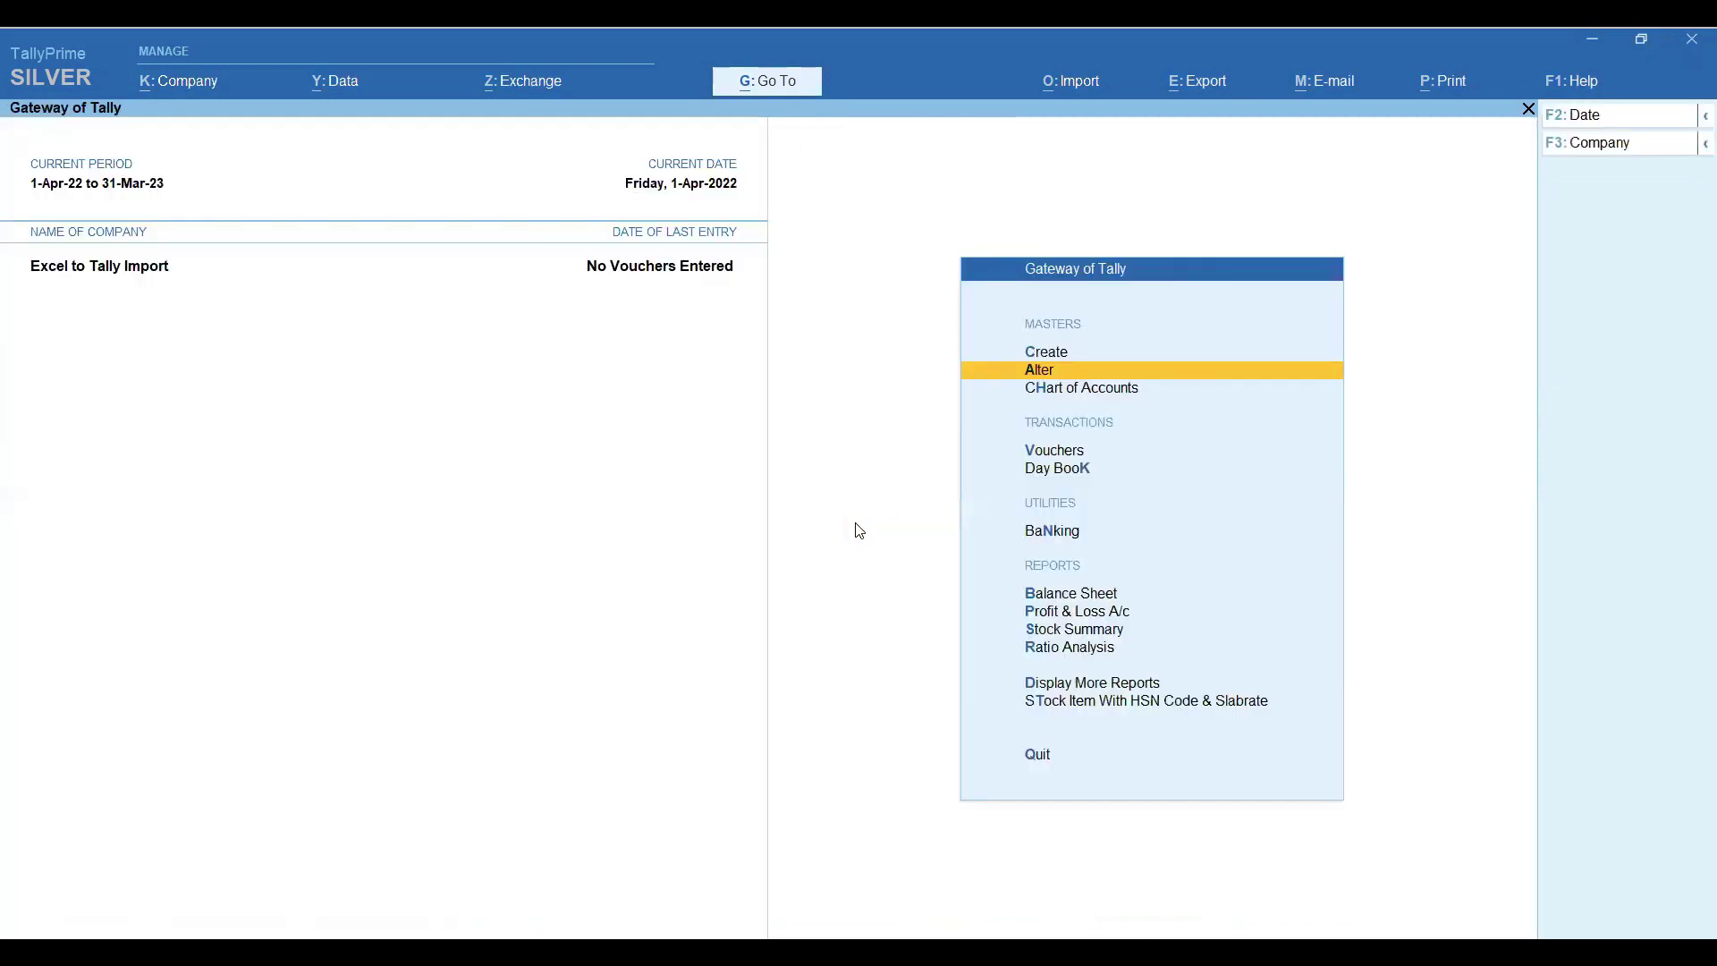